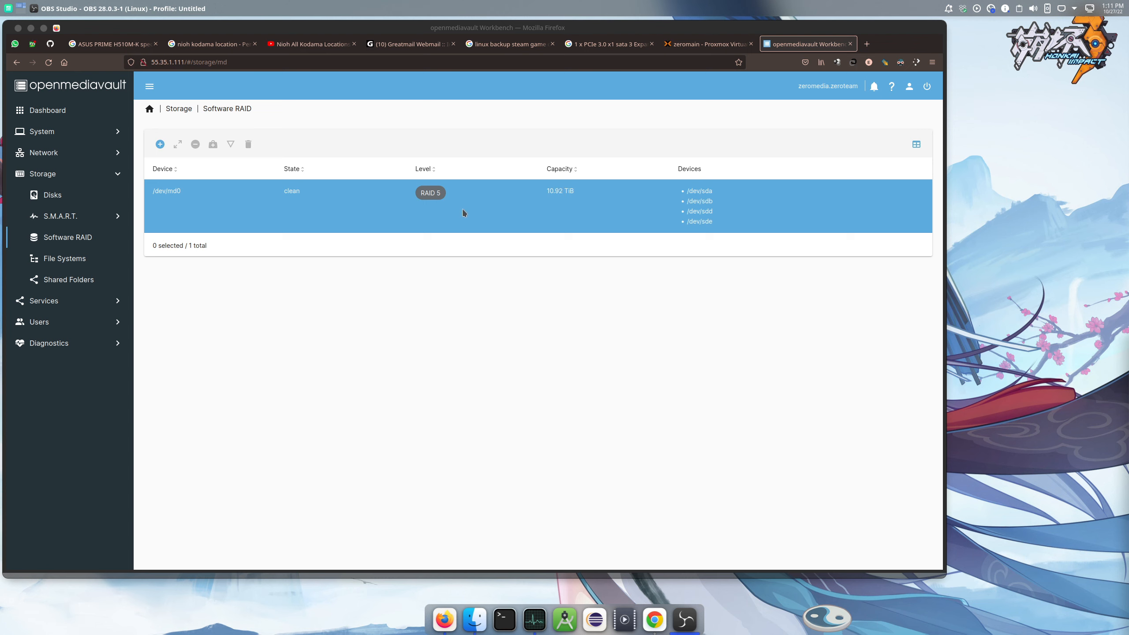
Select the /dev/md0 RAID 5 array, then switch to the File Systems page, which lists none yet
{"action": "left_click", "coordinate": [281, 201]}
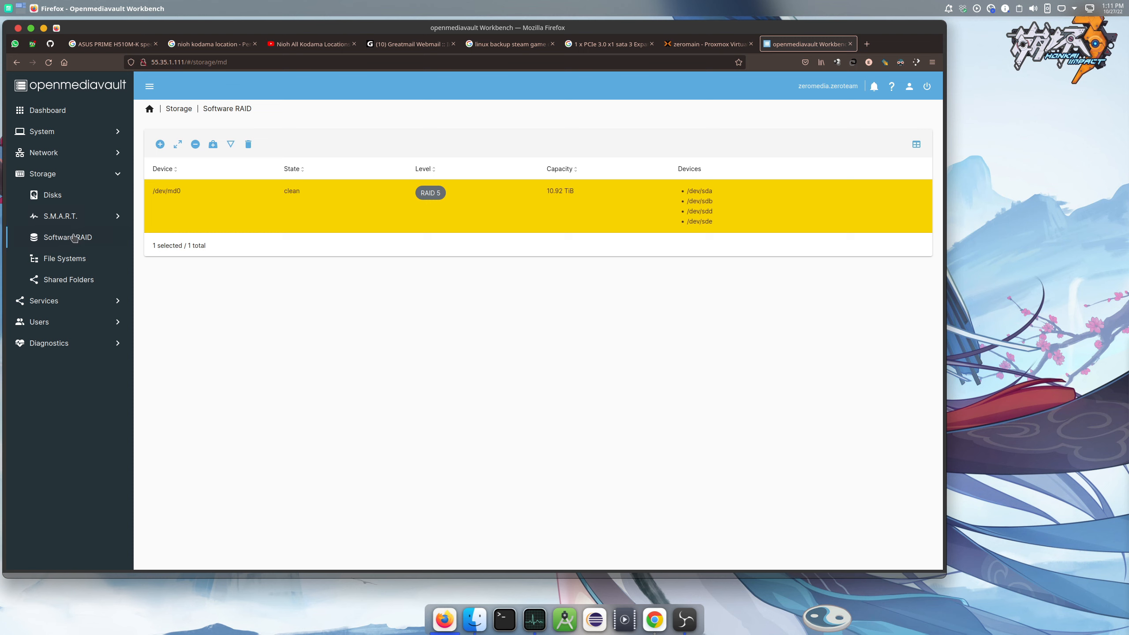
{"action": "left_click", "coordinate": [66, 259]}
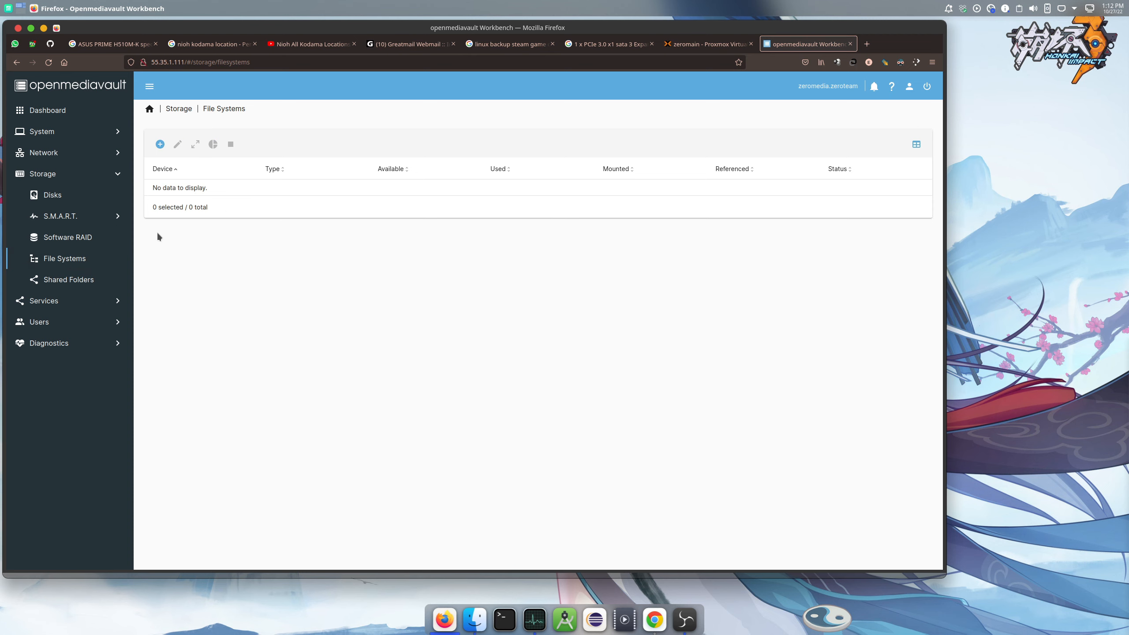
Return to File Systems via Software RAID and bring up the Create | Mount menu
{"action": "left_click", "coordinate": [84, 239]}
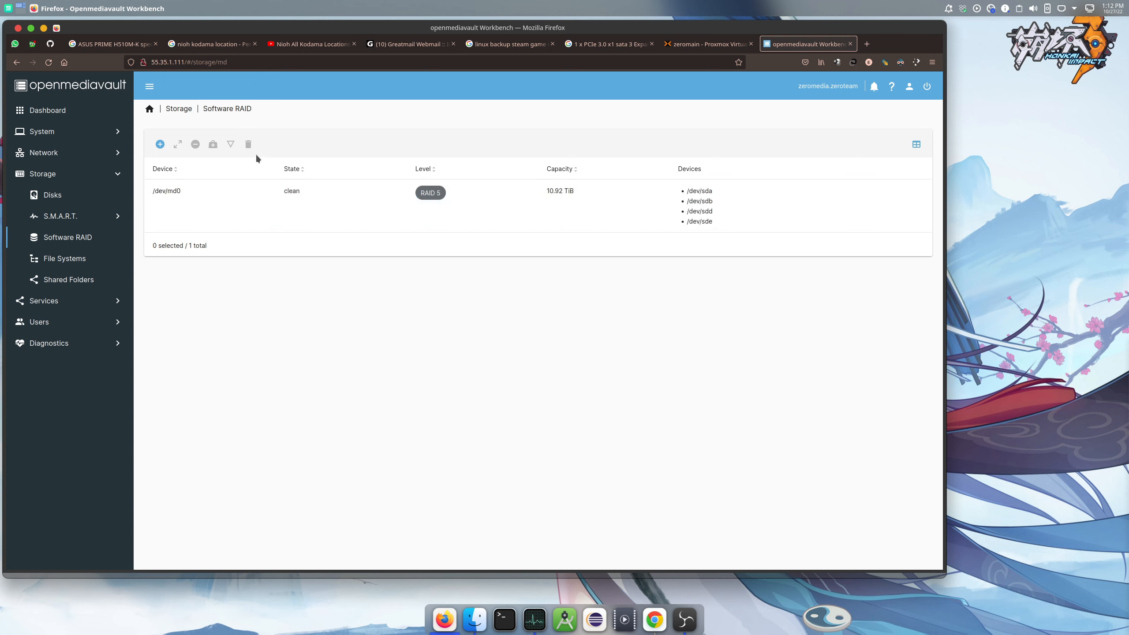
{"action": "left_click", "coordinate": [78, 263]}
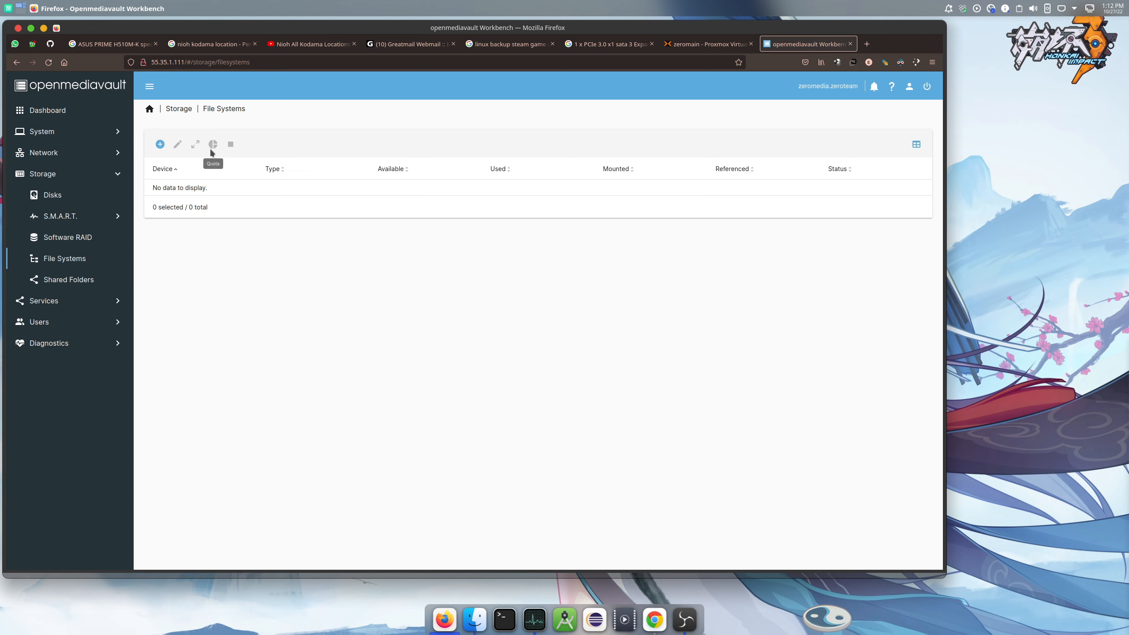
{"action": "left_click", "coordinate": [159, 145]}
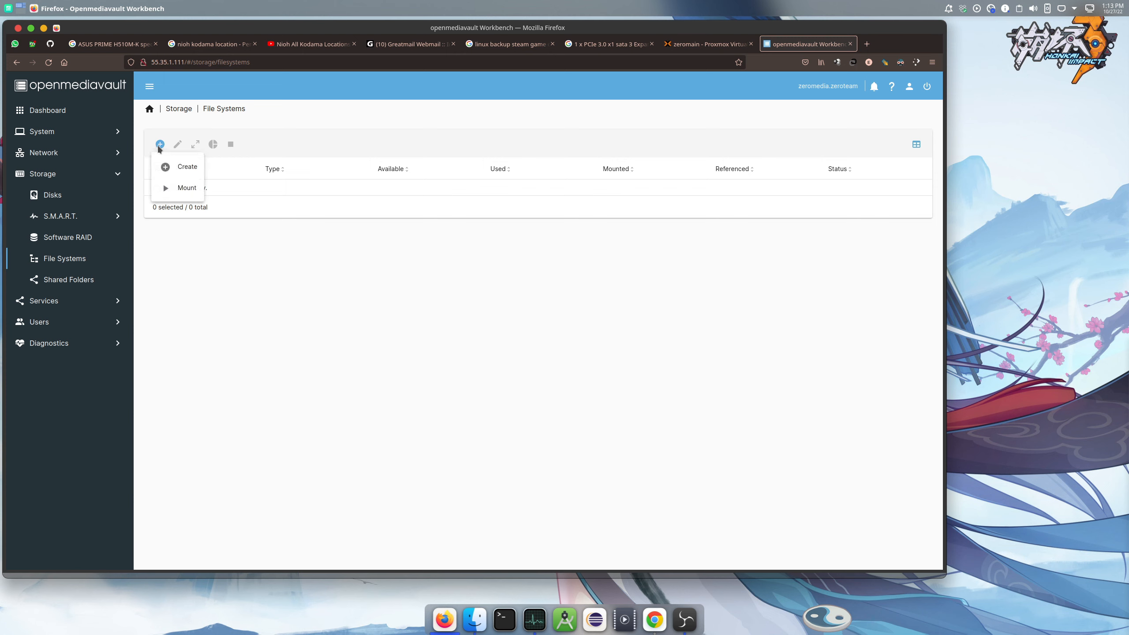
Start a new file system on device /dev/md0 with type EXT4
{"action": "left_click", "coordinate": [181, 168]}
{"action": "left_click", "coordinate": [195, 148]}
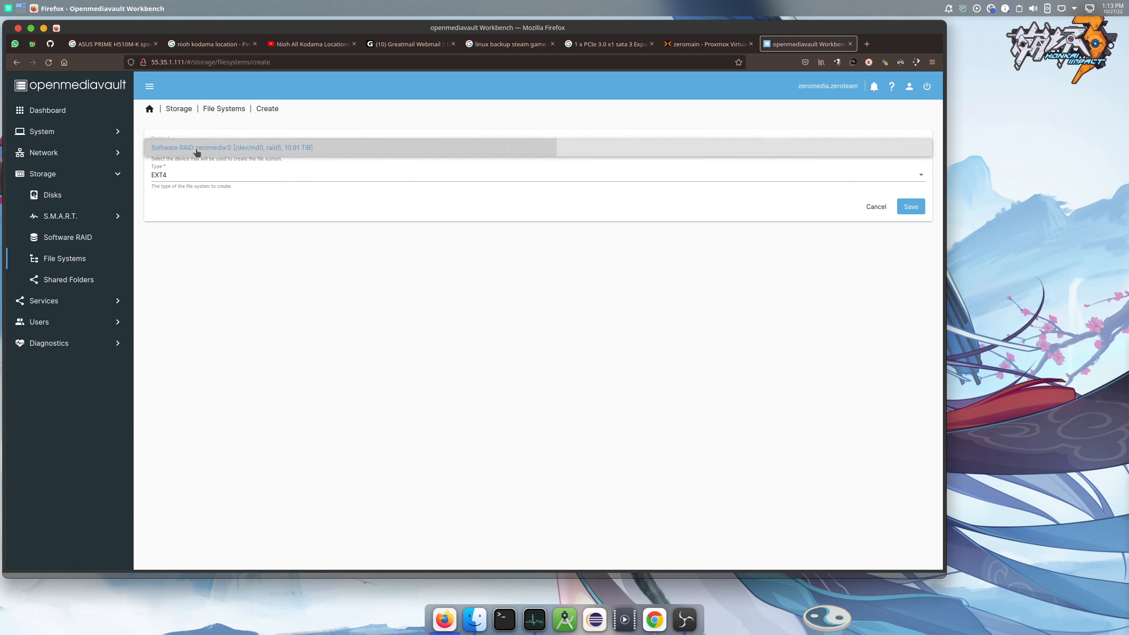
{"action": "left_click", "coordinate": [195, 148]}
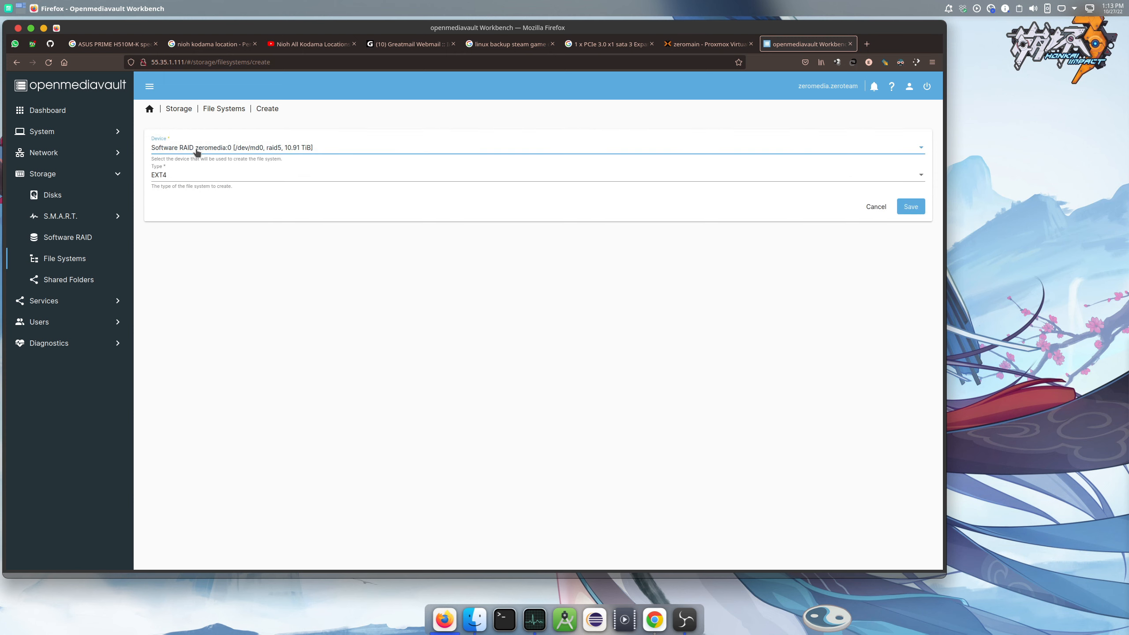
{"action": "left_click", "coordinate": [277, 151]}
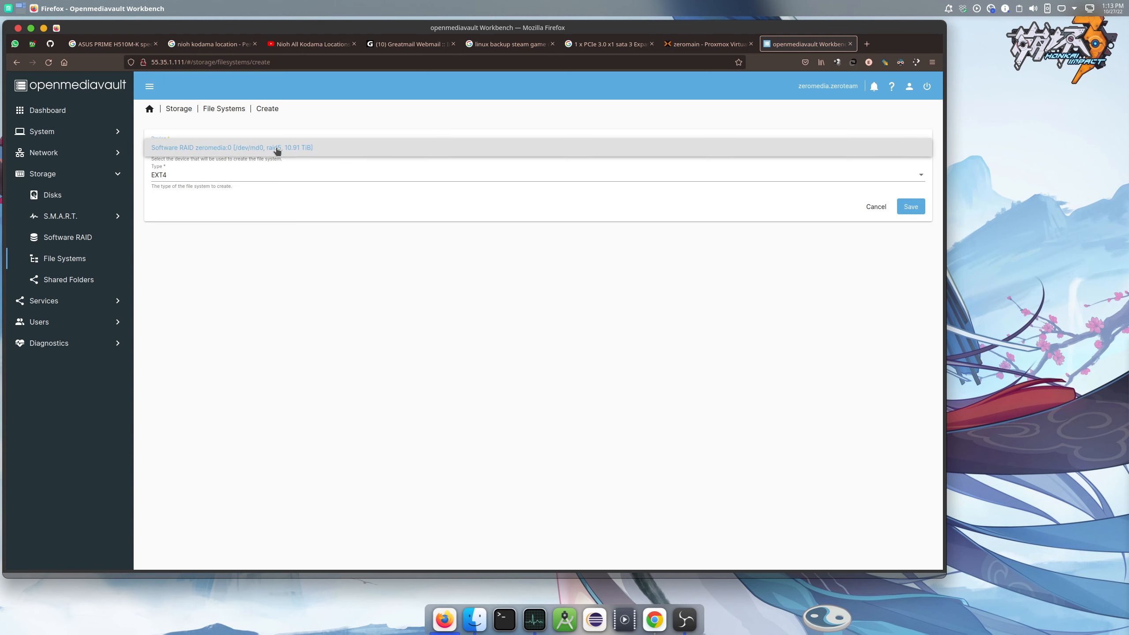
{"action": "left_click", "coordinate": [304, 151]}
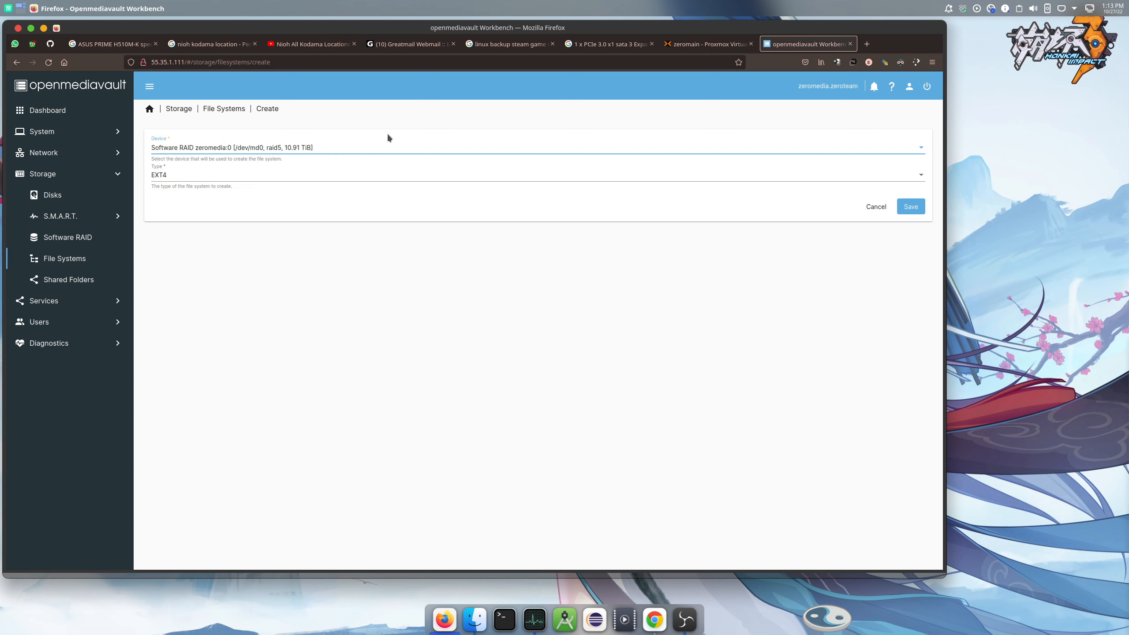
{"action": "left_click", "coordinate": [340, 152]}
{"action": "left_click", "coordinate": [291, 149]}
{"action": "left_click", "coordinate": [258, 180]}
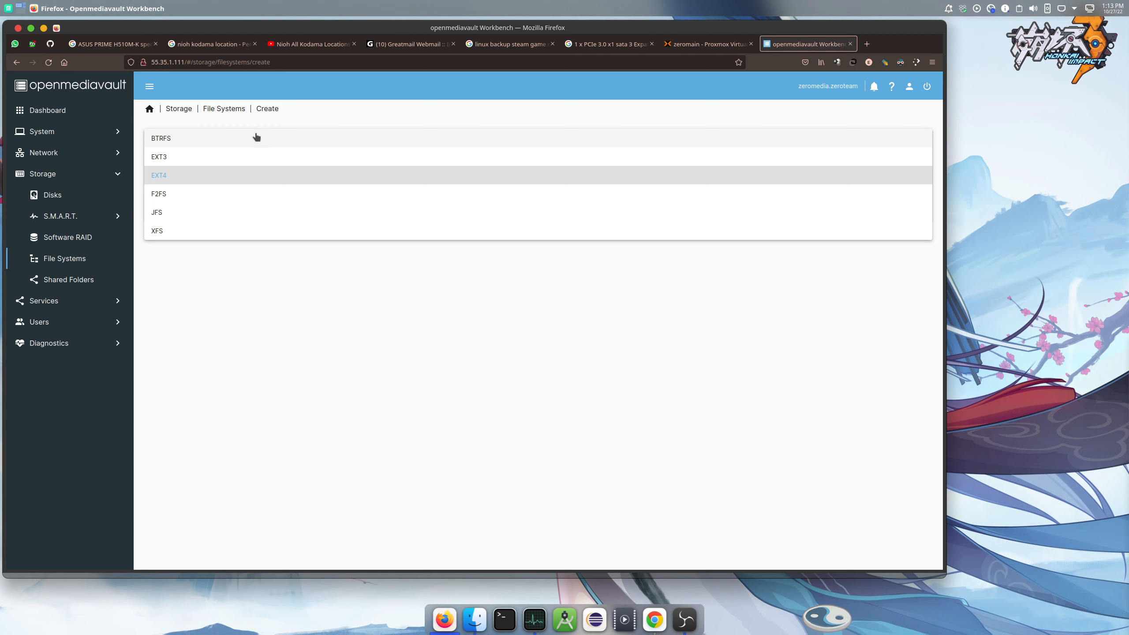
{"action": "left_click", "coordinate": [184, 181]}
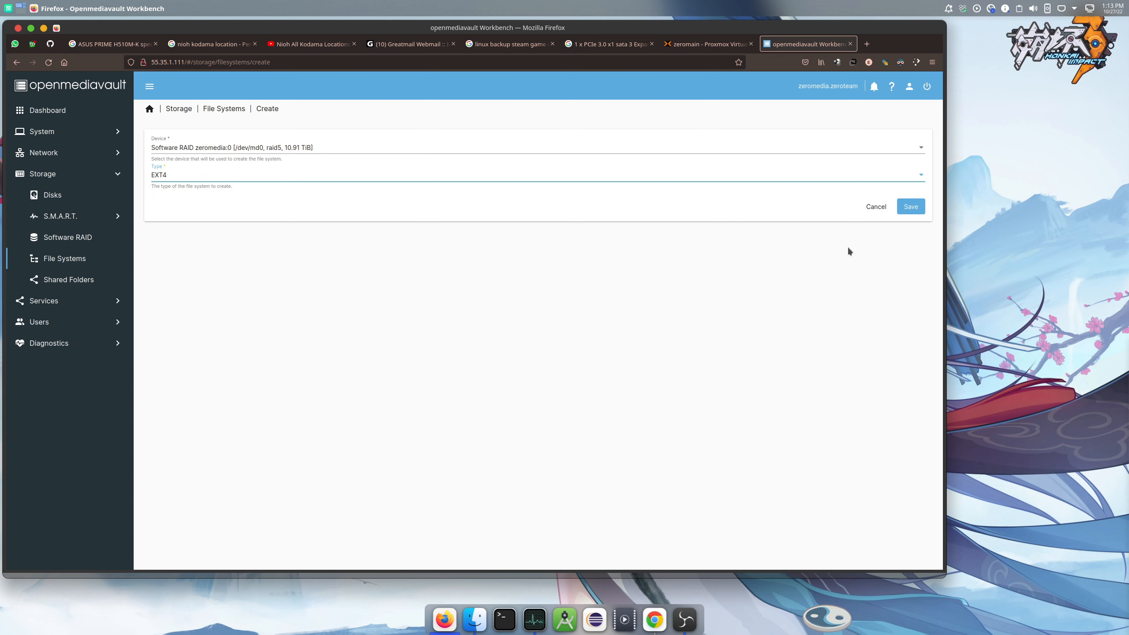
Save to create the EXT4 file system and close the output dialog when it finishes
{"action": "left_click", "coordinate": [911, 207]}
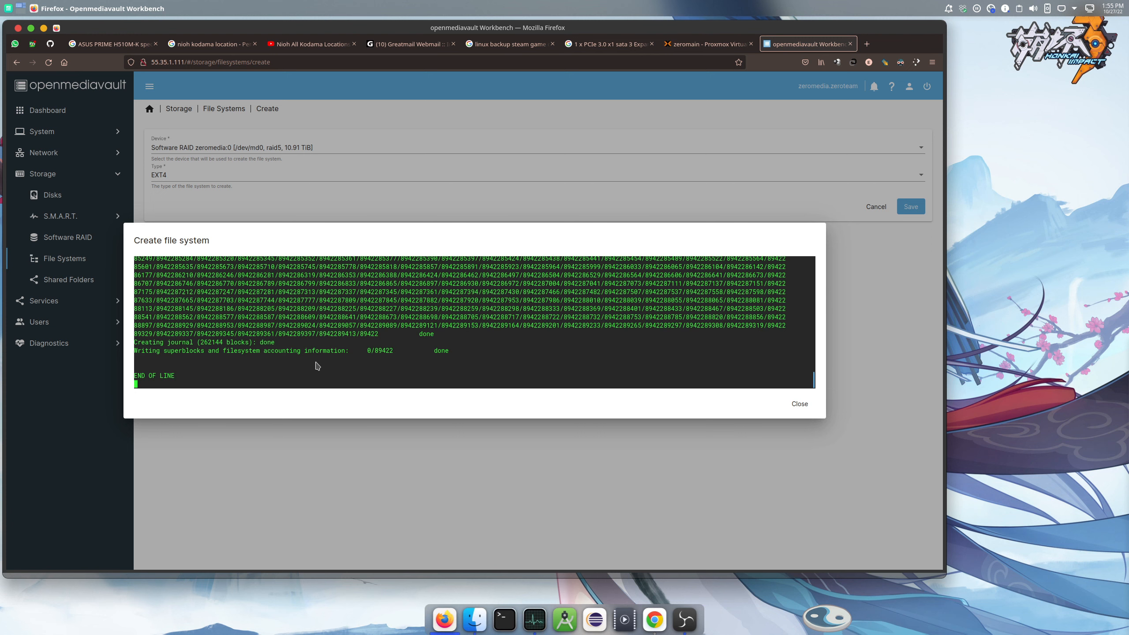
{"action": "scroll", "coordinate": [317, 365], "scroll_direction": "up", "scroll_amount": 5}
{"action": "scroll", "coordinate": [316, 359], "scroll_direction": "down", "scroll_amount": 5}
{"action": "left_click", "coordinate": [799, 404]}
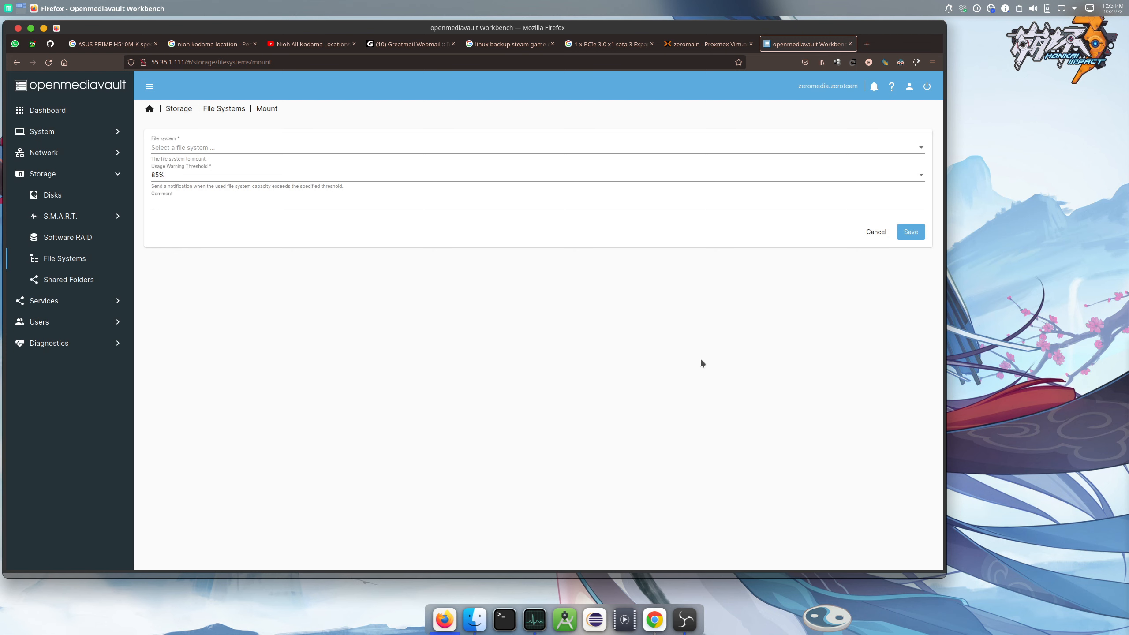
Mount /dev/md0 with a 95% usage warning threshold and comment 'mynas', confirming Yes
{"action": "left_click", "coordinate": [287, 153]}
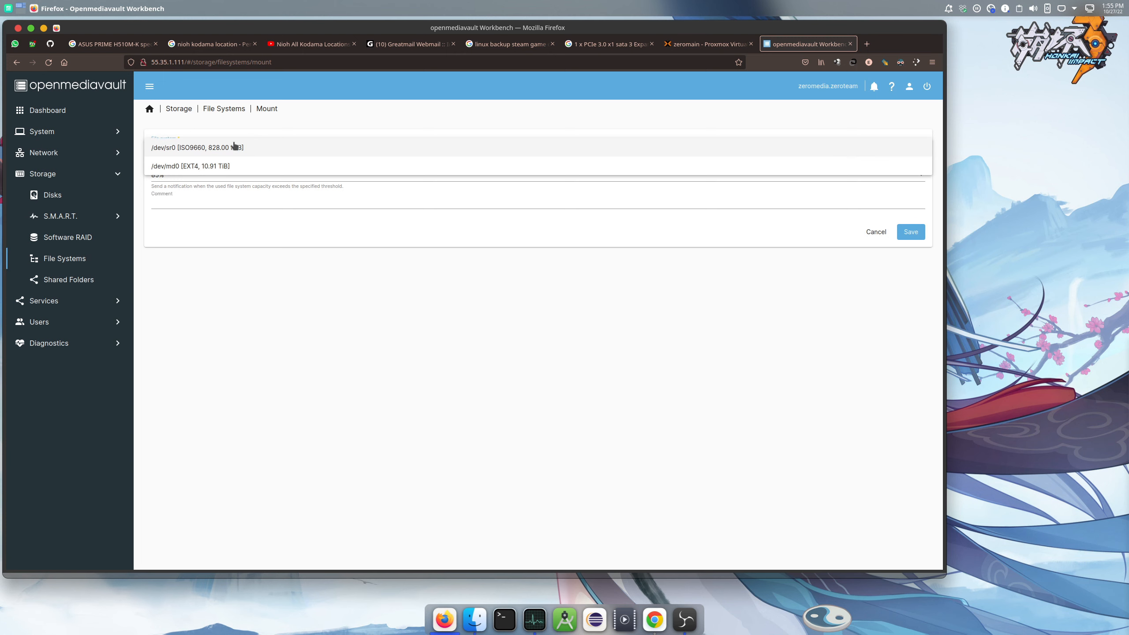
{"action": "left_click", "coordinate": [228, 168]}
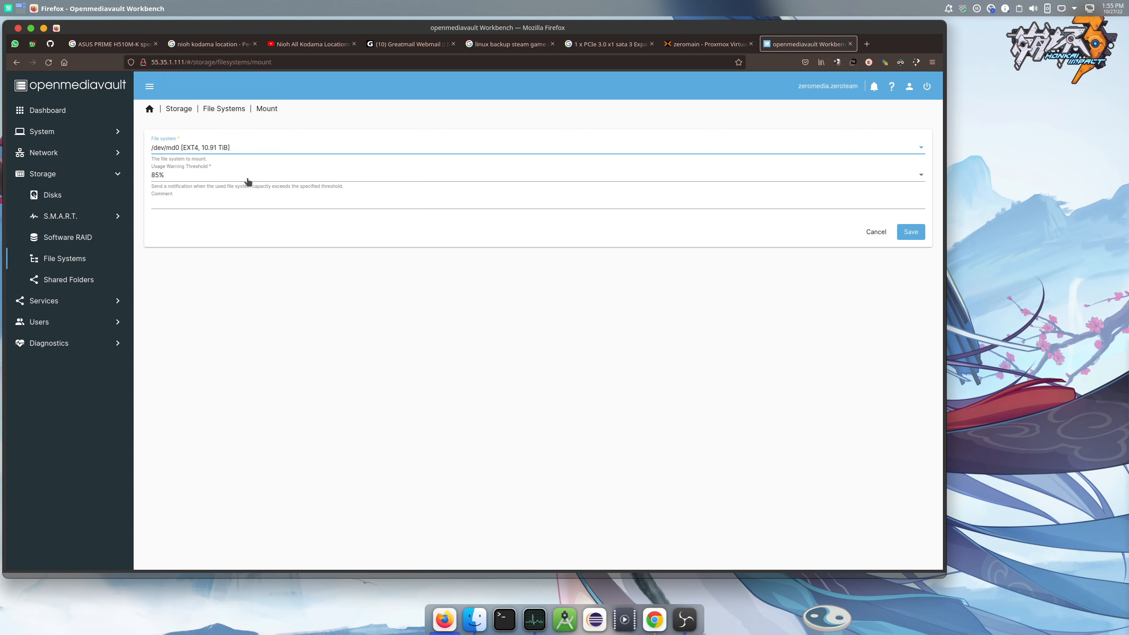
{"action": "left_click", "coordinate": [250, 178]}
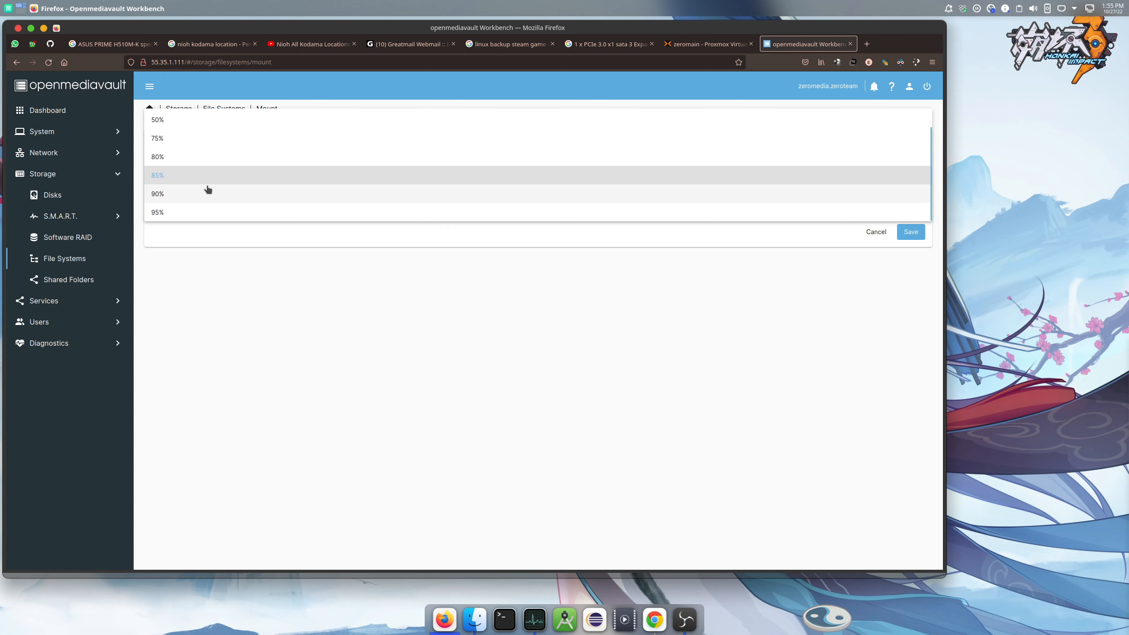
{"action": "left_click", "coordinate": [179, 213]}
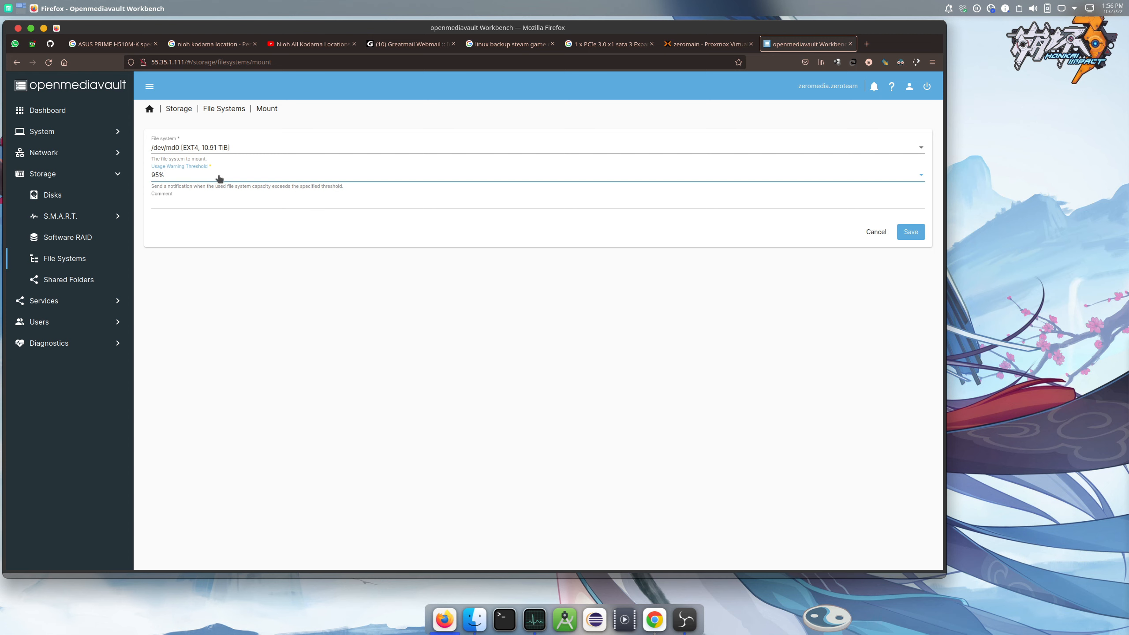
{"action": "left_click", "coordinate": [230, 204]}
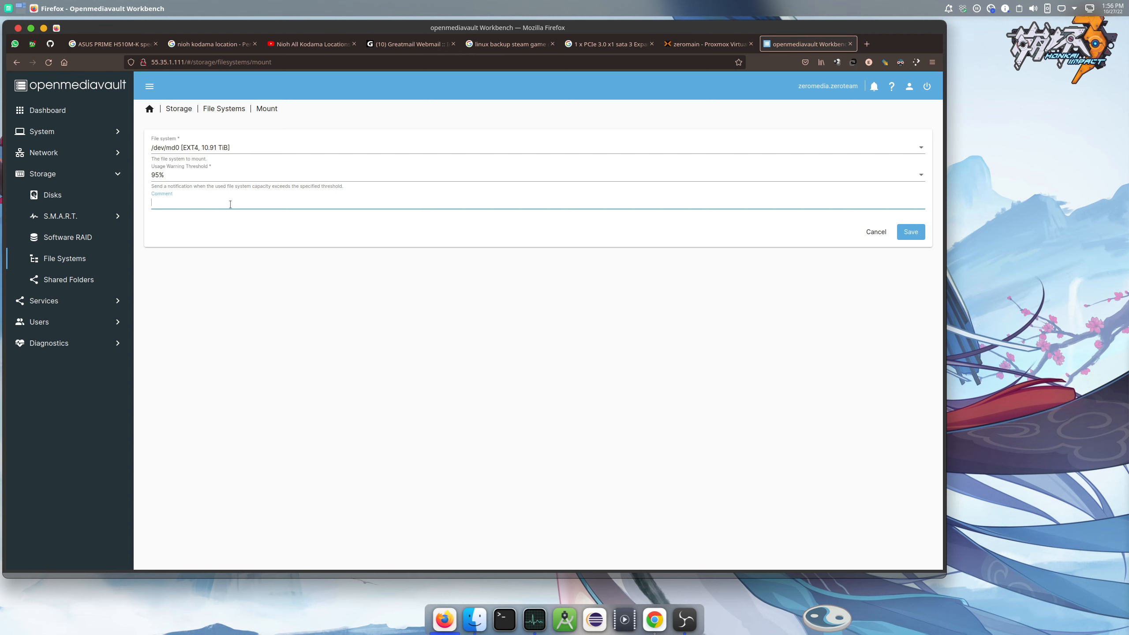
{"action": "type", "text": "mynas"}
{"action": "left_click", "coordinate": [911, 234]}
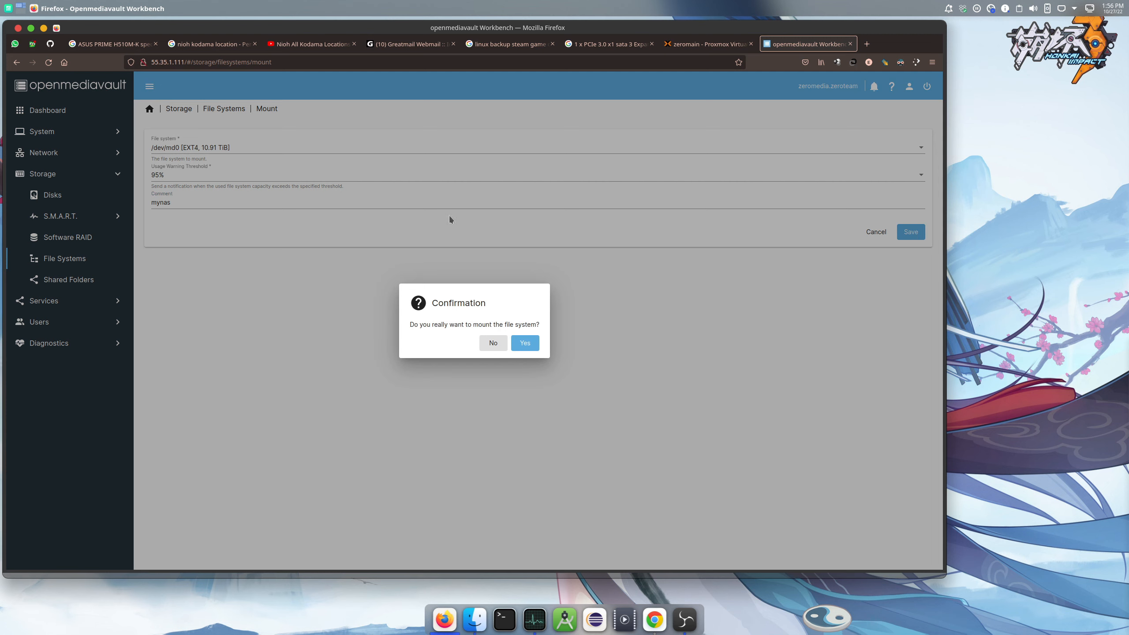
{"action": "left_click", "coordinate": [526, 343]}
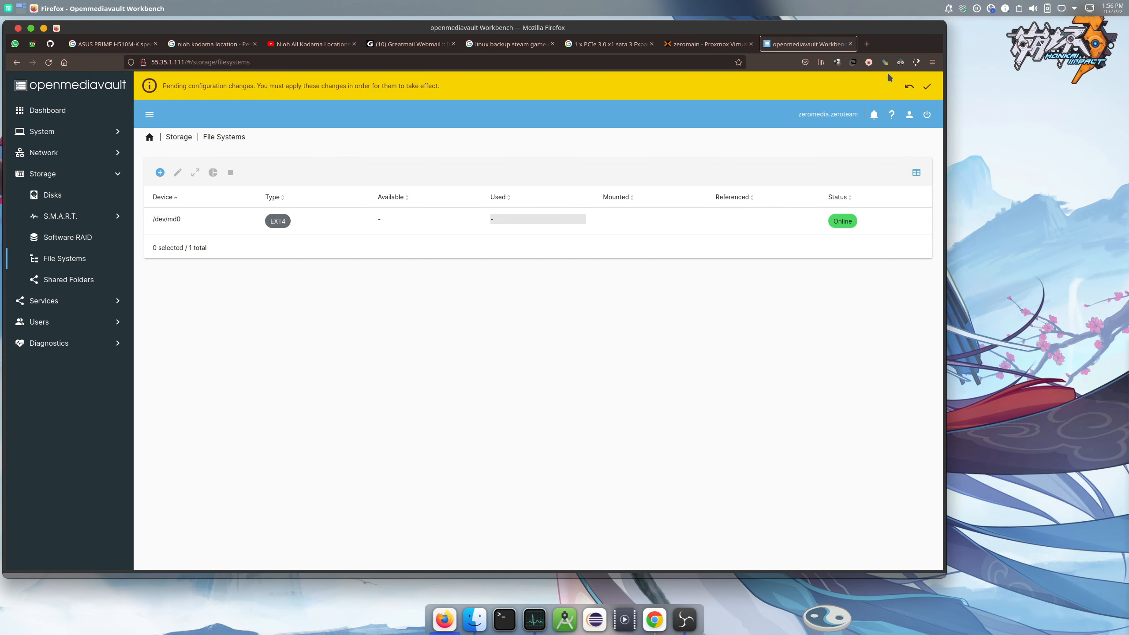
Apply the pending changes and check that /dev/md0 shows 10.83 TiB available
{"action": "left_click", "coordinate": [926, 89]}
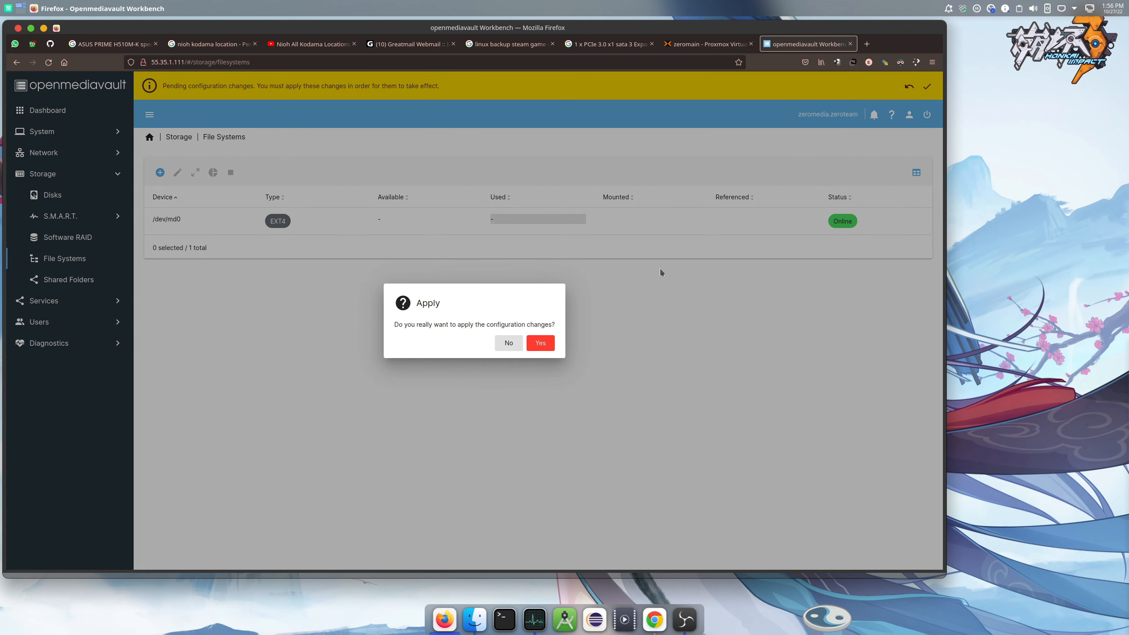
{"action": "left_click", "coordinate": [547, 349]}
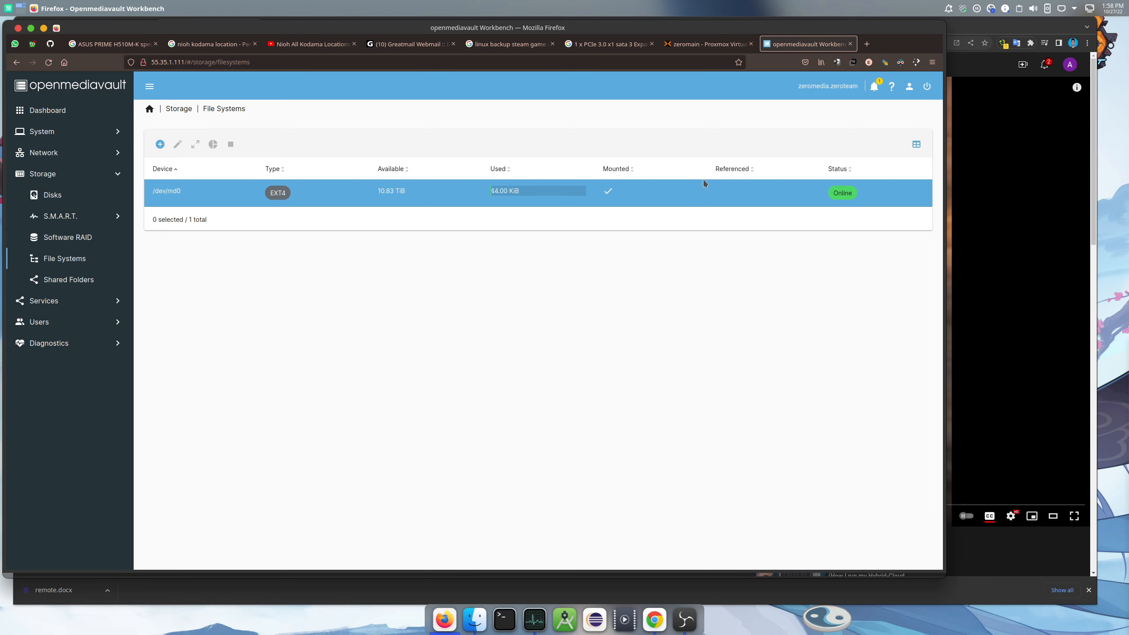
{"action": "left_click", "coordinate": [175, 189]}
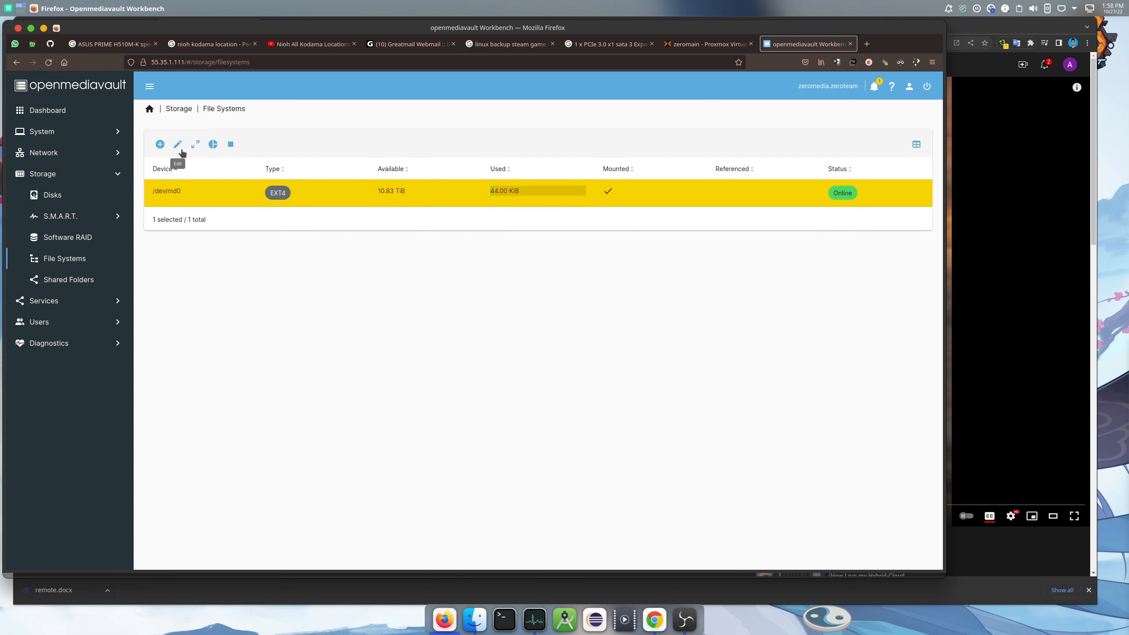
{"action": "left_click", "coordinate": [334, 204]}
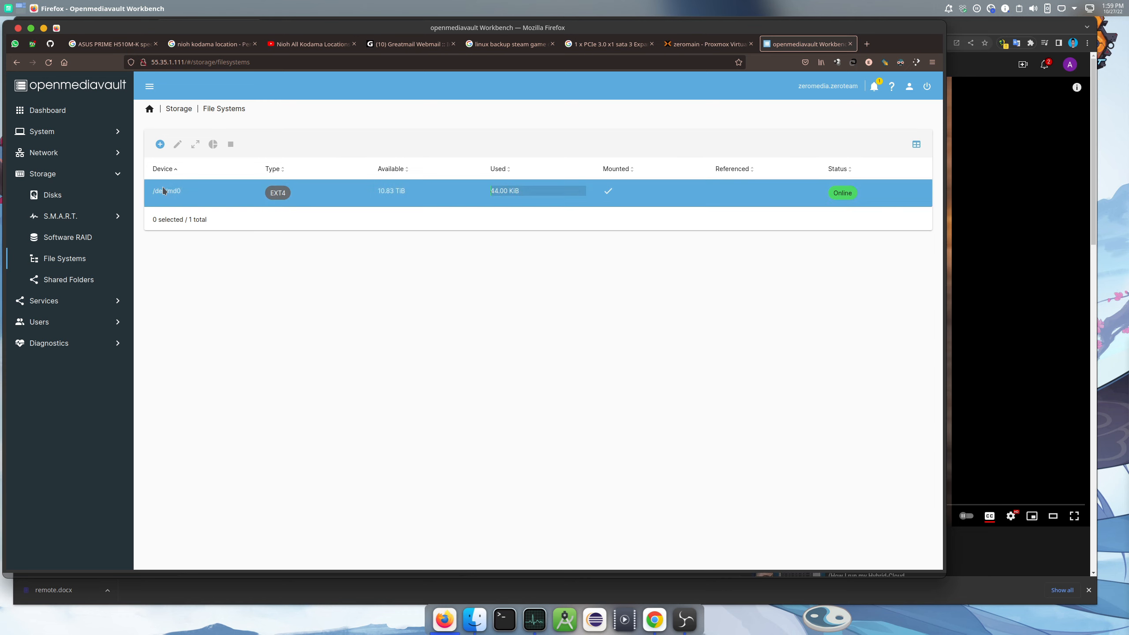
Create shared folder 'docker' on /dev/md0 [mynas] with comment 'docker data' and save
{"action": "left_click", "coordinate": [70, 280]}
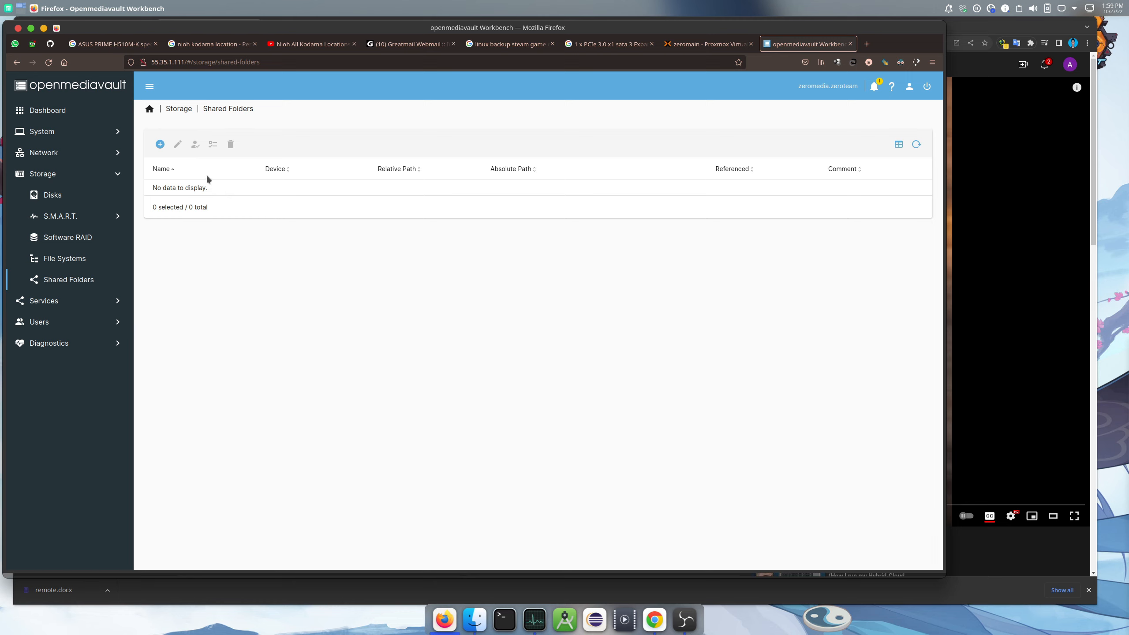
{"action": "left_click", "coordinate": [160, 144]}
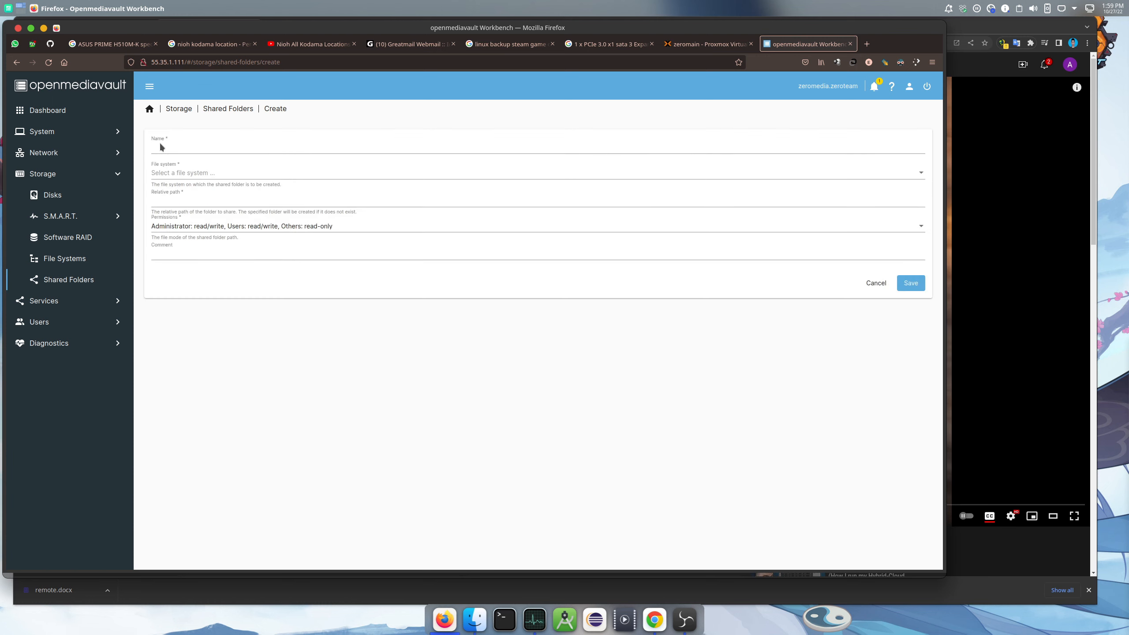
{"action": "left_click", "coordinate": [228, 149]}
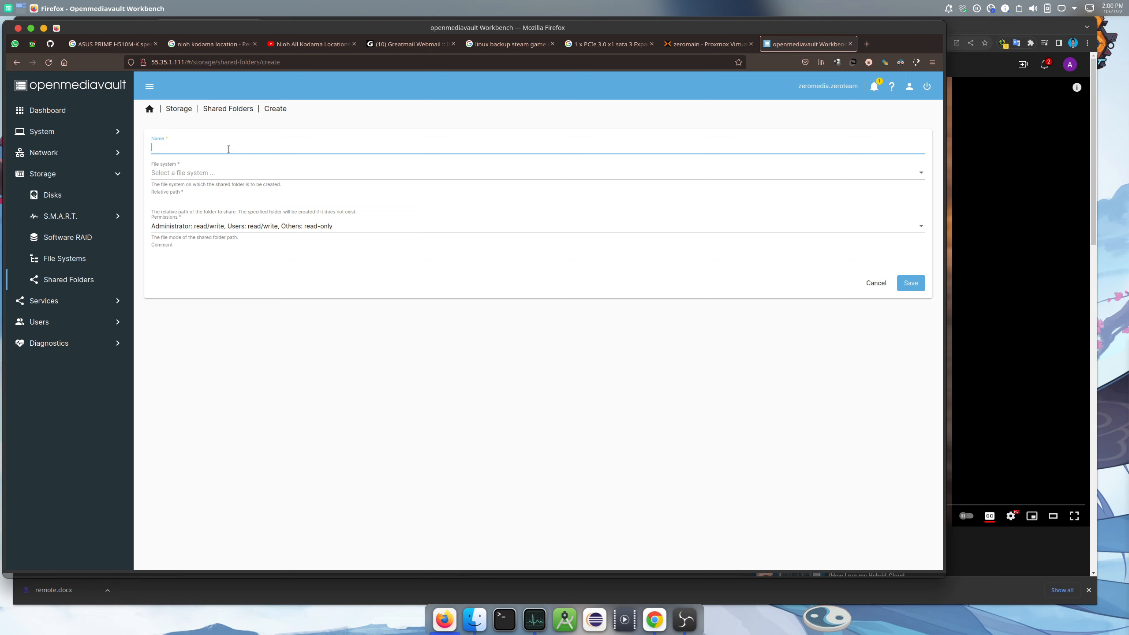
{"action": "type", "text": "docker"}
{"action": "left_click", "coordinate": [238, 174]}
{"action": "left_click", "coordinate": [231, 176]}
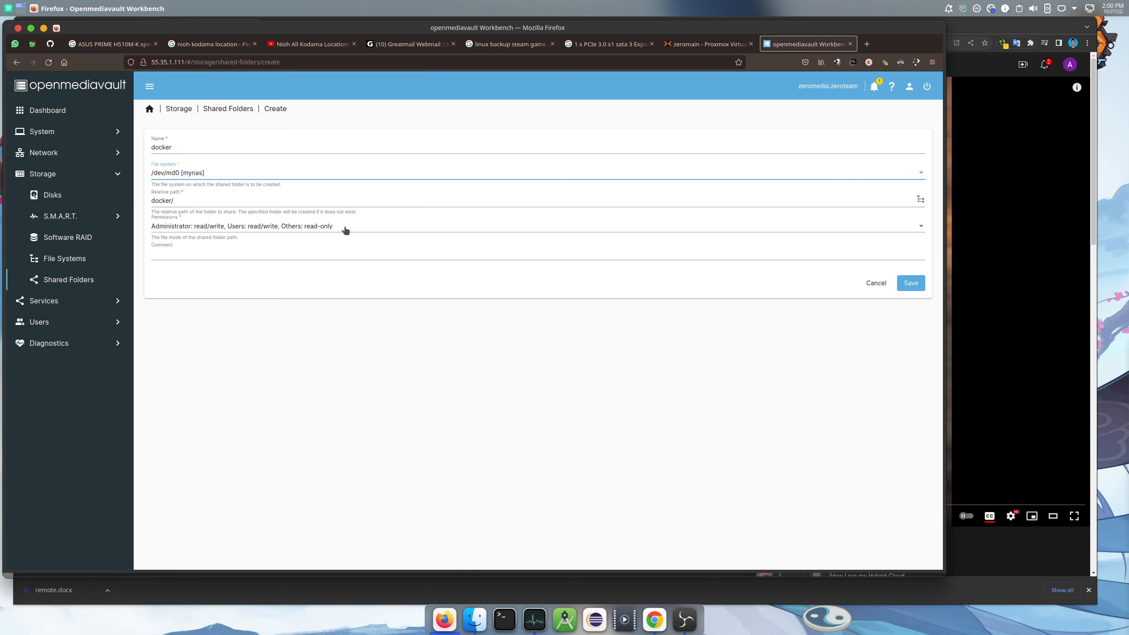
{"action": "left_click", "coordinate": [286, 252]}
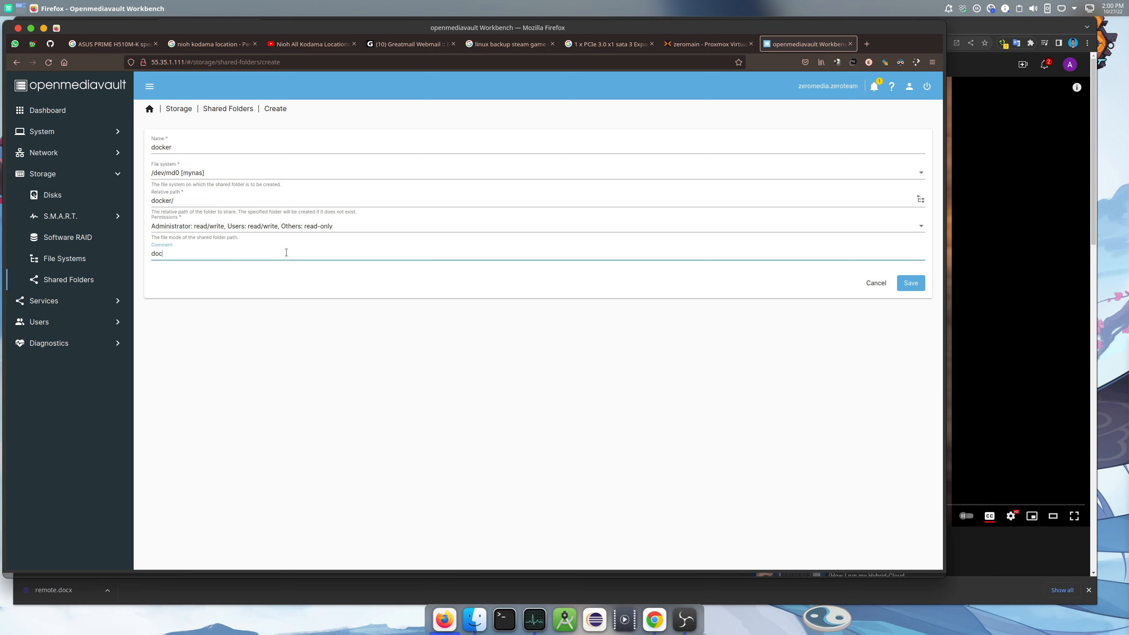
{"action": "type", "text": "docker data"}
{"action": "left_click", "coordinate": [909, 286]}
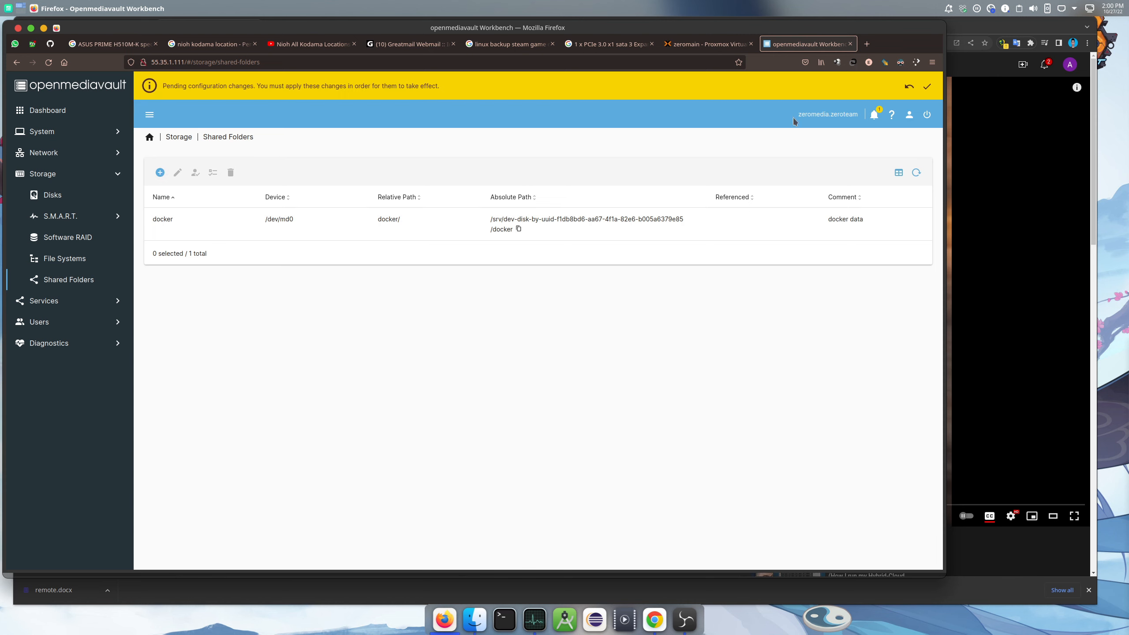
Add a second shared folder 'mynas' on /dev/md0 [mynas] and save it
{"action": "left_click", "coordinate": [161, 173]}
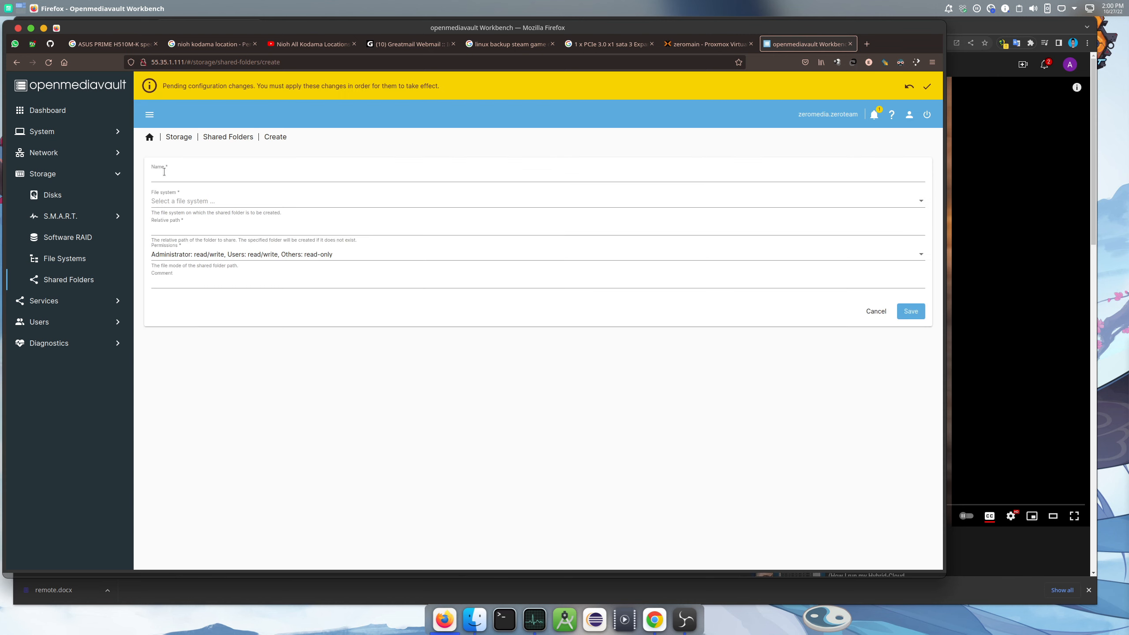
{"action": "left_click", "coordinate": [199, 175]}
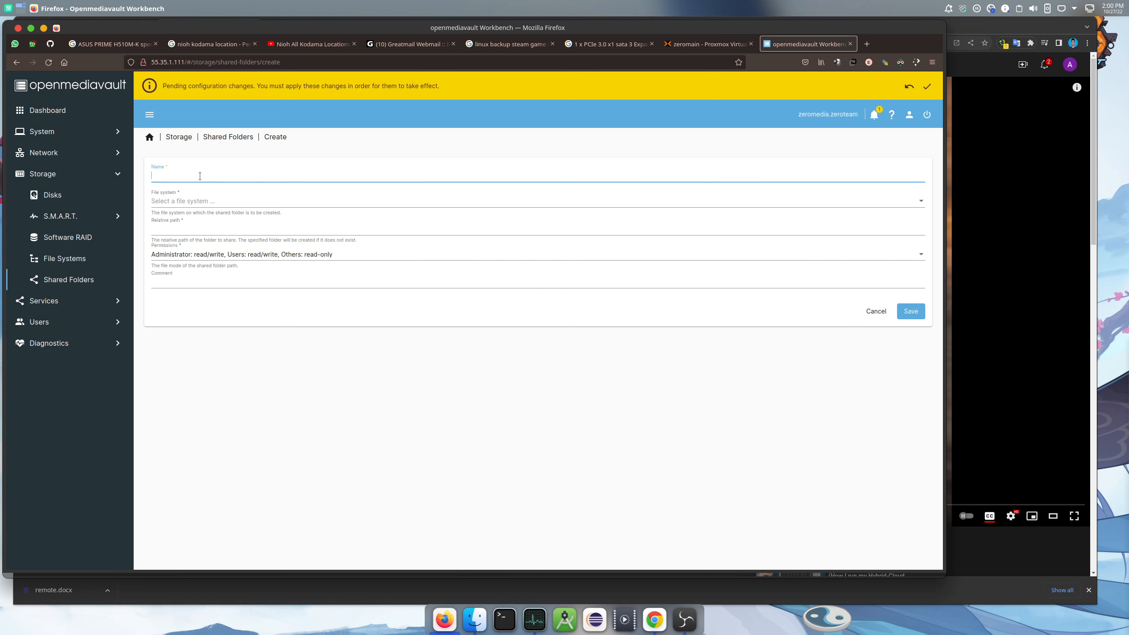
{"action": "type", "text": "mynas"}
{"action": "left_click", "coordinate": [198, 202]}
{"action": "left_click", "coordinate": [199, 202]}
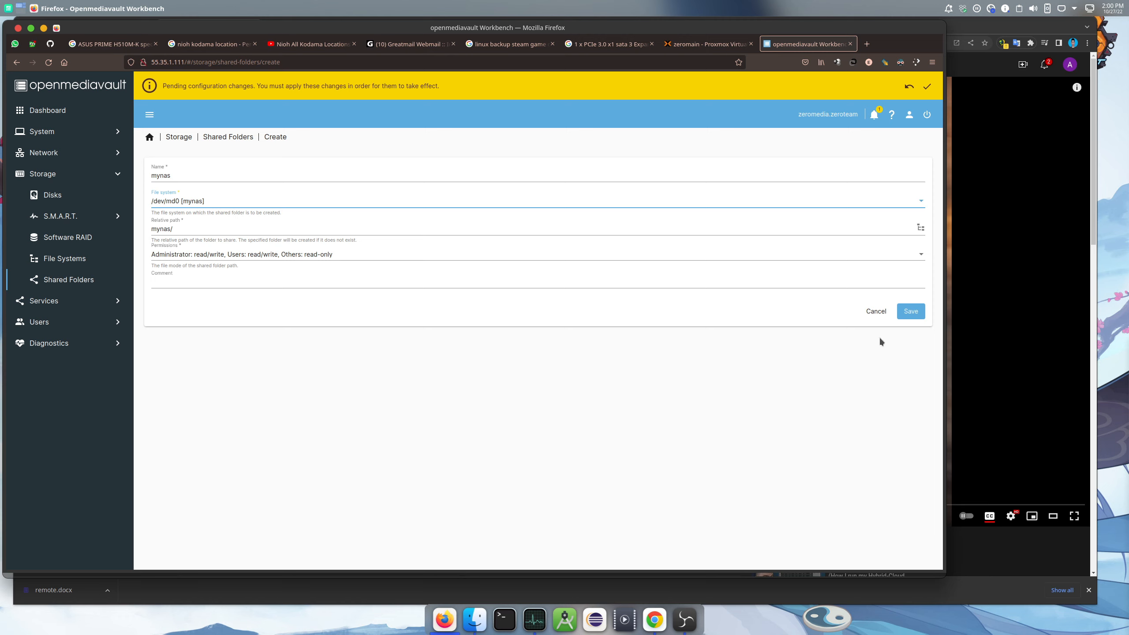
{"action": "left_click", "coordinate": [907, 312]}
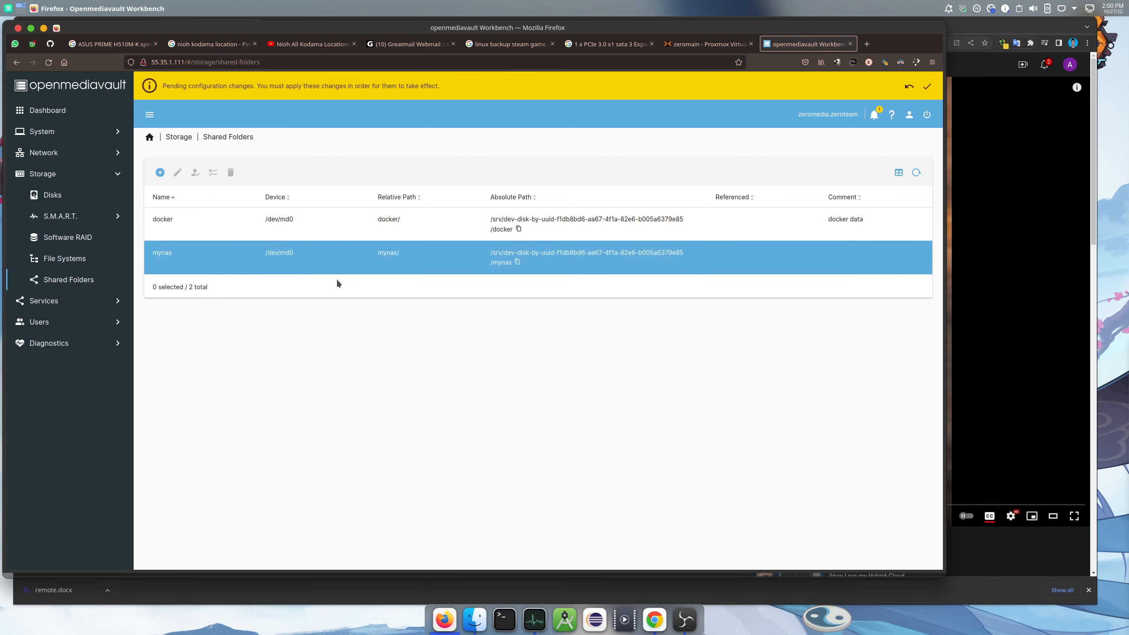
Apply the pending shared-folder changes, then go to User Management
{"action": "left_click", "coordinate": [927, 89]}
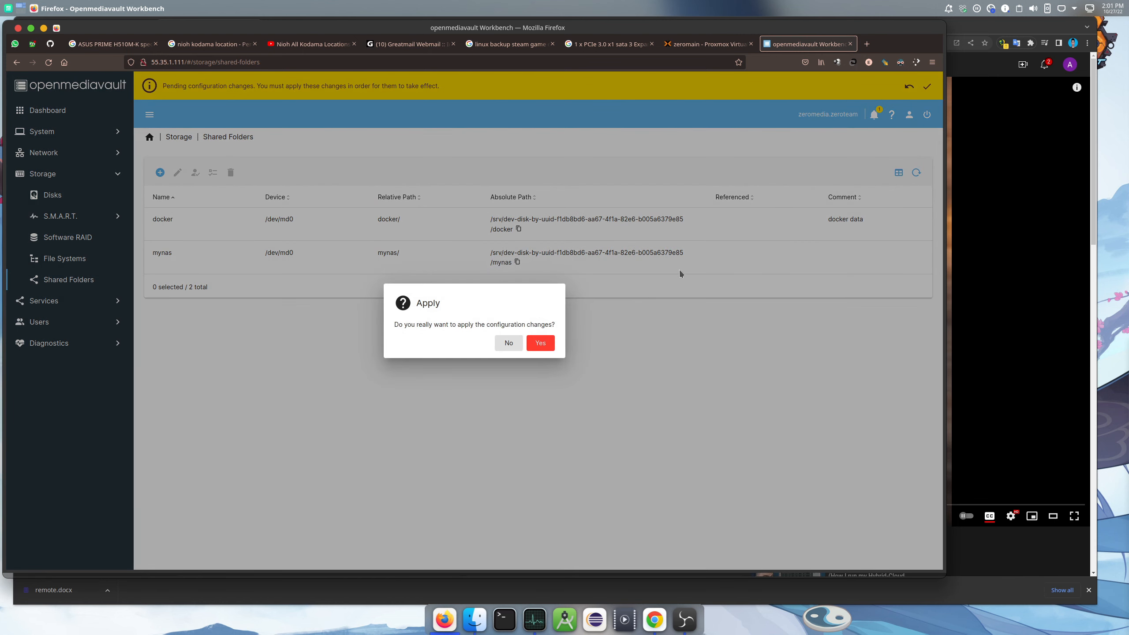
{"action": "left_click", "coordinate": [550, 345]}
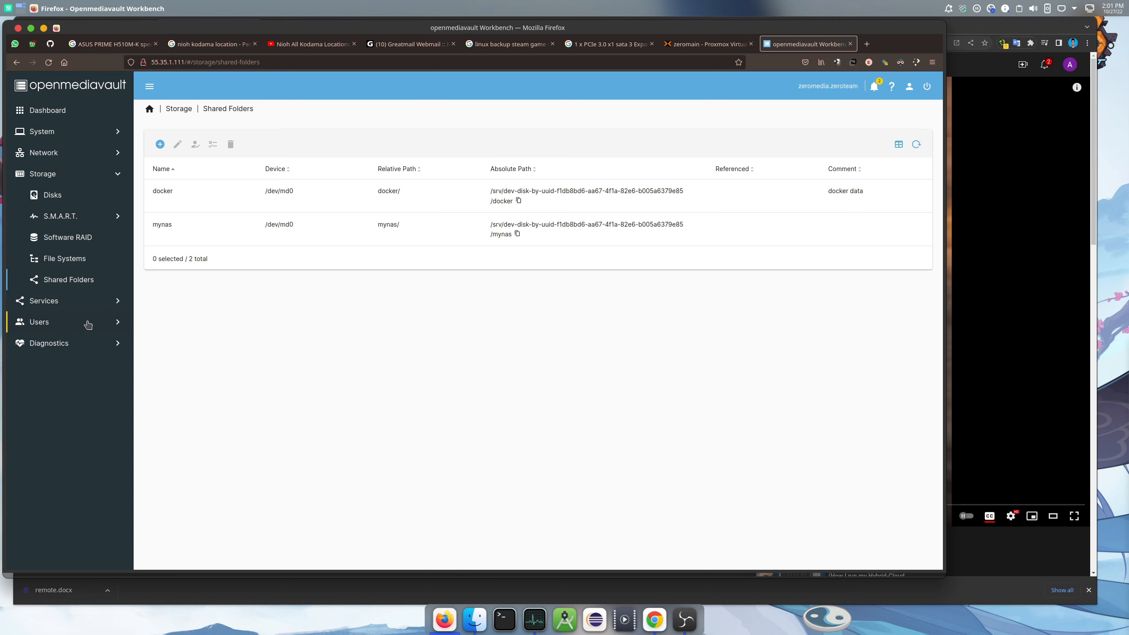
{"action": "left_click", "coordinate": [56, 323]}
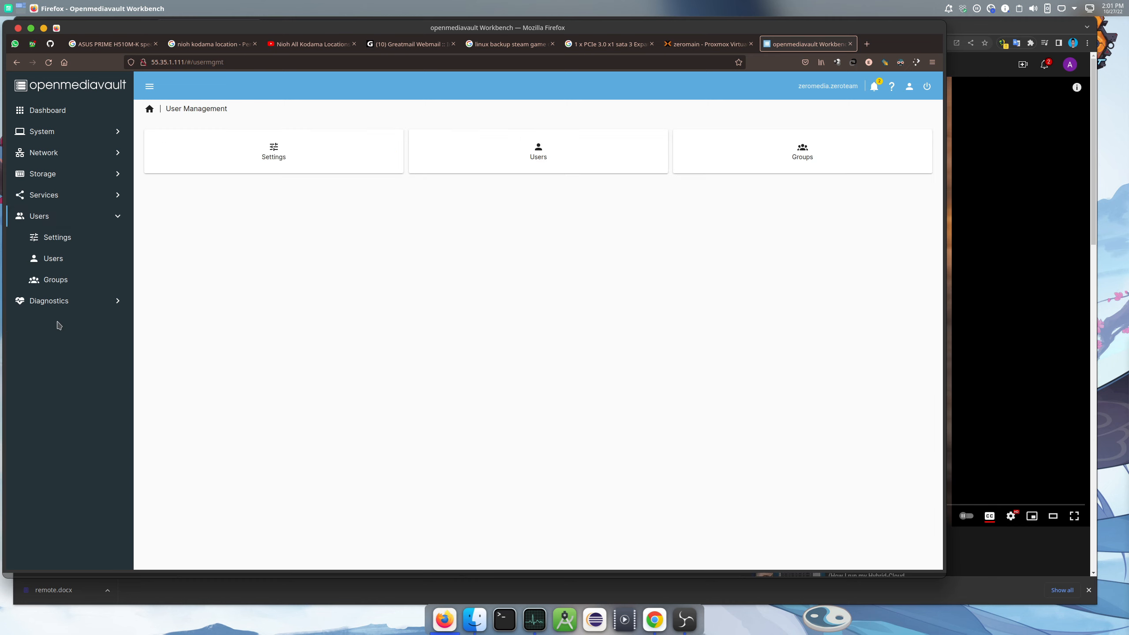
Start a new user account and enter its username and password twice
{"action": "left_click", "coordinate": [51, 262]}
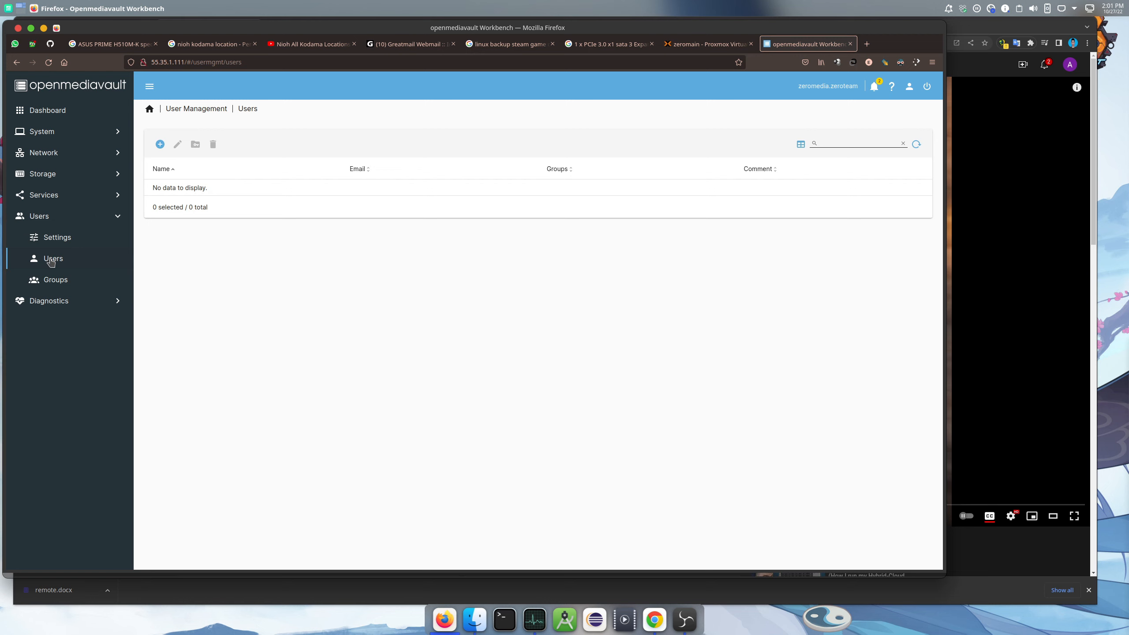
{"action": "left_click", "coordinate": [161, 145]}
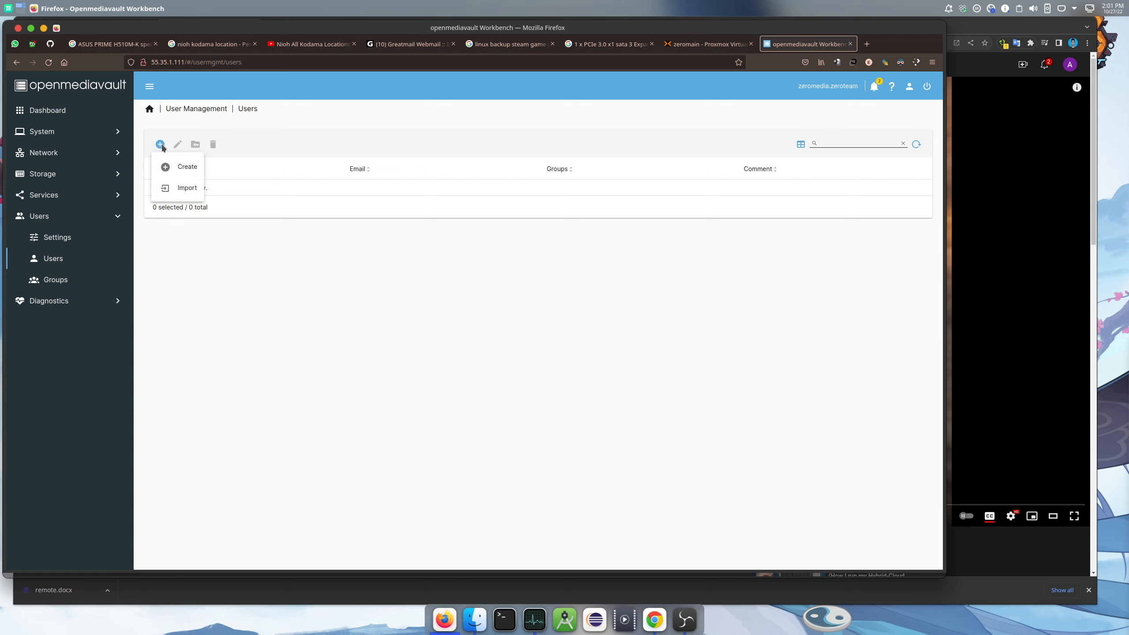
{"action": "left_click", "coordinate": [179, 169]}
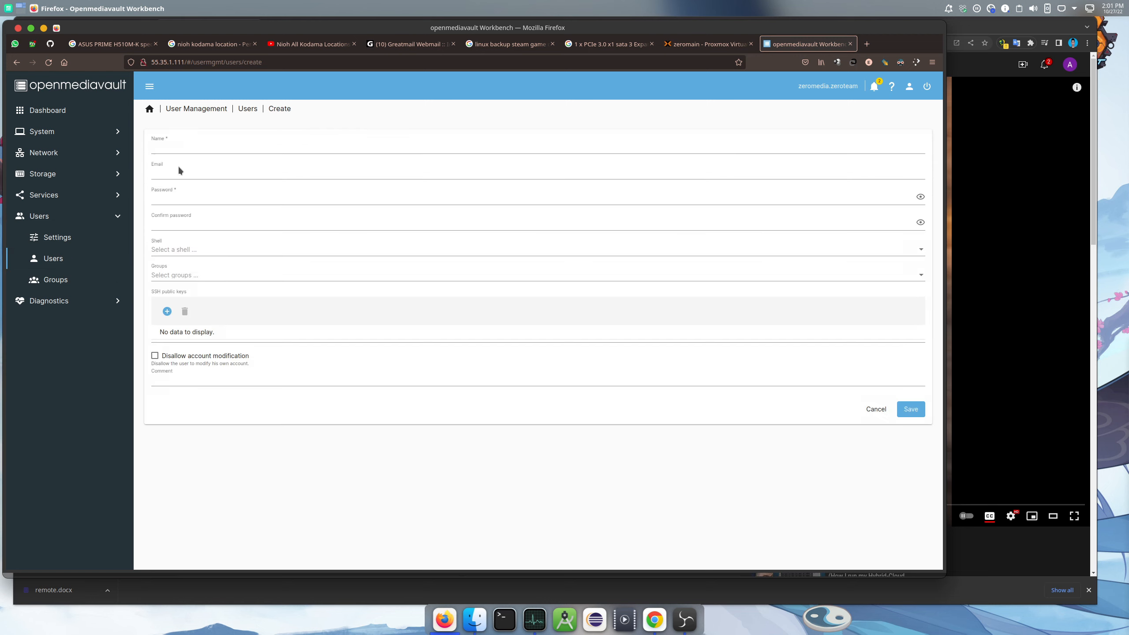
{"action": "left_click", "coordinate": [240, 149]}
{"action": "type", "text": "azis"}
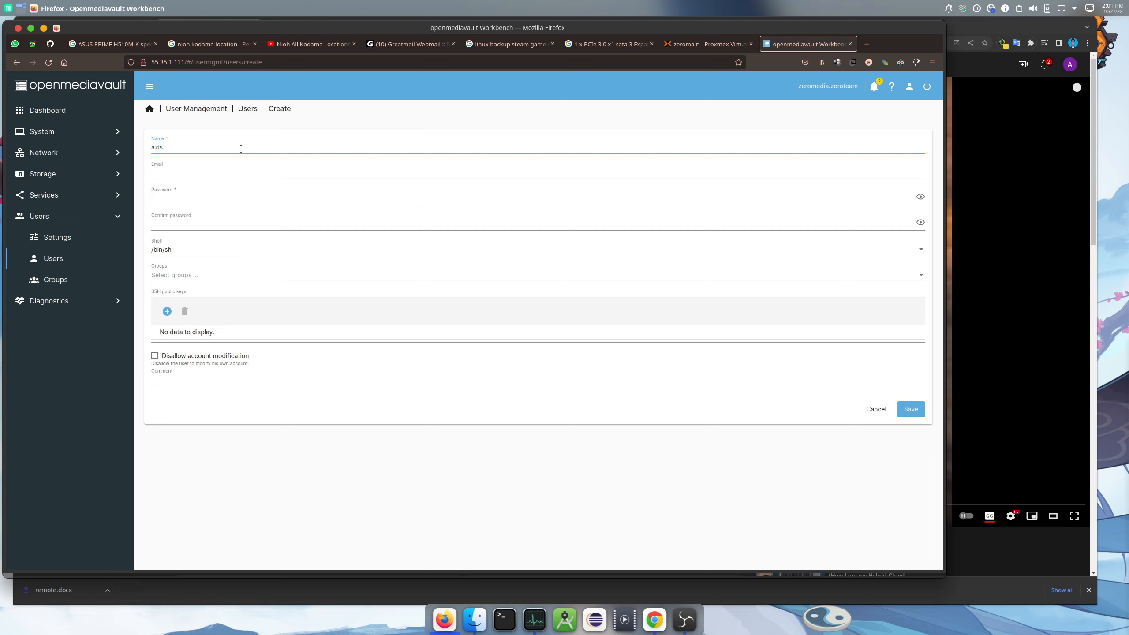
{"action": "key", "text": "Tab"}
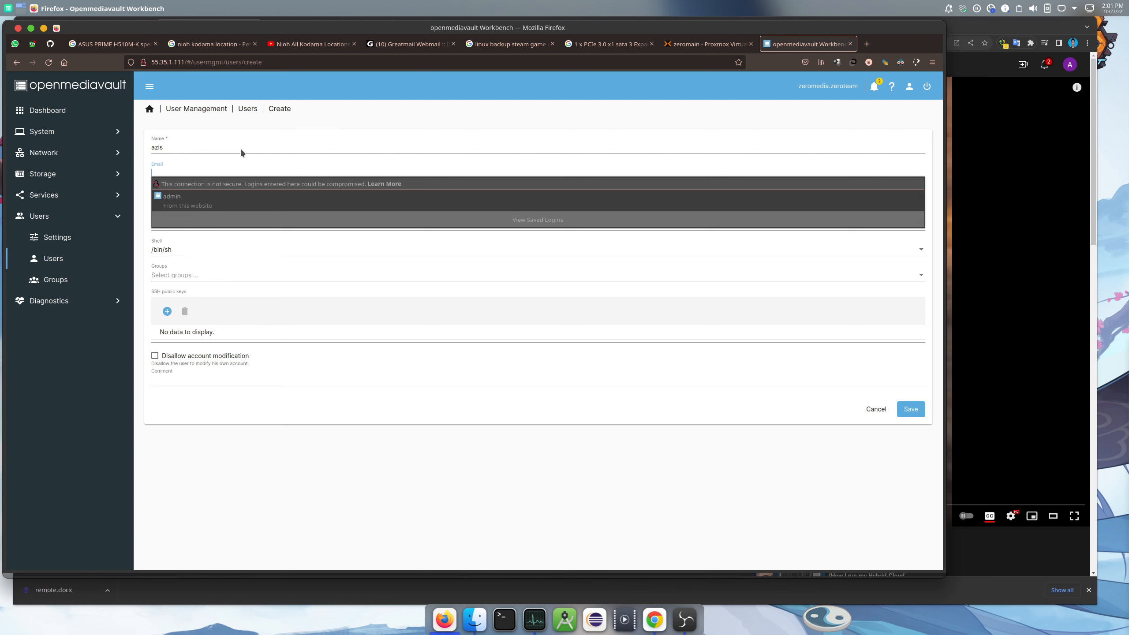
{"action": "key", "text": "Tab"}
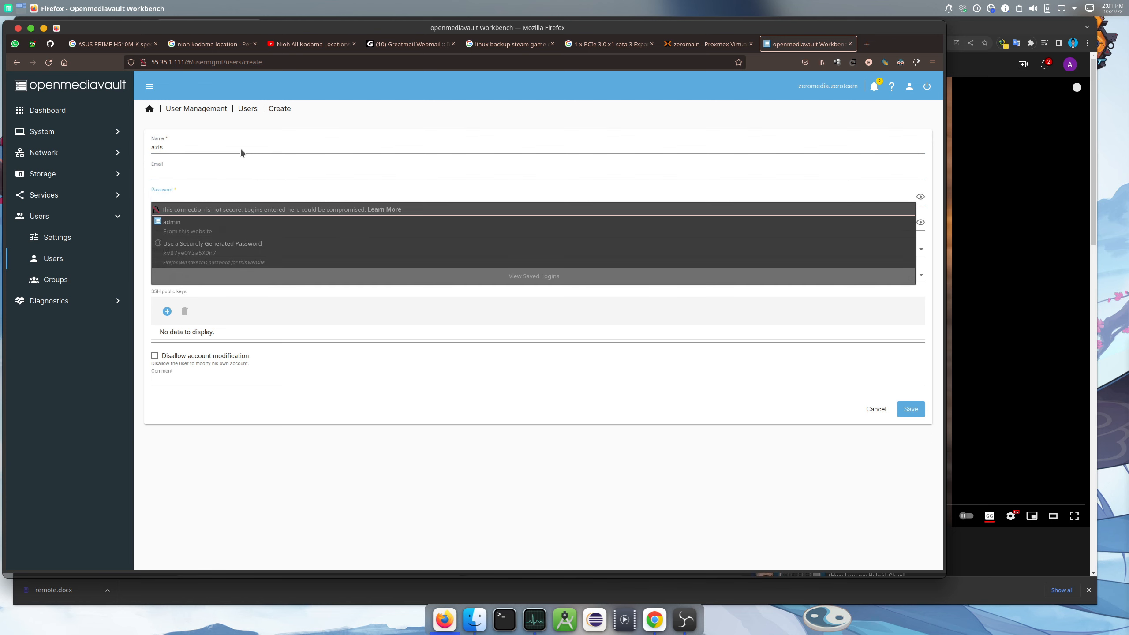
{"action": "type", "text": "••••"}
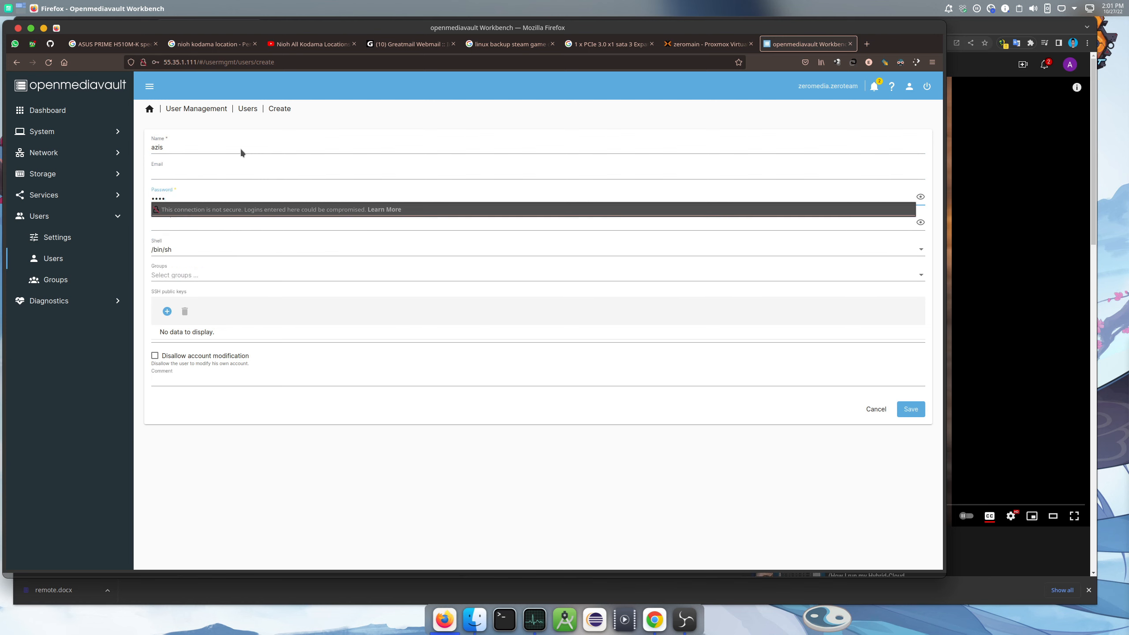
{"action": "type", "text": "••"}
{"action": "key", "text": "Tab"}
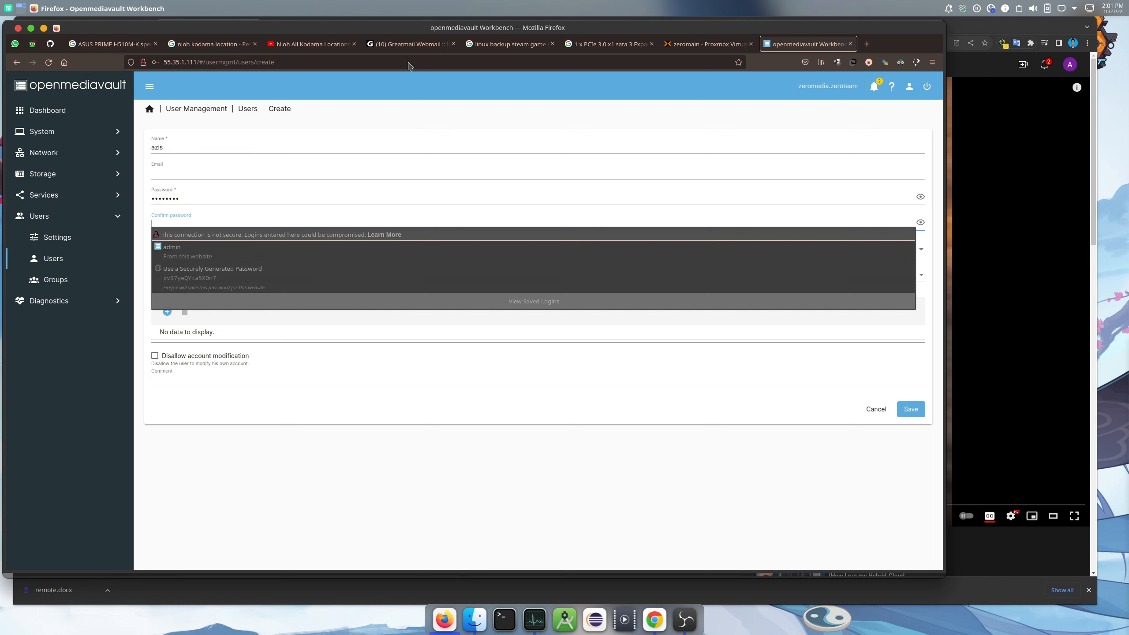
{"action": "type", "text": "••"}
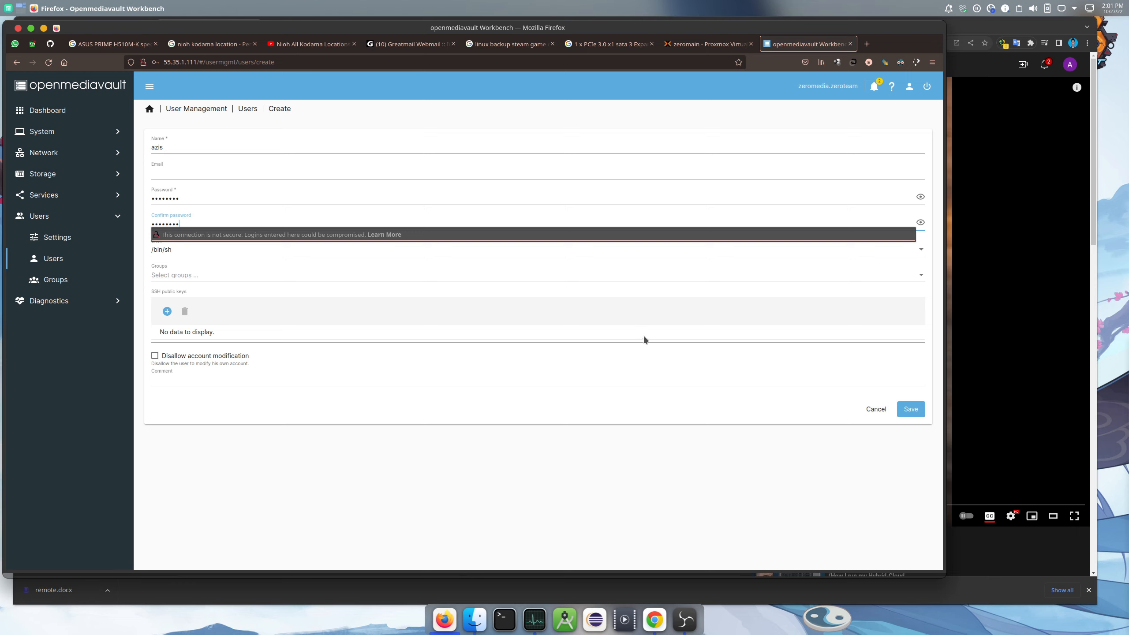
Skip adding an SSH key and save the new user account
{"action": "left_click", "coordinate": [475, 492]}
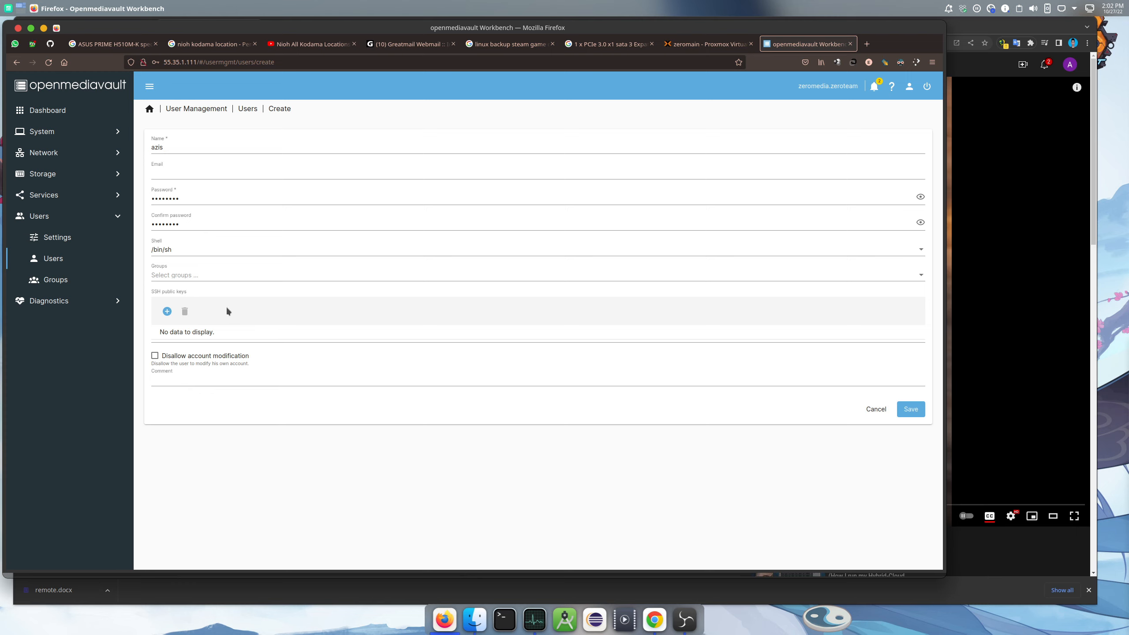
{"action": "left_click", "coordinate": [173, 315]}
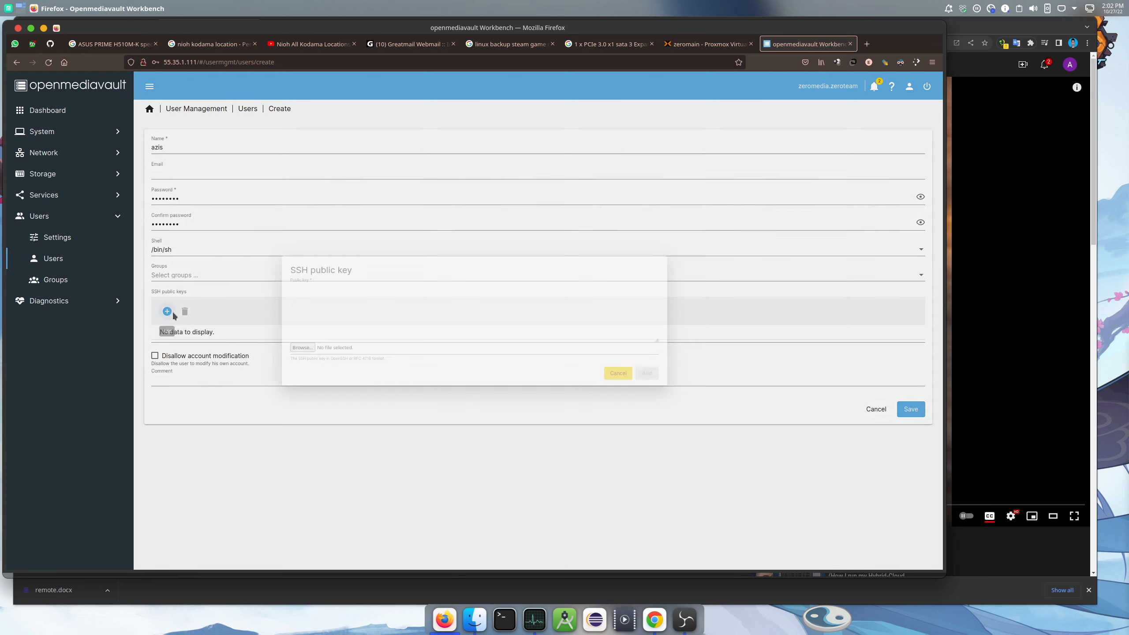
{"action": "left_click", "coordinate": [648, 384]}
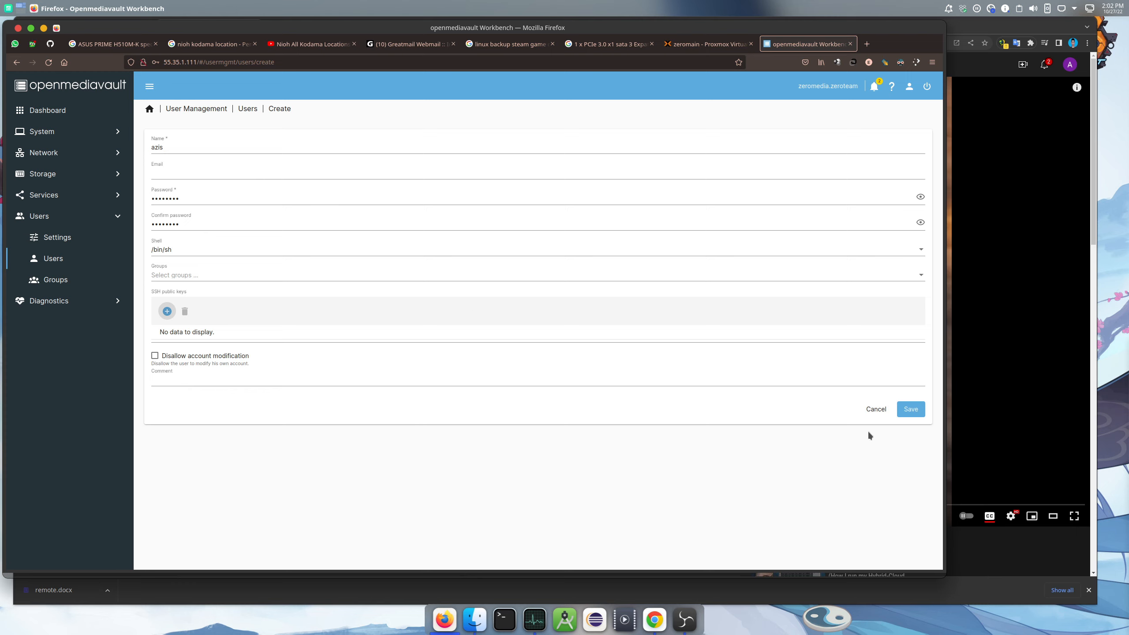
{"action": "left_click", "coordinate": [913, 414]}
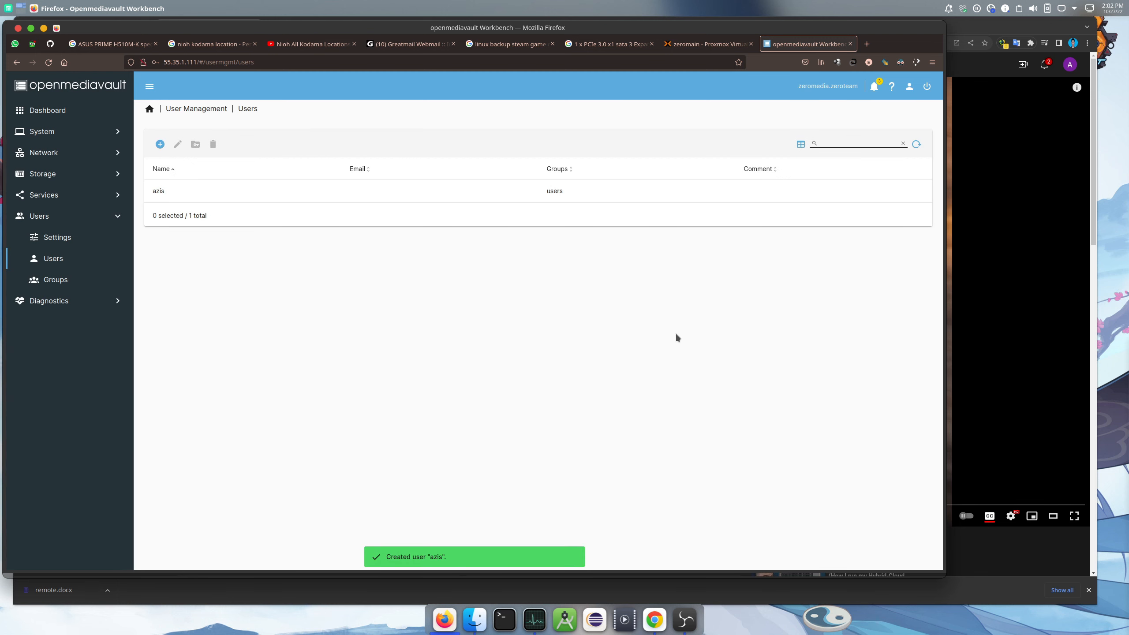
Apply the pending change for the new user, then go to the Storage section
{"action": "left_click", "coordinate": [502, 199]}
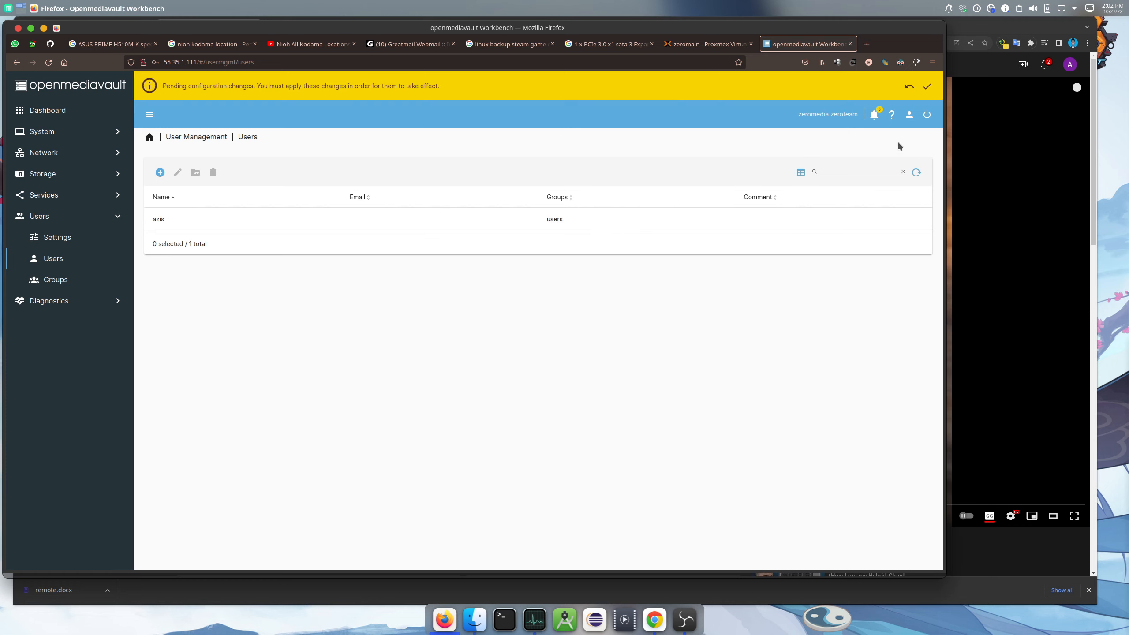
{"action": "left_click", "coordinate": [926, 87]}
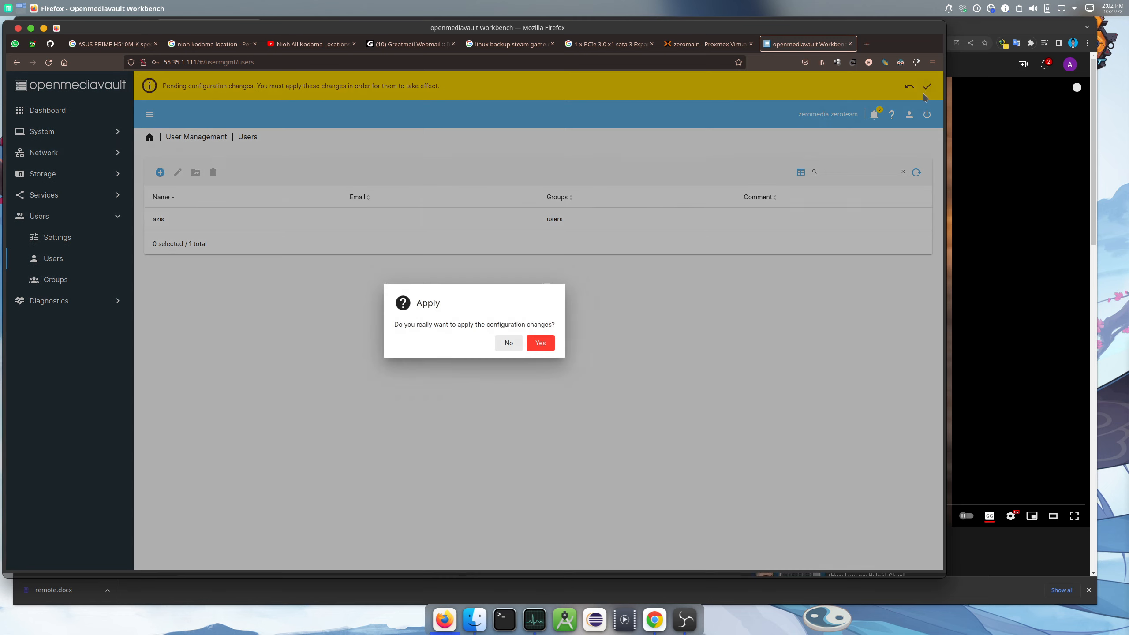
{"action": "left_click", "coordinate": [548, 346]}
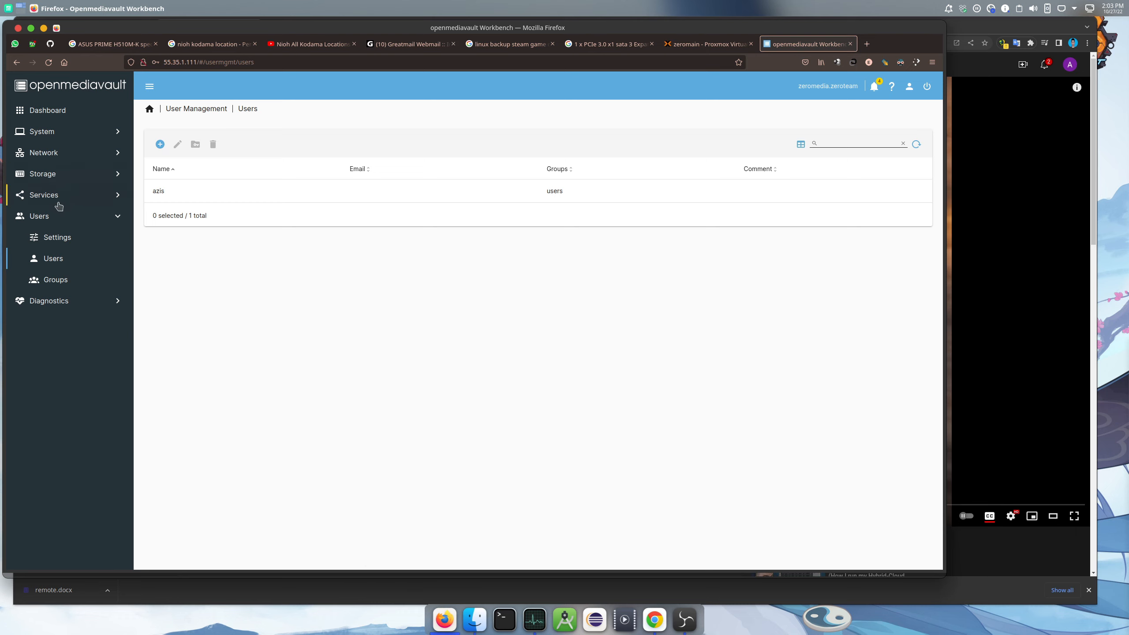
{"action": "left_click", "coordinate": [73, 180]}
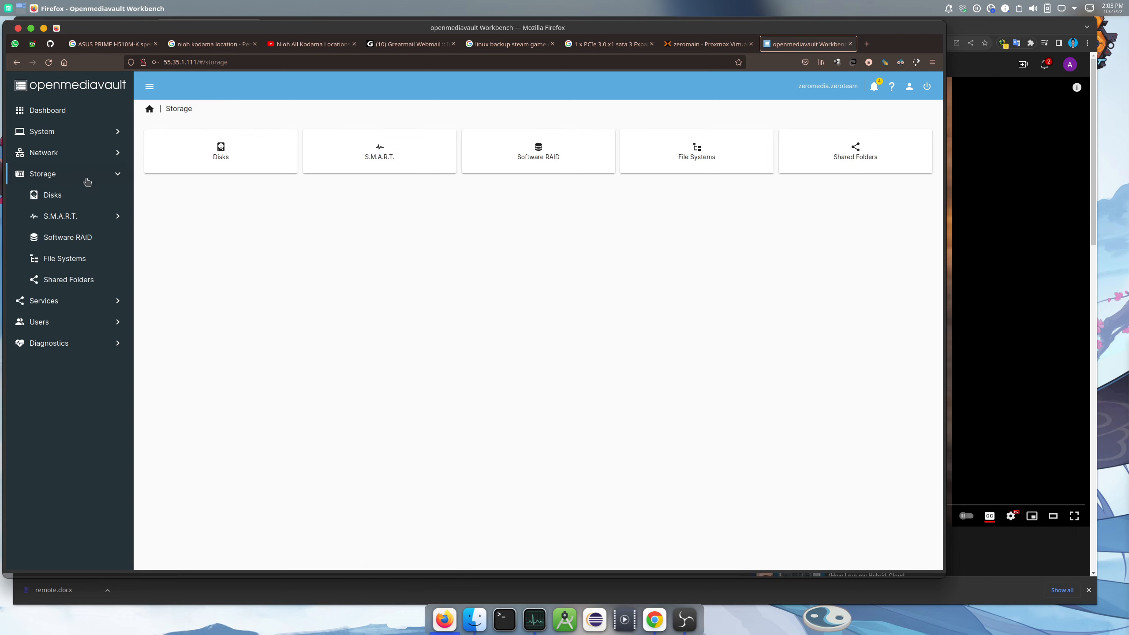
Give the new user read/write privileges on the mynas shared folder and save
{"action": "left_click", "coordinate": [80, 285]}
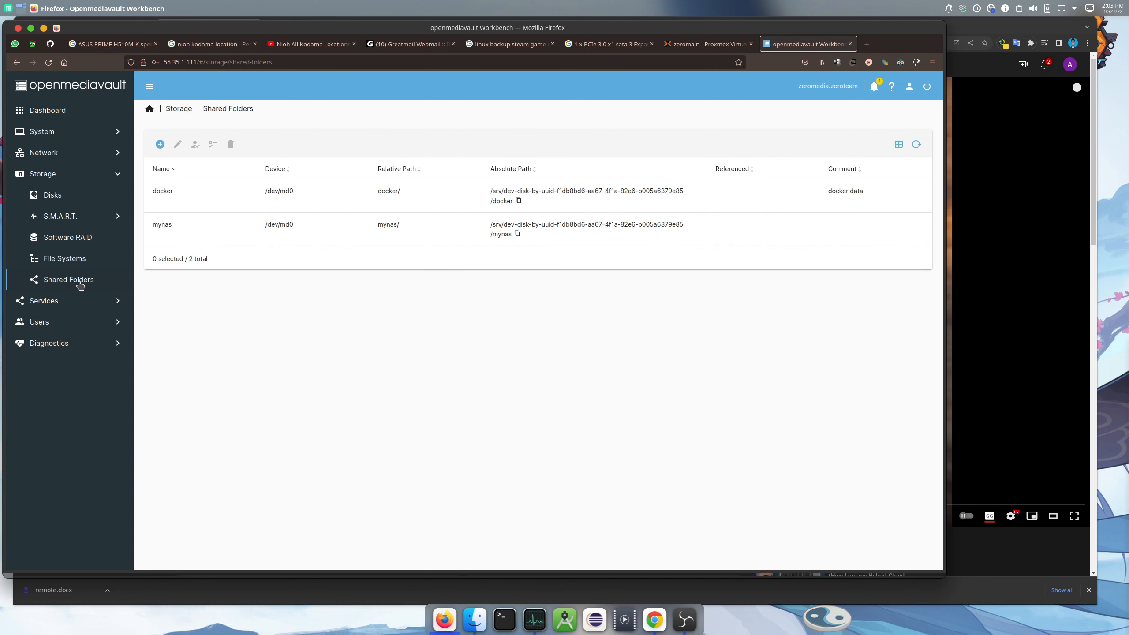
{"action": "left_click", "coordinate": [162, 233]}
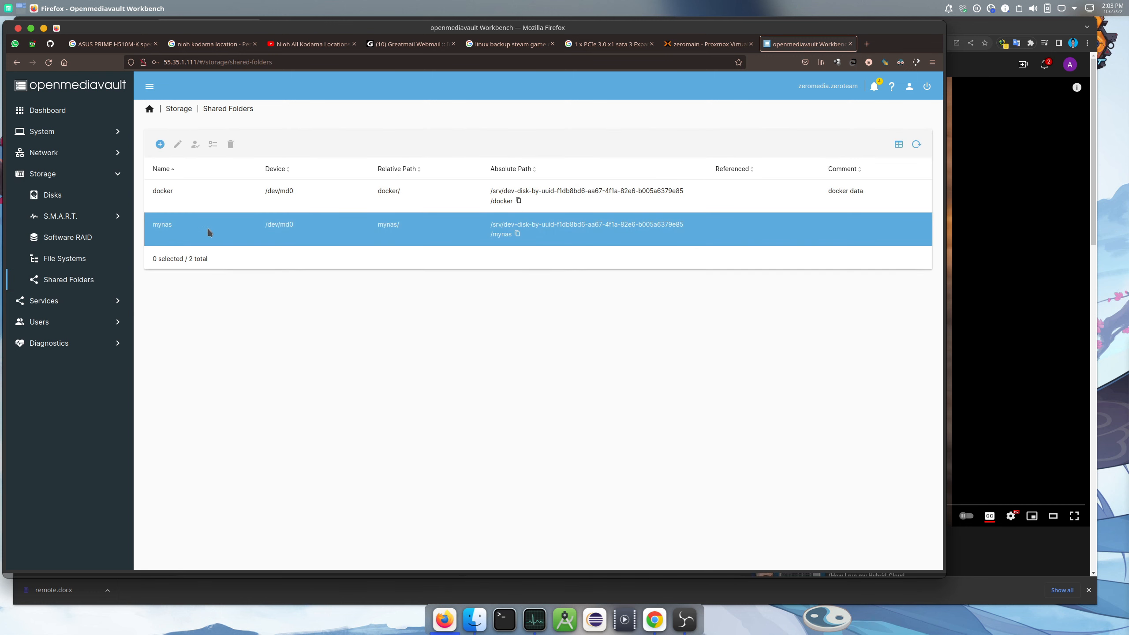
{"action": "left_click", "coordinate": [192, 230]}
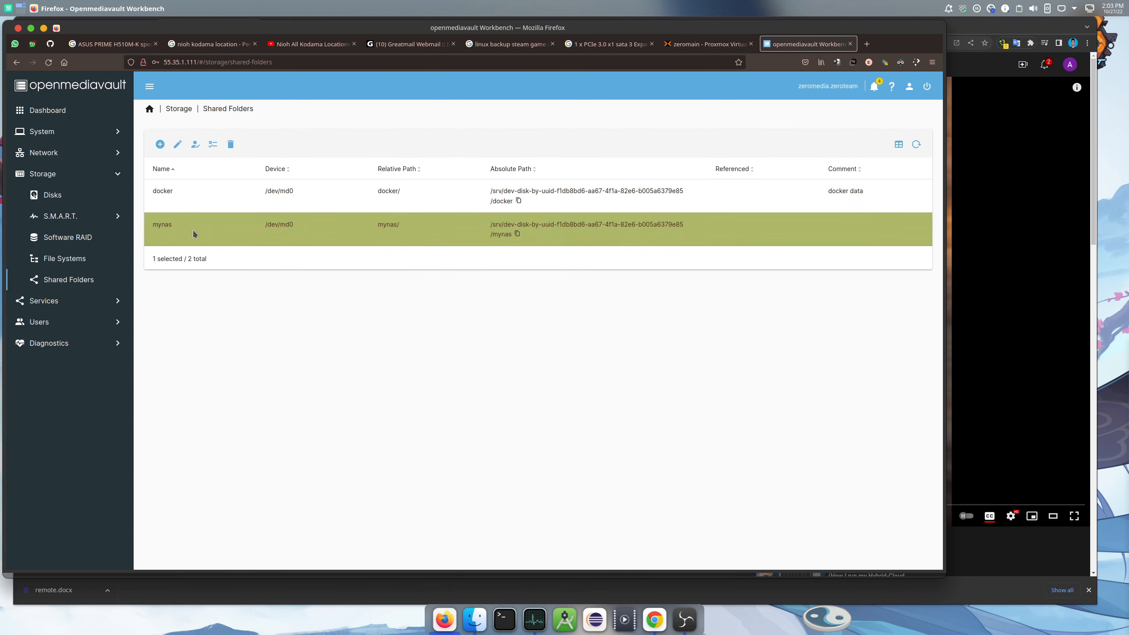
{"action": "left_click", "coordinate": [196, 146]}
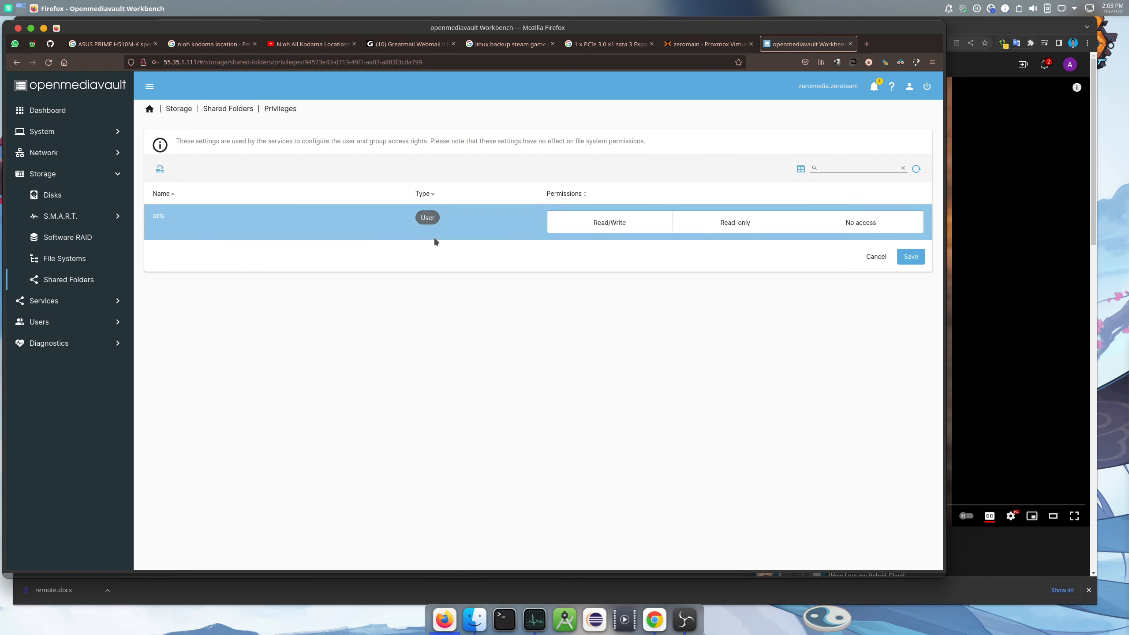
{"action": "left_click", "coordinate": [612, 223]}
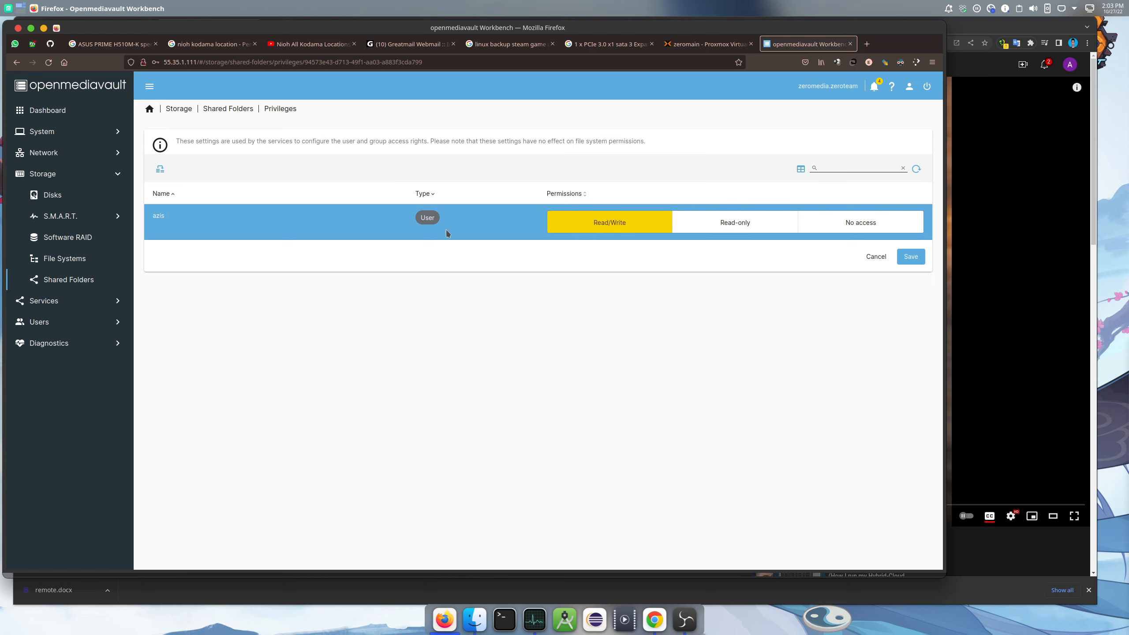
{"action": "left_click", "coordinate": [909, 258]}
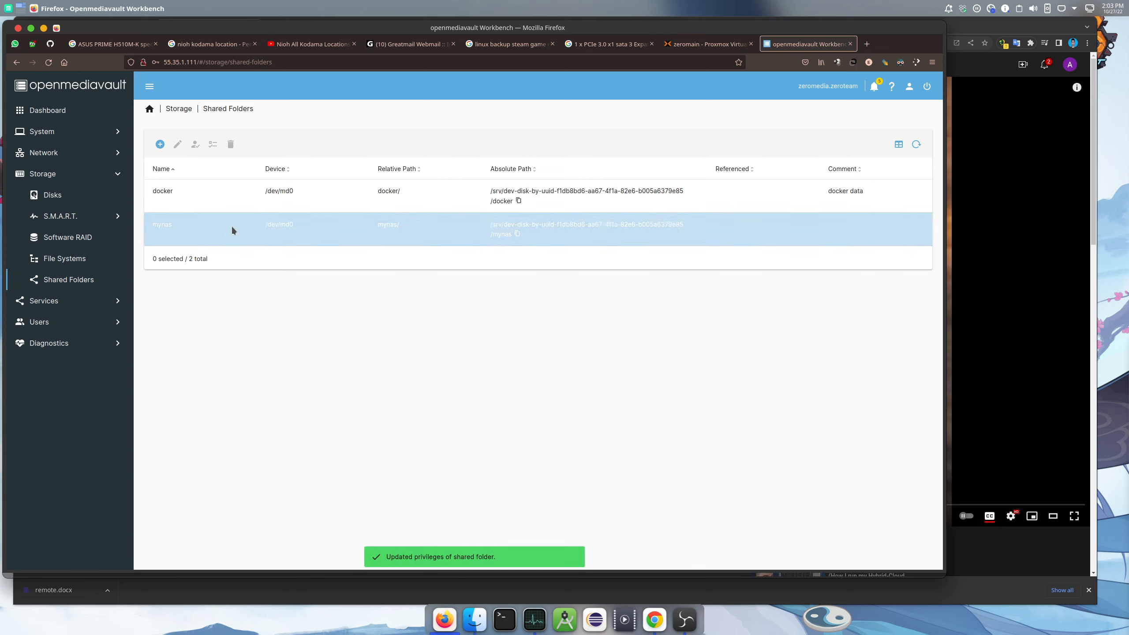
Apply the pending openmediavault configuration changes
{"action": "left_click", "coordinate": [179, 224]}
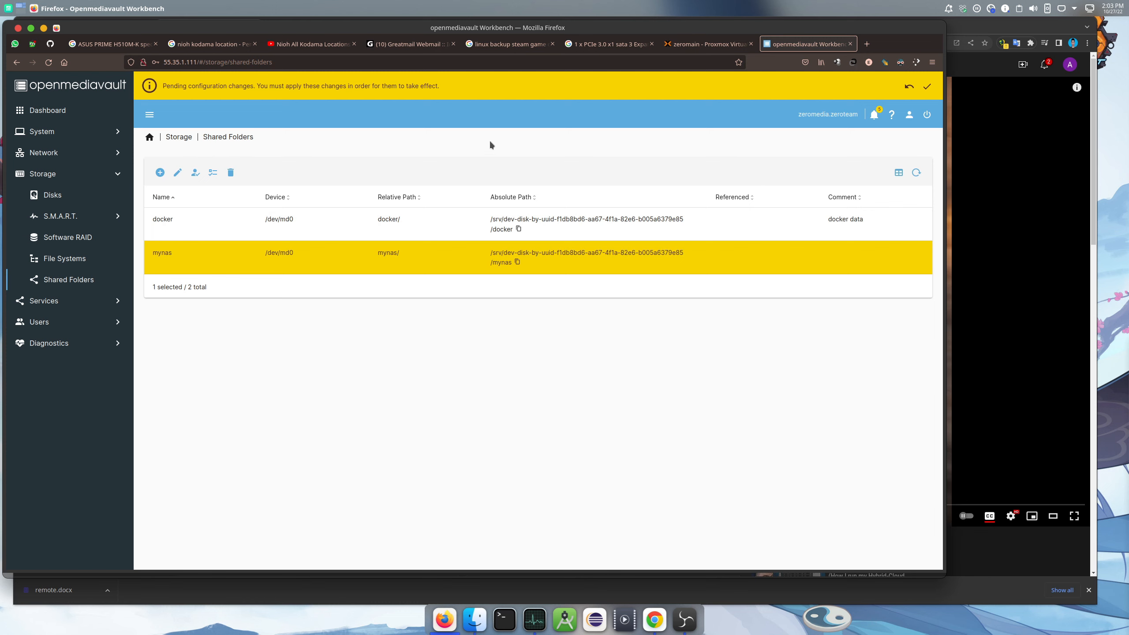
{"action": "left_click", "coordinate": [926, 87]}
{"action": "left_click", "coordinate": [550, 343]}
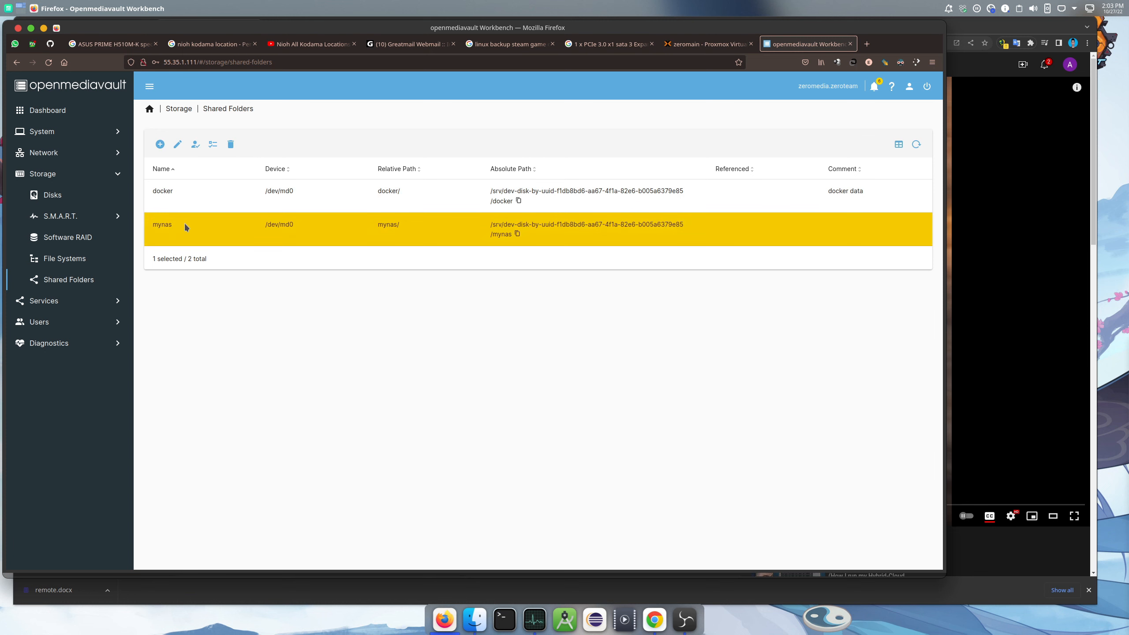
In the mynas access control list, set the user's permission to Read/Write
{"action": "left_click", "coordinate": [213, 146]}
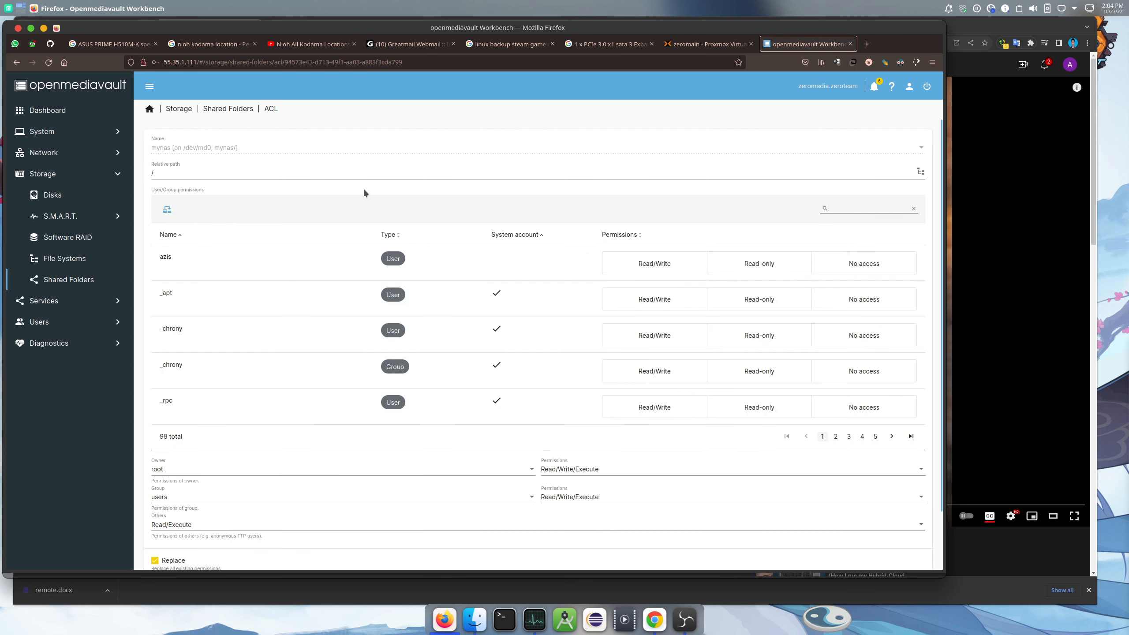
{"action": "left_click", "coordinate": [407, 260]}
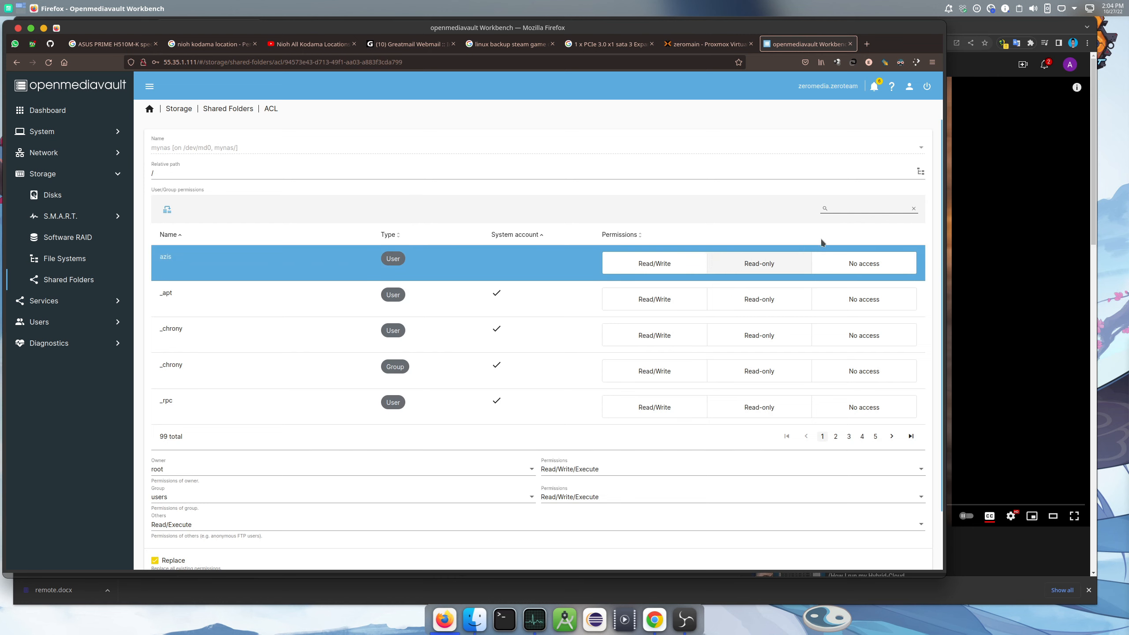
{"action": "left_click", "coordinate": [921, 171]}
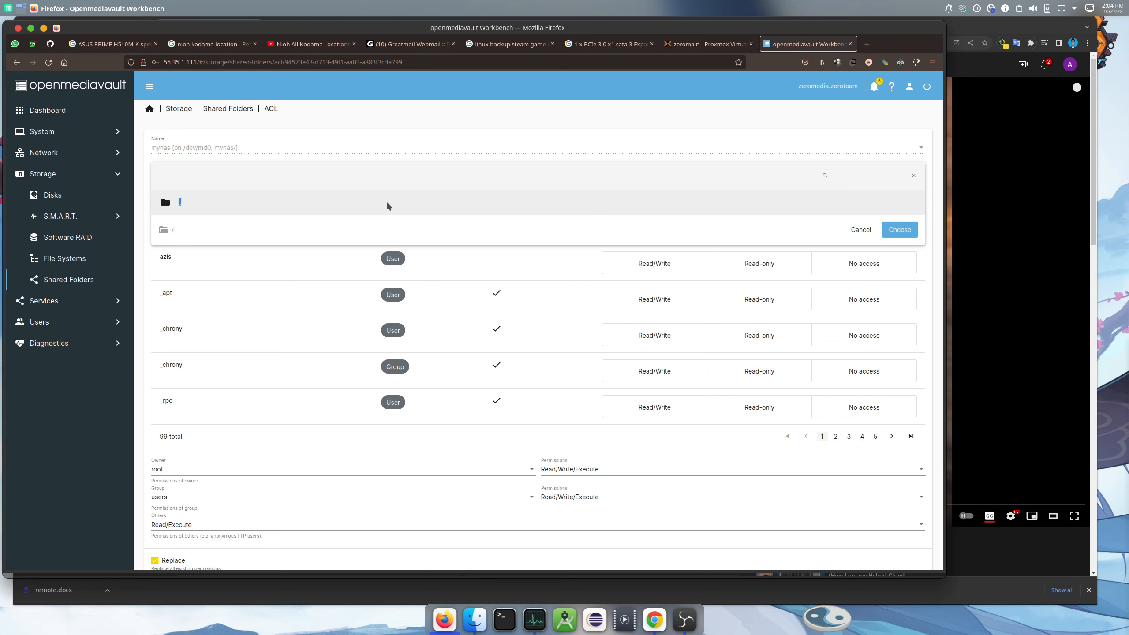
{"action": "left_click", "coordinate": [861, 229]}
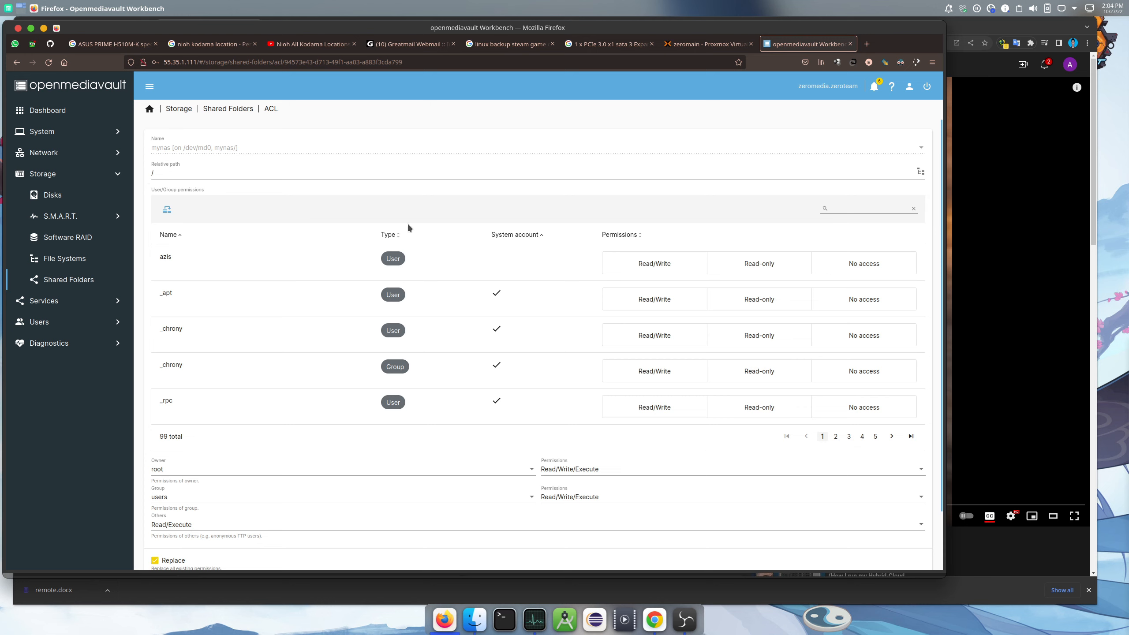
{"action": "left_click", "coordinate": [675, 267]}
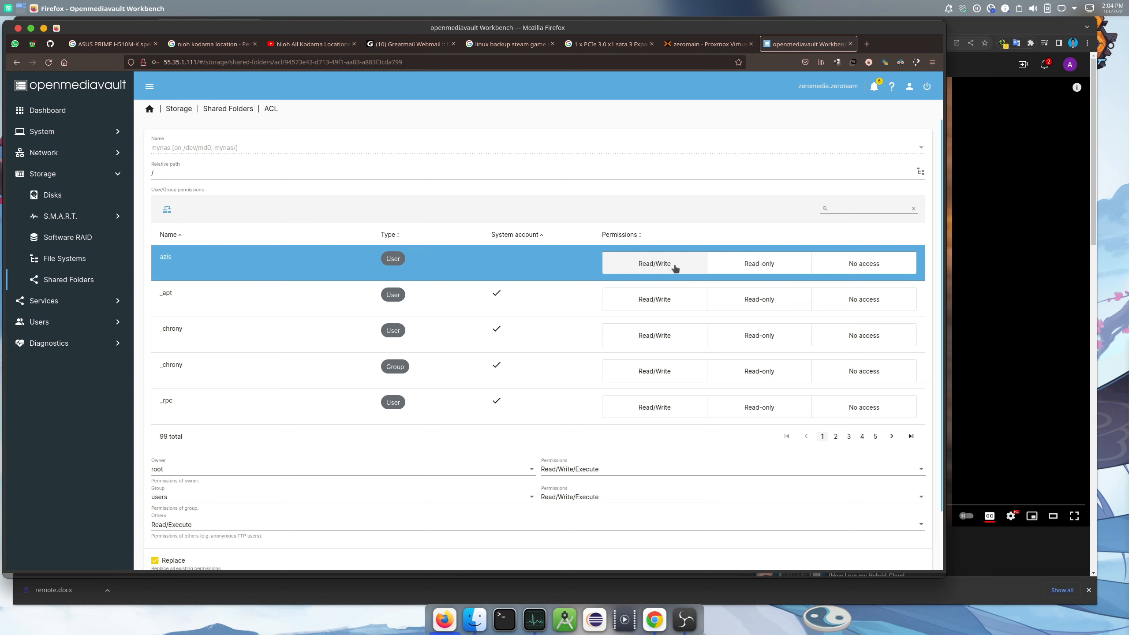
{"action": "left_click", "coordinate": [606, 268]}
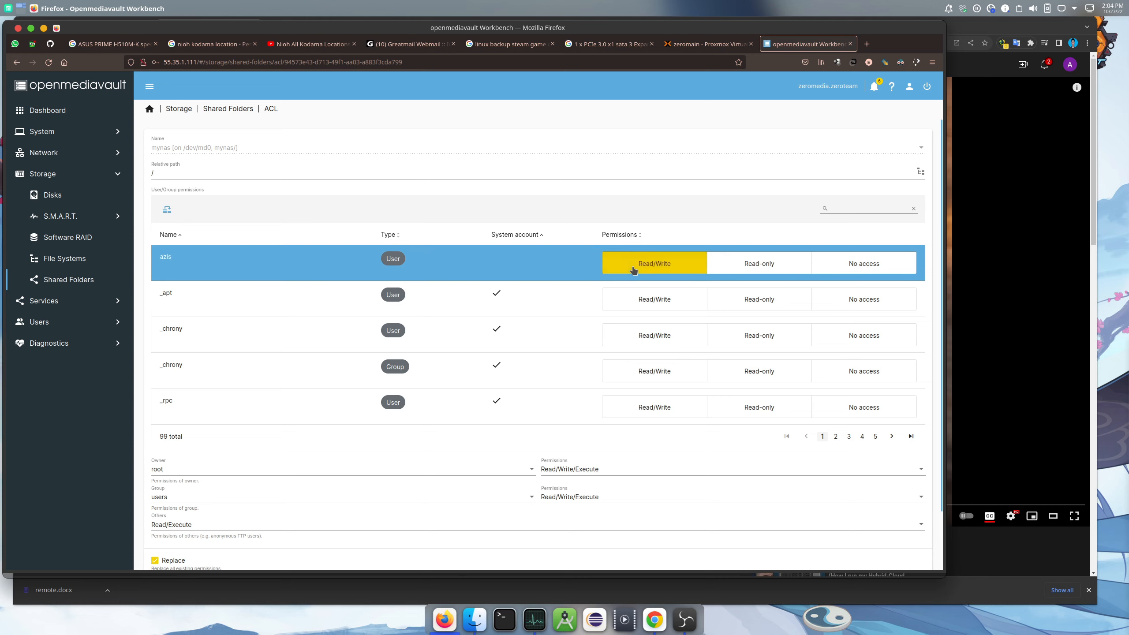
Tick Recursive, save the ACL, and return to the Shared Folders list
{"action": "scroll", "coordinate": [675, 216], "scroll_direction": "down", "scroll_amount": 2}
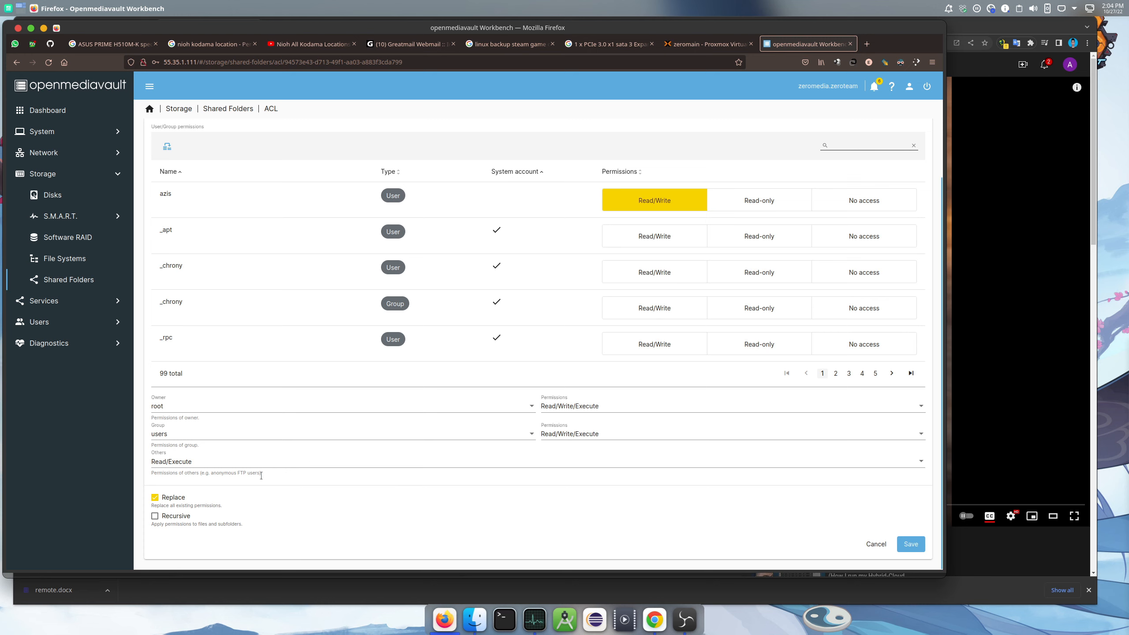
{"action": "left_click", "coordinate": [154, 516]}
{"action": "scroll", "coordinate": [363, 525], "scroll_direction": "up", "scroll_amount": 3}
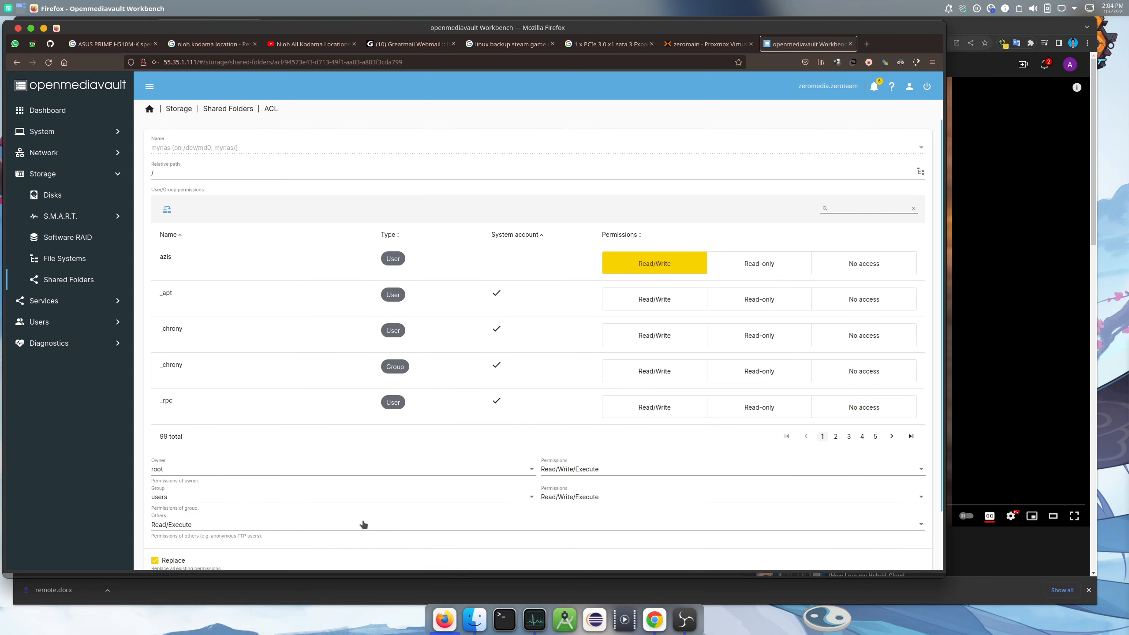
{"action": "scroll", "coordinate": [367, 504], "scroll_direction": "down", "scroll_amount": 3}
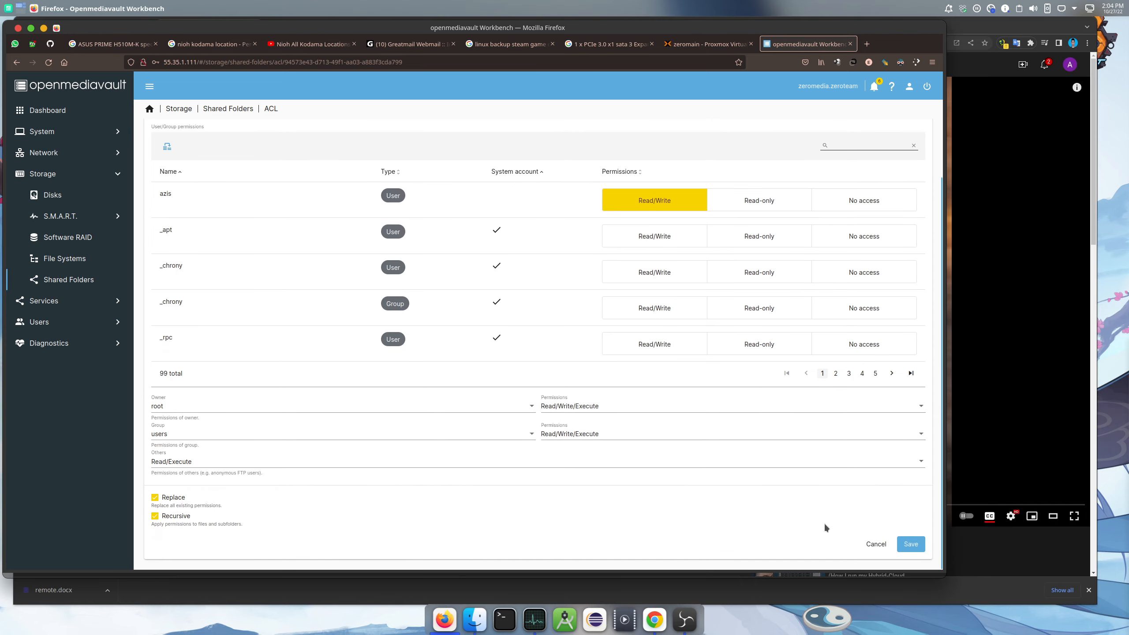
{"action": "left_click", "coordinate": [911, 544]}
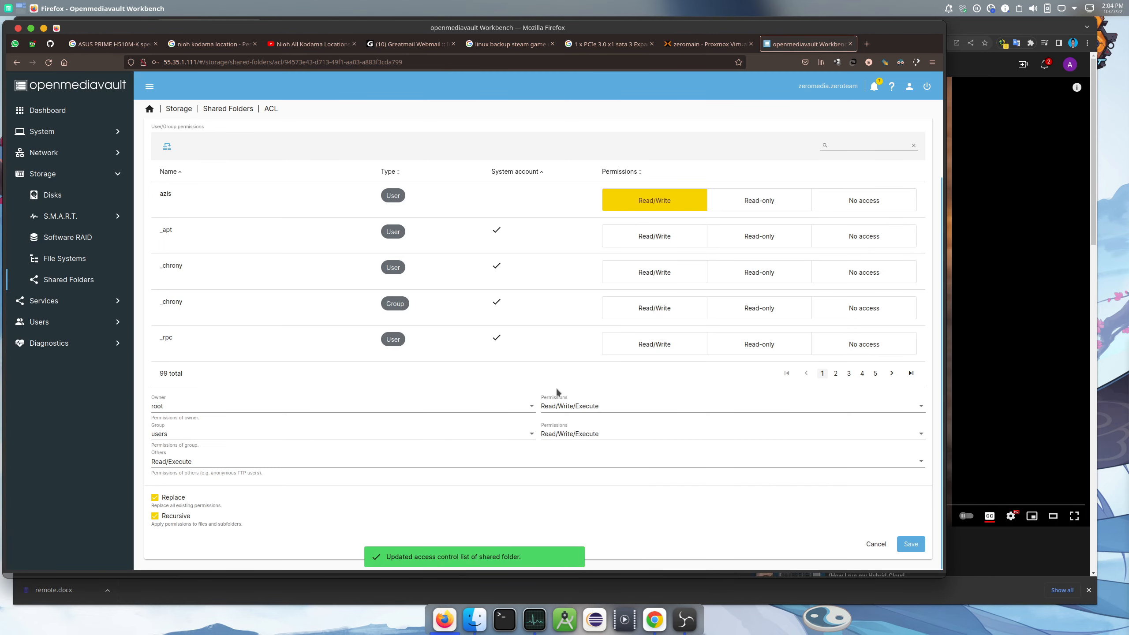
{"action": "scroll", "coordinate": [556, 386], "scroll_direction": "up", "scroll_amount": 3}
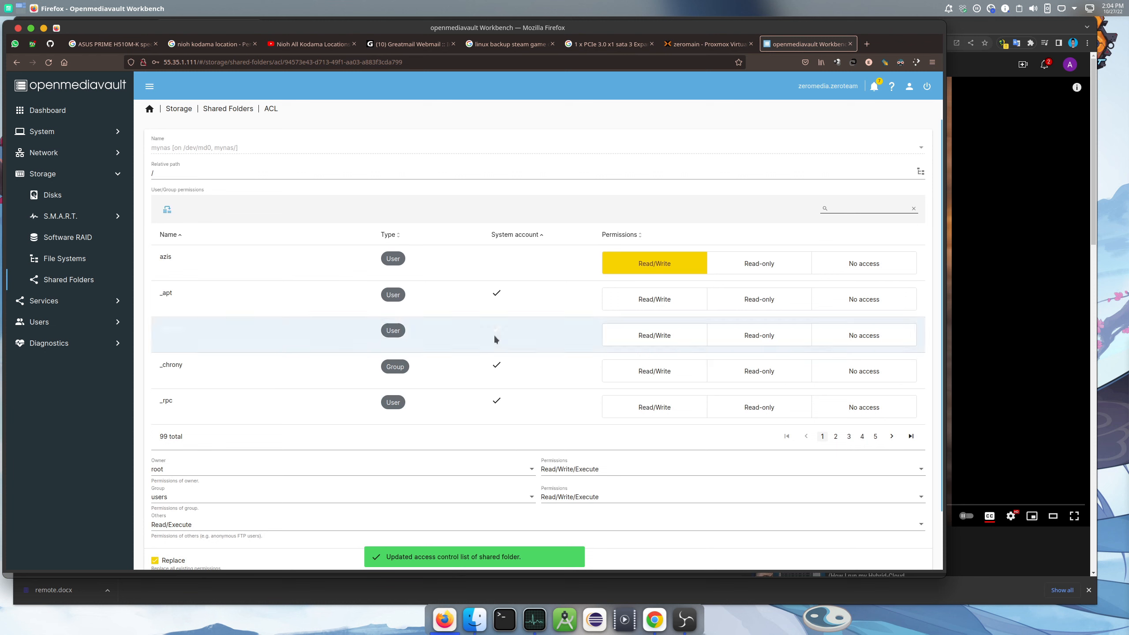
{"action": "left_click", "coordinate": [231, 109]}
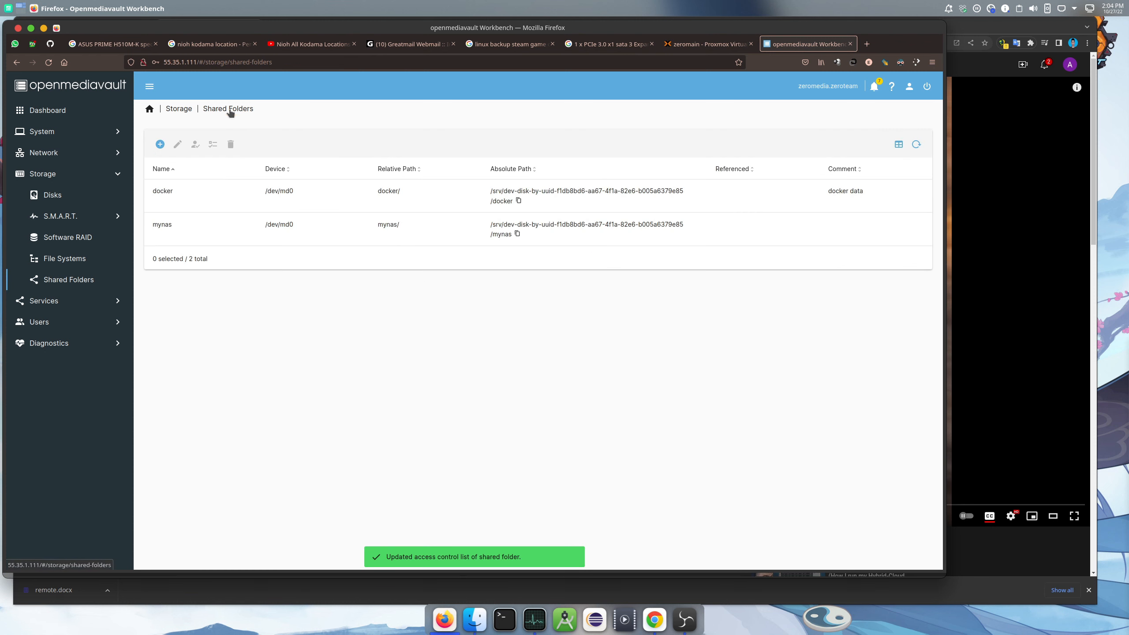
Look over the mynas share's edit form, then go to the Services overview
{"action": "left_click", "coordinate": [232, 242]}
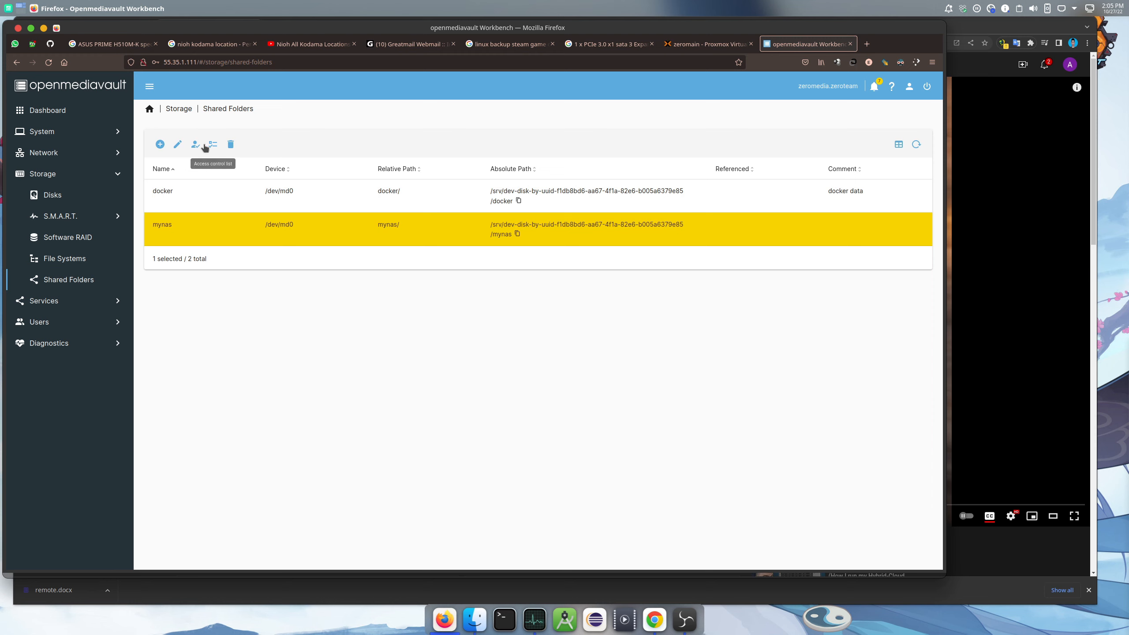
{"action": "left_click", "coordinate": [178, 145]}
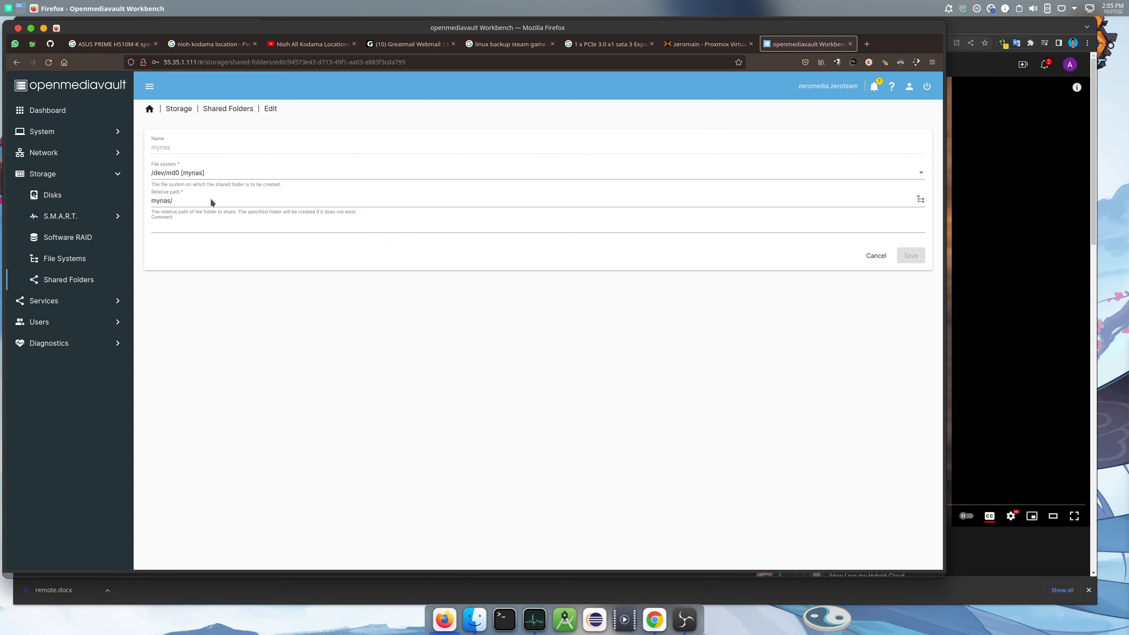
{"action": "left_click", "coordinate": [240, 111]}
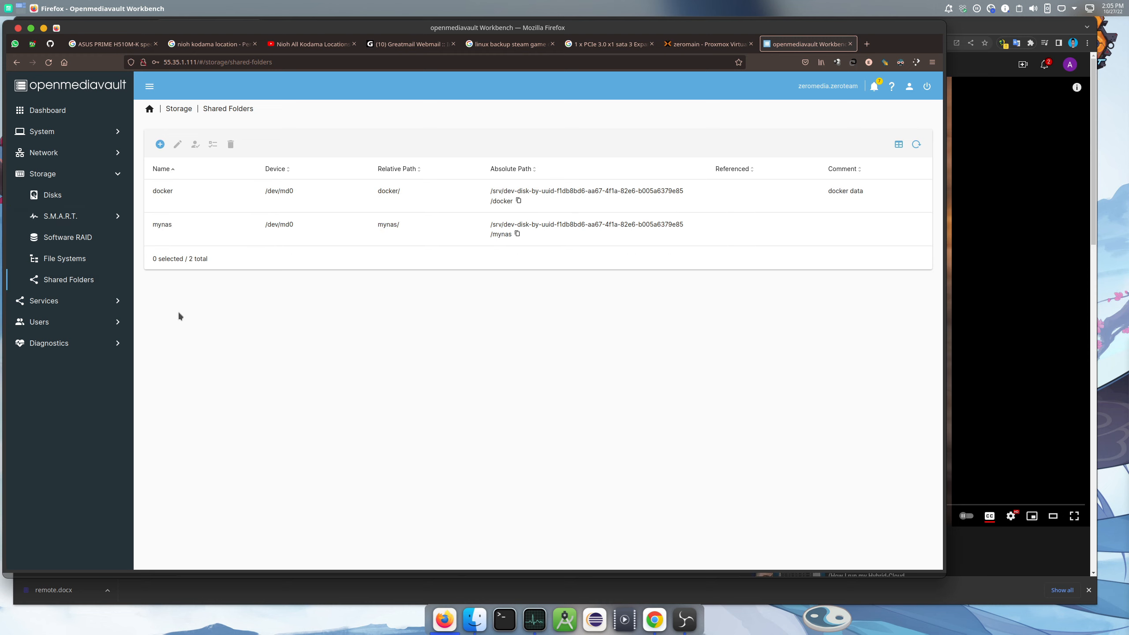
{"action": "left_click", "coordinate": [86, 303]}
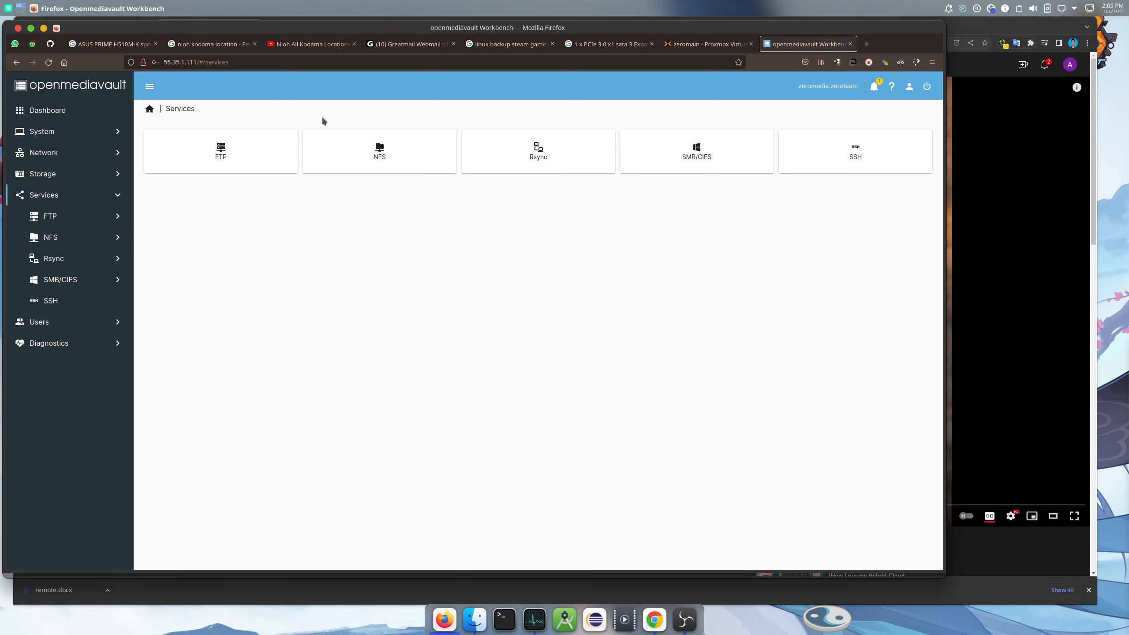
Enable SMB/CIFS in its Settings, select the Extra options box, and open a new browser tab
{"action": "left_click", "coordinate": [59, 282]}
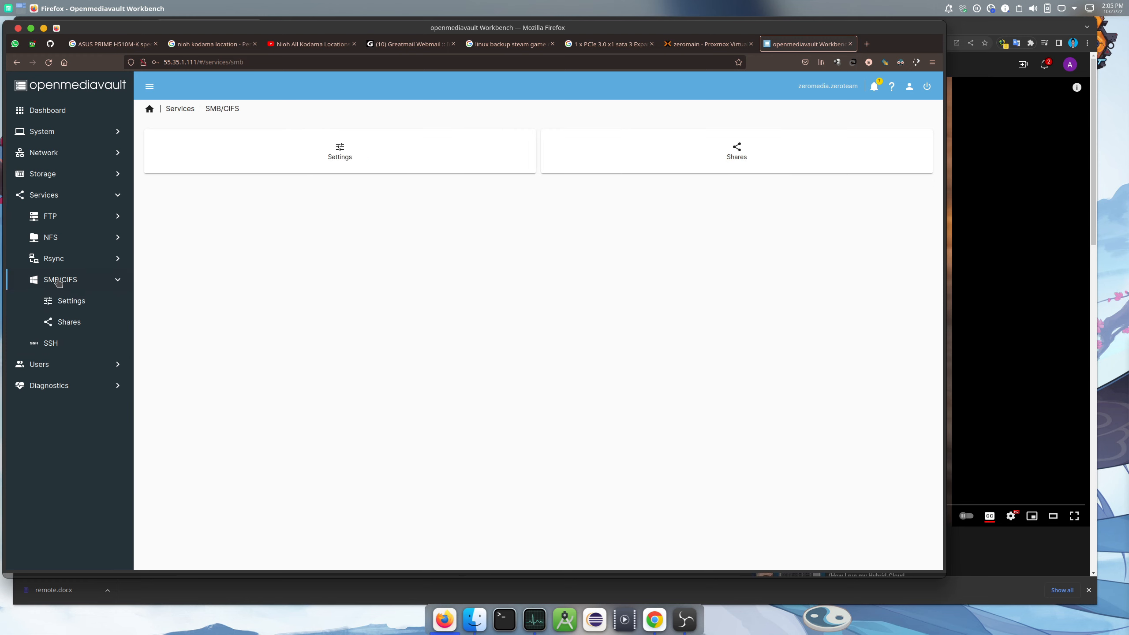
{"action": "left_click", "coordinate": [67, 306]}
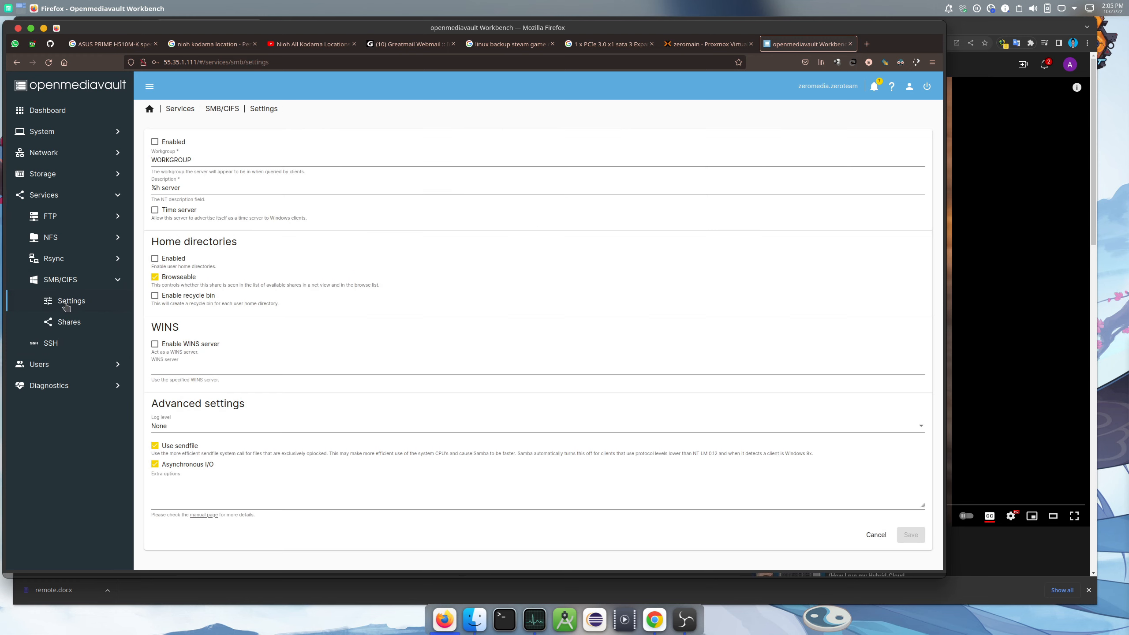
{"action": "left_click", "coordinate": [155, 142]}
{"action": "left_click", "coordinate": [181, 489]}
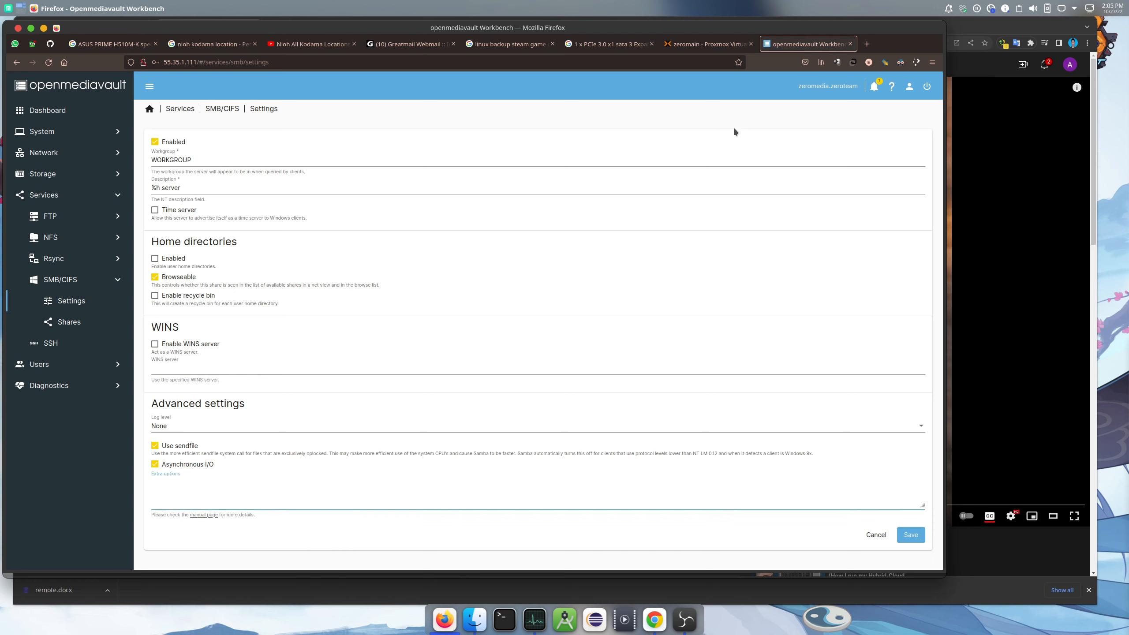
{"action": "left_click", "coordinate": [866, 45]}
Search YouTube for 'arm-it' and list the ARM-IT channel's videos
{"action": "type", "text": "youtube.com/"}
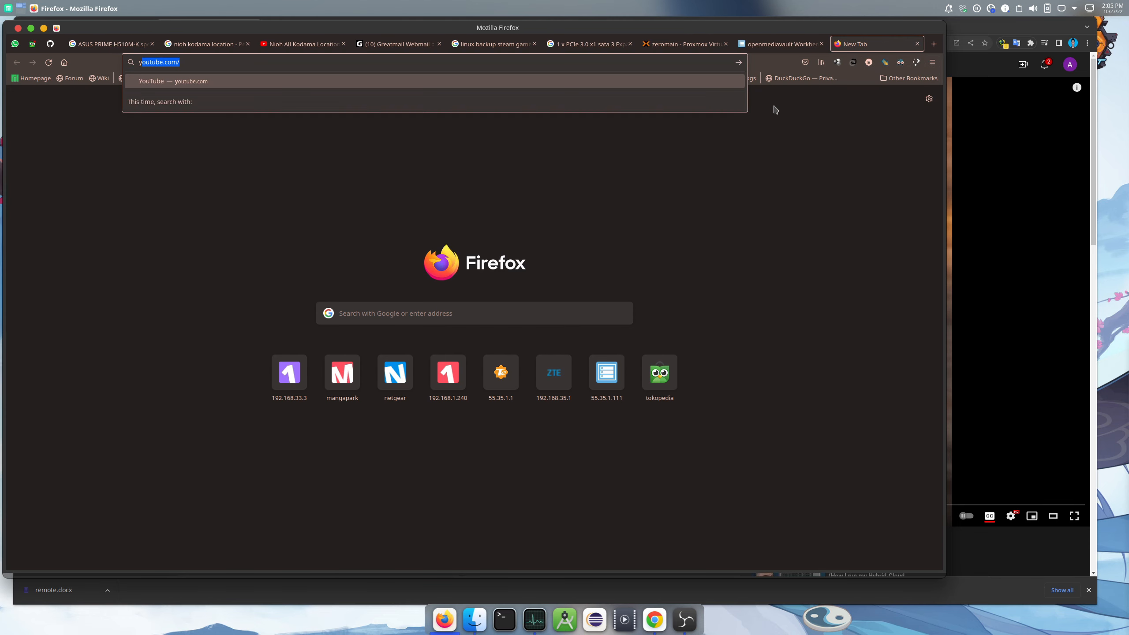
{"action": "key", "text": "Return"}
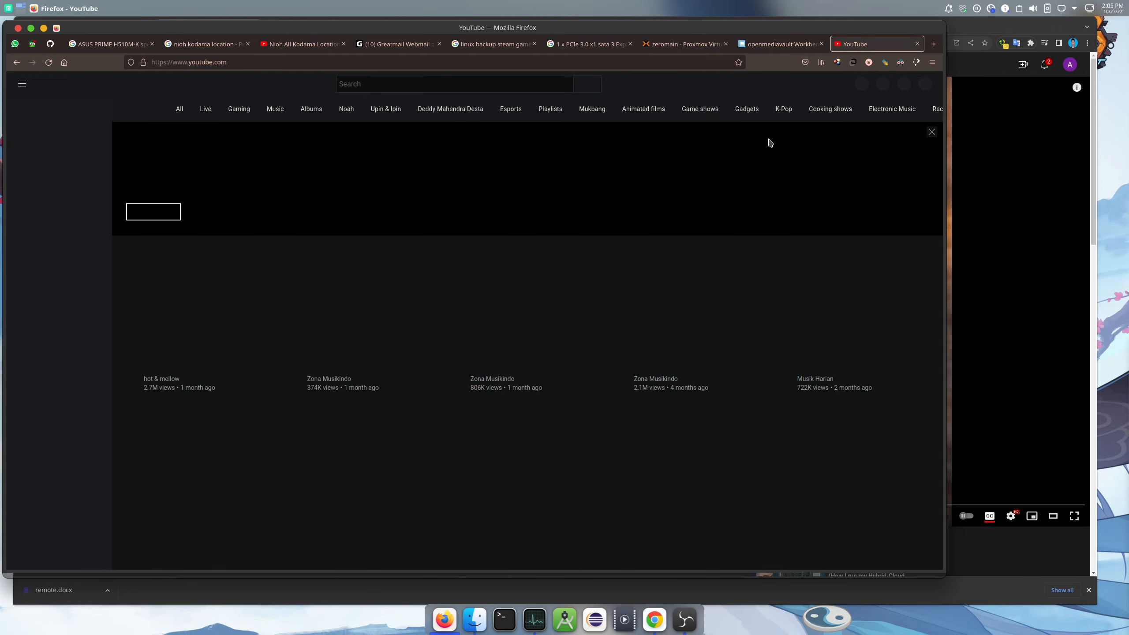
{"action": "left_click", "coordinate": [417, 85]}
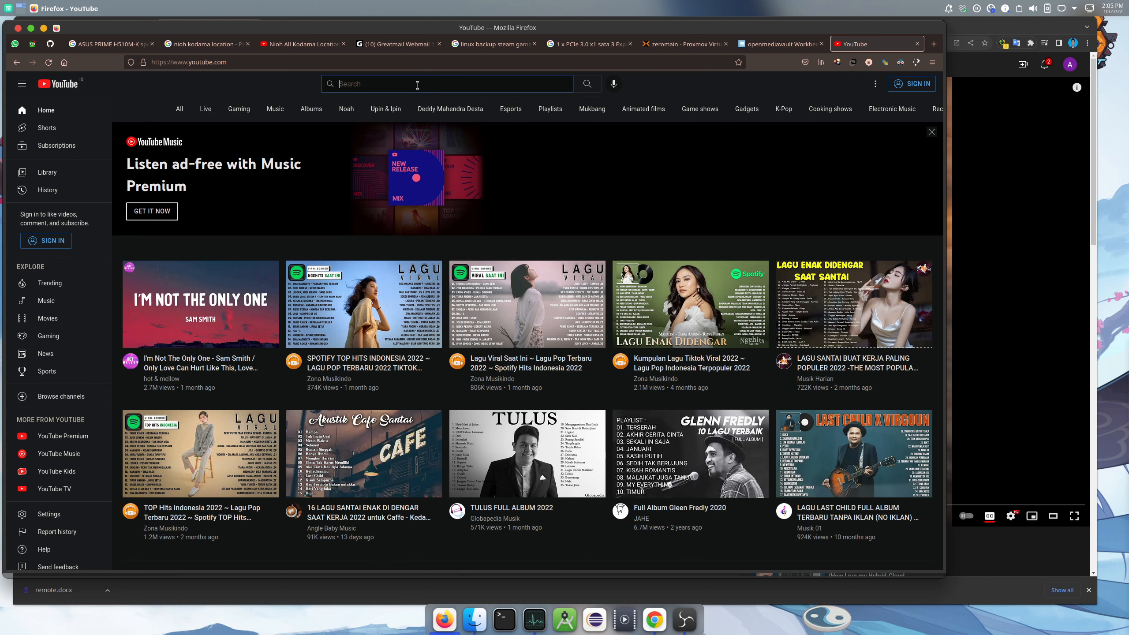
{"action": "type", "text": "arm-"}
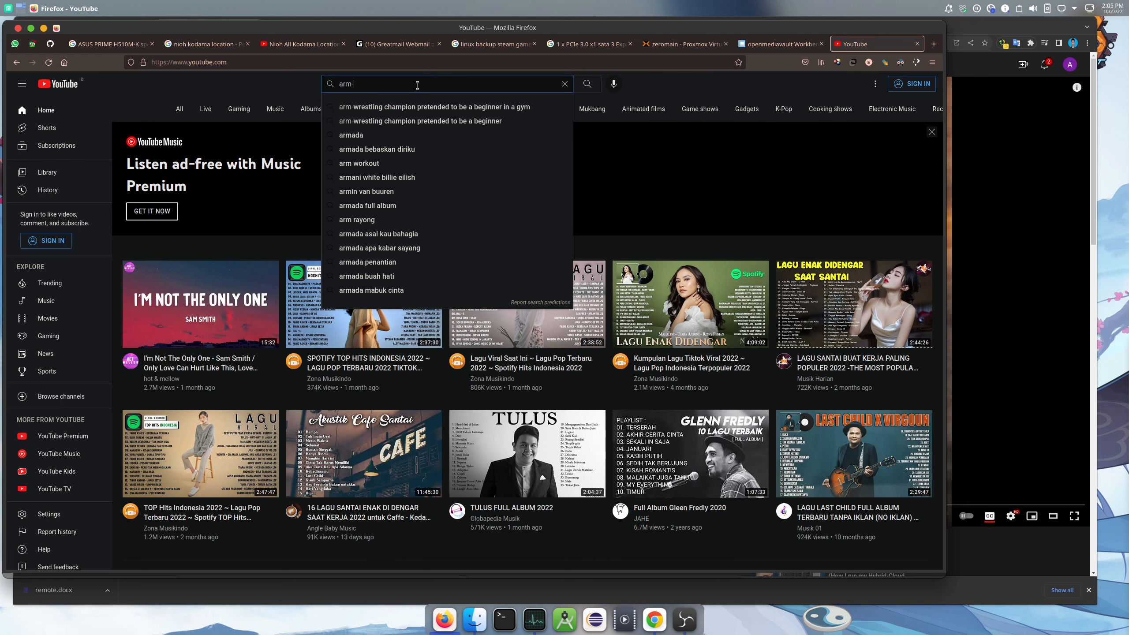
{"action": "type", "text": "it"}
{"action": "key", "text": "Return"}
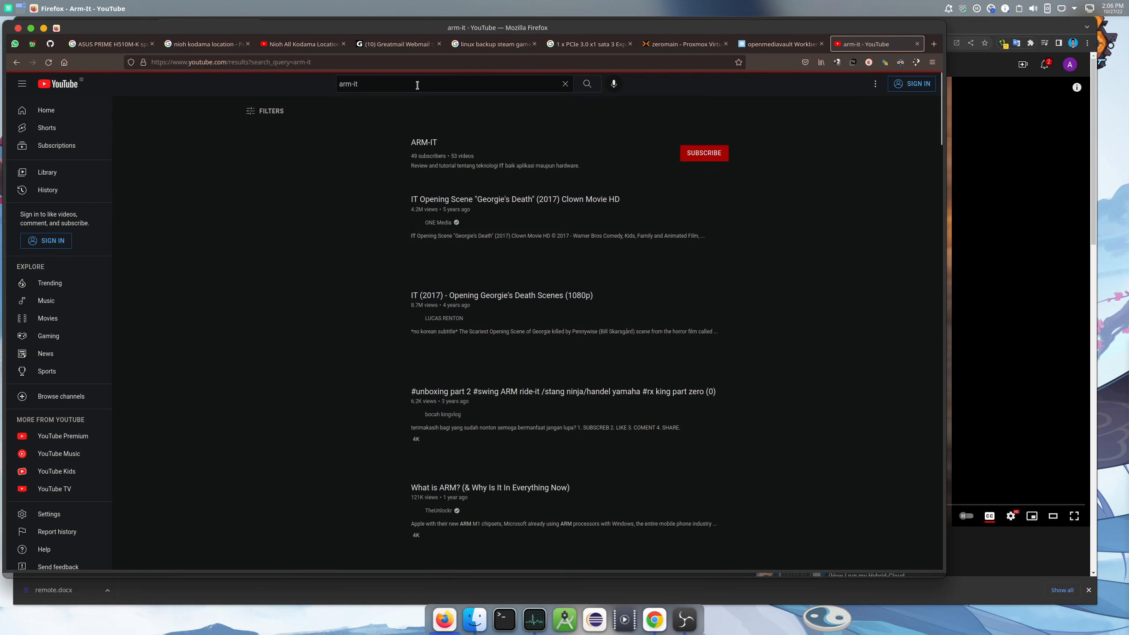
{"action": "left_click", "coordinate": [425, 144]}
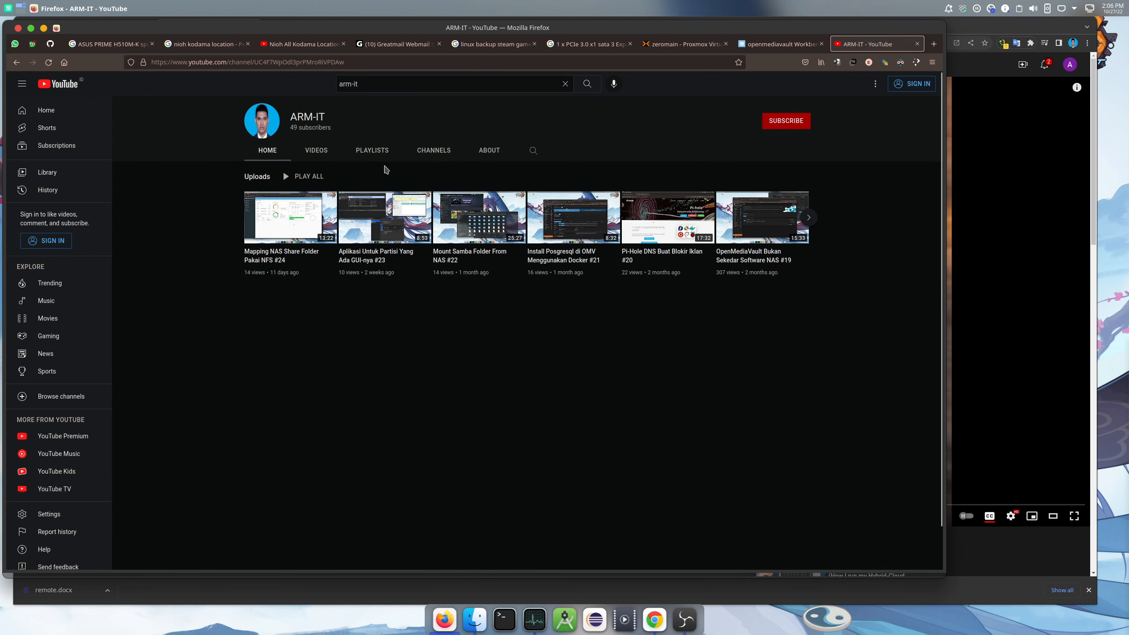
{"action": "left_click", "coordinate": [321, 151]}
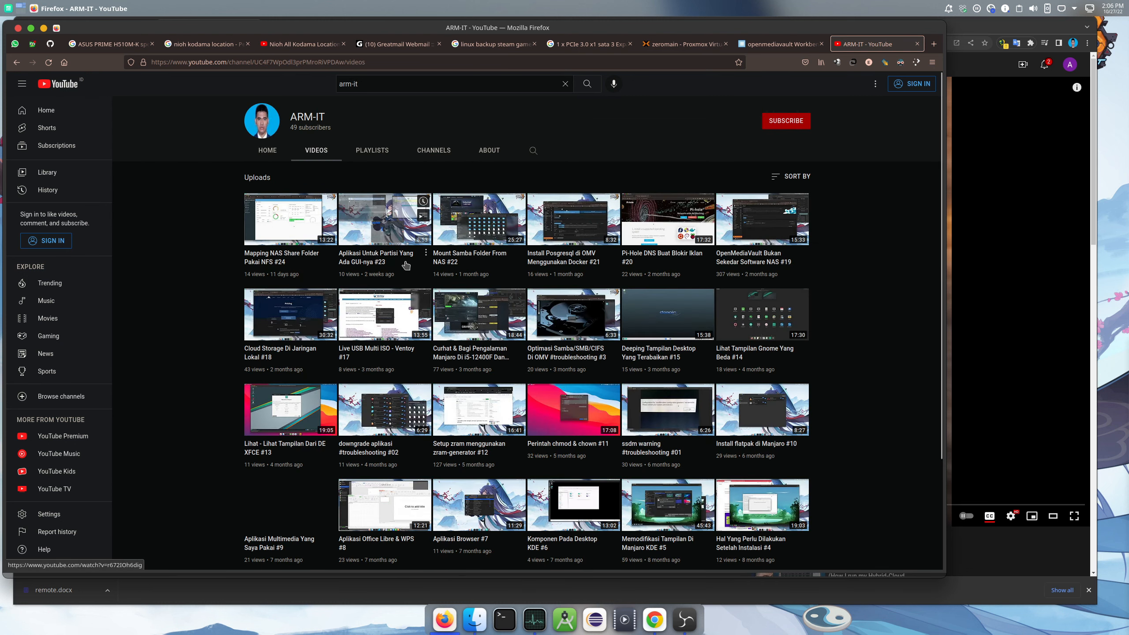
Open the Samba optimisation video in a new tab and copy its five tuning lines
{"action": "right_click", "coordinate": [556, 354]}
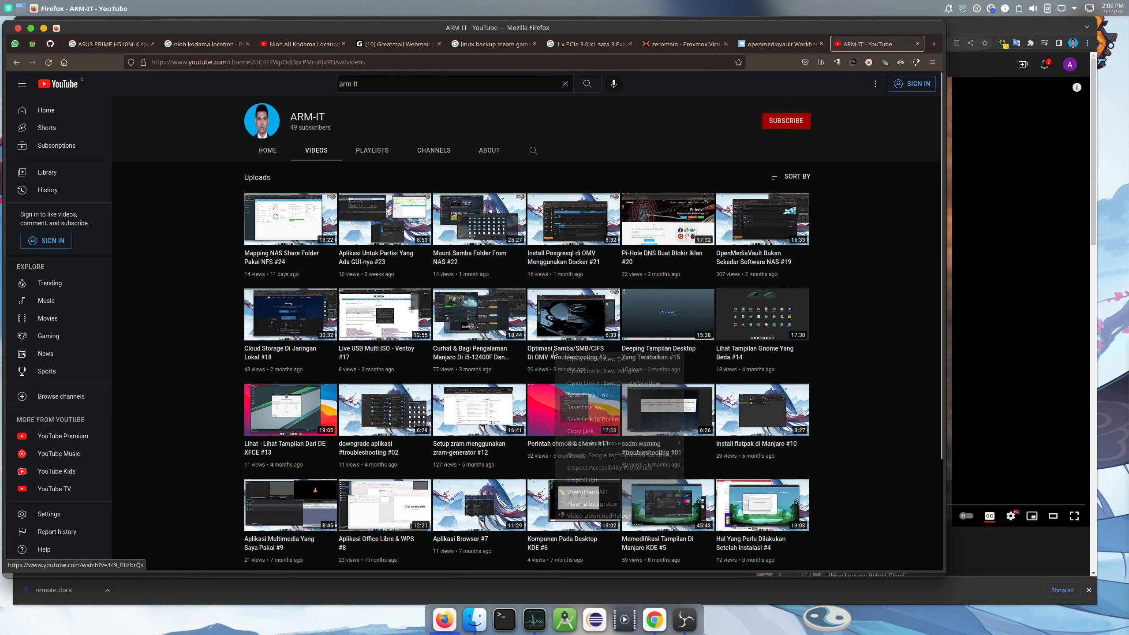
{"action": "left_click", "coordinate": [596, 358]}
{"action": "key", "text": "ctrl+Tab"}
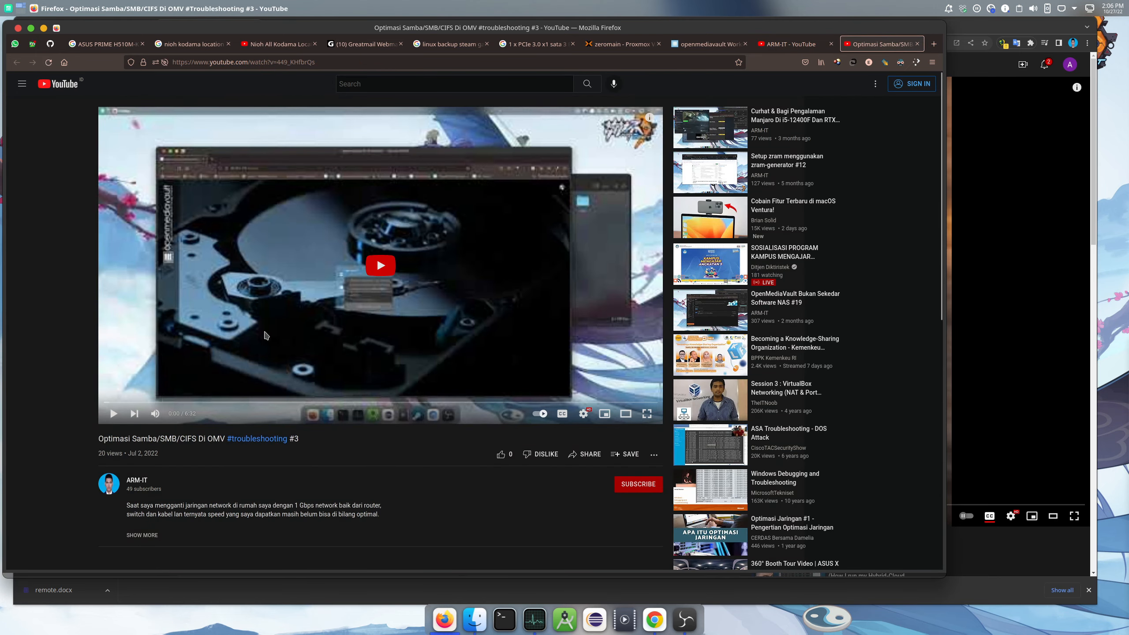
{"action": "scroll", "coordinate": [270, 355], "scroll_direction": "down", "scroll_amount": 5}
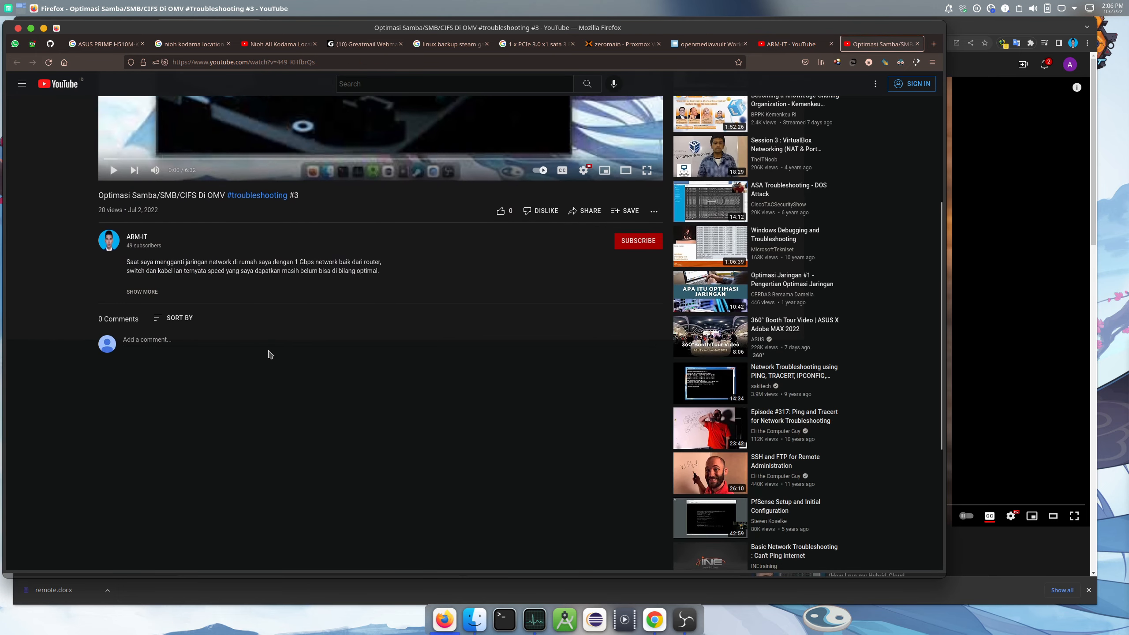
{"action": "left_click", "coordinate": [145, 292]}
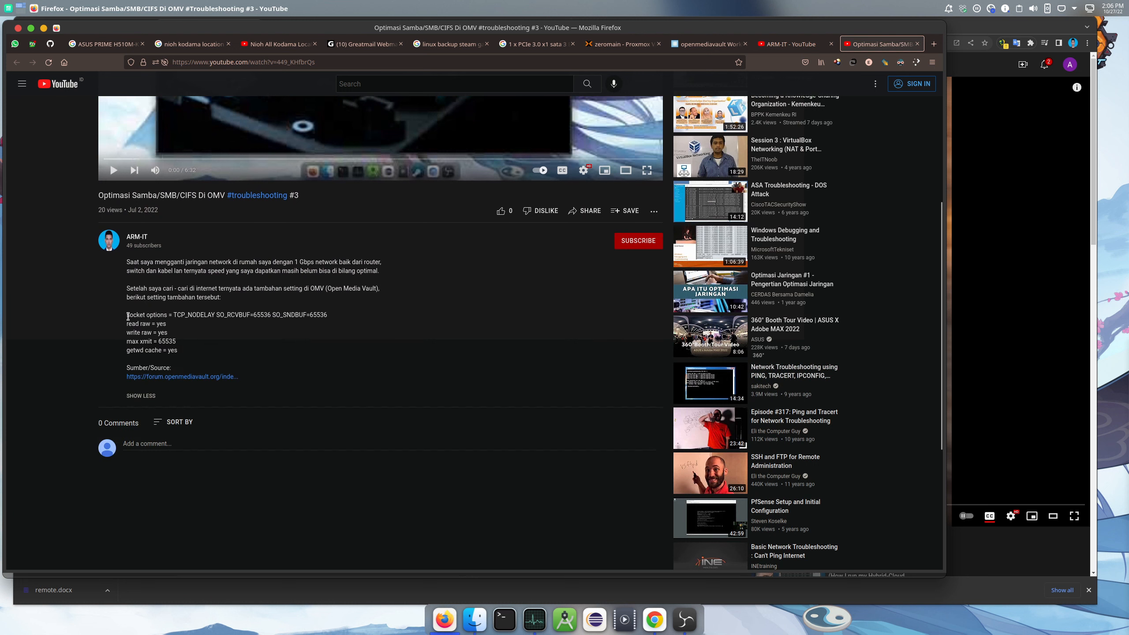
{"action": "left_click_drag", "start_coordinate": [128, 315], "coordinate": [186, 352]}
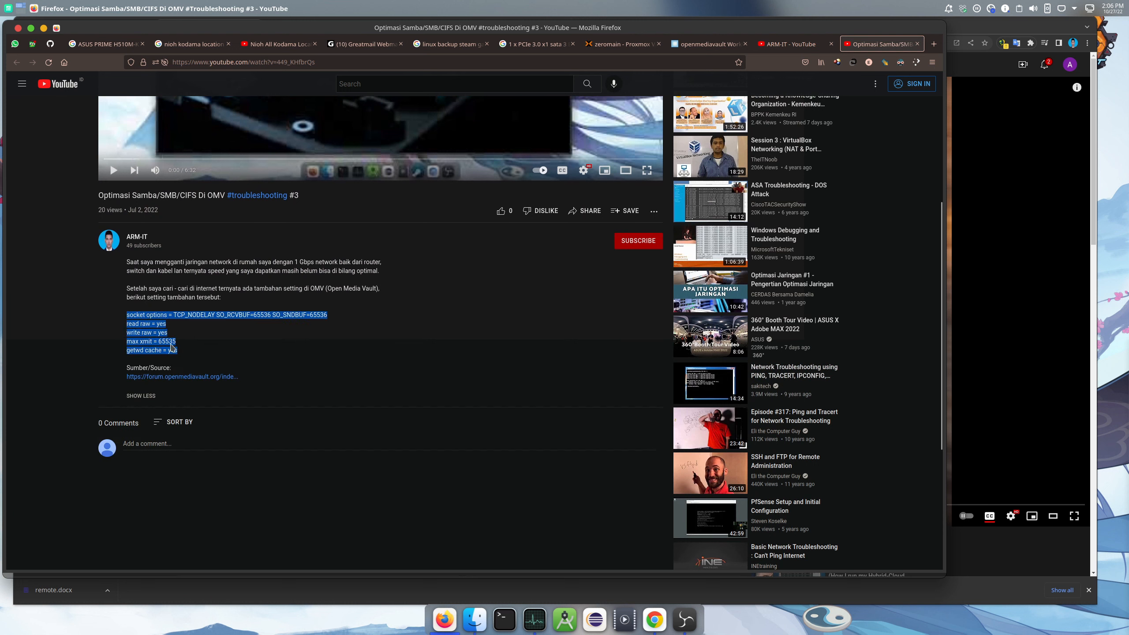
{"action": "right_click", "coordinate": [148, 334]}
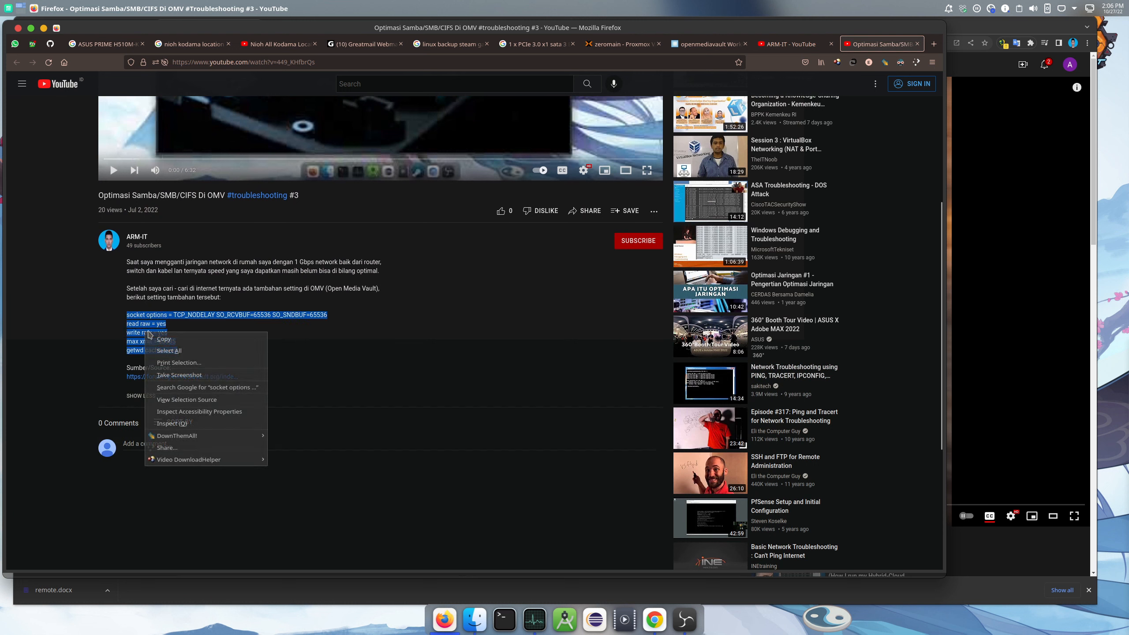
{"action": "left_click", "coordinate": [181, 340]}
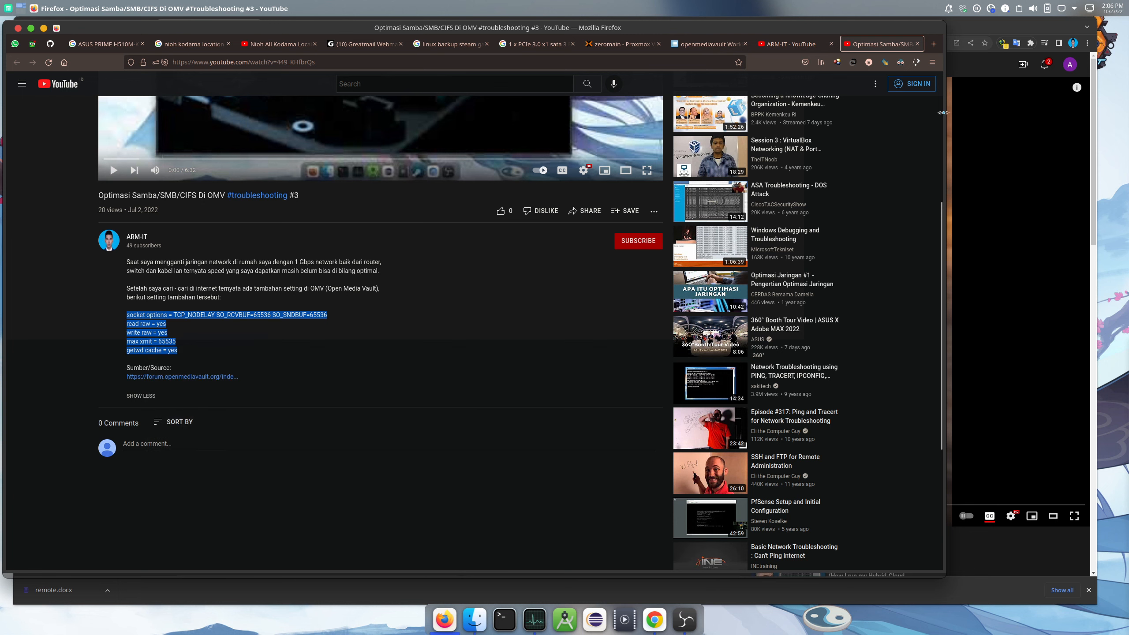
Paste the five Samba tuning lines, socket options through getwd cache, into SMB/CIFS Extra options
{"action": "left_click", "coordinate": [699, 45]}
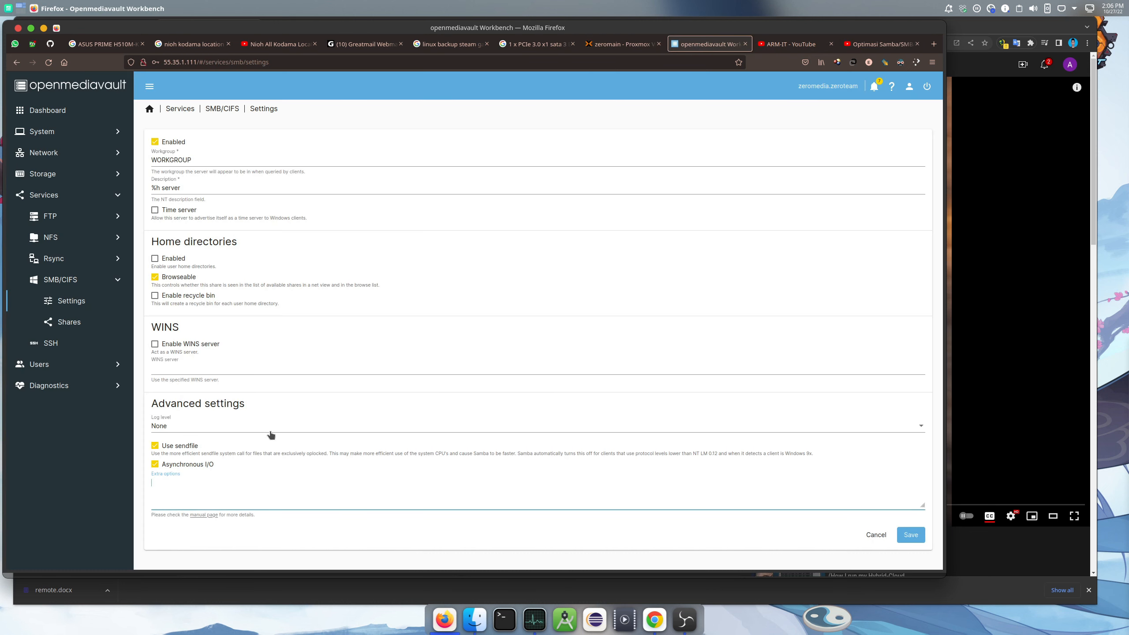
{"action": "left_click", "coordinate": [194, 479]}
{"action": "right_click", "coordinate": [186, 486]}
{"action": "left_click", "coordinate": [221, 541]}
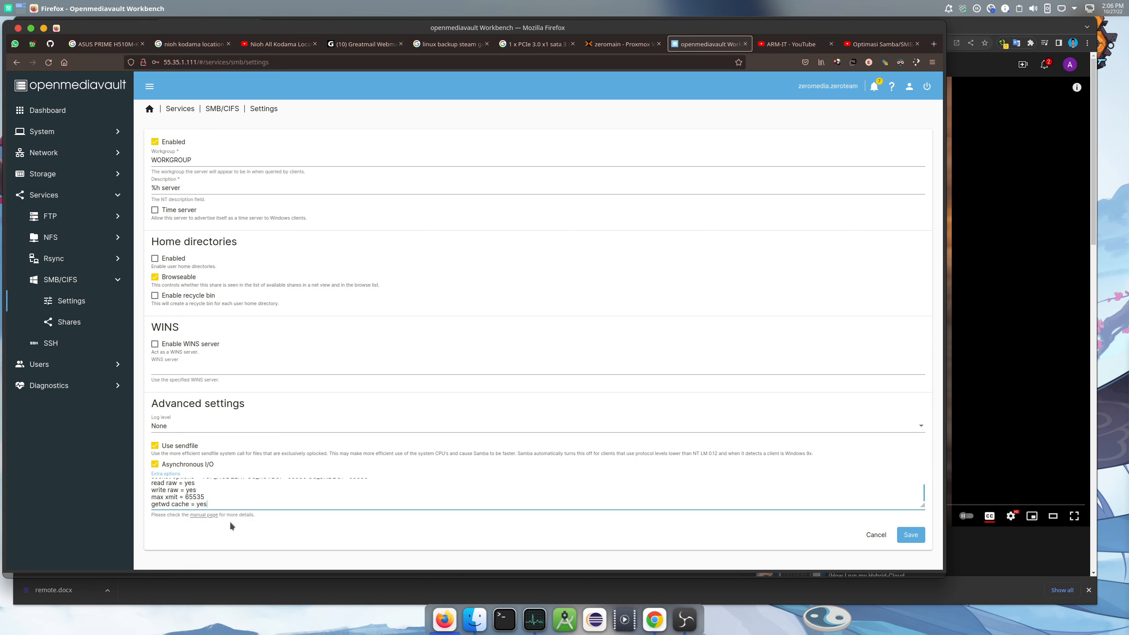
{"action": "scroll", "coordinate": [240, 497], "scroll_direction": "up", "scroll_amount": 1}
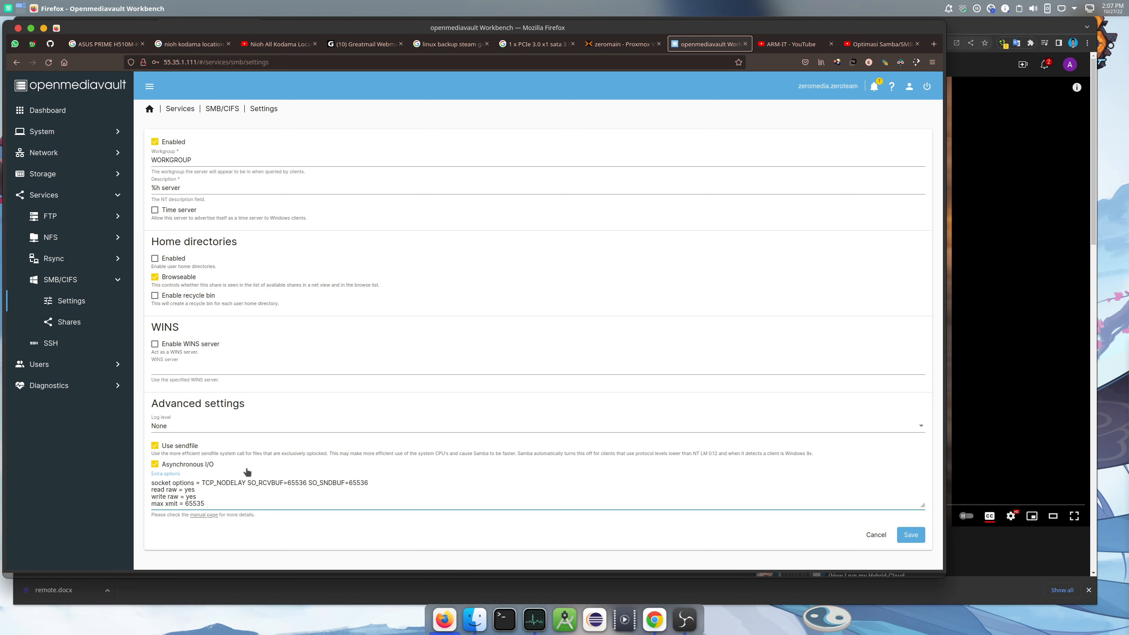
{"action": "scroll", "coordinate": [230, 495], "scroll_direction": "down", "scroll_amount": 2}
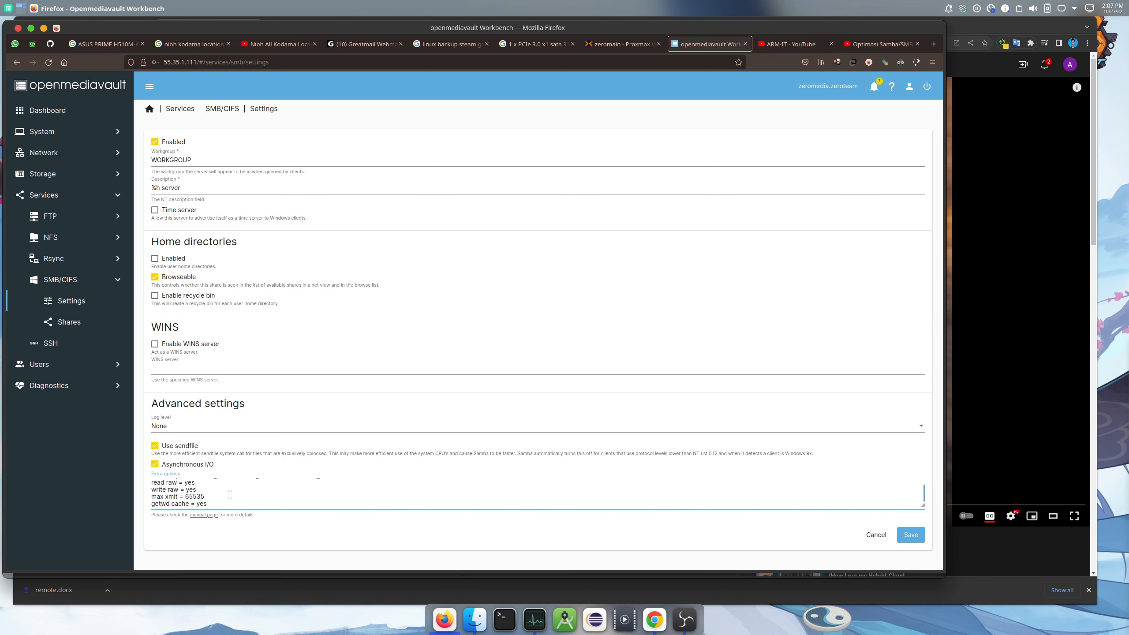
{"action": "scroll", "coordinate": [225, 493], "scroll_direction": "up", "scroll_amount": 2}
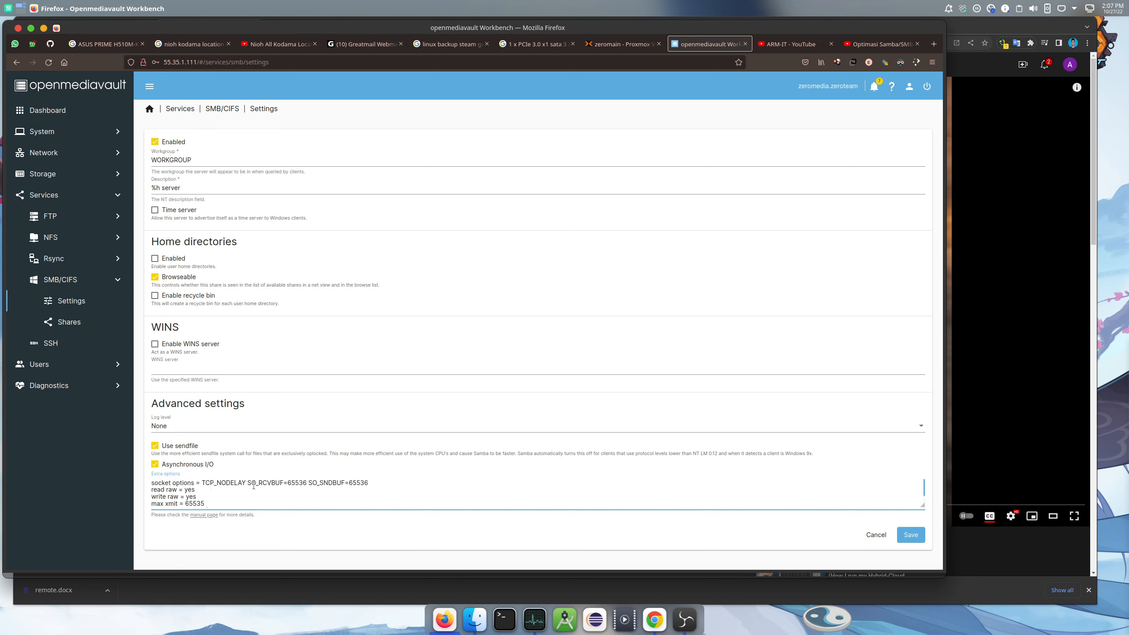
{"action": "scroll", "coordinate": [253, 486], "scroll_direction": "down", "scroll_amount": 1}
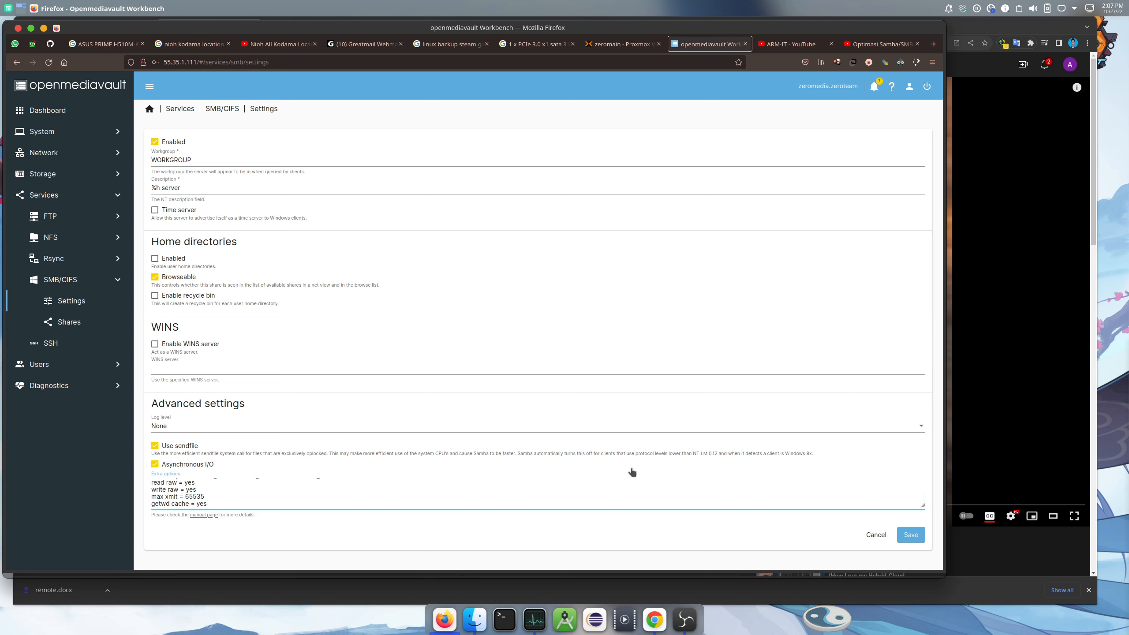
Save the SMB/CIFS settings, apply the configuration changes, and return to the SMB/CIFS overview
{"action": "left_click", "coordinate": [911, 535]}
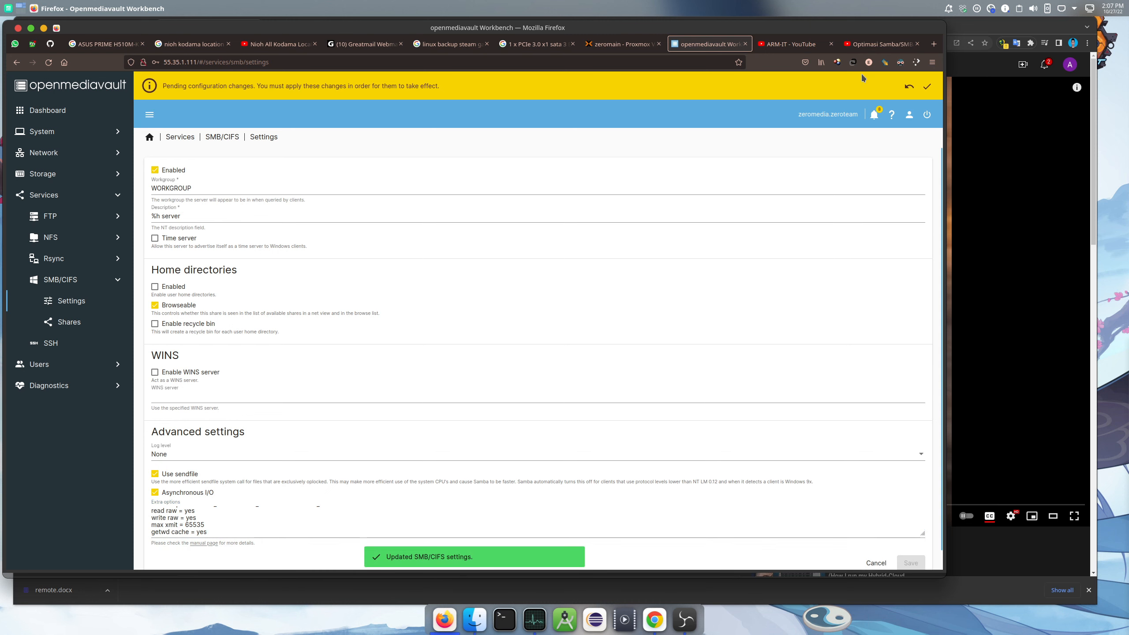
{"action": "left_click", "coordinate": [927, 87]}
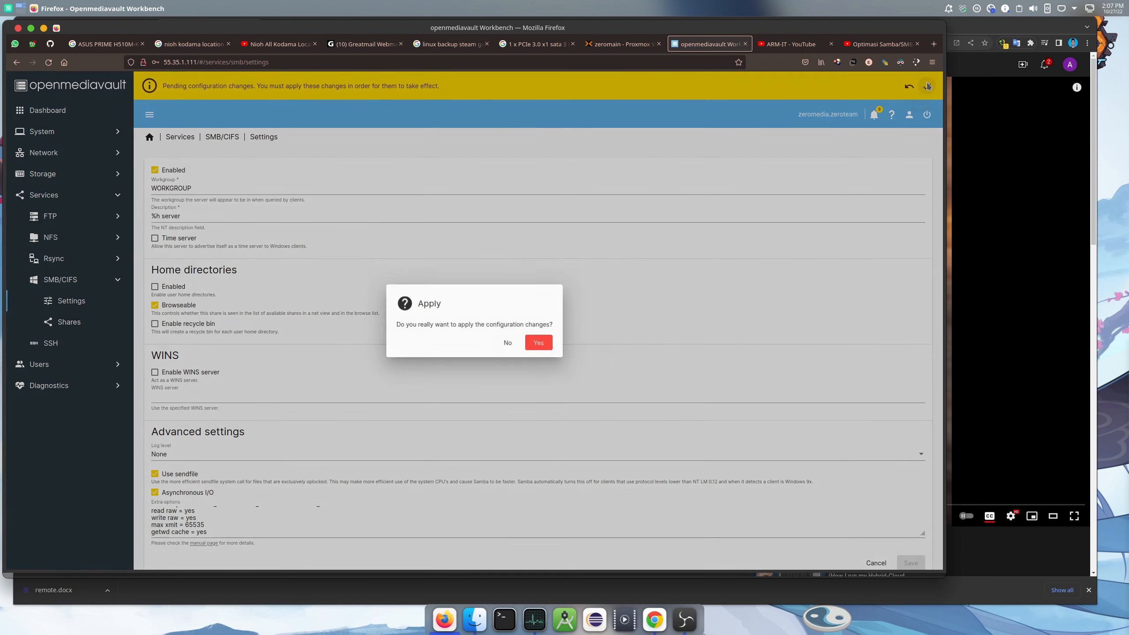
{"action": "left_click", "coordinate": [535, 346]}
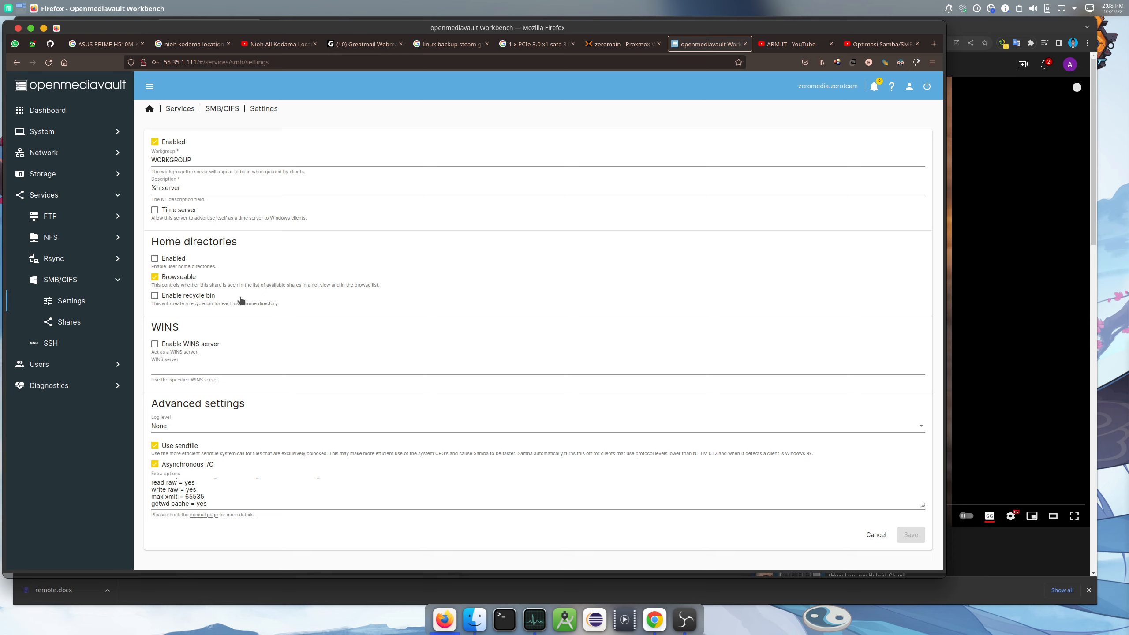
{"action": "left_click", "coordinate": [228, 111]}
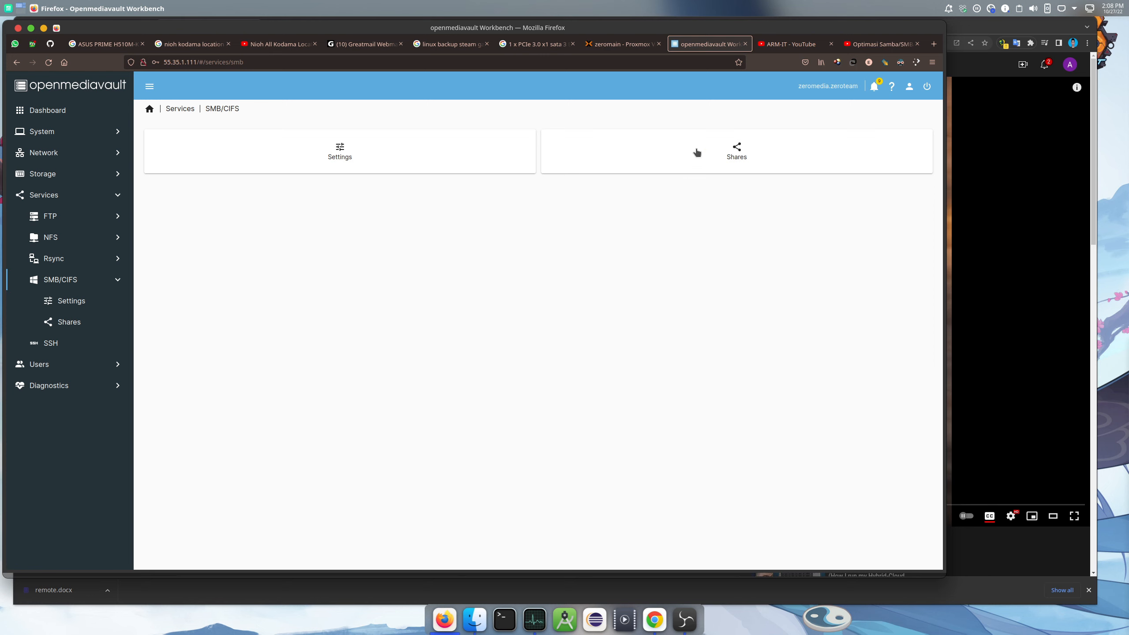
Start a new SMB share using the mynas shared folder with Browseable unchecked
{"action": "left_click", "coordinate": [729, 154]}
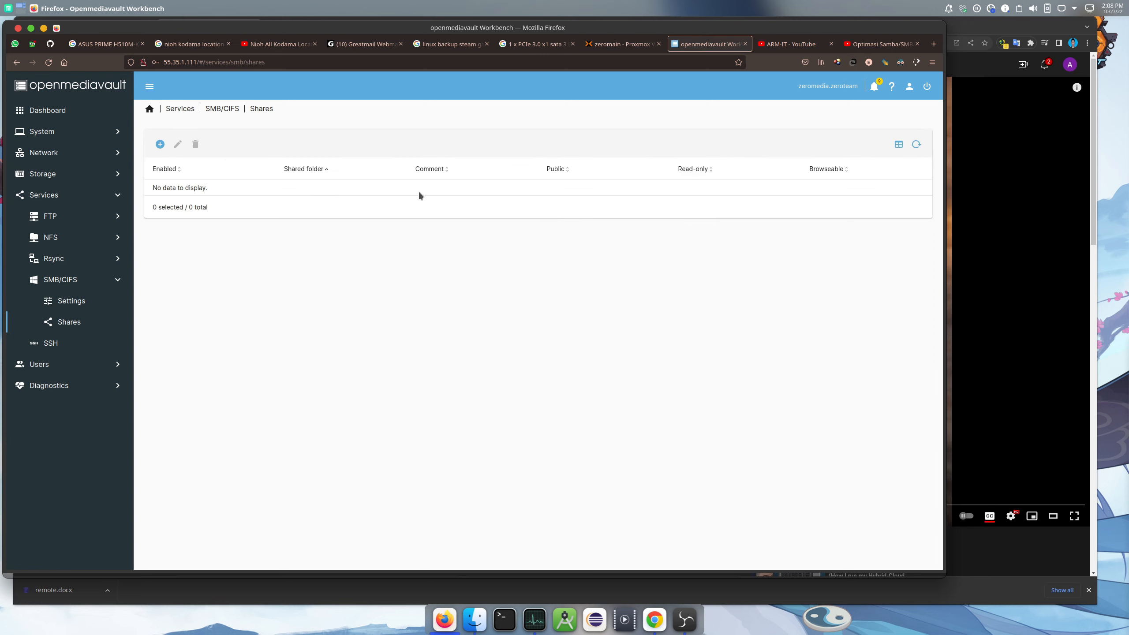
{"action": "left_click", "coordinate": [160, 144]}
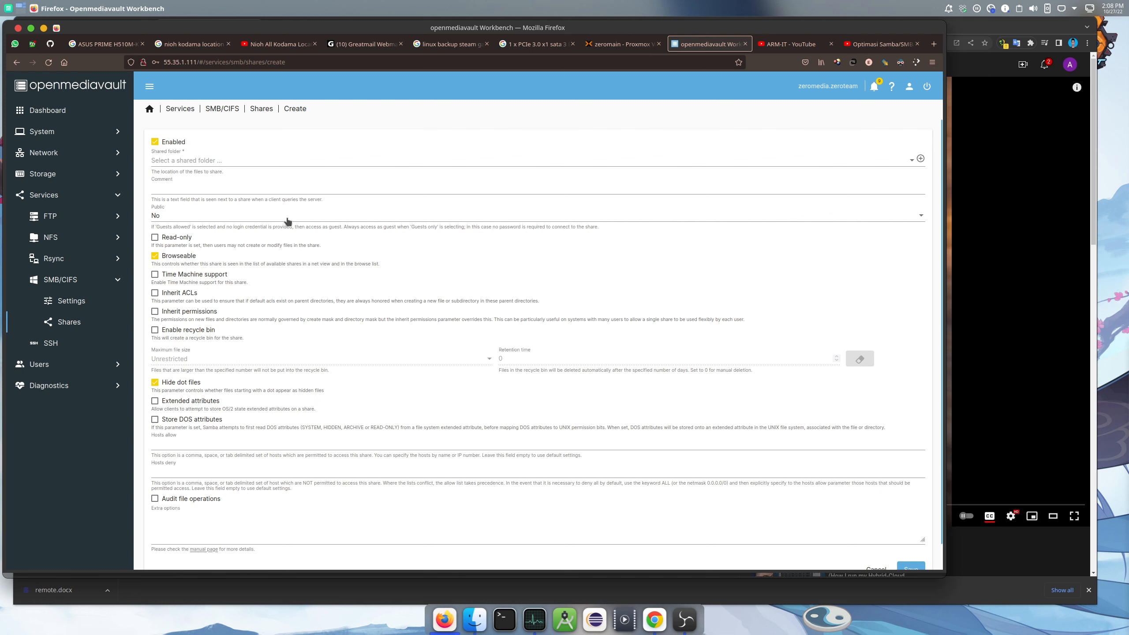
{"action": "left_click", "coordinate": [213, 162]}
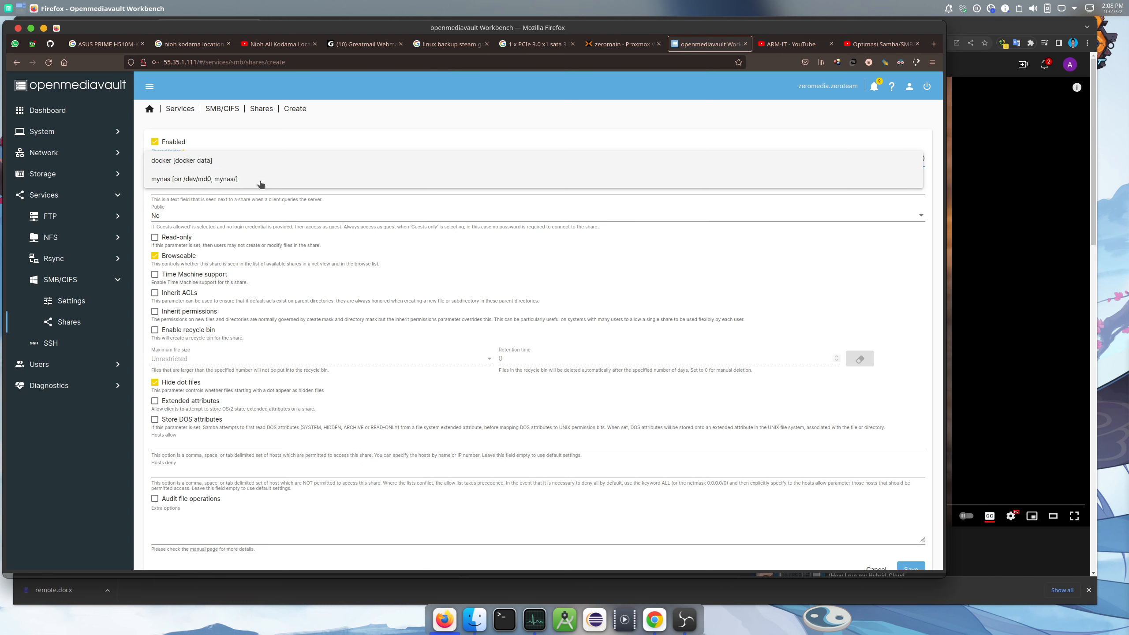
{"action": "left_click", "coordinate": [222, 179]}
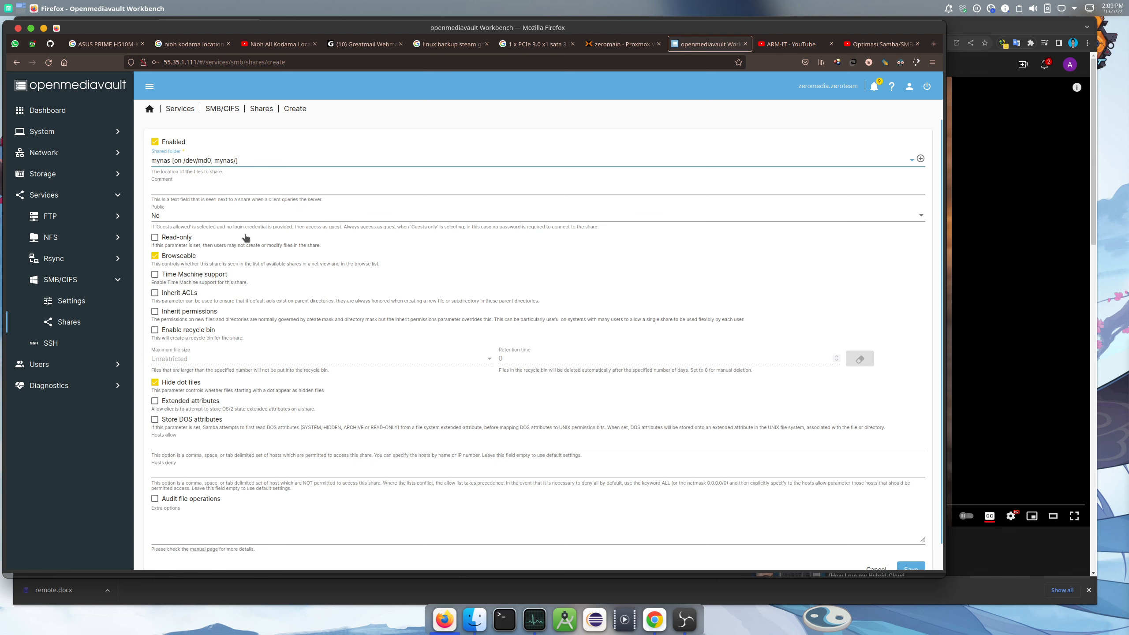
{"action": "left_click", "coordinate": [155, 258]}
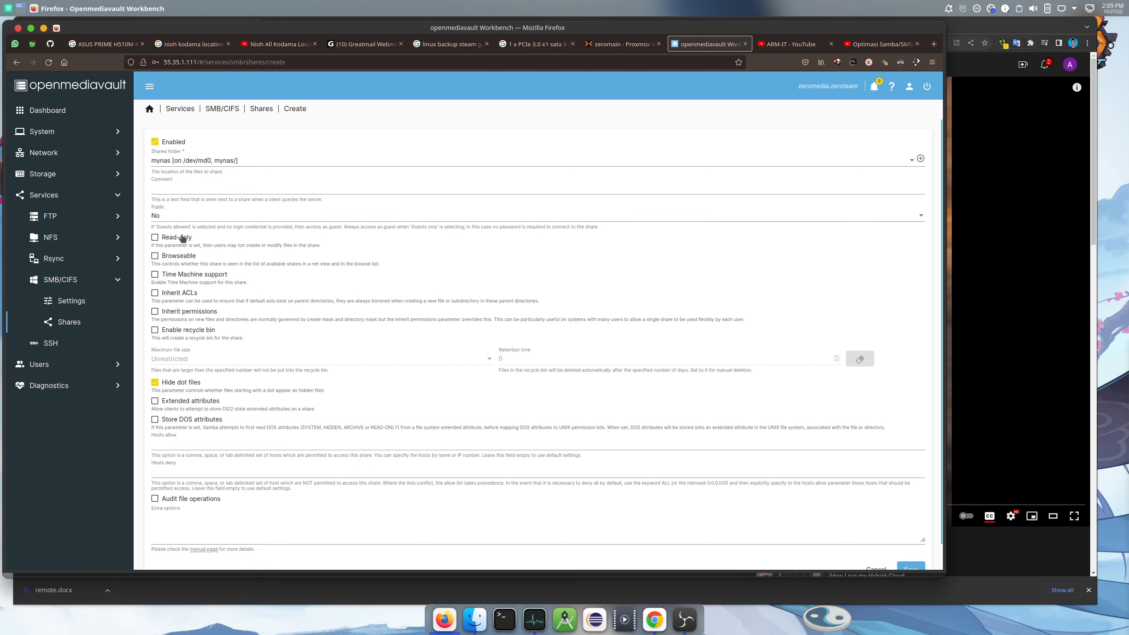
{"action": "scroll", "coordinate": [186, 243], "scroll_direction": "down", "scroll_amount": 1}
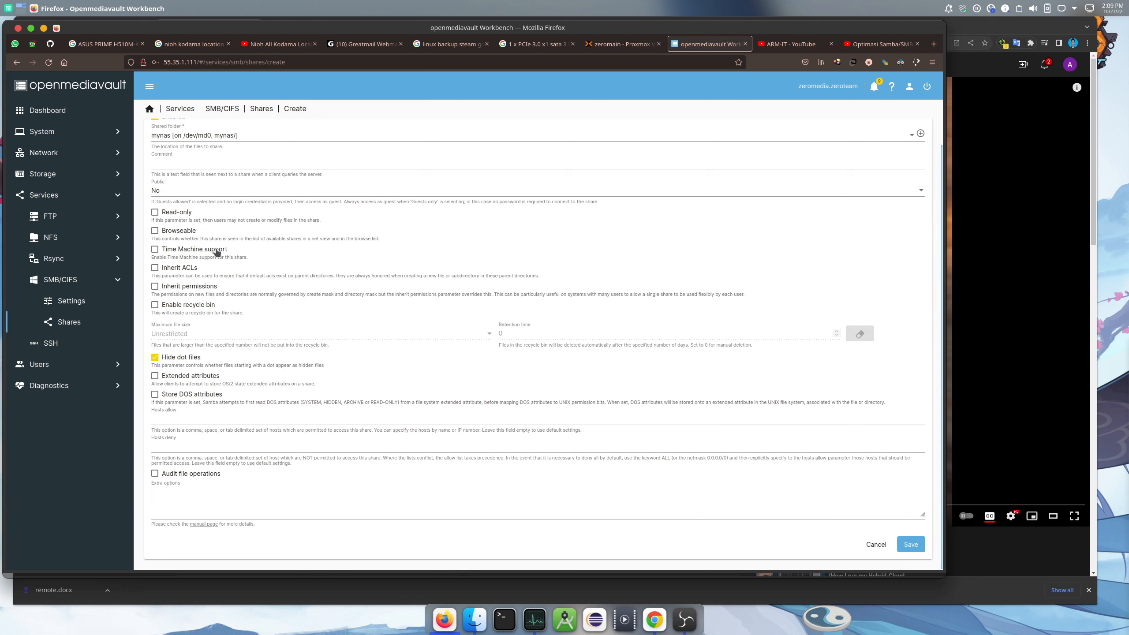
Check Inherit ACLs and Inherit permissions on the new mynas SMB share
{"action": "left_click", "coordinate": [155, 270]}
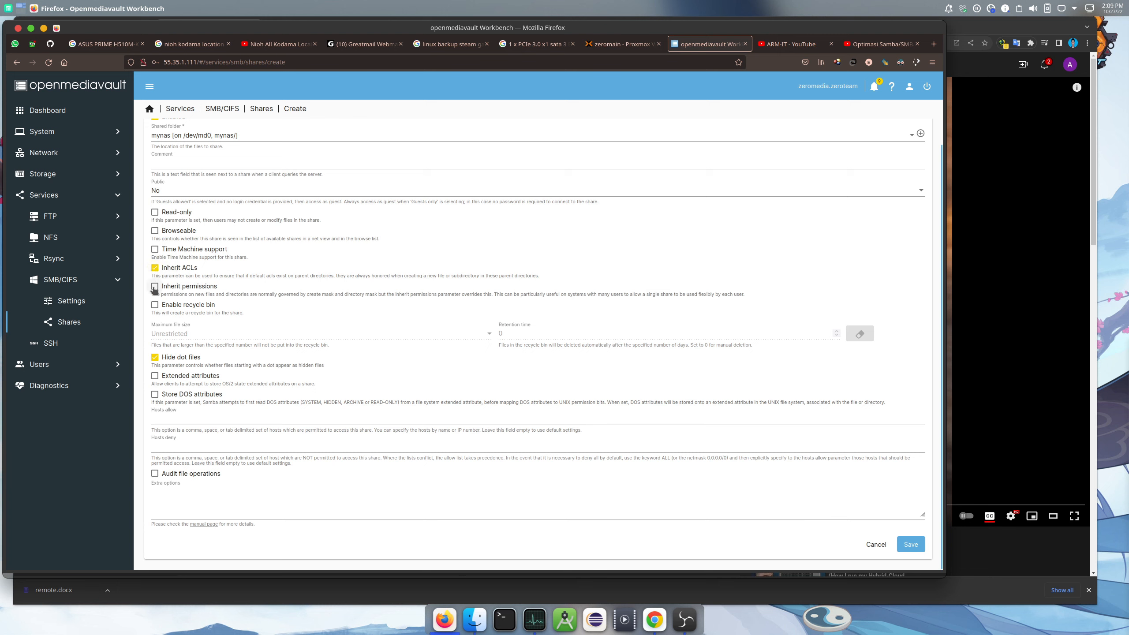
{"action": "left_click", "coordinate": [154, 287]}
{"action": "left_click_drag", "start_coordinate": [494, 294], "coordinate": [748, 296]}
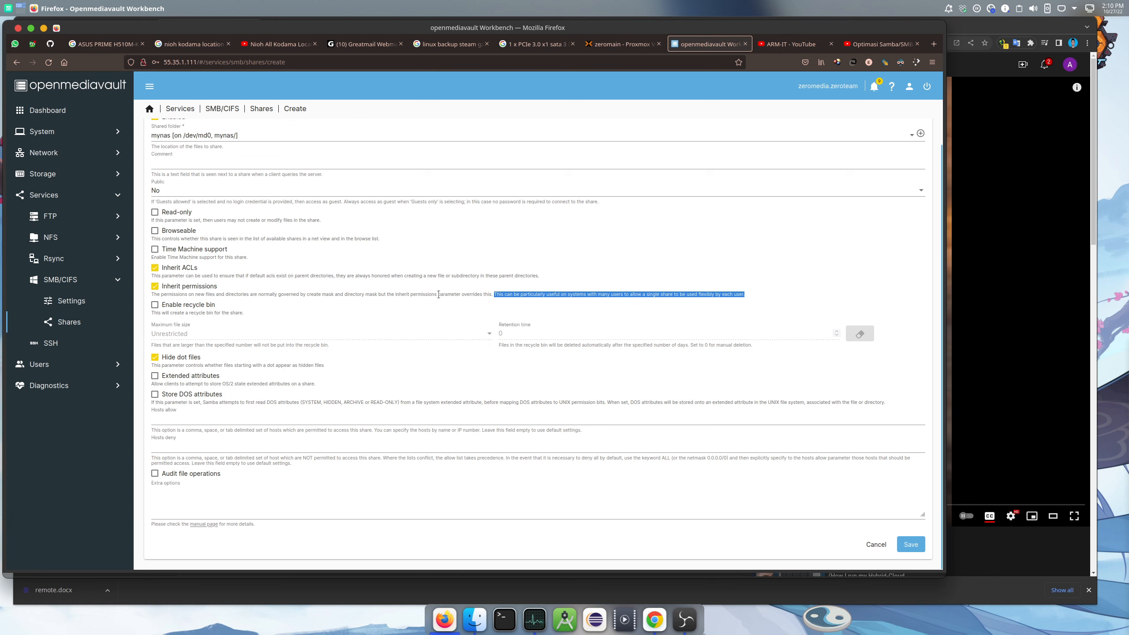
{"action": "left_click", "coordinate": [574, 292]}
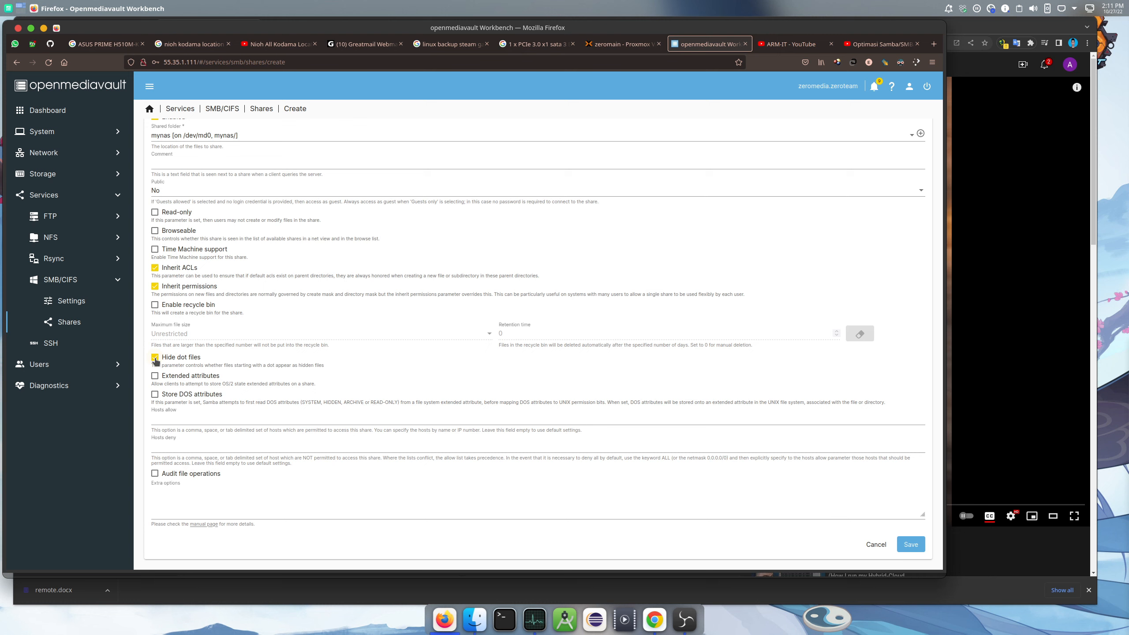
Uncheck Hide dot files, save the mynas share, and apply the configuration changes
{"action": "left_click", "coordinate": [155, 357]}
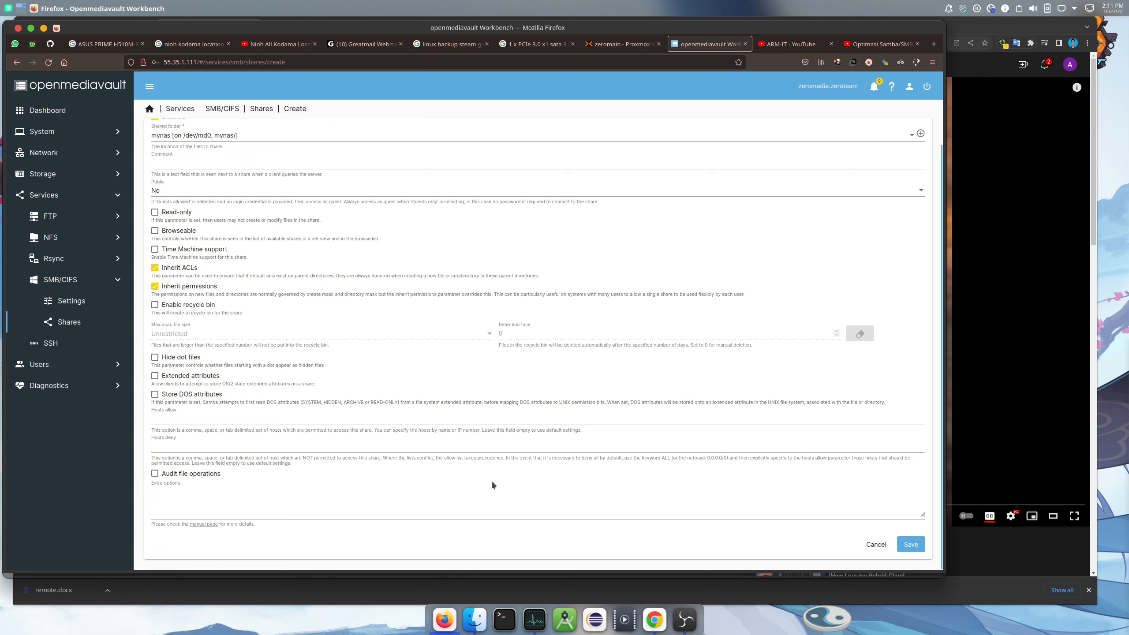
{"action": "left_click", "coordinate": [915, 546]}
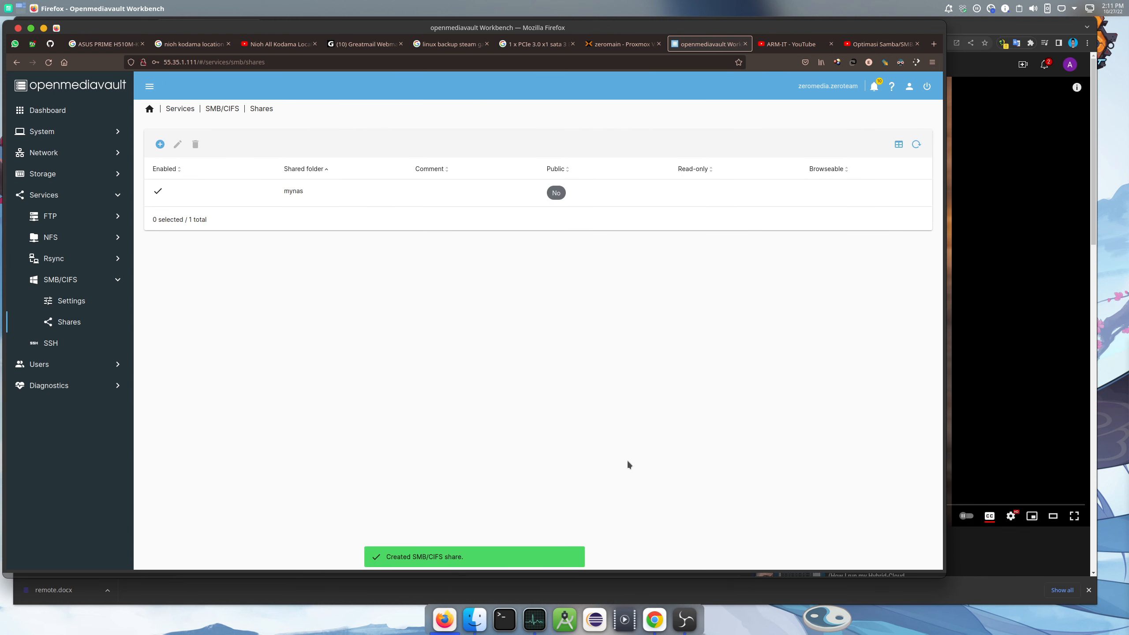
{"action": "left_click", "coordinate": [926, 87]}
{"action": "left_click", "coordinate": [540, 342]}
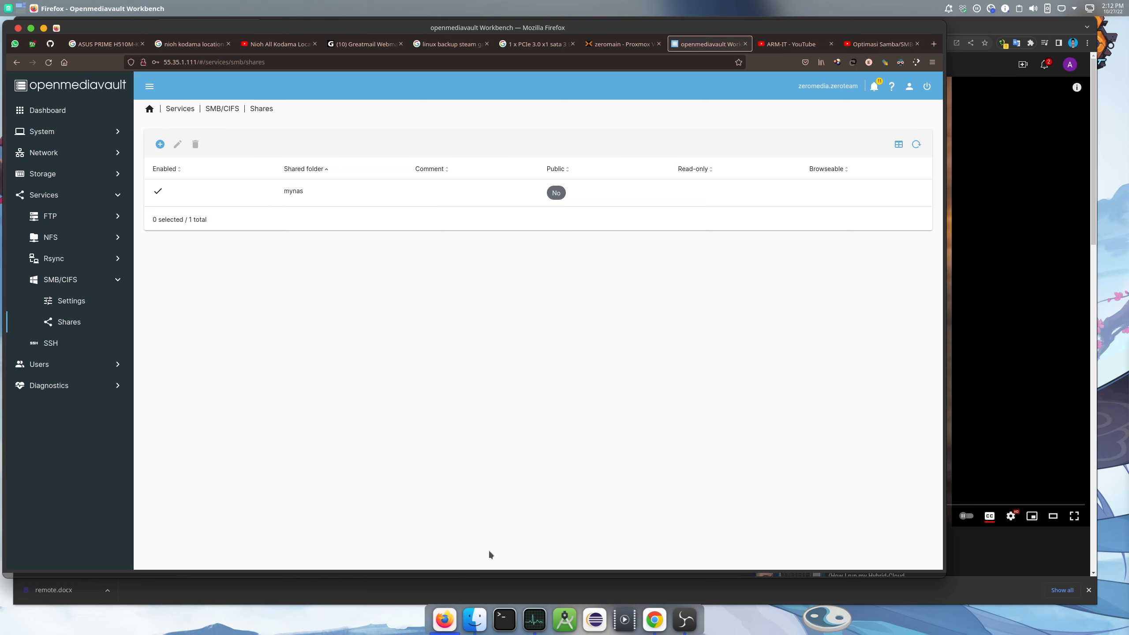
Open Dolphin and inspect the mynas place entry, cancelling without changes
{"action": "left_click", "coordinate": [473, 618]}
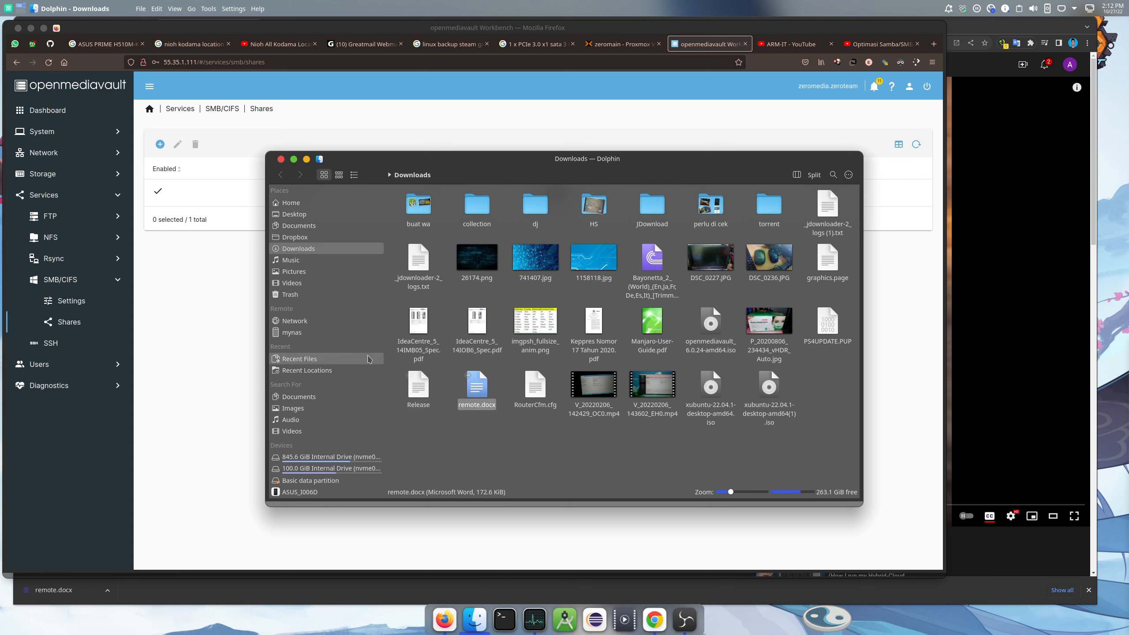
{"action": "right_click", "coordinate": [298, 332]}
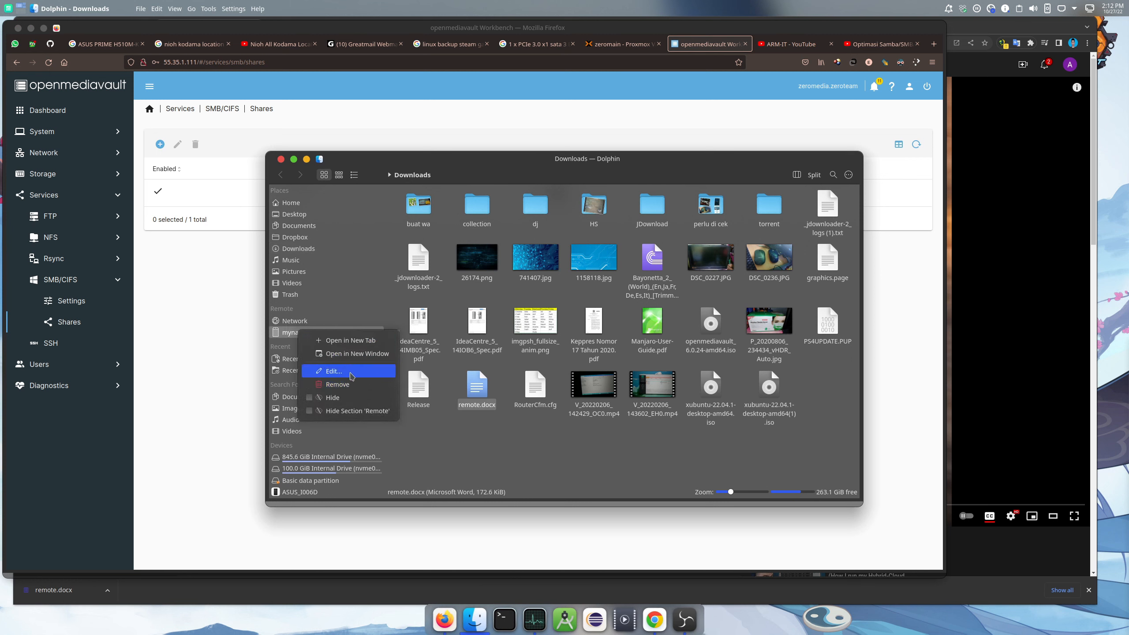
{"action": "left_click", "coordinate": [334, 371]}
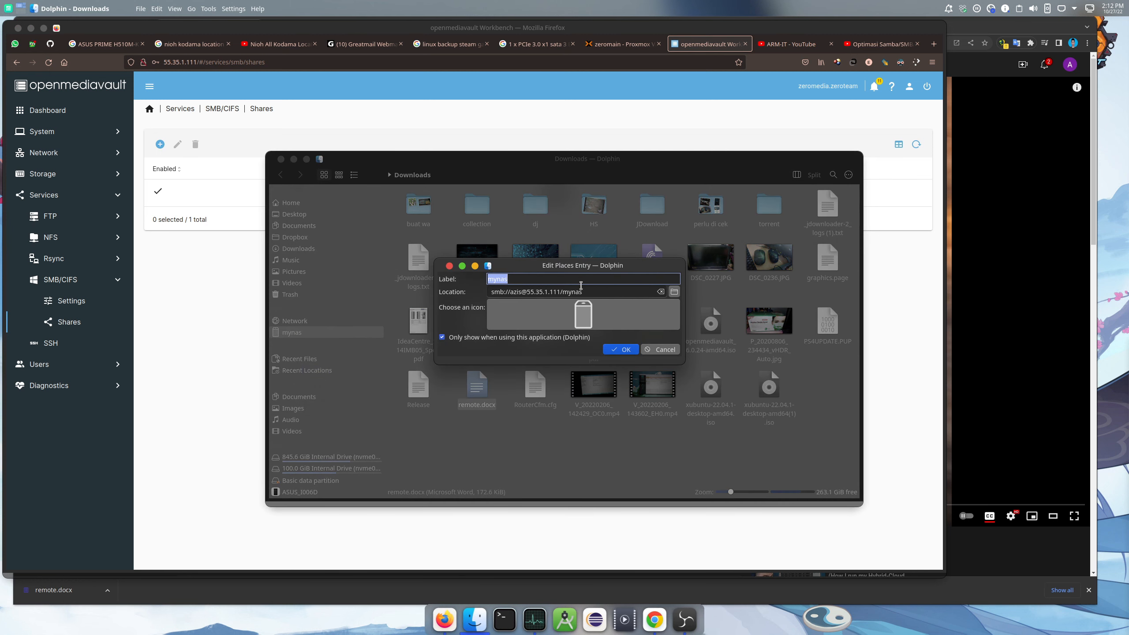
{"action": "left_click", "coordinate": [661, 350]}
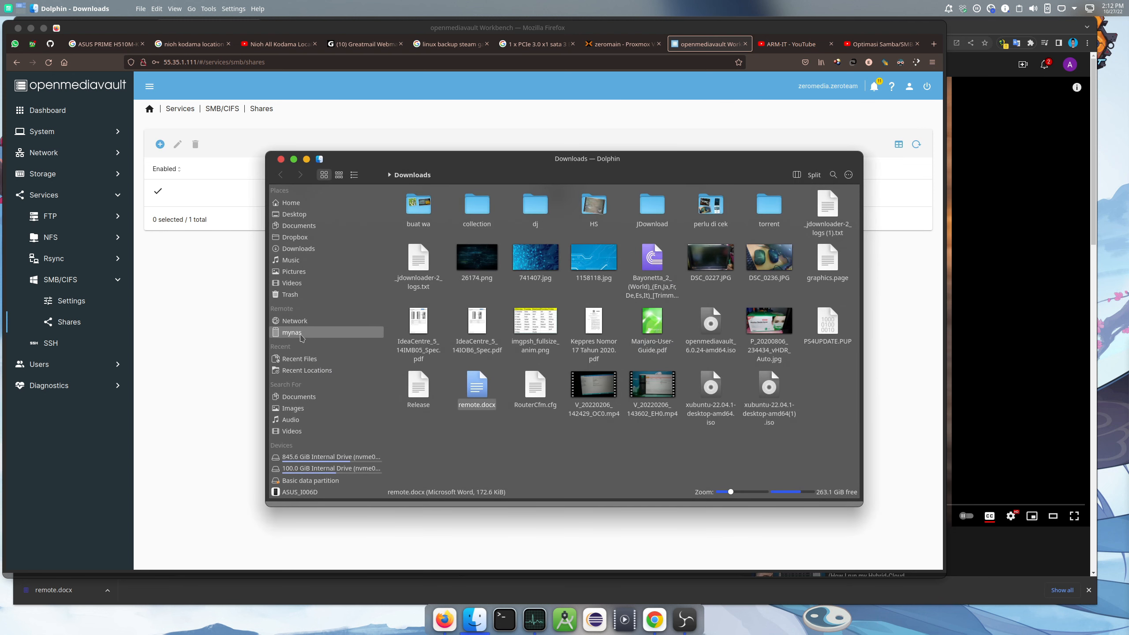
Log into the mynas share, find it empty, then go Home and back to openmediavault
{"action": "left_click", "coordinate": [300, 336]}
{"action": "type", "text": "●●●●●"}
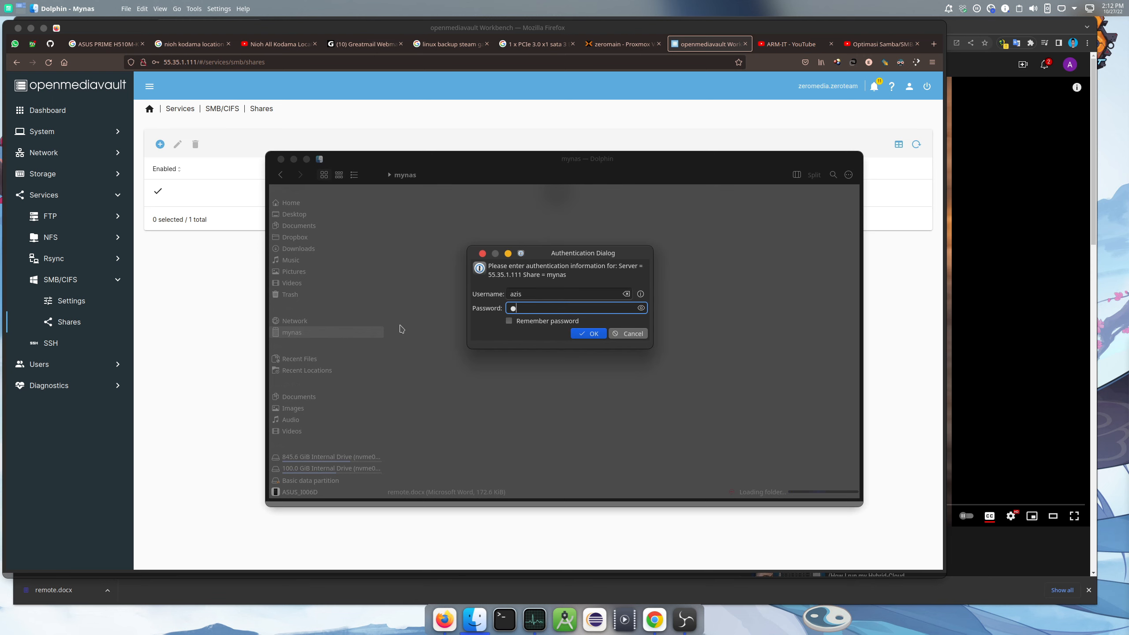
{"action": "type", "text": "●●●"}
{"action": "key", "text": "Return"}
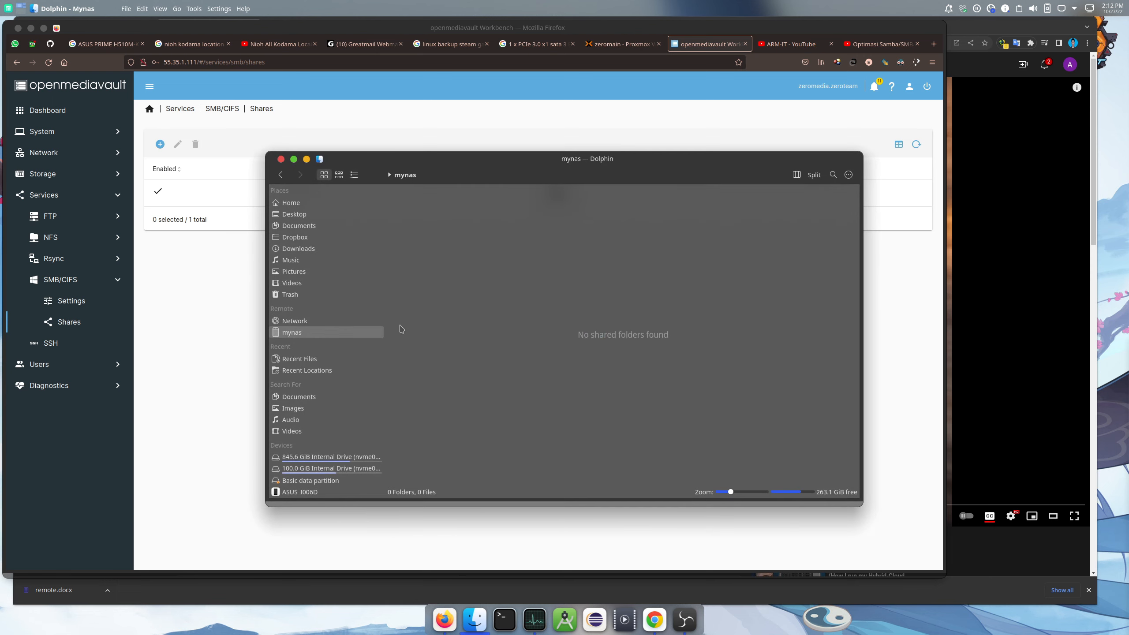
{"action": "right_click", "coordinate": [488, 245]}
{"action": "mouse_move", "coordinate": [576, 257]}
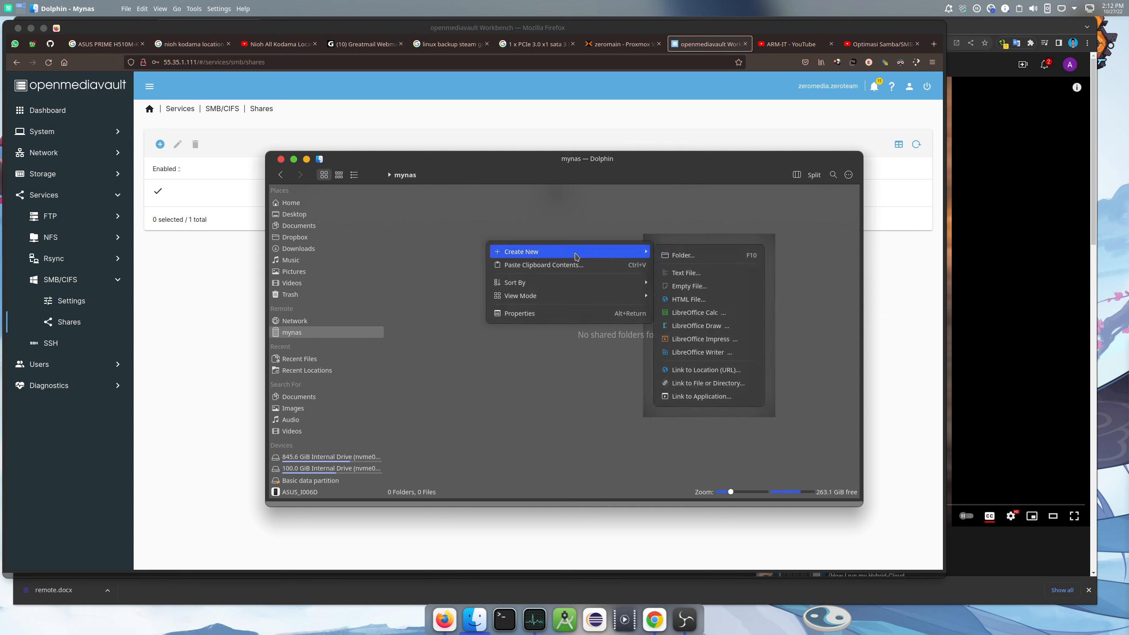
{"action": "left_click", "coordinate": [522, 218]}
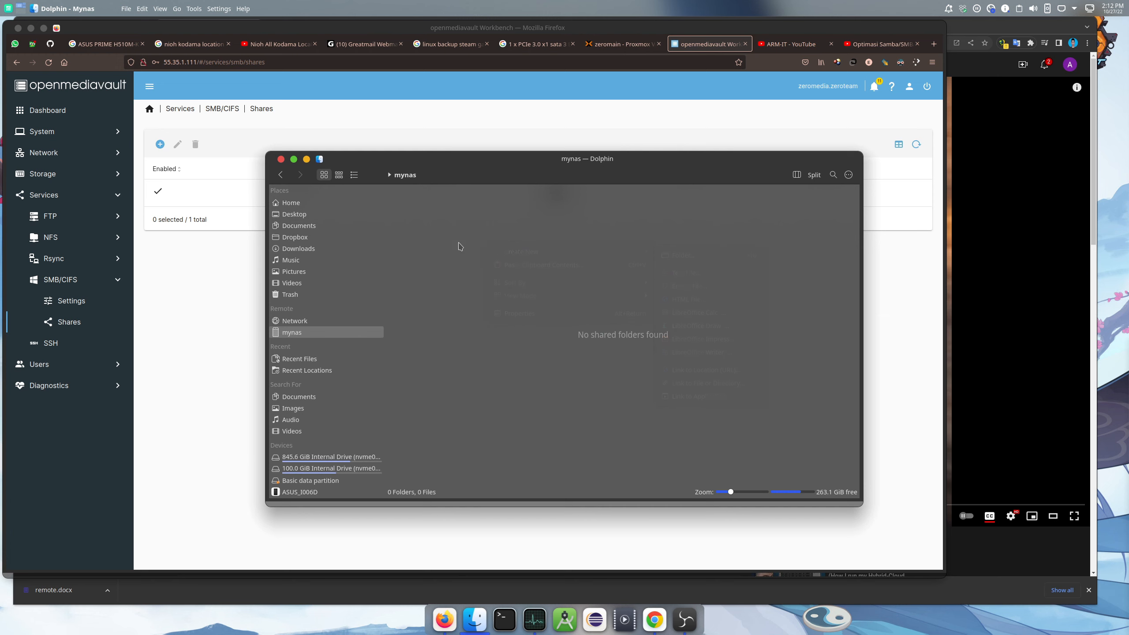
{"action": "left_click", "coordinate": [311, 205]}
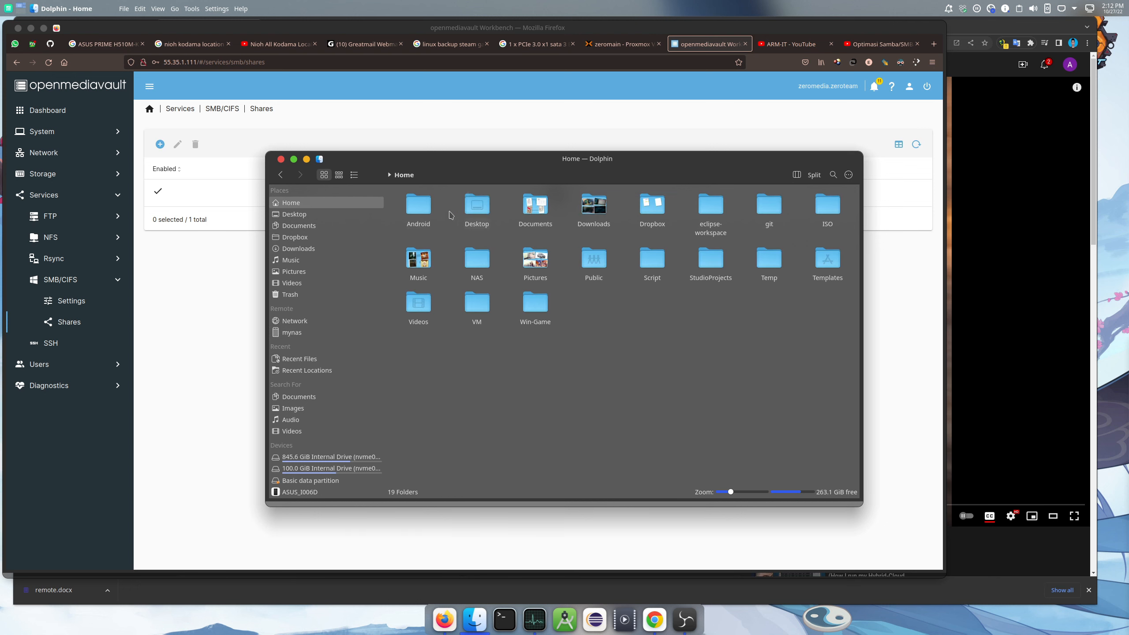
{"action": "left_click", "coordinate": [192, 306]}
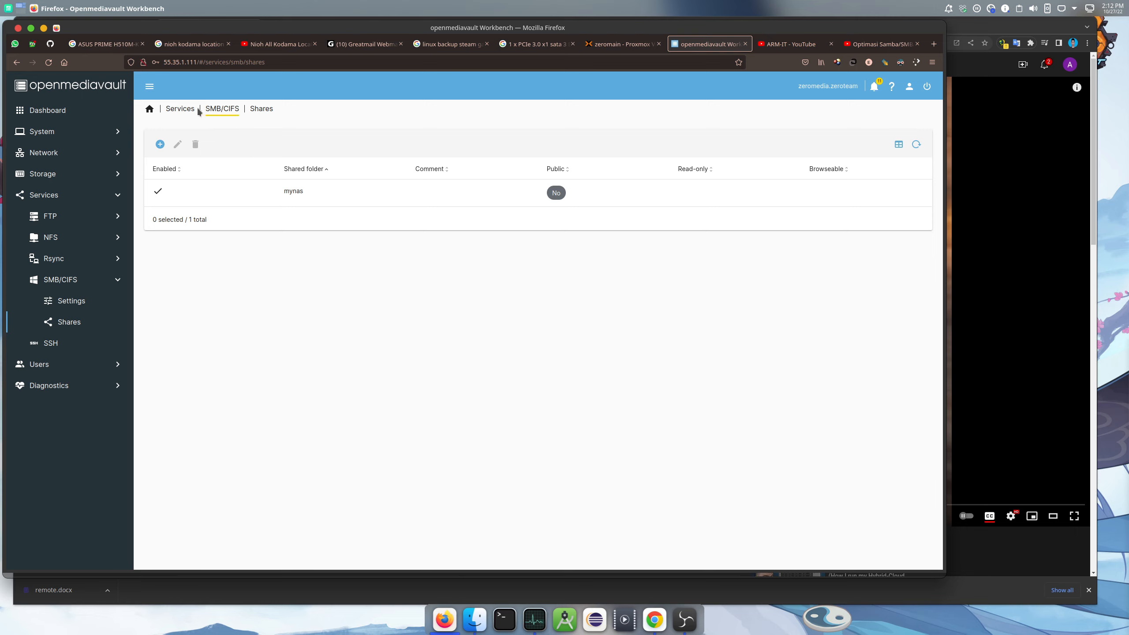
Tick Enabled in Services > NFS > Settings, save and apply, then show NFS Shares
{"action": "left_click", "coordinate": [256, 108]}
{"action": "left_click", "coordinate": [52, 239]}
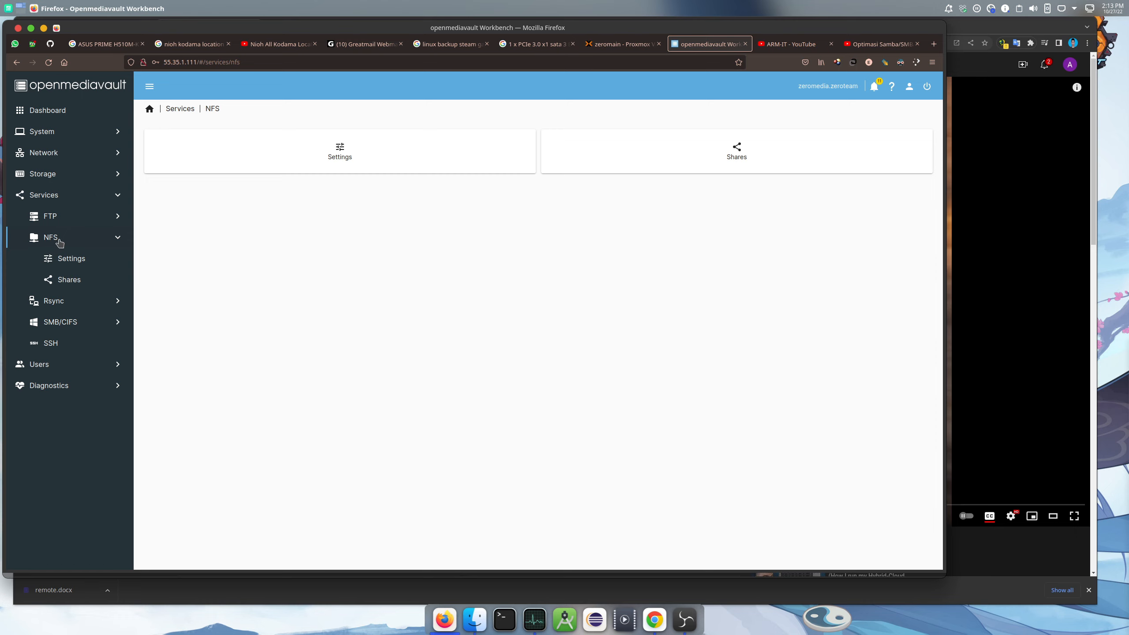
{"action": "left_click", "coordinate": [78, 261]}
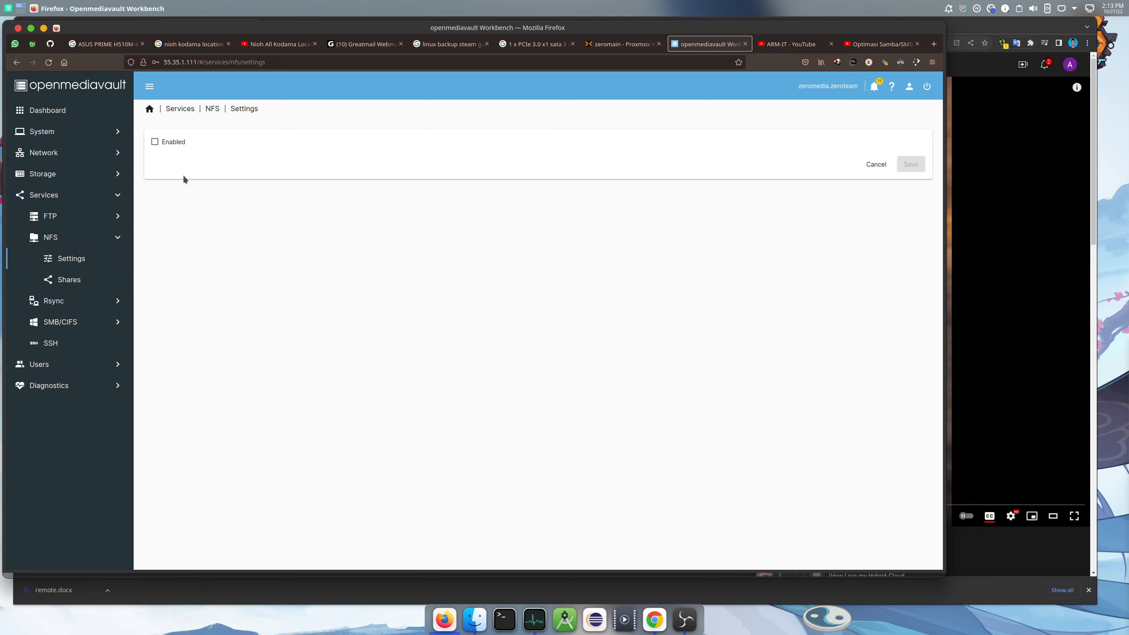
{"action": "left_click", "coordinate": [154, 144]}
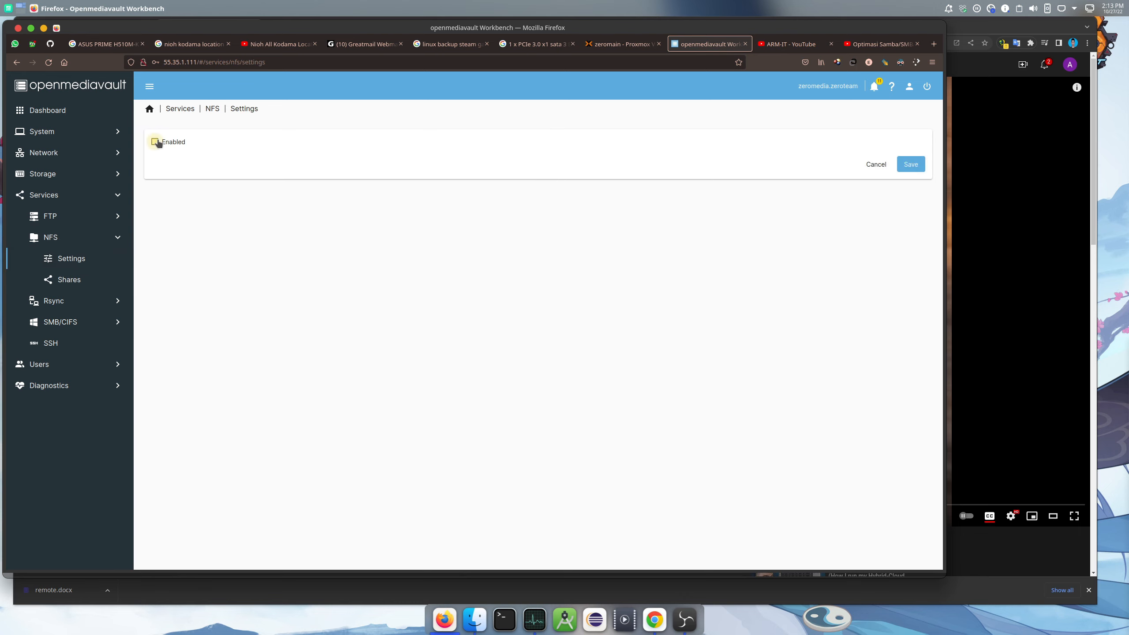
{"action": "left_click", "coordinate": [902, 167]}
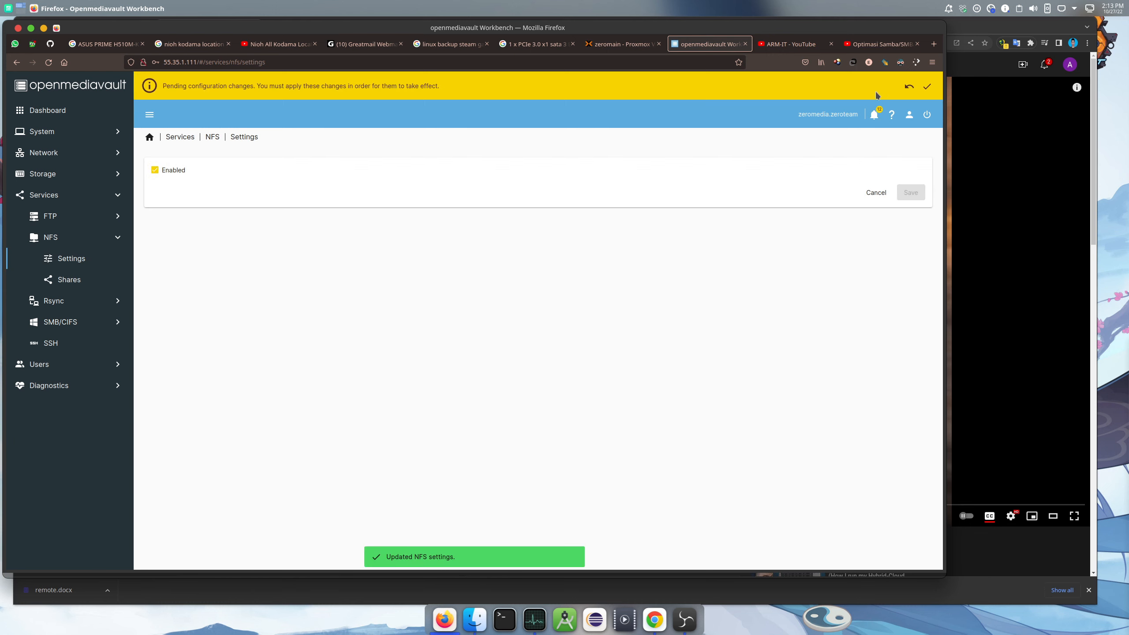
{"action": "left_click", "coordinate": [926, 86]}
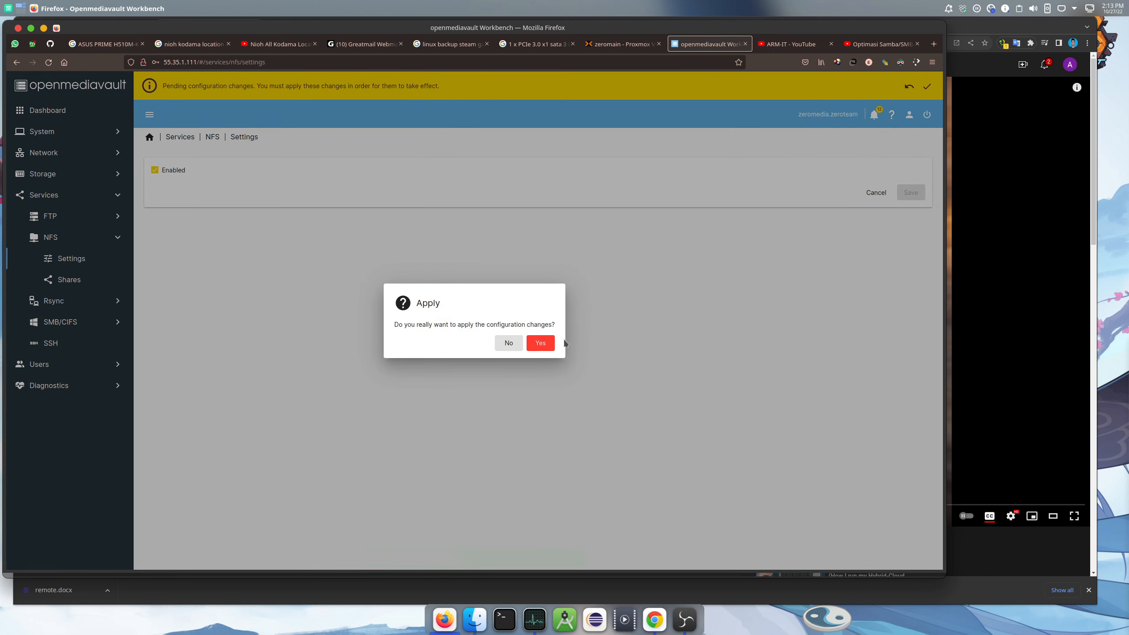
{"action": "left_click", "coordinate": [541, 343]}
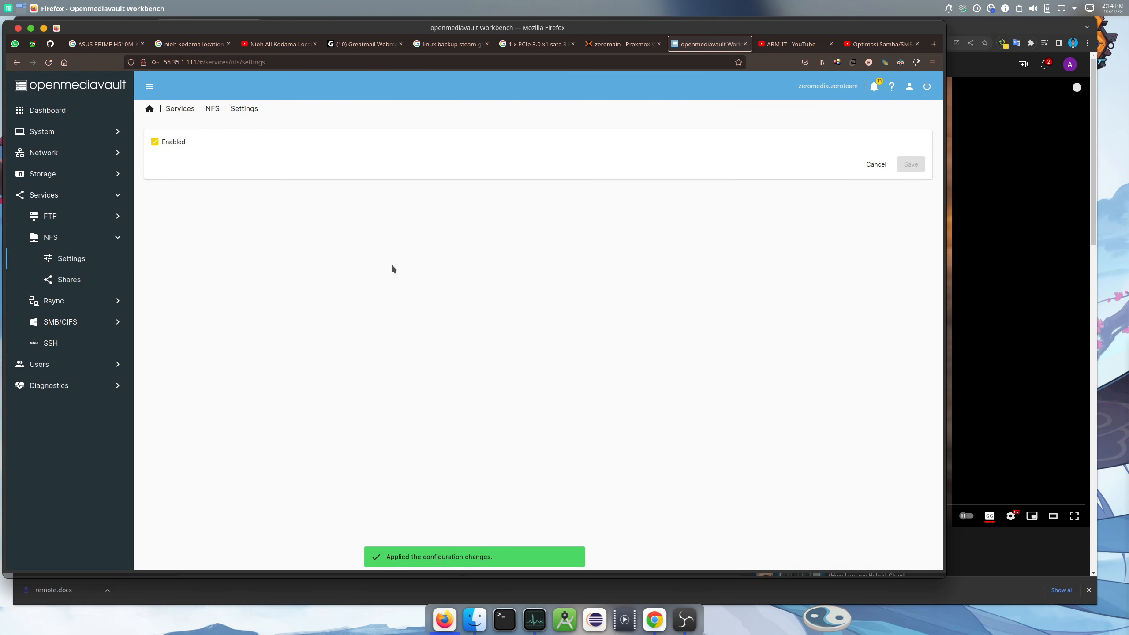
{"action": "left_click", "coordinate": [68, 280]}
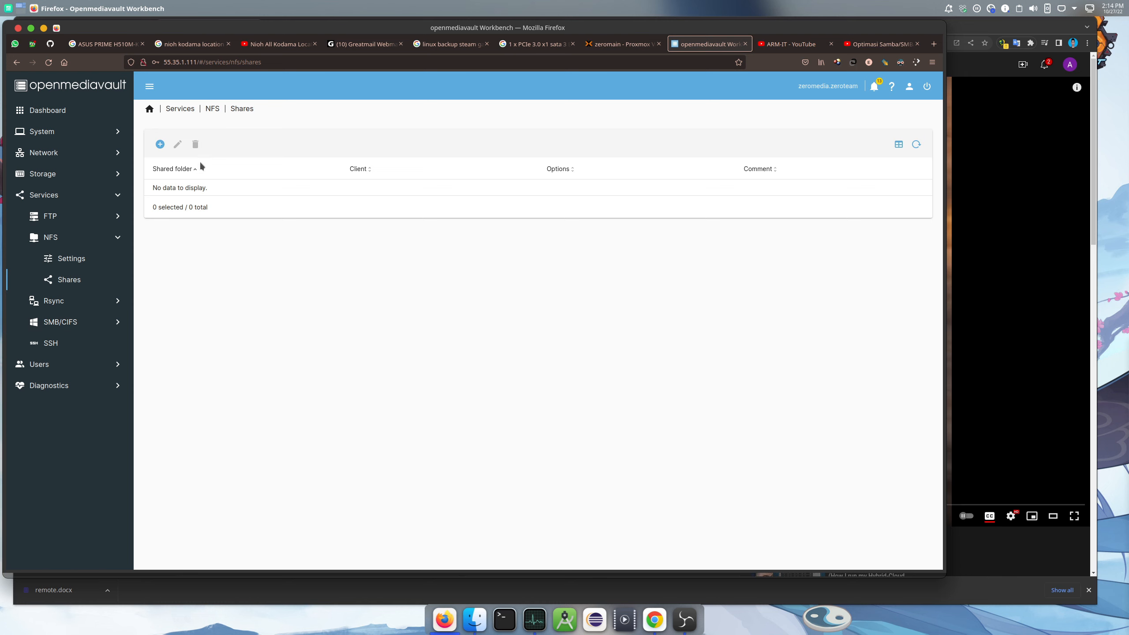
Add a new NFS share with mynas as the shared folder
{"action": "left_click", "coordinate": [160, 144]}
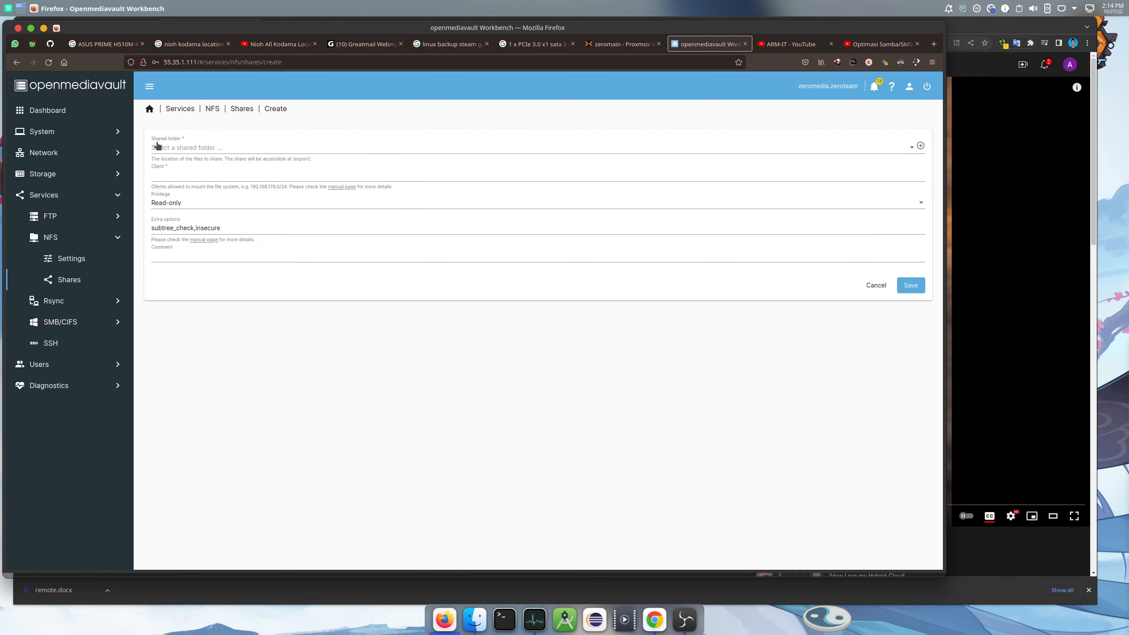
{"action": "left_click", "coordinate": [239, 148]}
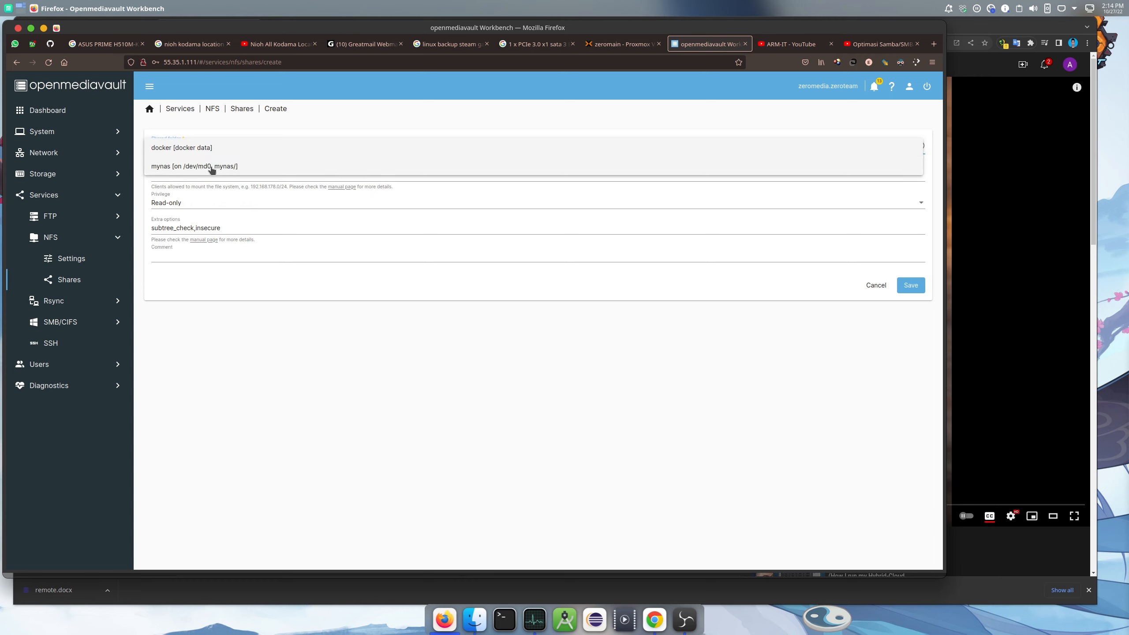
{"action": "left_click", "coordinate": [166, 167]}
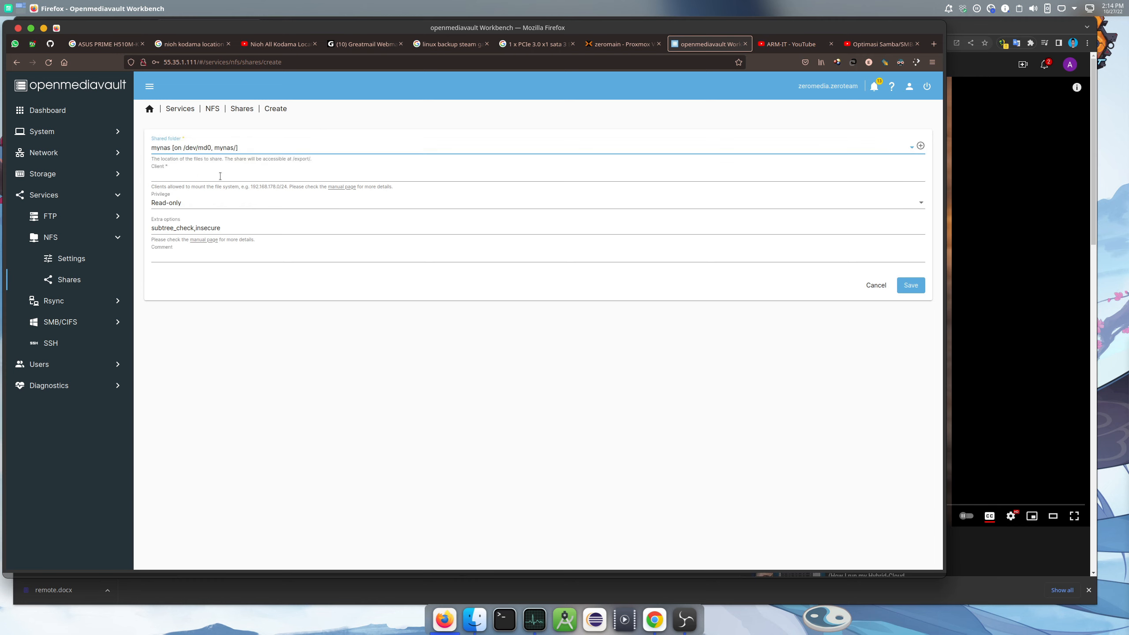
Look up the machine's IP address in the wired DHCP connection details
{"action": "left_click", "coordinate": [220, 176]}
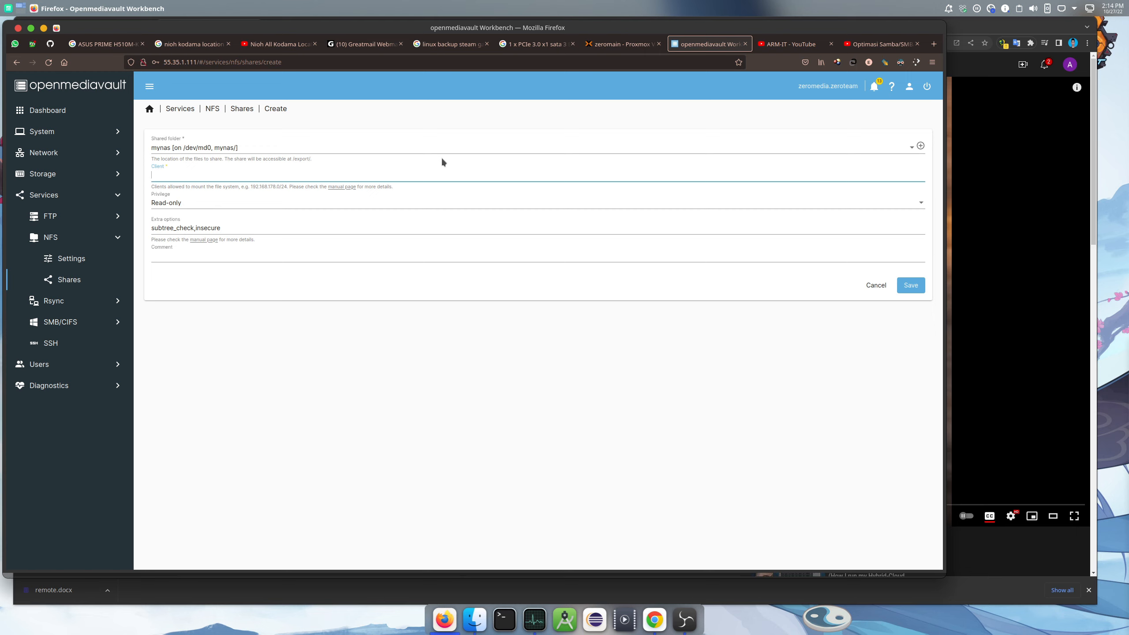
{"action": "left_click", "coordinate": [1061, 13]}
{"action": "left_click", "coordinate": [959, 73]}
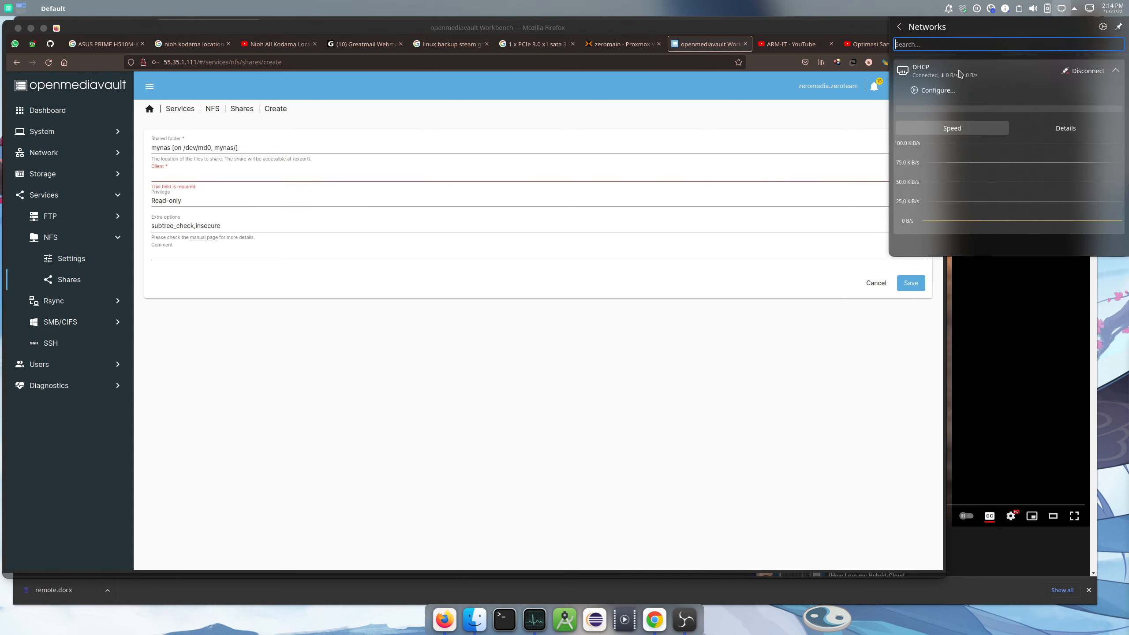
{"action": "left_click", "coordinate": [1060, 128]}
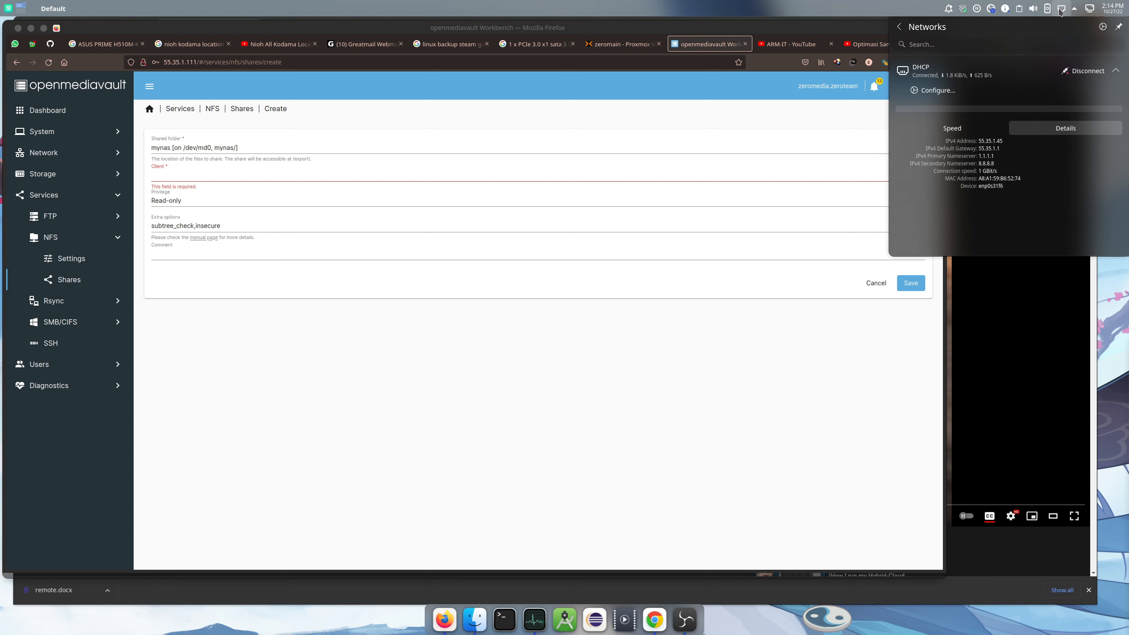
Enter client network 55.35.1.0/24 and set the share's privilege to Read/Write
{"action": "left_click", "coordinate": [282, 169]}
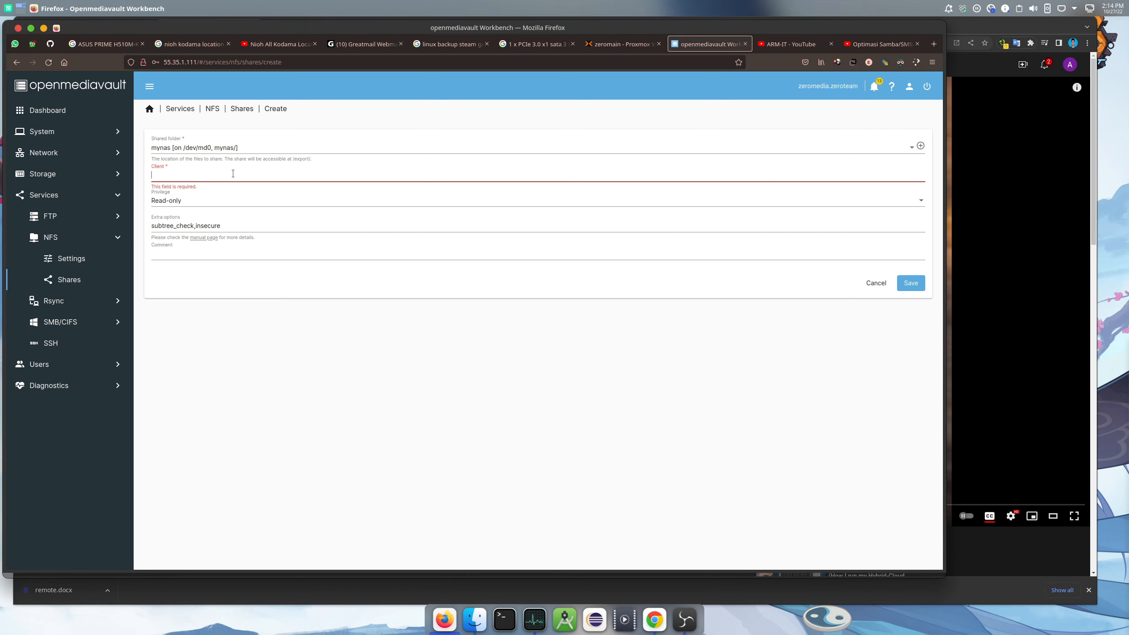
{"action": "type", "text": "55.35.1.0/24"}
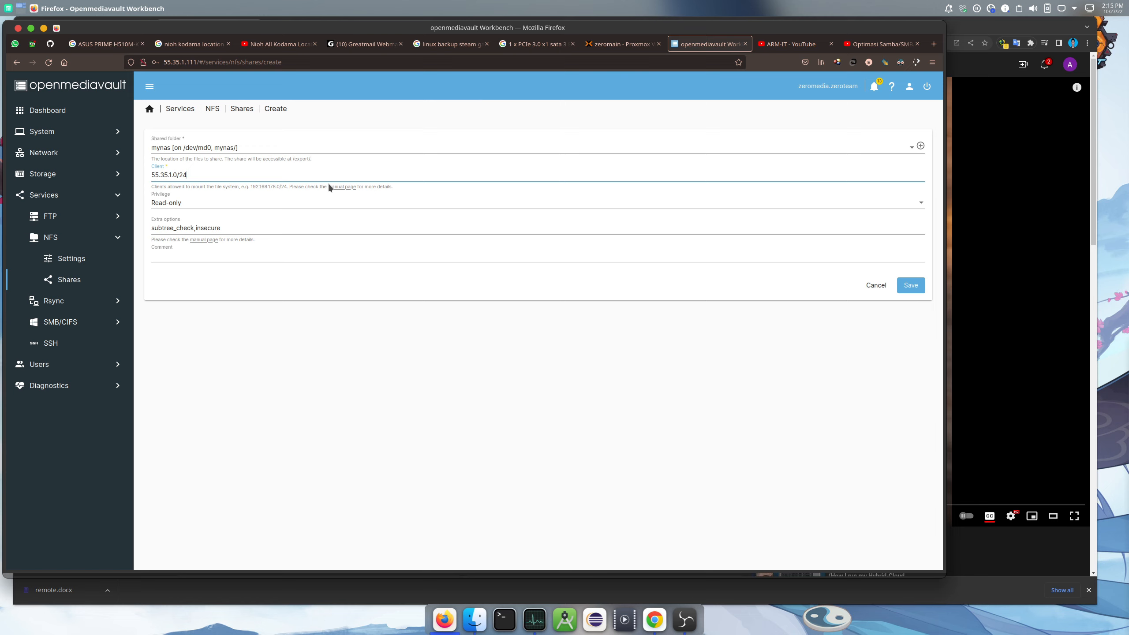
{"action": "left_click", "coordinate": [184, 208]}
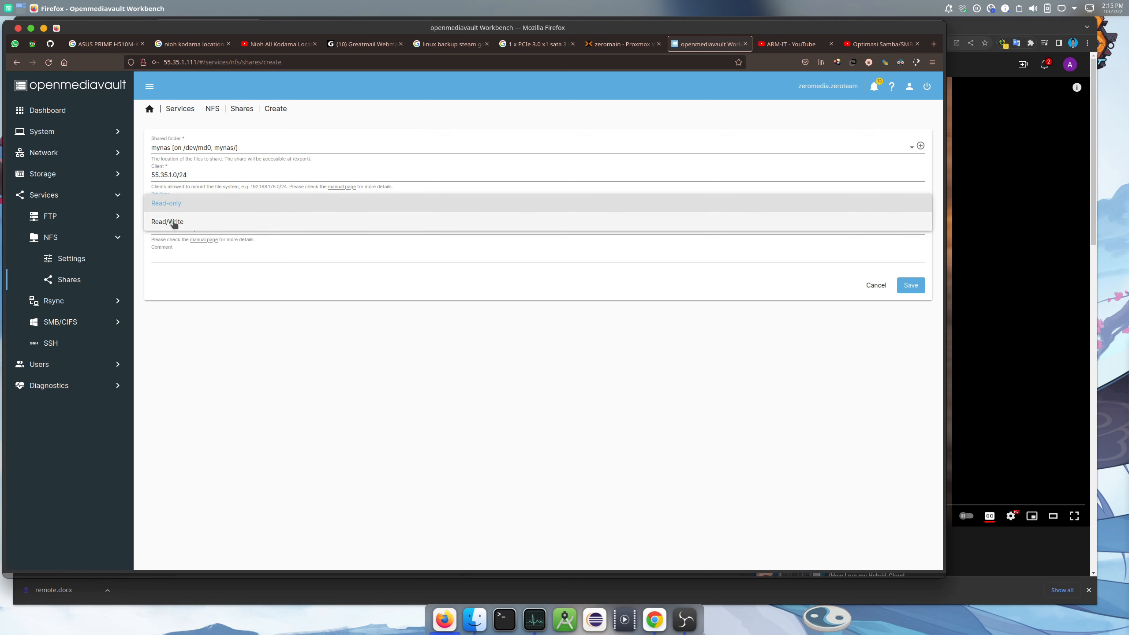
{"action": "left_click", "coordinate": [174, 223]}
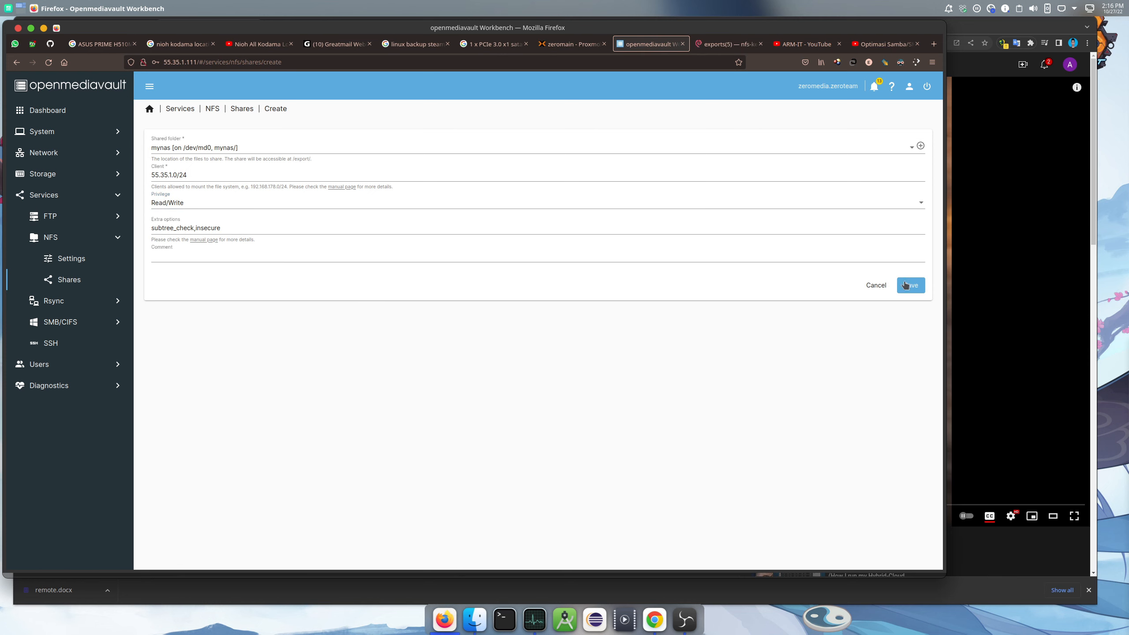
Save the mynas NFS share and confirm applying the pending configuration changes
{"action": "left_click", "coordinate": [906, 285]}
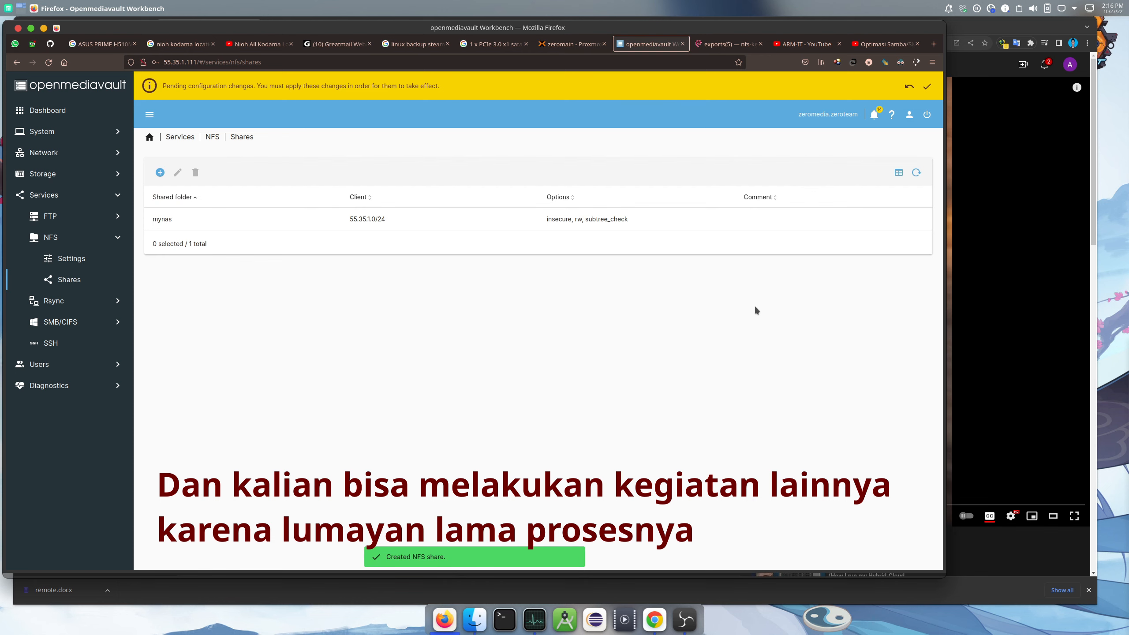
{"action": "left_click", "coordinate": [926, 87]}
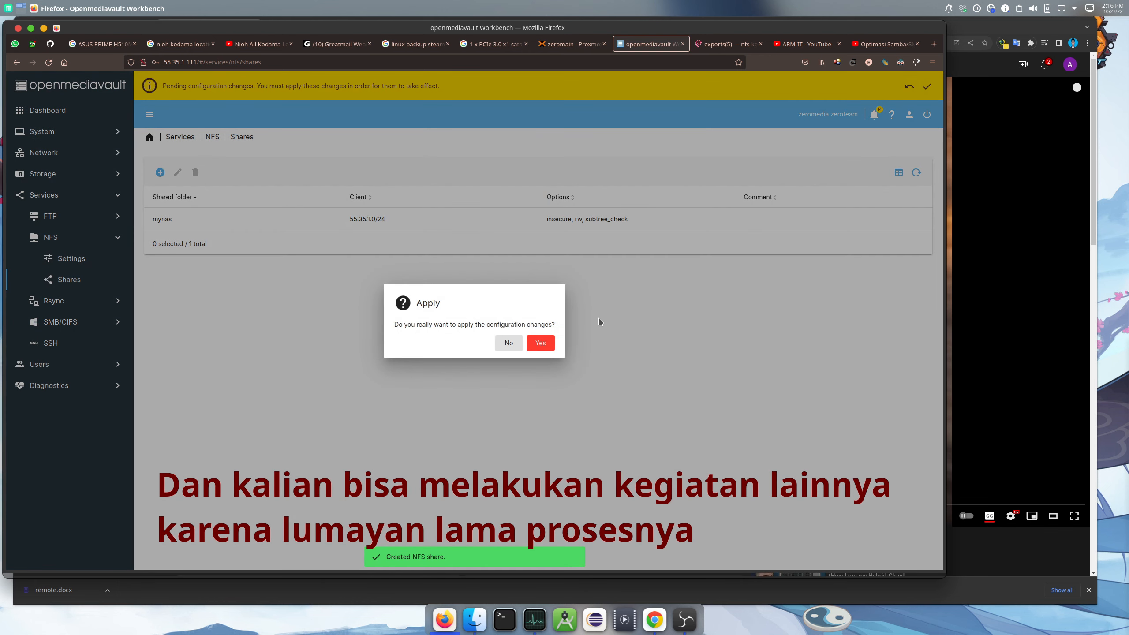
{"action": "left_click", "coordinate": [541, 343]}
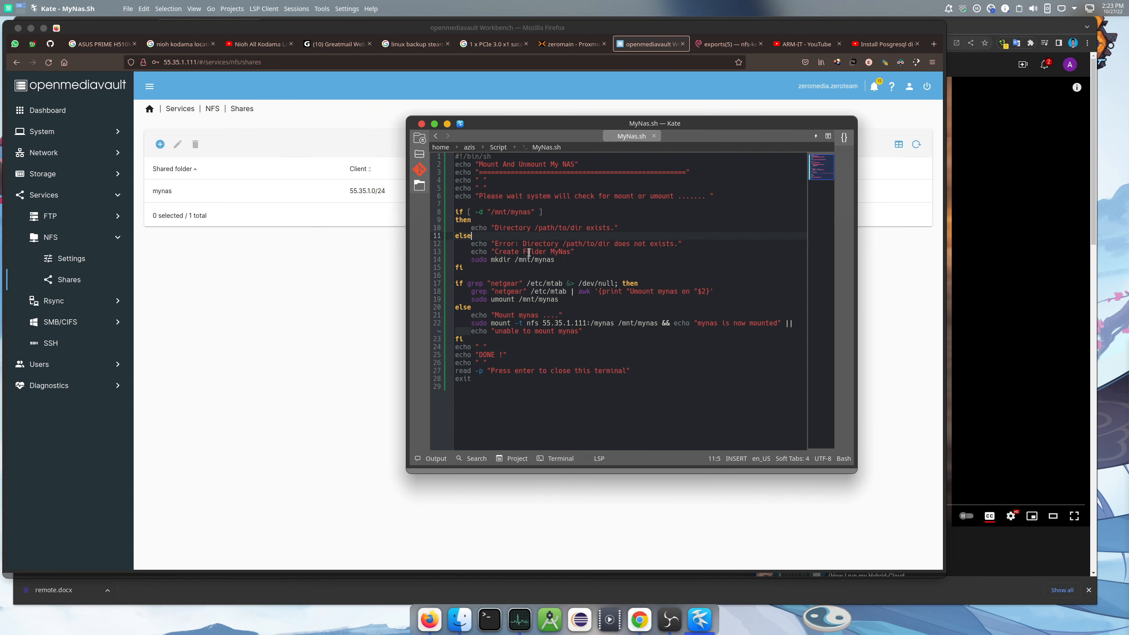
Check in Dolphin that ~/NAS is empty, return Home, and open the application launcher
{"action": "left_click", "coordinate": [460, 619]}
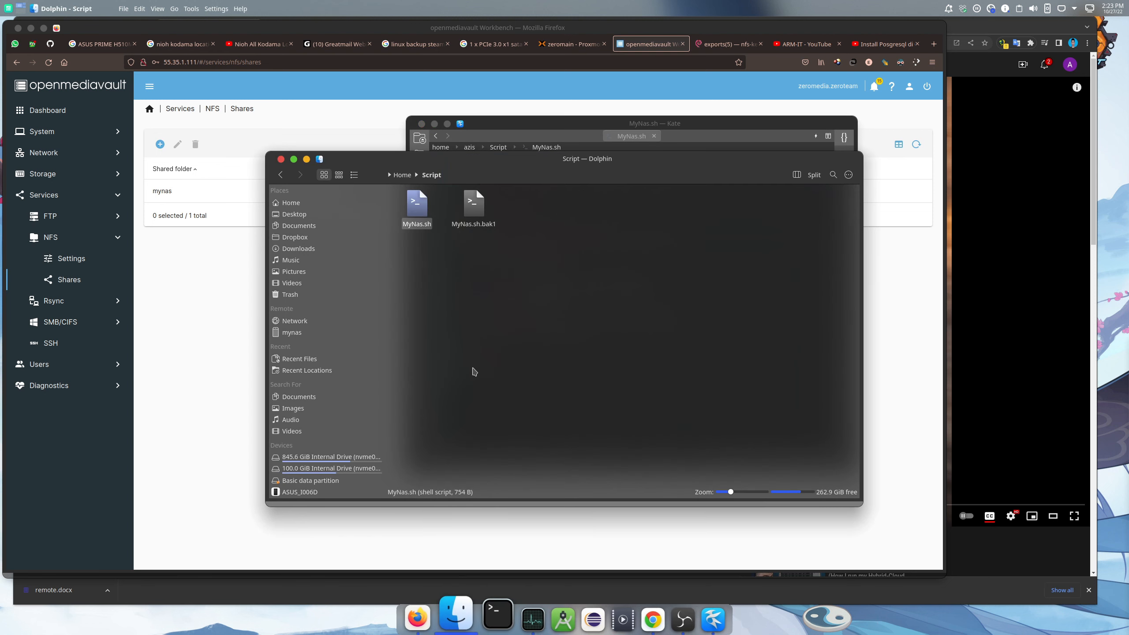
{"action": "left_click", "coordinate": [313, 203]}
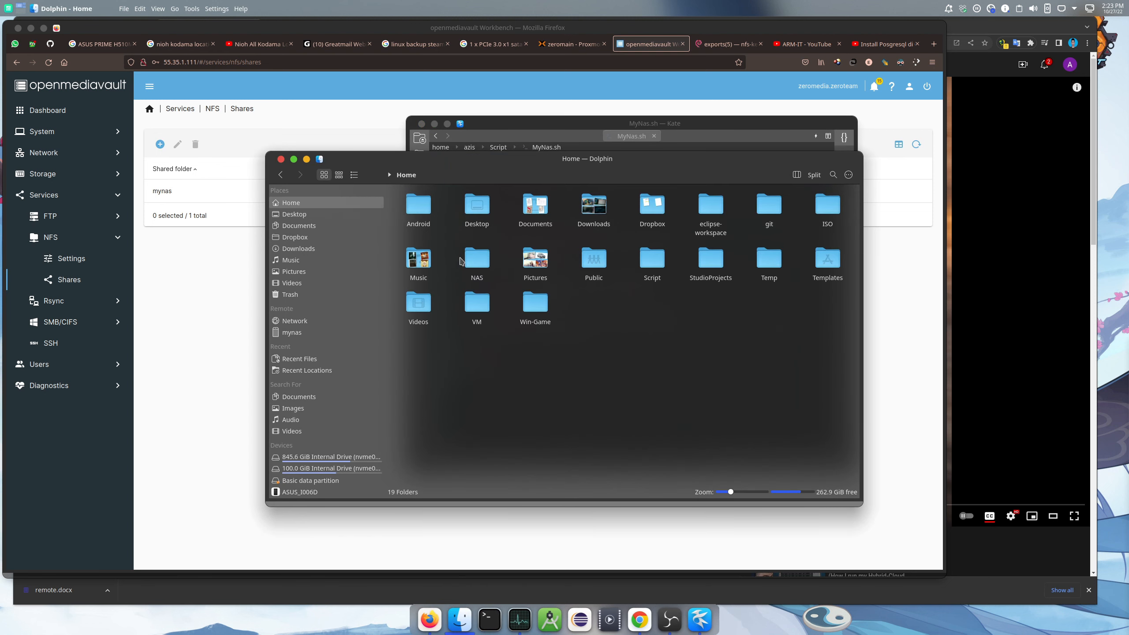
{"action": "double_click", "coordinate": [488, 260]}
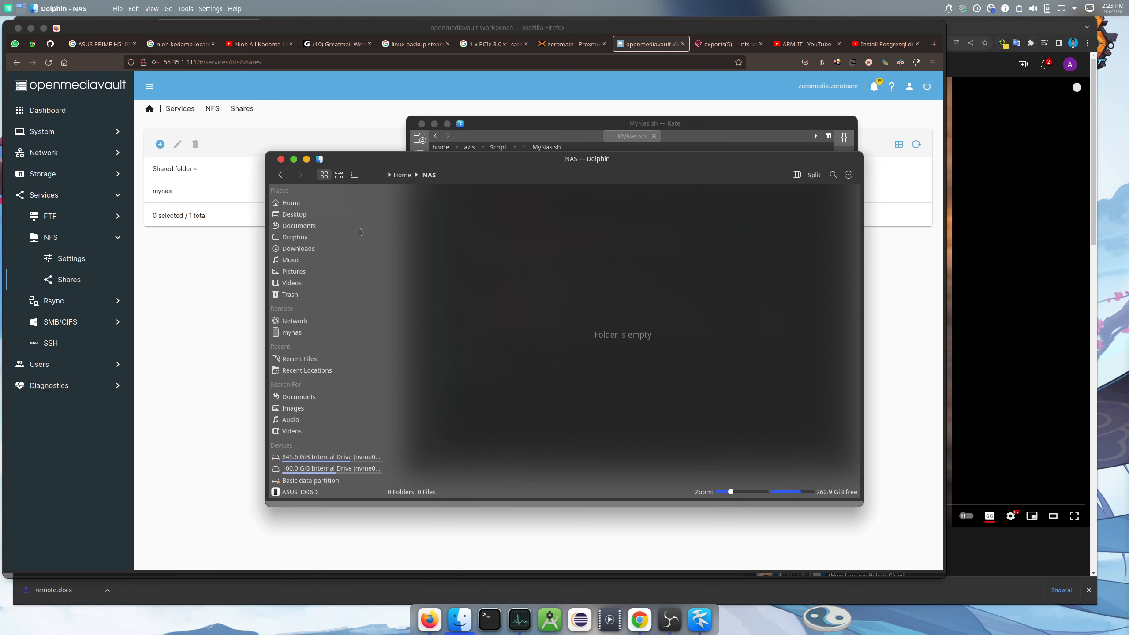
{"action": "left_click", "coordinate": [319, 207]}
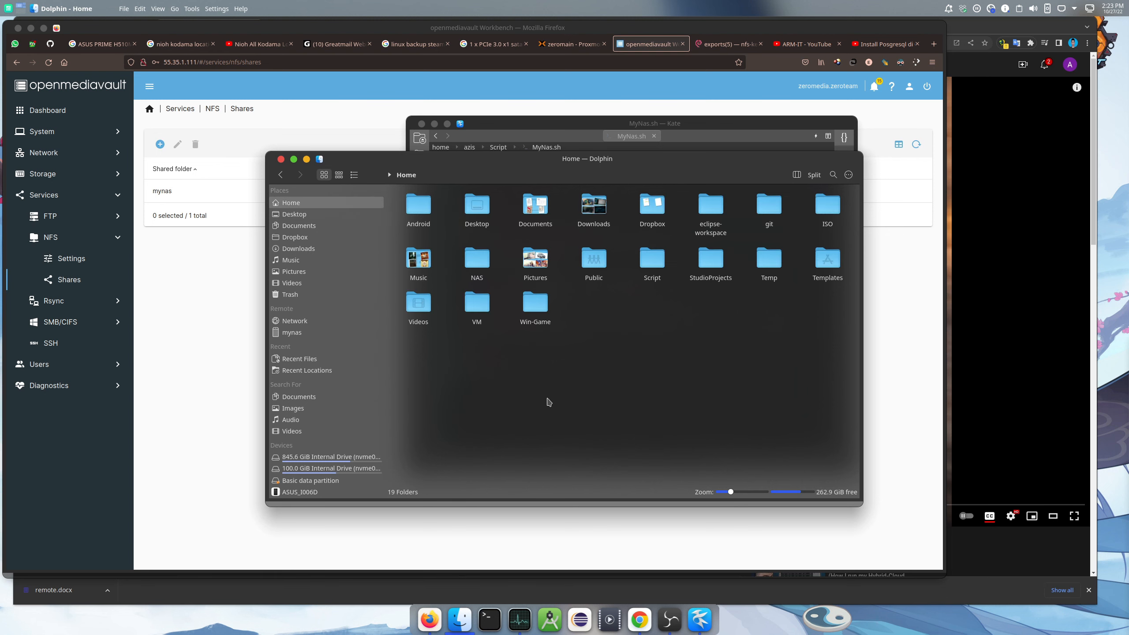
{"action": "left_click", "coordinate": [8, 8]}
{"action": "mouse_move", "coordinate": [15, 91]}
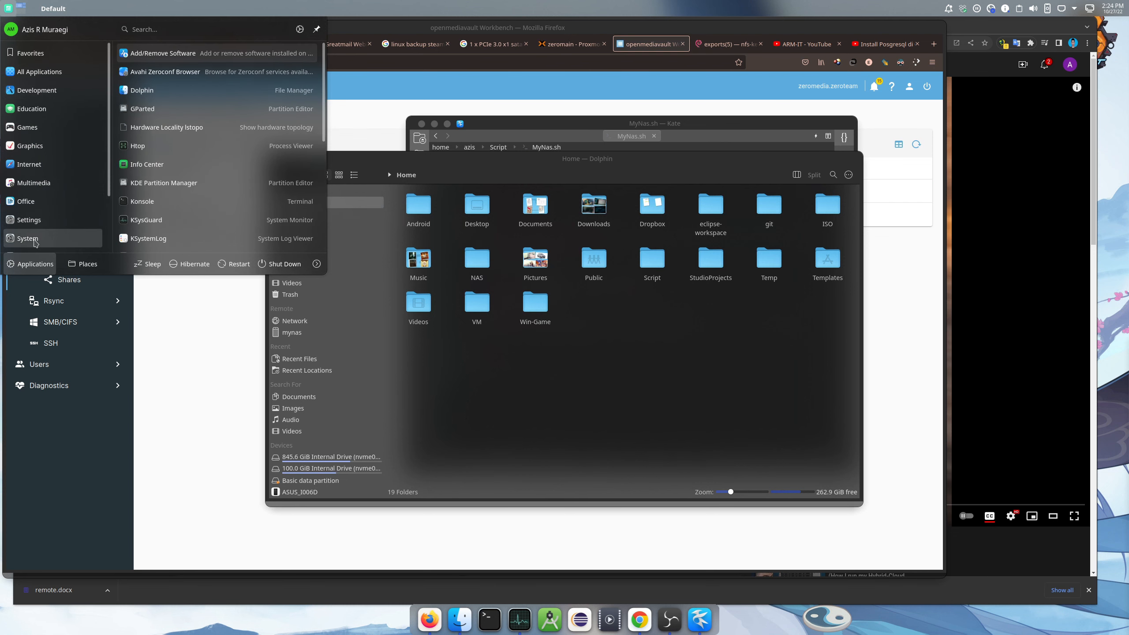
Set ~/NAS to Not indexed in System Settings' File Search and apply
{"action": "mouse_move", "coordinate": [57, 65]}
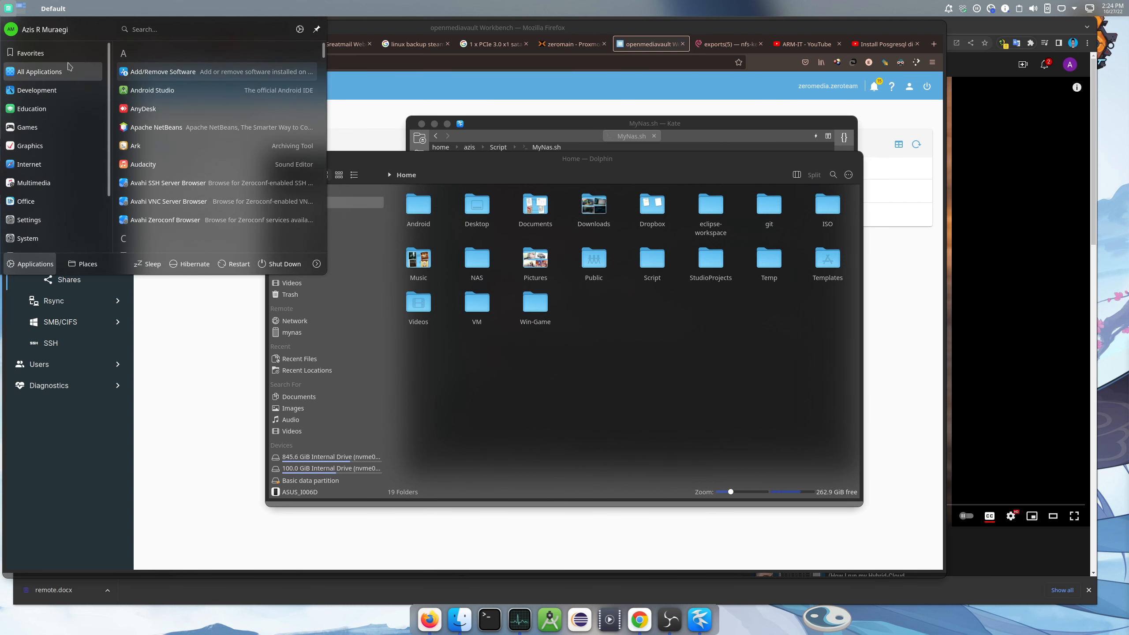
{"action": "left_click", "coordinate": [193, 74]}
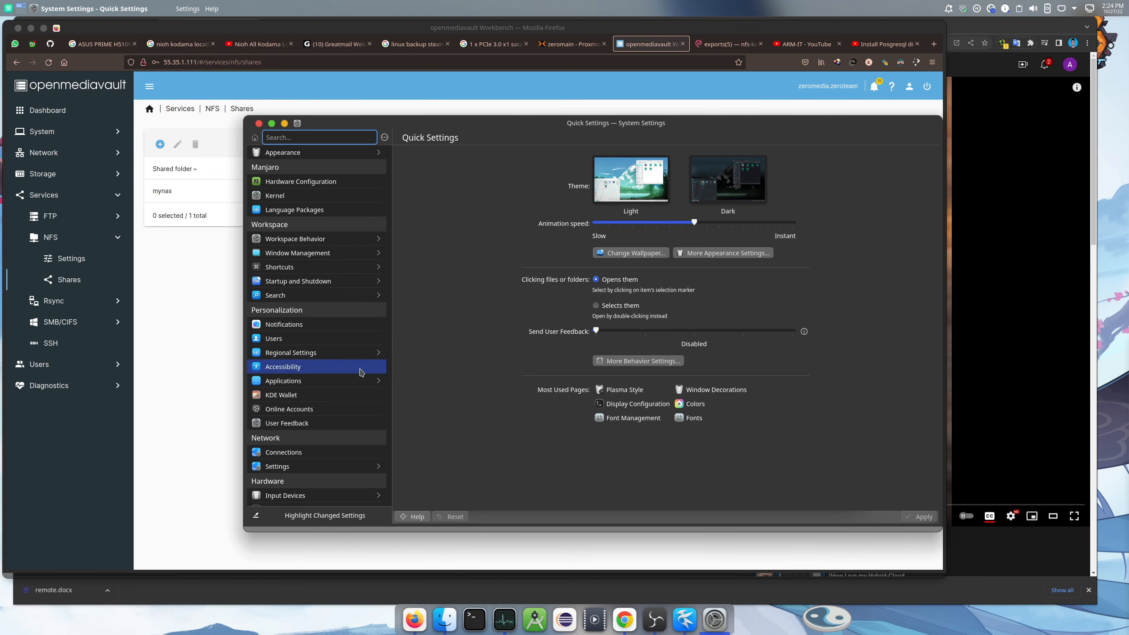
{"action": "left_click", "coordinate": [317, 295]}
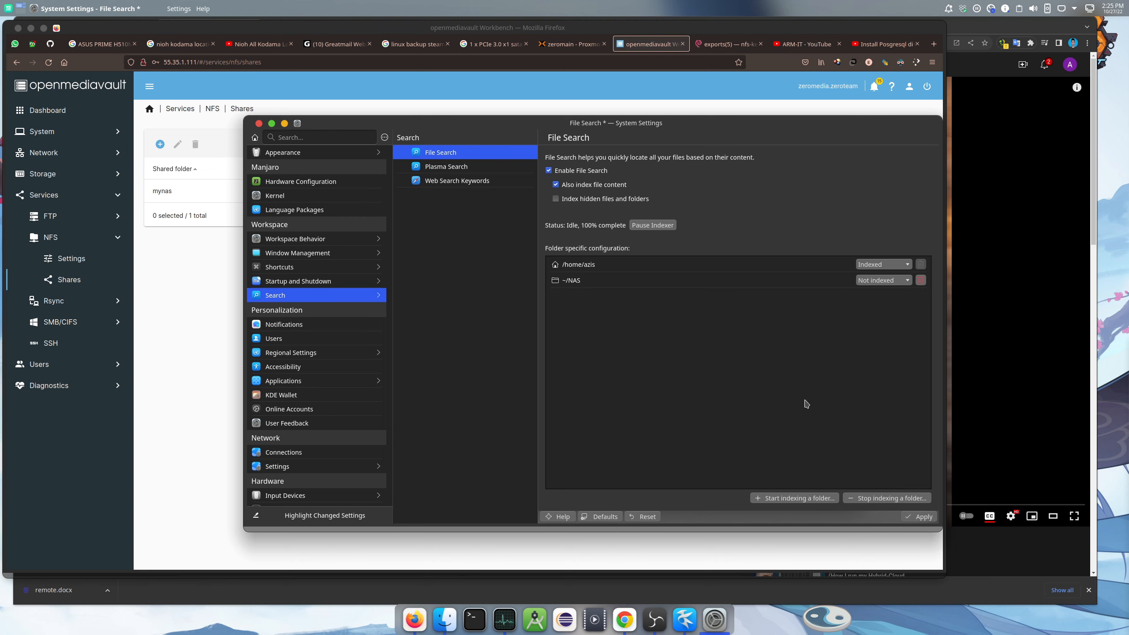
{"action": "left_click", "coordinate": [916, 516]}
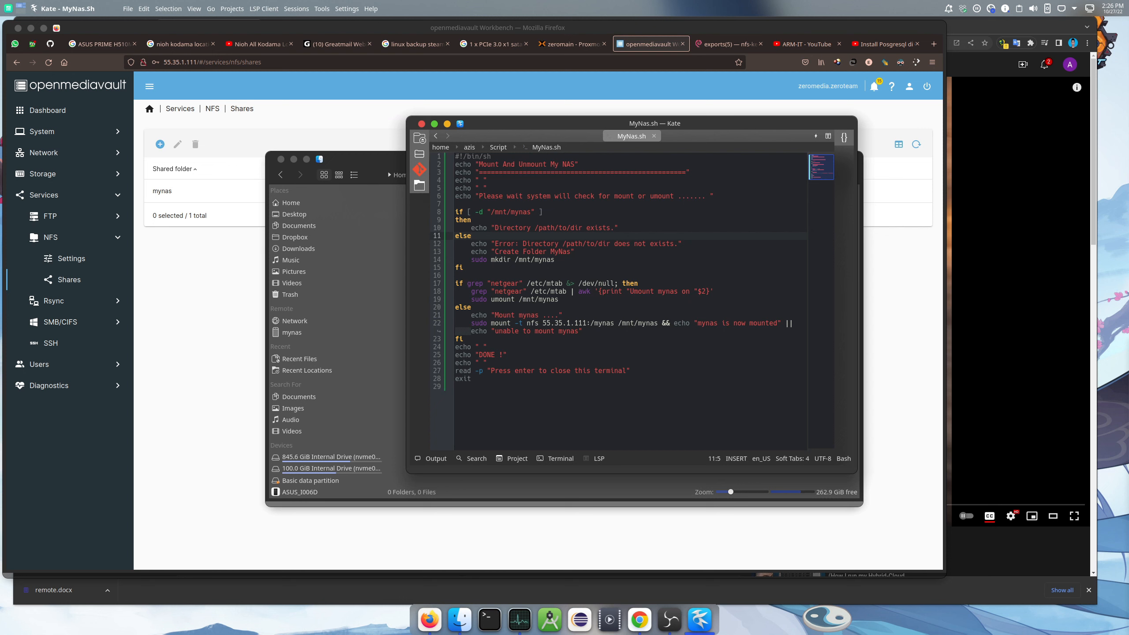
Launch the MyNas script from KRunner and enter the sudo password to mount /mnt/mynas
{"action": "key", "text": "alt+space"}
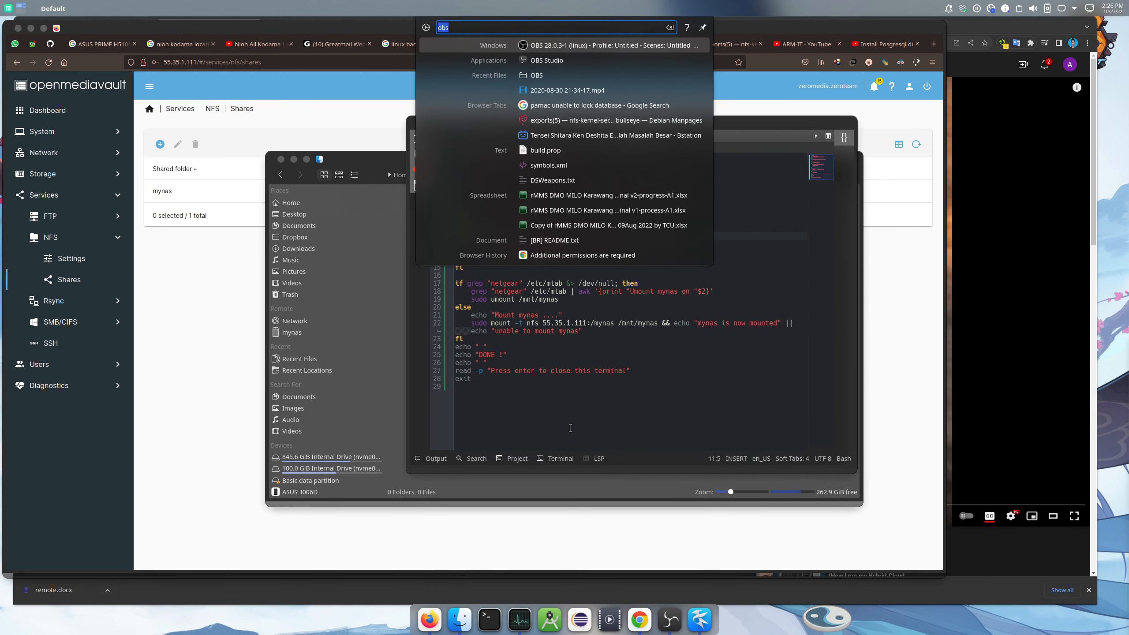
{"action": "type", "text": "my"}
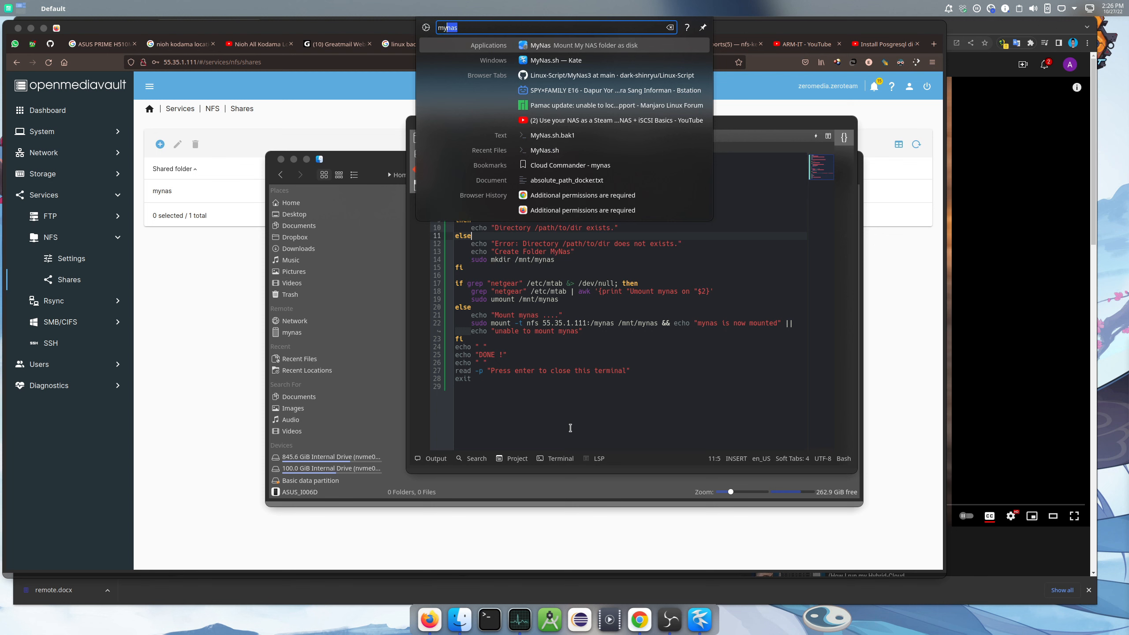
{"action": "type", "text": "nas"}
{"action": "key", "text": "Return"}
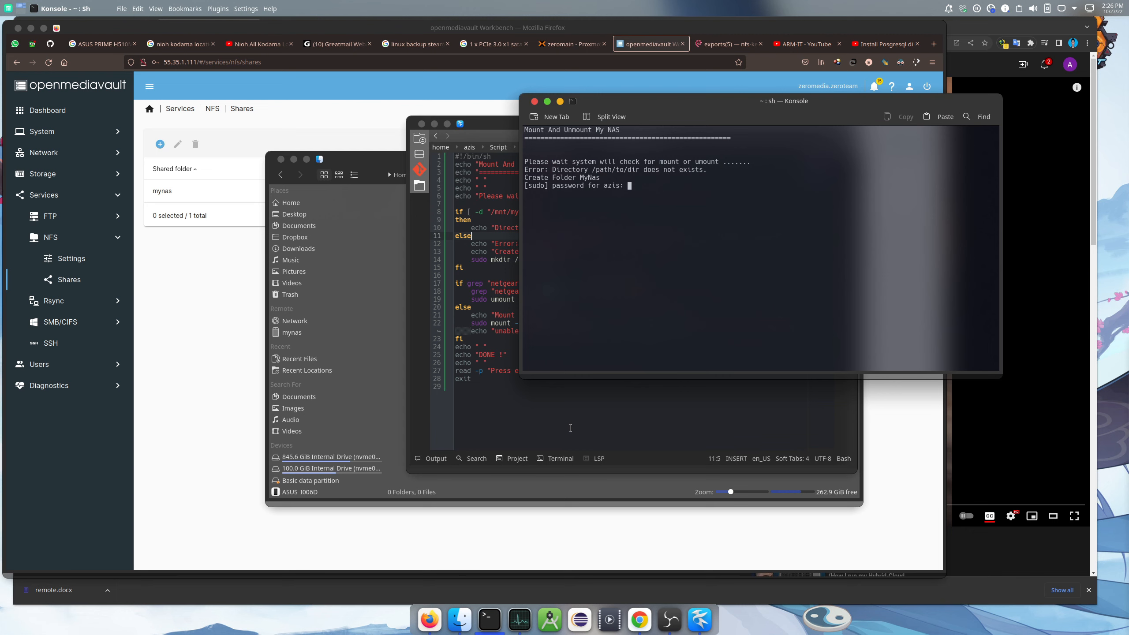
{"action": "key", "text": "Return"}
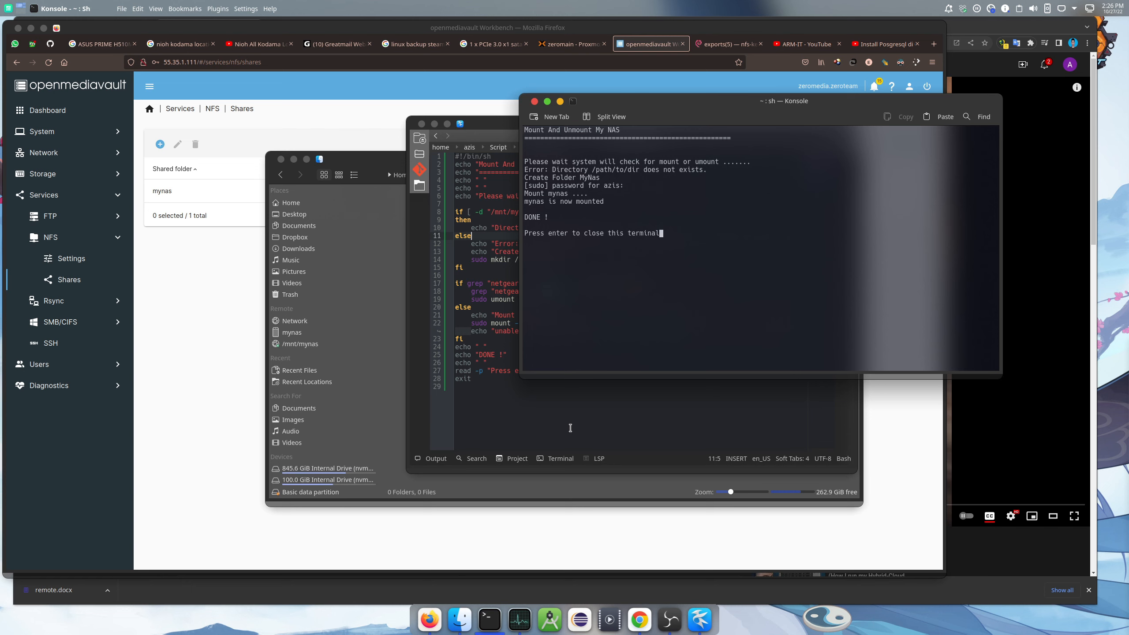
Add a new folder named Download inside /mnt/mynas via Create New > Folder
{"action": "left_click", "coordinate": [311, 344]}
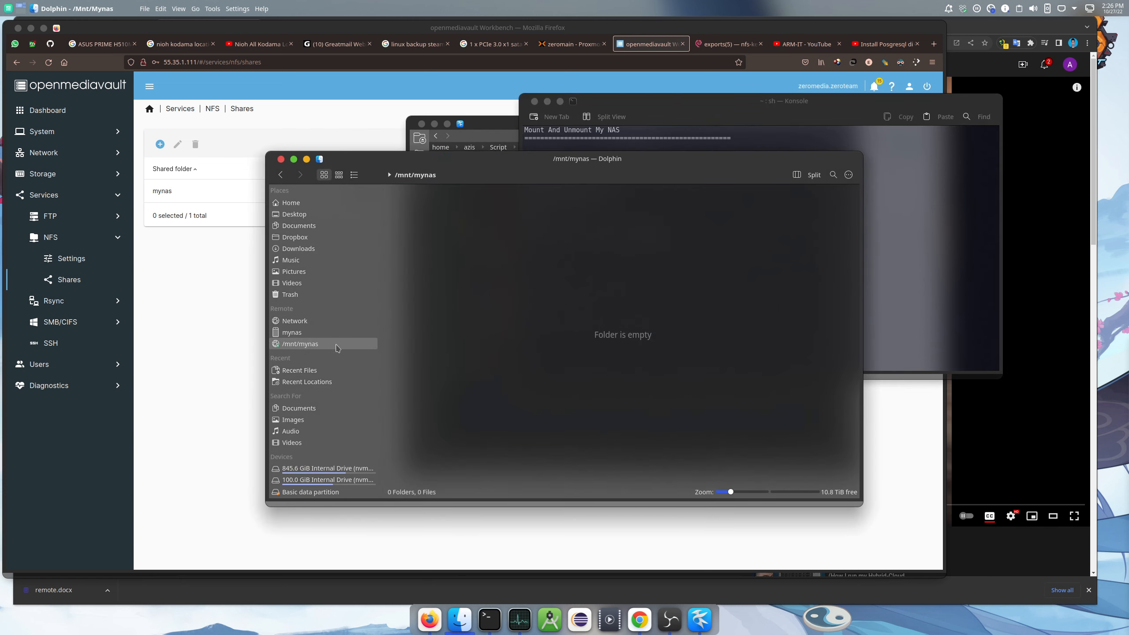
{"action": "right_click", "coordinate": [461, 215]}
{"action": "mouse_move", "coordinate": [600, 220]}
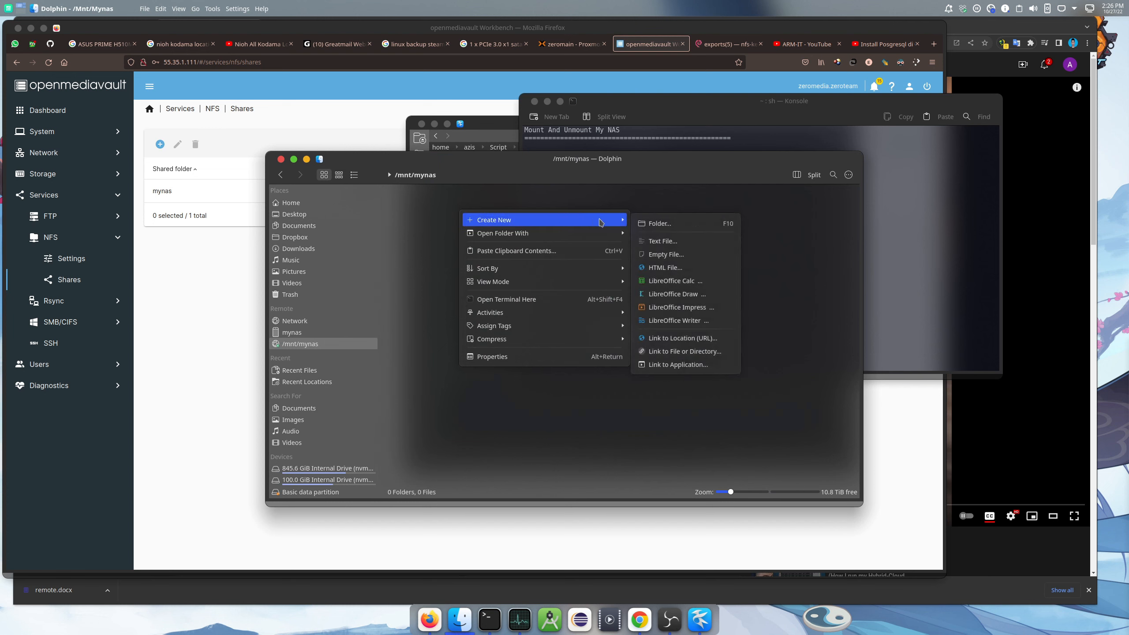
{"action": "left_click", "coordinate": [679, 223]}
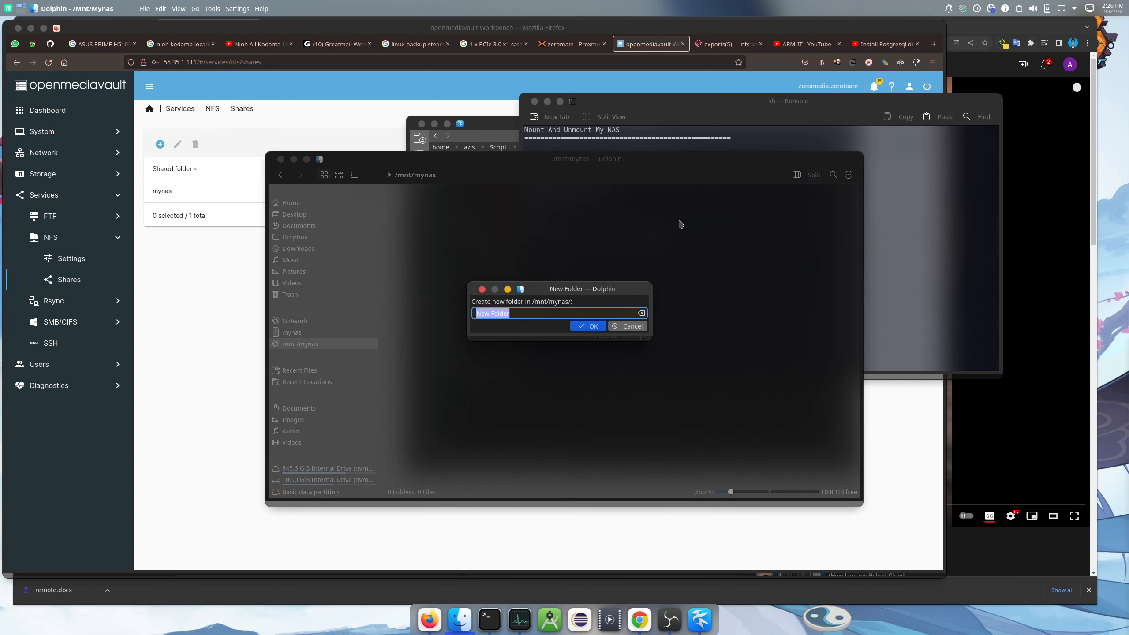
{"action": "type", "text": "Download"}
{"action": "key", "text": "Return"}
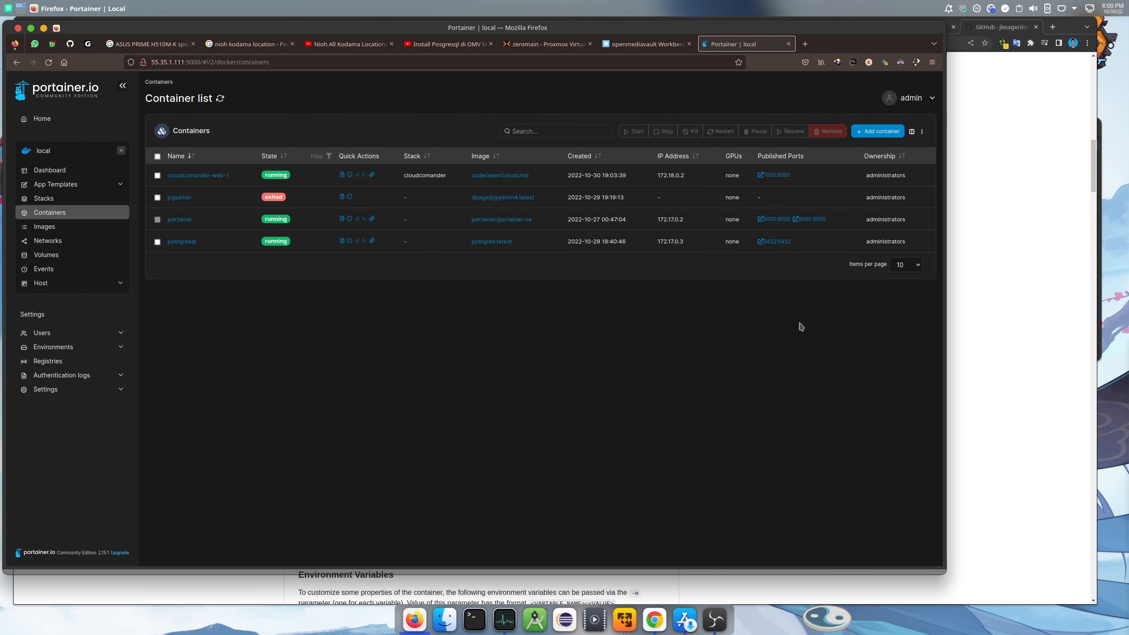
Read the jlesage/docker-jdownloader-2 README's Quick Start, Data Volumes and Ports sections in Chrome
{"action": "left_click", "coordinate": [1042, 203]}
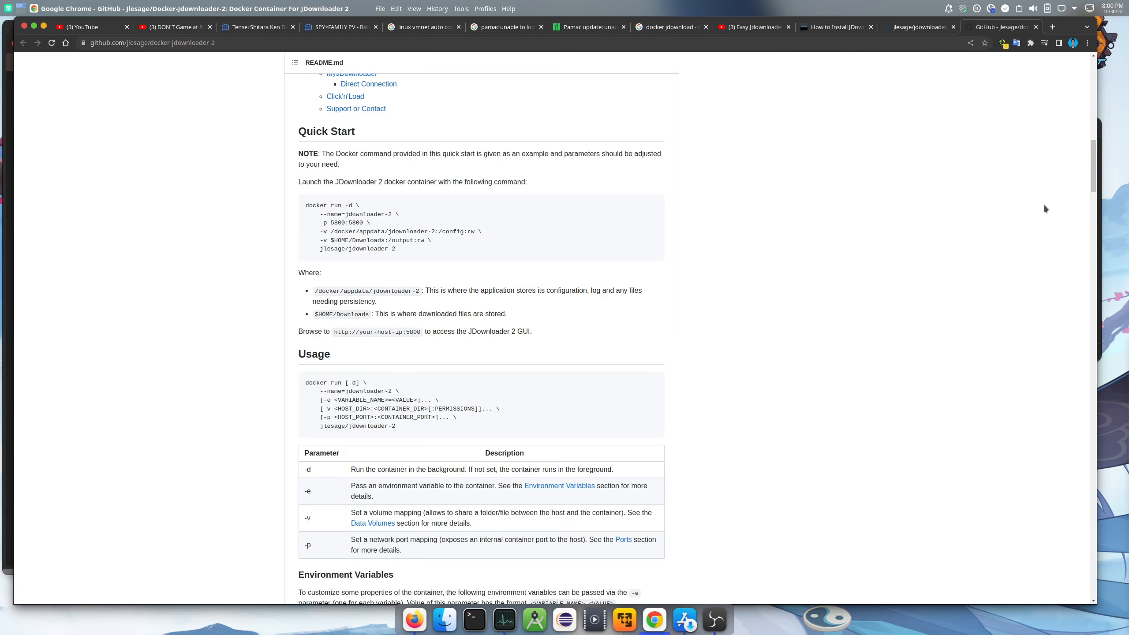
{"action": "scroll", "coordinate": [780, 307], "scroll_direction": "up", "scroll_amount": 8}
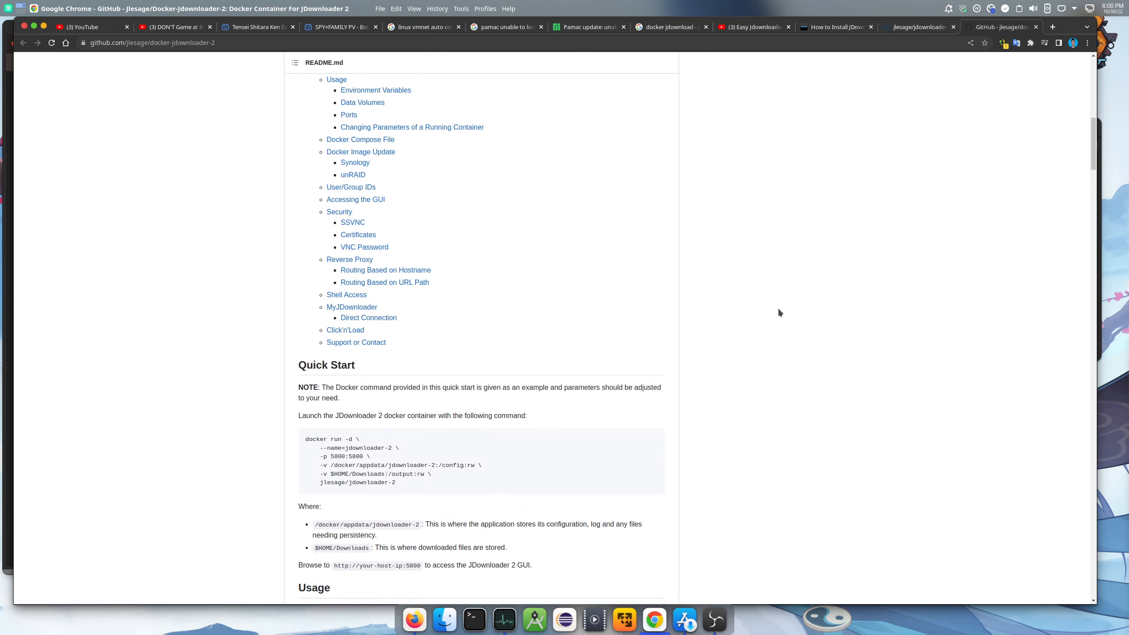
{"action": "scroll", "coordinate": [779, 313], "scroll_direction": "up", "scroll_amount": 11}
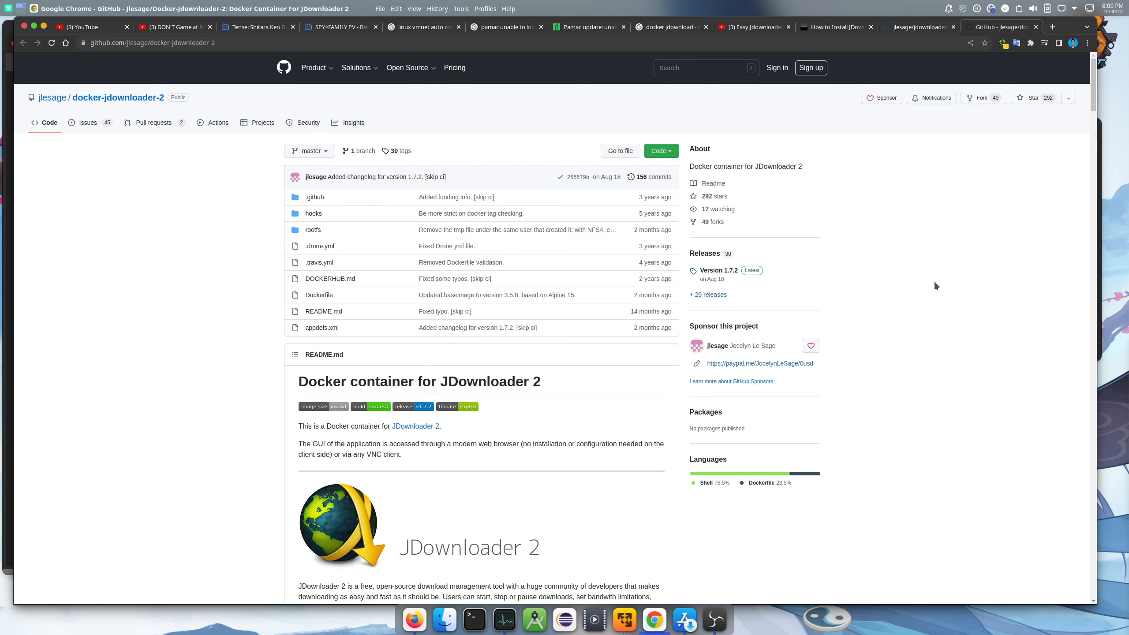
{"action": "scroll", "coordinate": [949, 270], "scroll_direction": "down", "scroll_amount": 2}
{"action": "scroll", "coordinate": [950, 275], "scroll_direction": "down", "scroll_amount": 8}
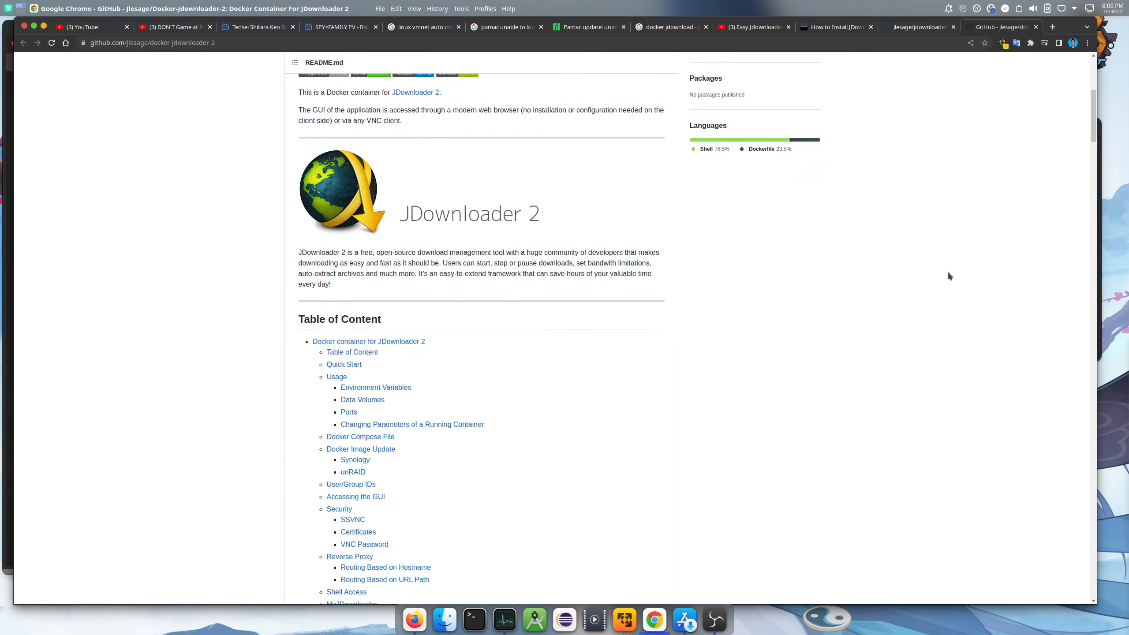
{"action": "scroll", "coordinate": [949, 276], "scroll_direction": "down", "scroll_amount": 2}
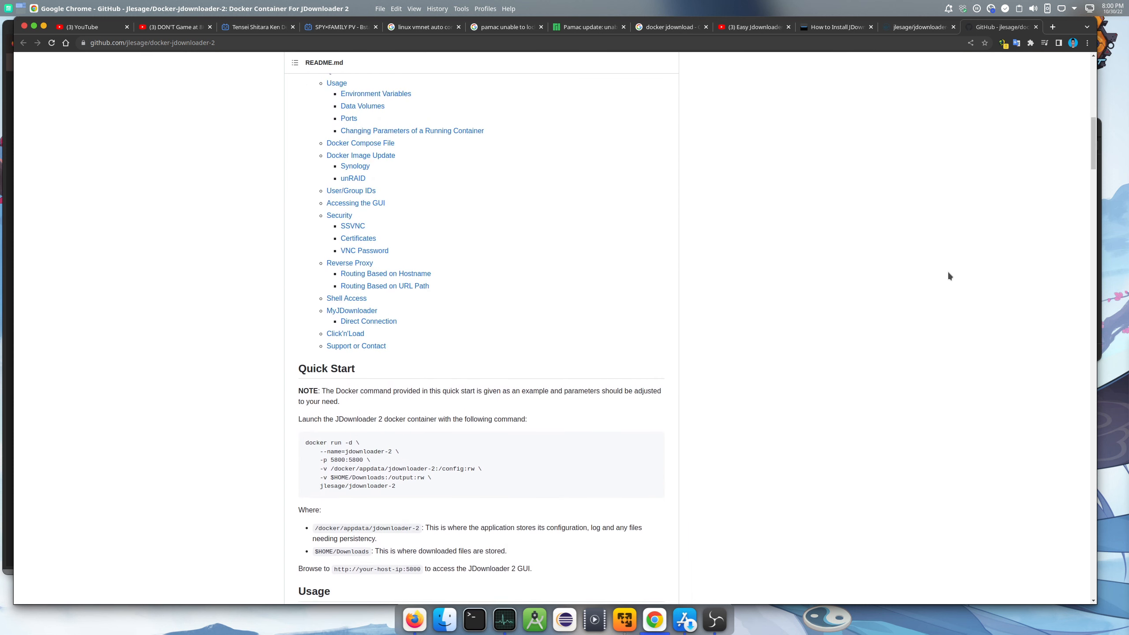
{"action": "scroll", "coordinate": [949, 275], "scroll_direction": "down", "scroll_amount": 4}
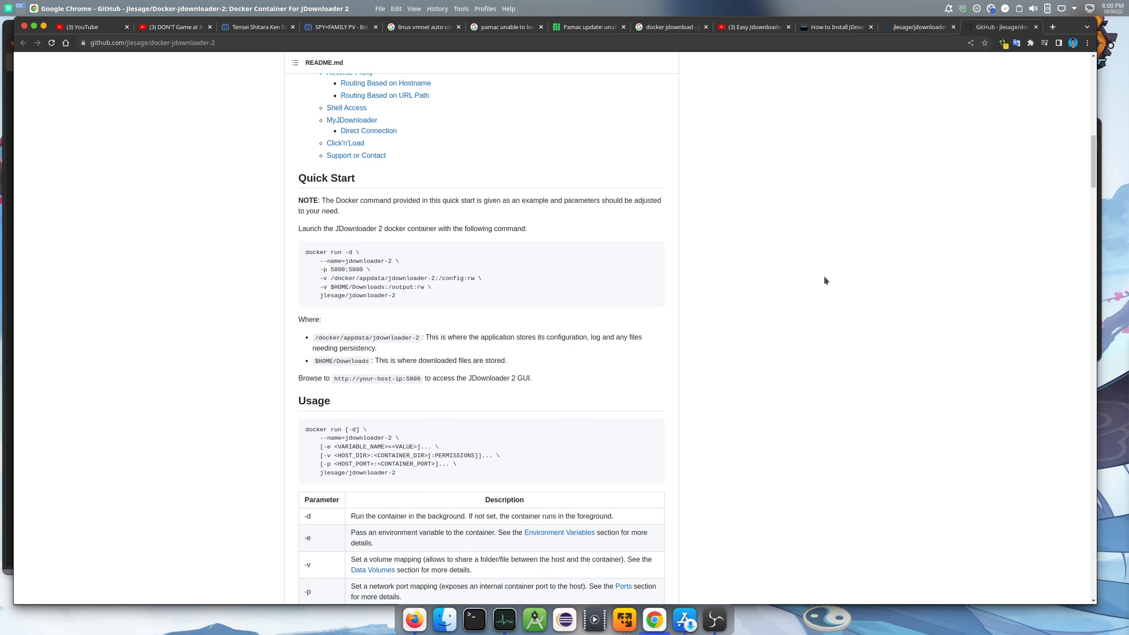
{"action": "scroll", "coordinate": [823, 279], "scroll_direction": "up", "scroll_amount": 3}
{"action": "scroll", "coordinate": [824, 280], "scroll_direction": "down", "scroll_amount": 6}
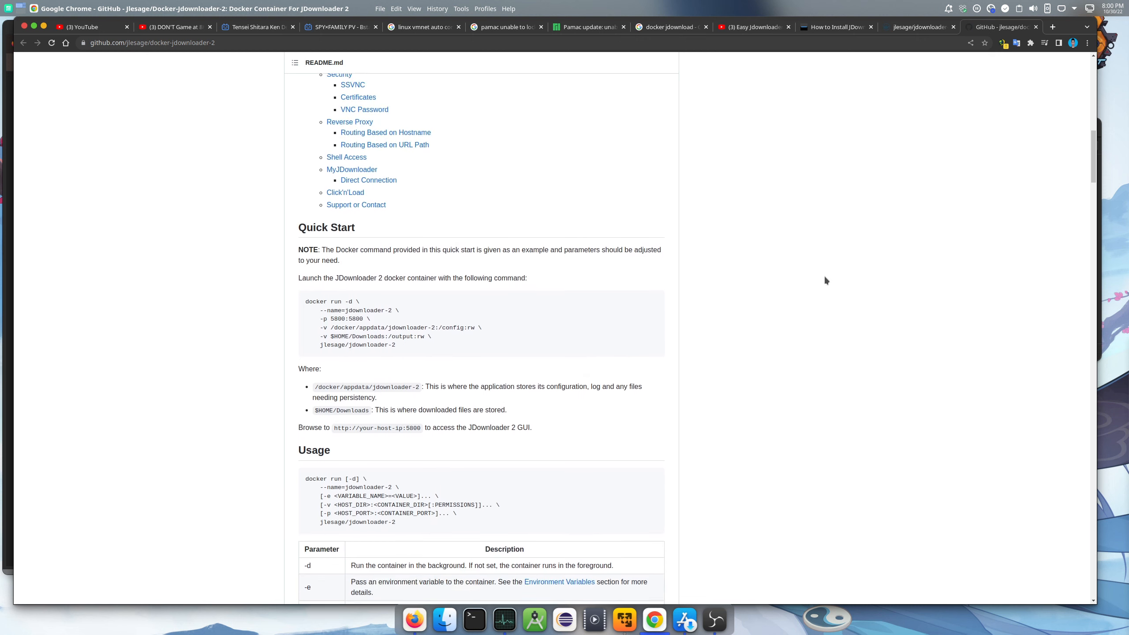
{"action": "scroll", "coordinate": [825, 280], "scroll_direction": "down", "scroll_amount": 15}
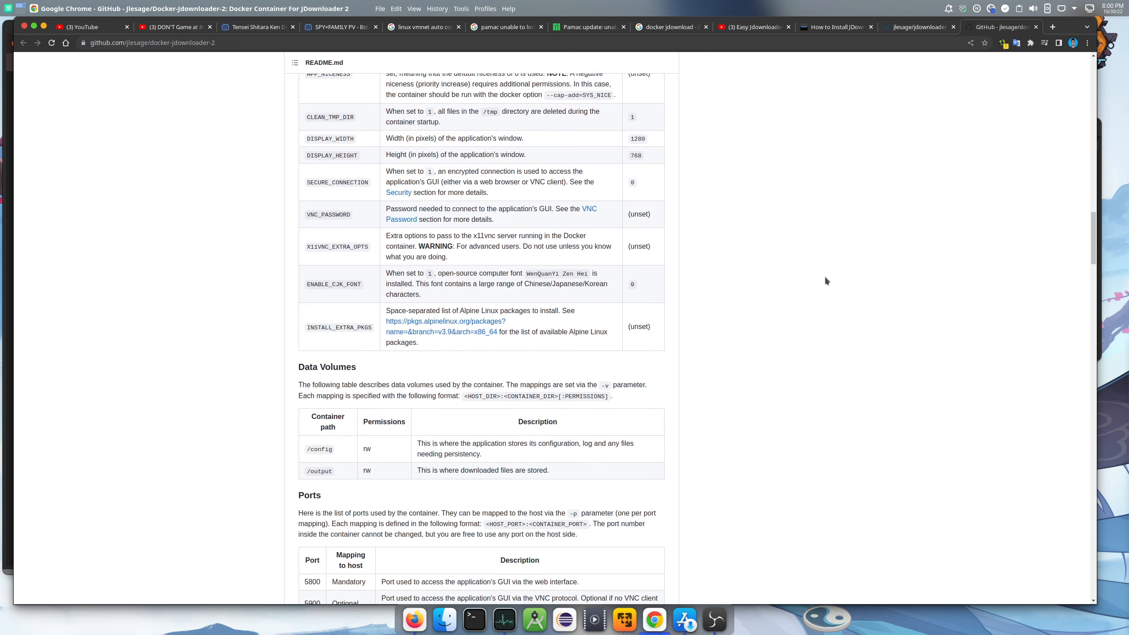
{"action": "scroll", "coordinate": [825, 280], "scroll_direction": "up", "scroll_amount": 4}
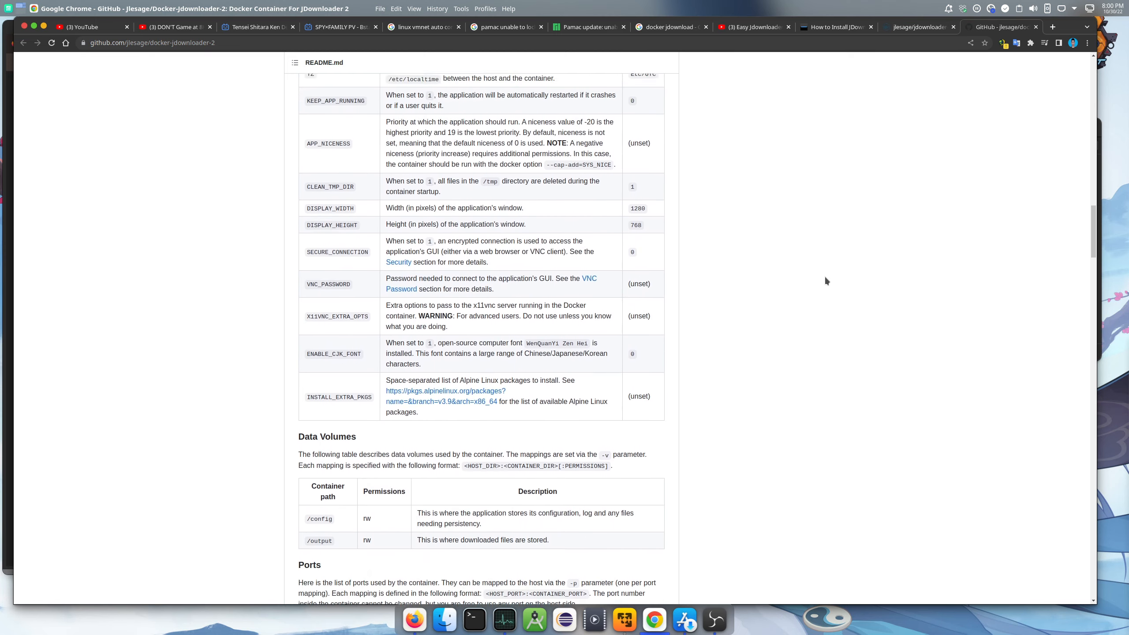
{"action": "scroll", "coordinate": [826, 279], "scroll_direction": "down", "scroll_amount": 11}
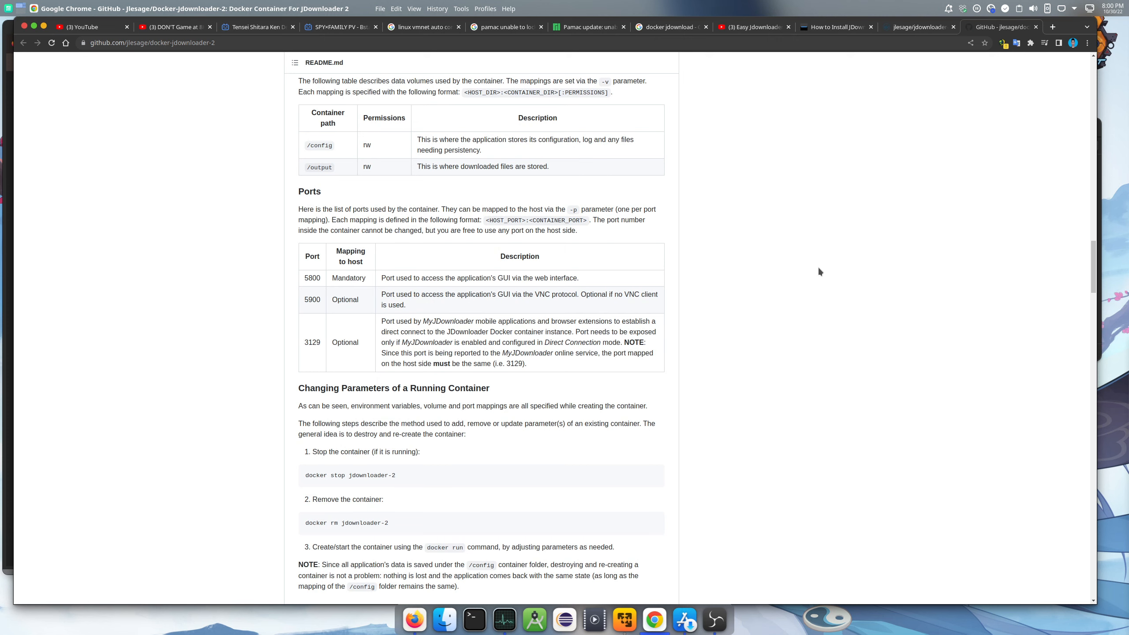
{"action": "scroll", "coordinate": [820, 271], "scroll_direction": "up", "scroll_amount": 20}
{"action": "scroll", "coordinate": [820, 271], "scroll_direction": "up", "scroll_amount": 6}
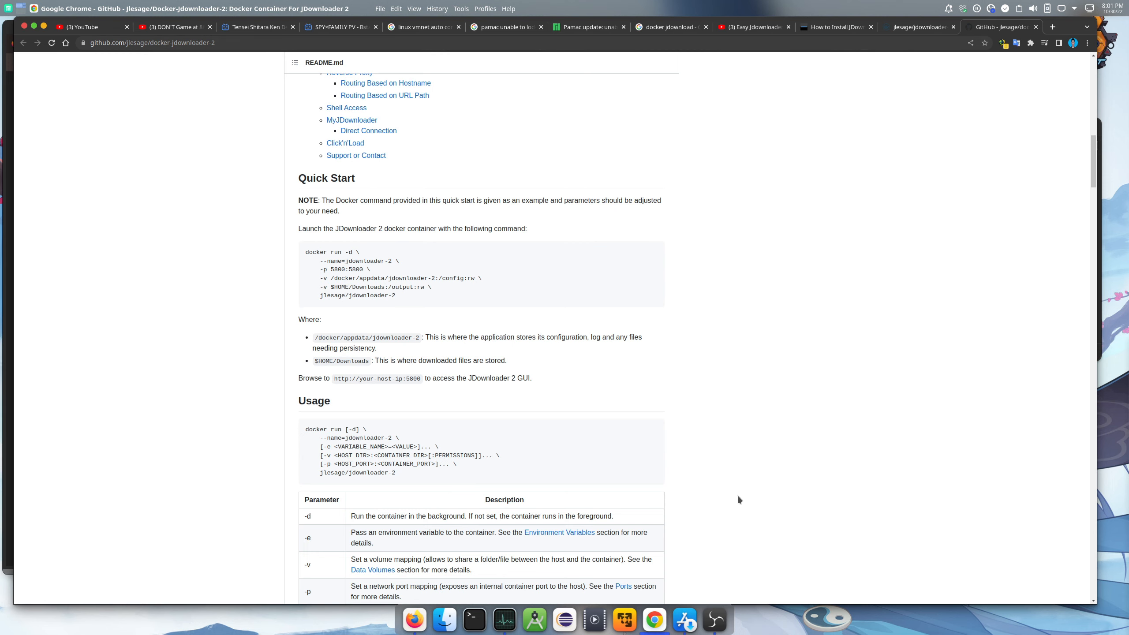
Start a new Portainer container and name it jdownloder2
{"action": "left_click", "coordinate": [414, 619]}
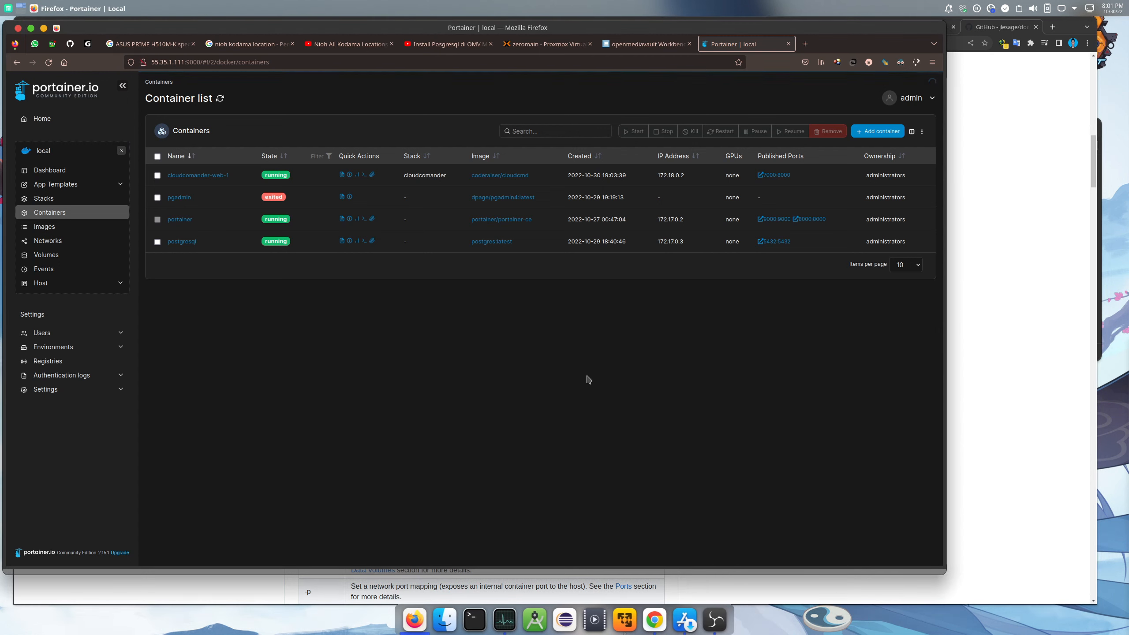
{"action": "left_click", "coordinate": [877, 131]}
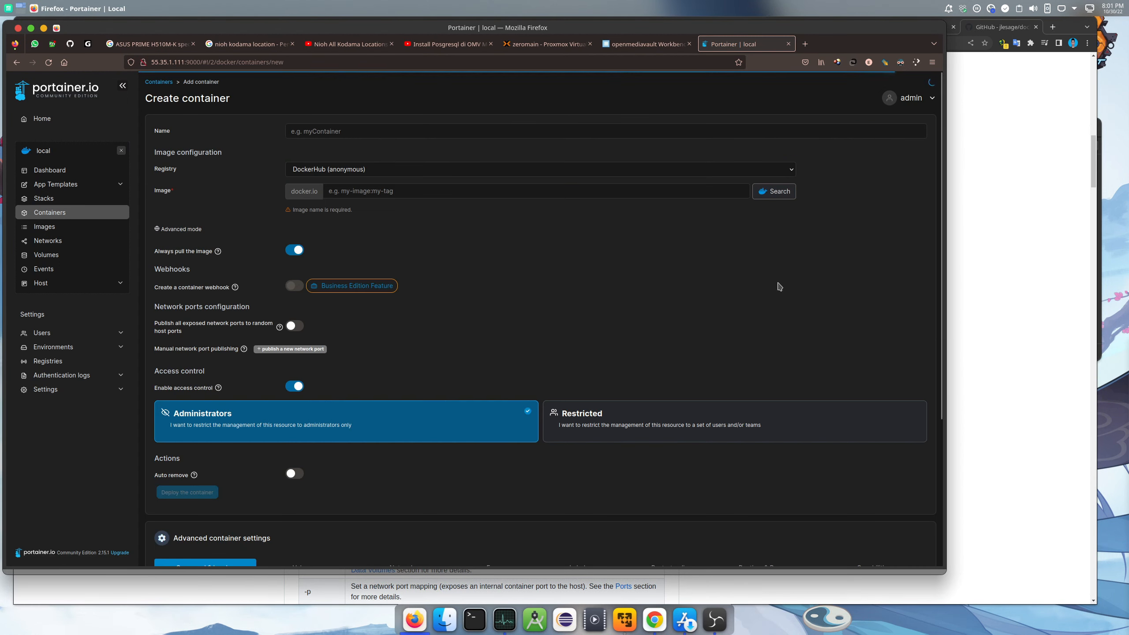
{"action": "left_click", "coordinate": [391, 131]}
{"action": "type", "text": "jdo"}
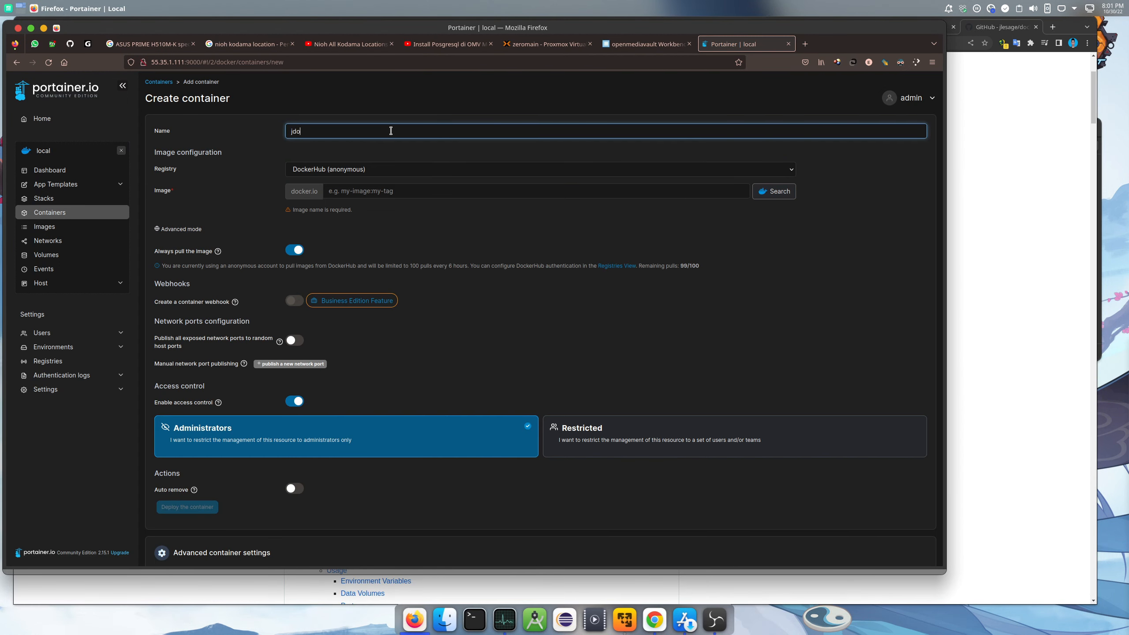
{"action": "type", "text": "wnlod"}
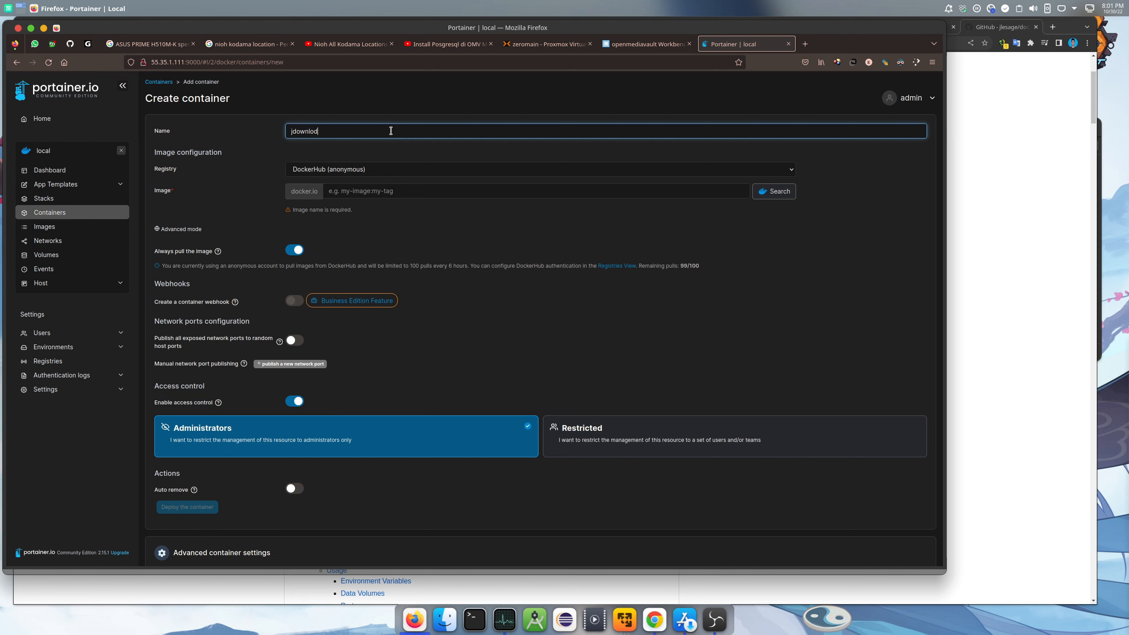
{"action": "type", "text": "er2"}
Copy the image name jlesage/jdownloader-2 from its Docker Hub page
{"action": "left_click", "coordinate": [1023, 136]}
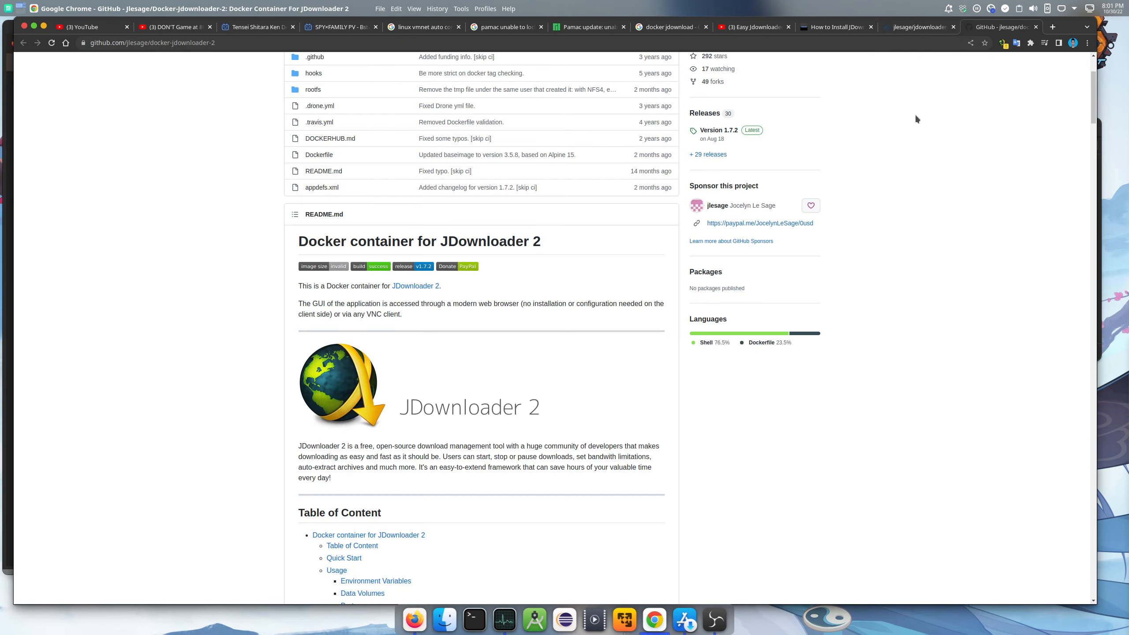
{"action": "left_click", "coordinate": [921, 27]}
{"action": "scroll", "coordinate": [593, 233], "scroll_direction": "up", "scroll_amount": 5}
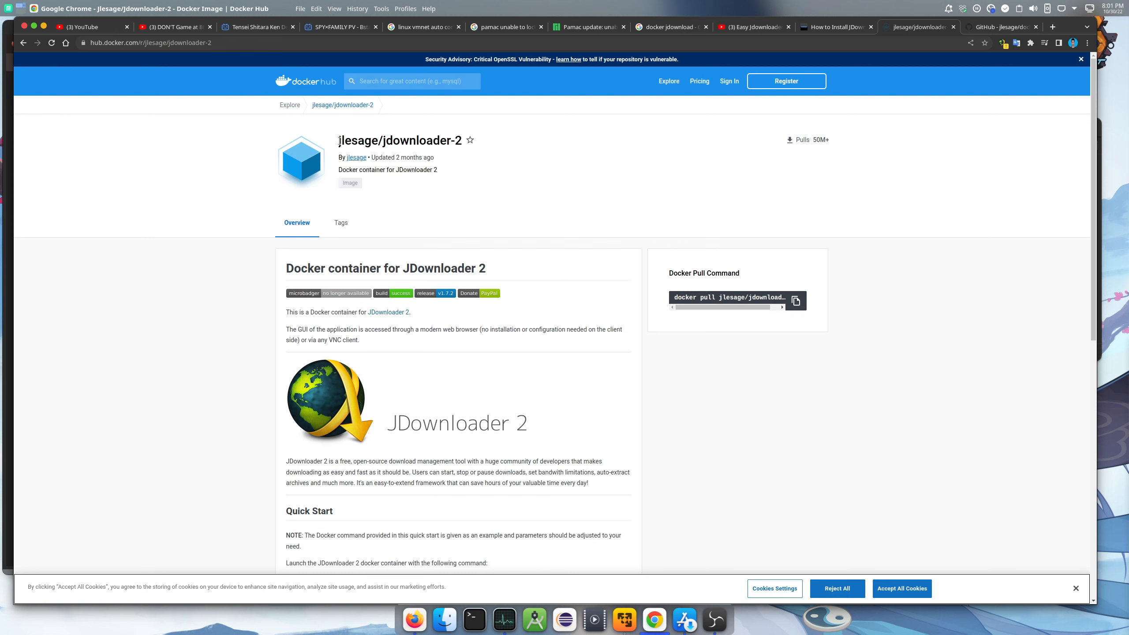
{"action": "left_click_drag", "start_coordinate": [339, 141], "coordinate": [462, 140]}
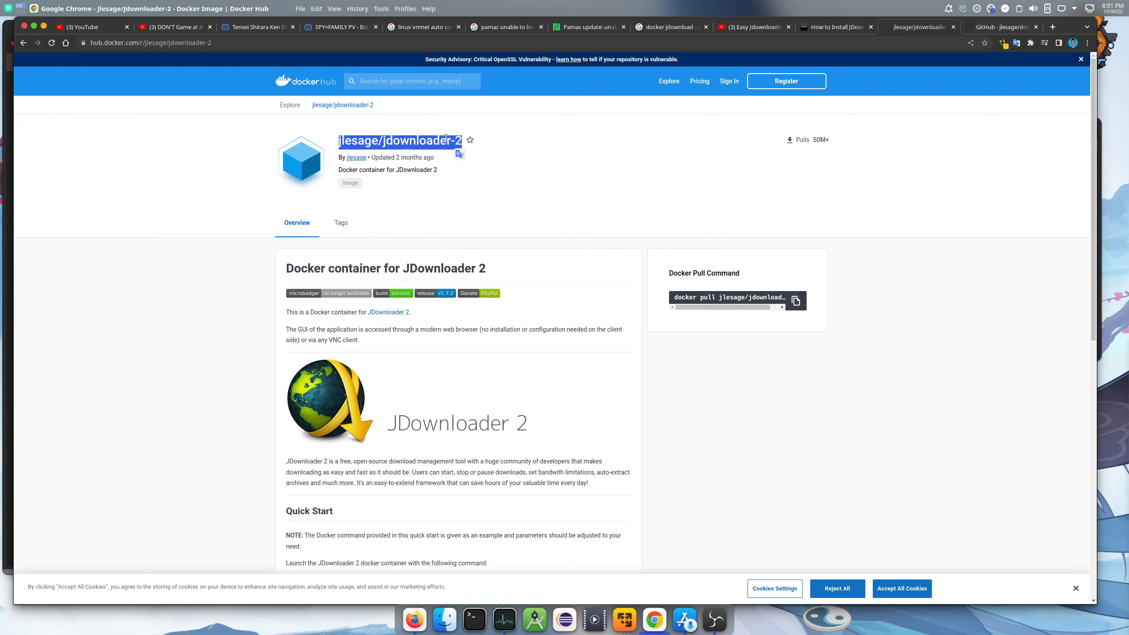
{"action": "right_click", "coordinate": [446, 138]}
{"action": "left_click", "coordinate": [468, 145]}
{"action": "scroll", "coordinate": [529, 282], "scroll_direction": "down", "scroll_amount": 7}
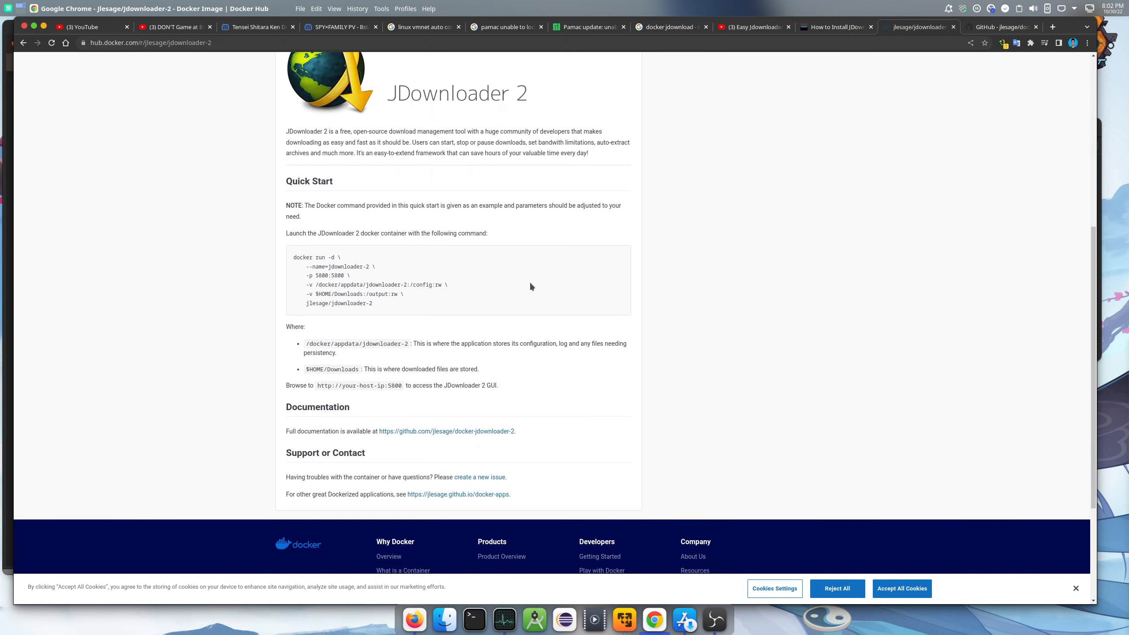
{"action": "scroll", "coordinate": [530, 284], "scroll_direction": "down", "scroll_amount": 2}
{"action": "scroll", "coordinate": [530, 285], "scroll_direction": "up", "scroll_amount": 10}
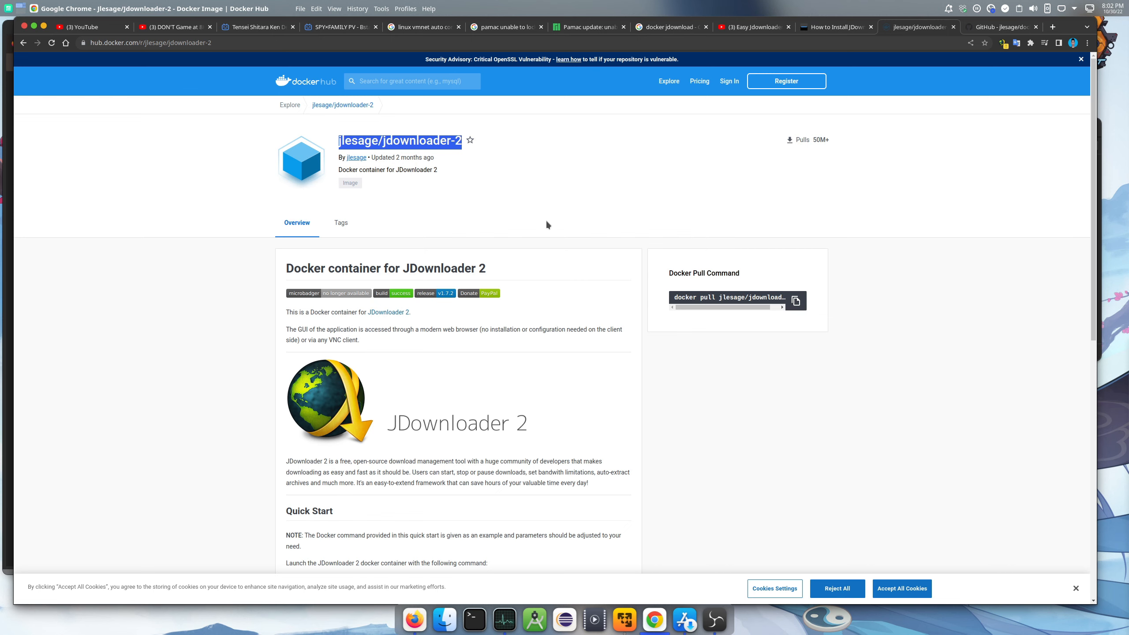
{"action": "scroll", "coordinate": [546, 225], "scroll_direction": "down", "scroll_amount": 1}
{"action": "scroll", "coordinate": [548, 224], "scroll_direction": "up", "scroll_amount": 1}
Paste jlesage/jdownloader-2 as the container image and add a network port mapping row
{"action": "left_click", "coordinate": [414, 619]}
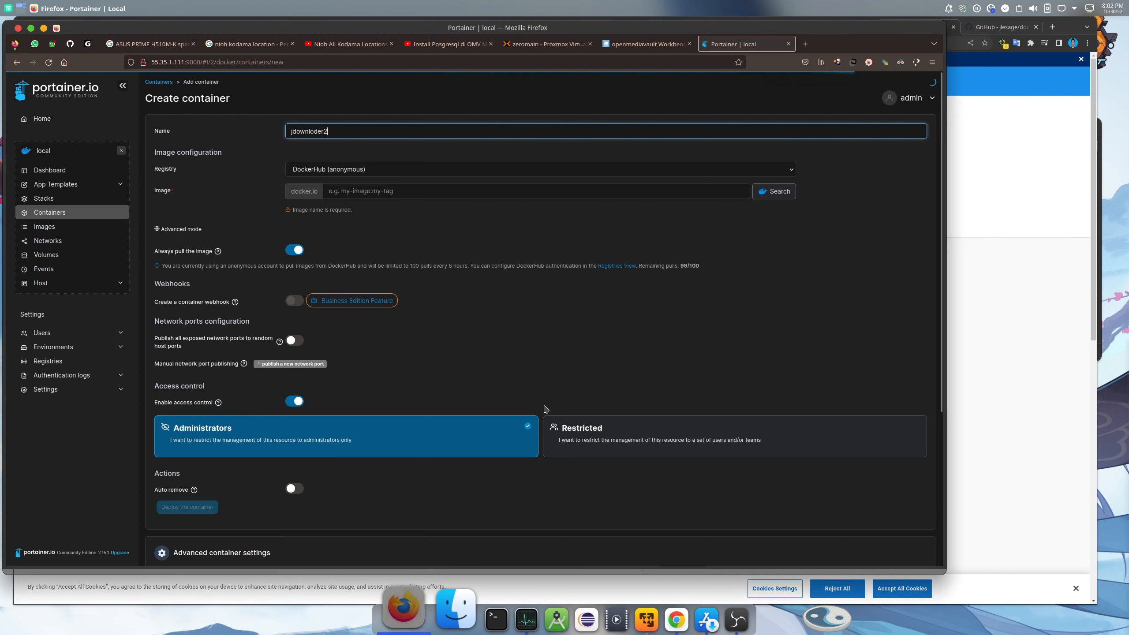
{"action": "right_click", "coordinate": [391, 191]}
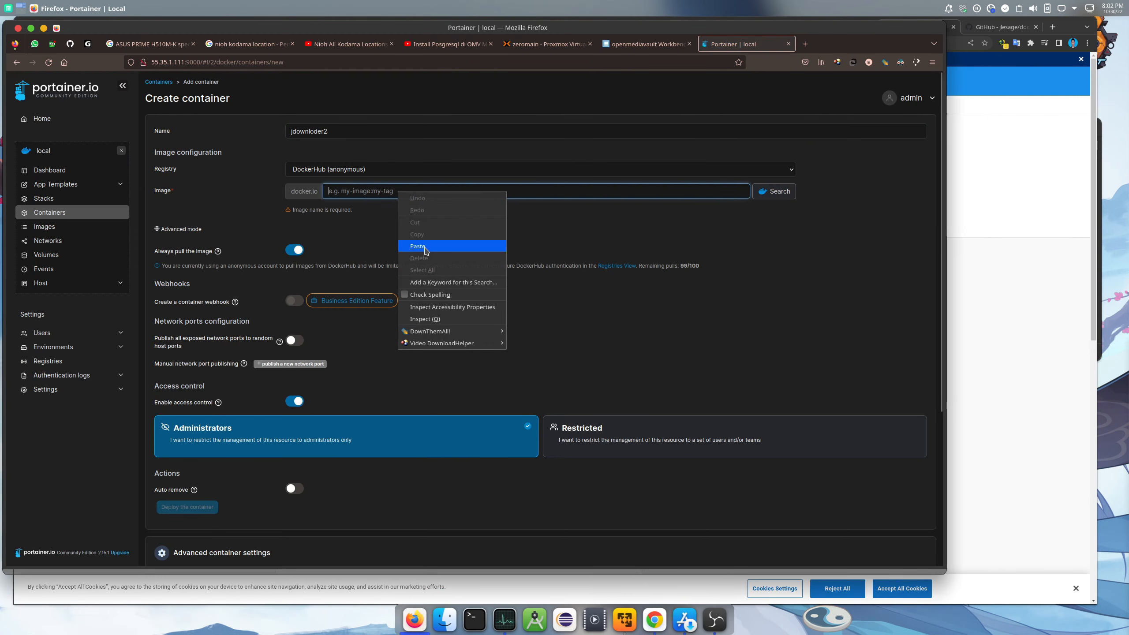
{"action": "left_click", "coordinate": [458, 247]}
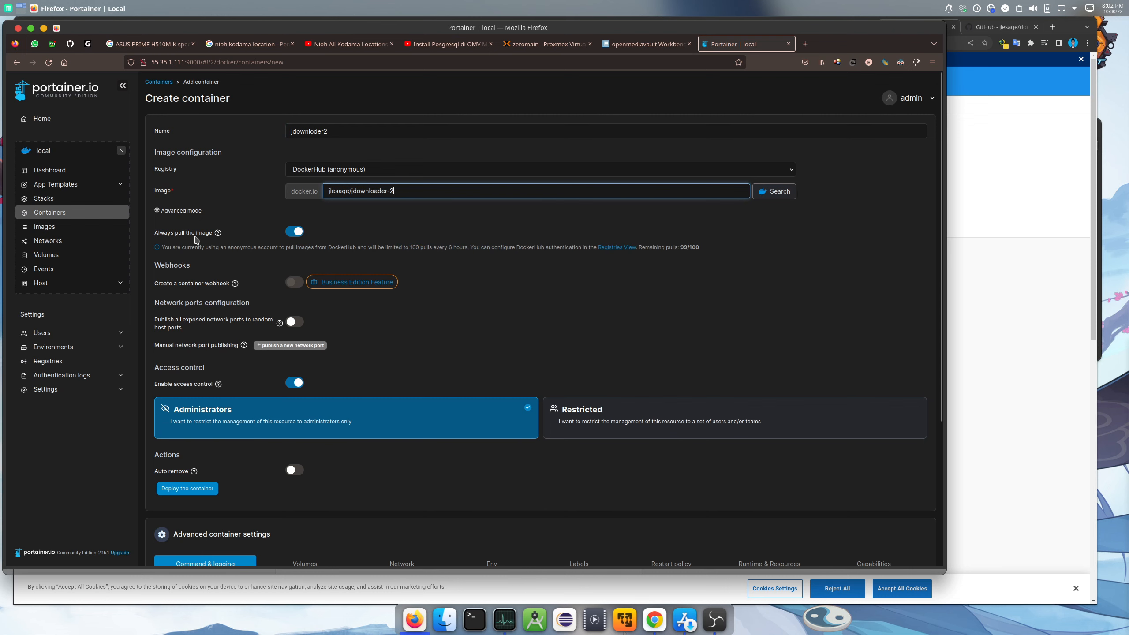
{"action": "left_click", "coordinate": [273, 345]}
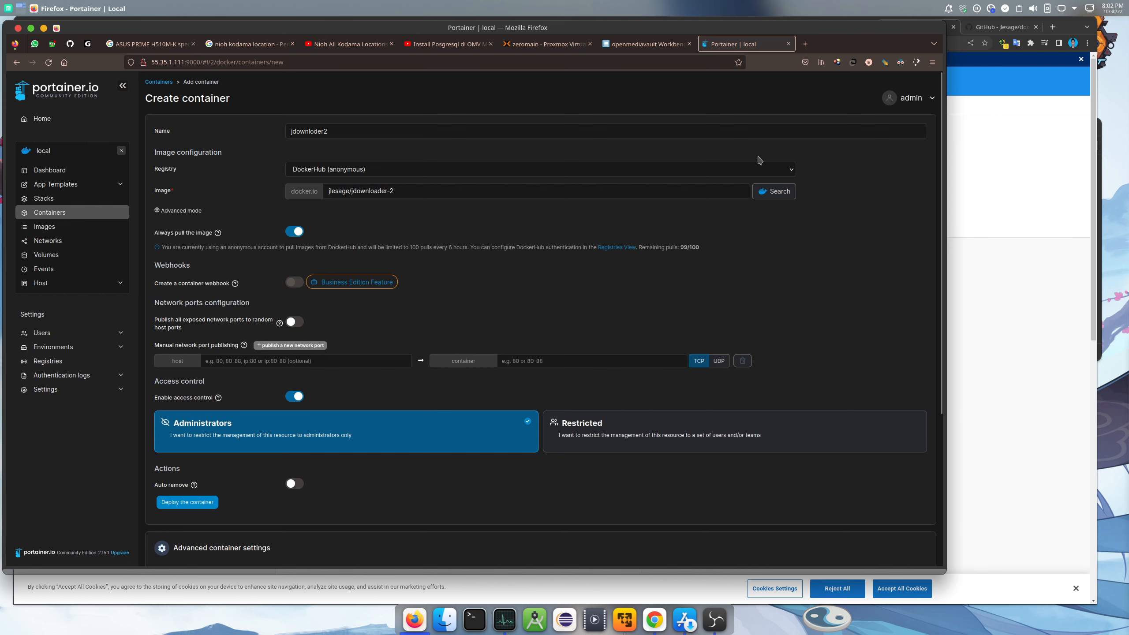
Look through the jdownloader-2 GitHub README for the Quick Start port settings
{"action": "left_click", "coordinate": [1032, 66]}
{"action": "left_click", "coordinate": [1003, 27]}
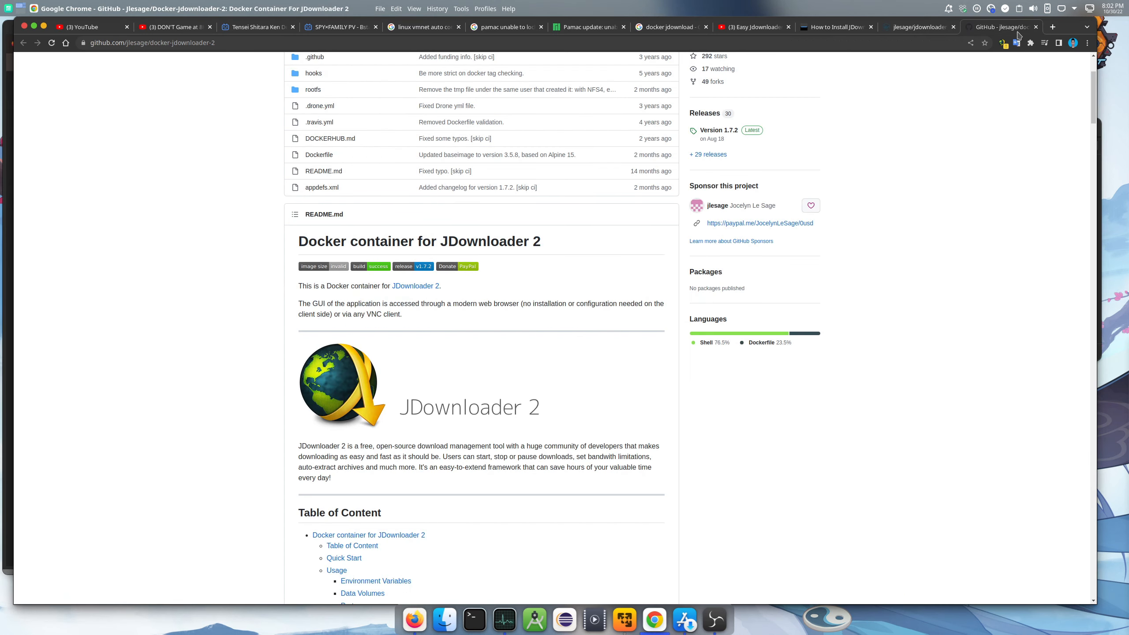
{"action": "scroll", "coordinate": [458, 329], "scroll_direction": "down", "scroll_amount": 10}
{"action": "scroll", "coordinate": [456, 333], "scroll_direction": "down", "scroll_amount": 2}
{"action": "scroll", "coordinate": [472, 337], "scroll_direction": "down", "scroll_amount": 2}
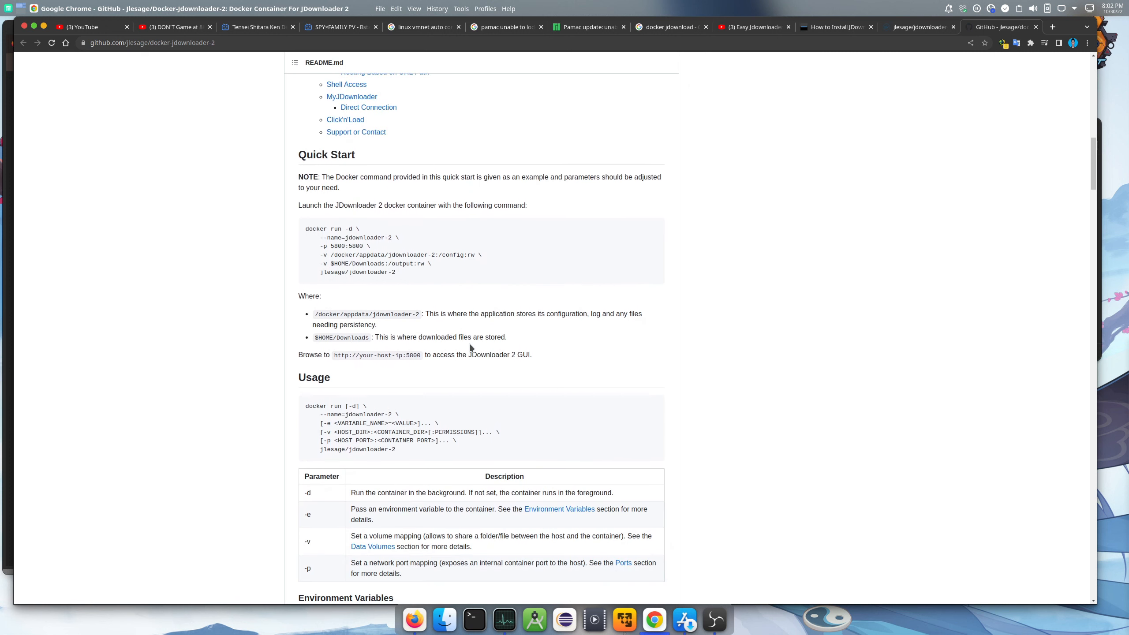
{"action": "scroll", "coordinate": [470, 348], "scroll_direction": "up", "scroll_amount": 1}
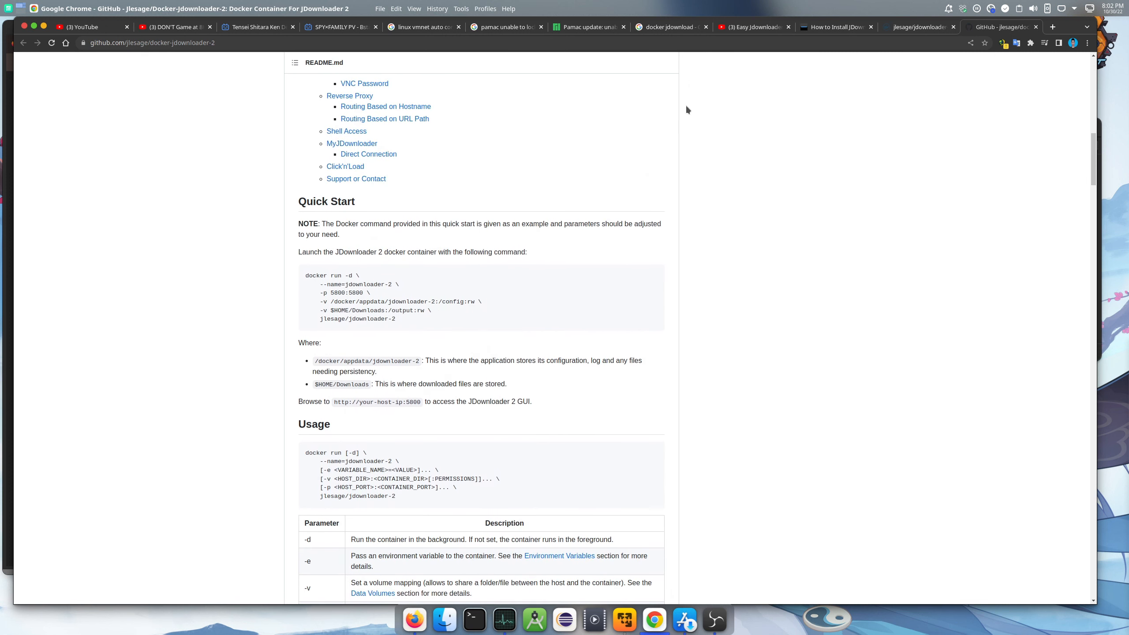
{"action": "left_click", "coordinate": [414, 619]}
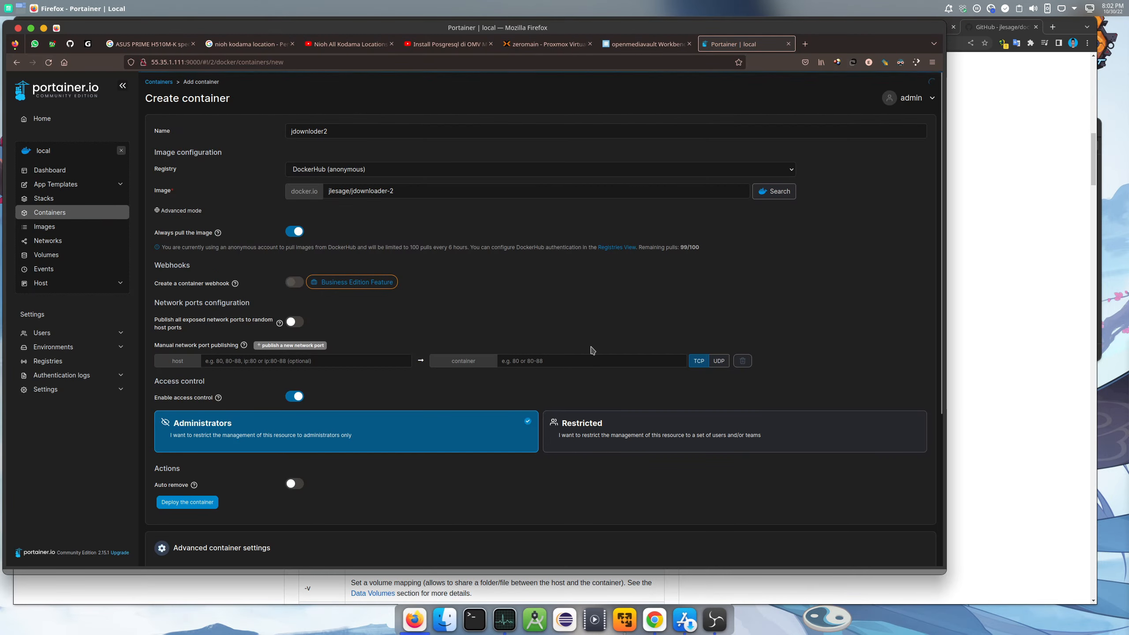
{"action": "left_click", "coordinate": [804, 44]}
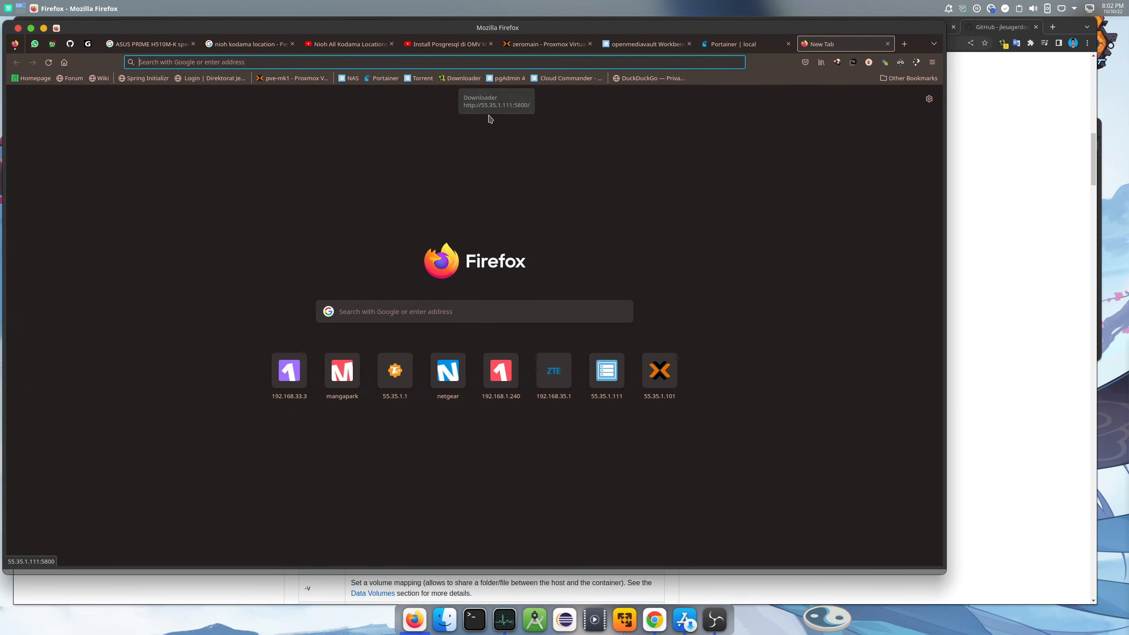
{"action": "left_click", "coordinate": [746, 44]}
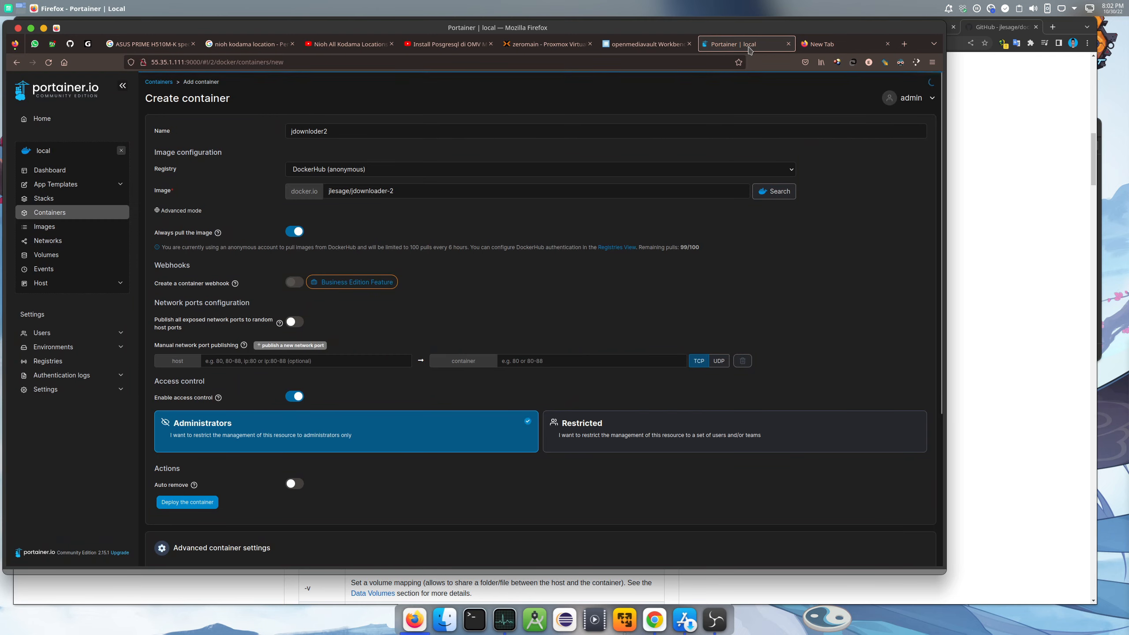
Copy port 5800 from the README's Quick Start docker run command
{"action": "left_click", "coordinate": [1005, 28]}
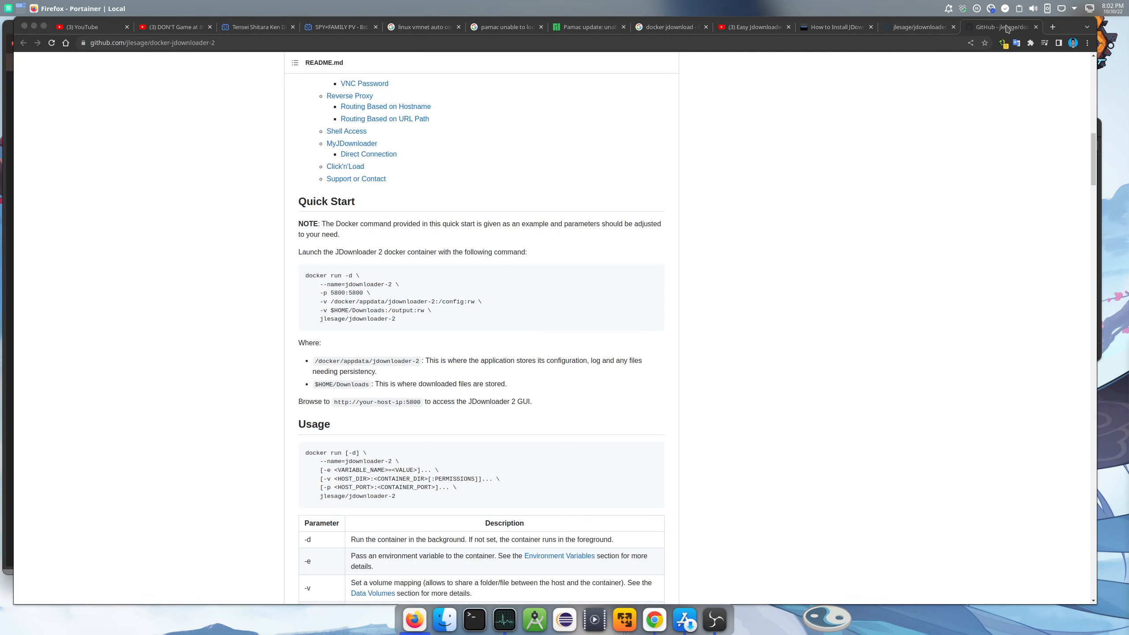
{"action": "double_click", "coordinate": [337, 294]}
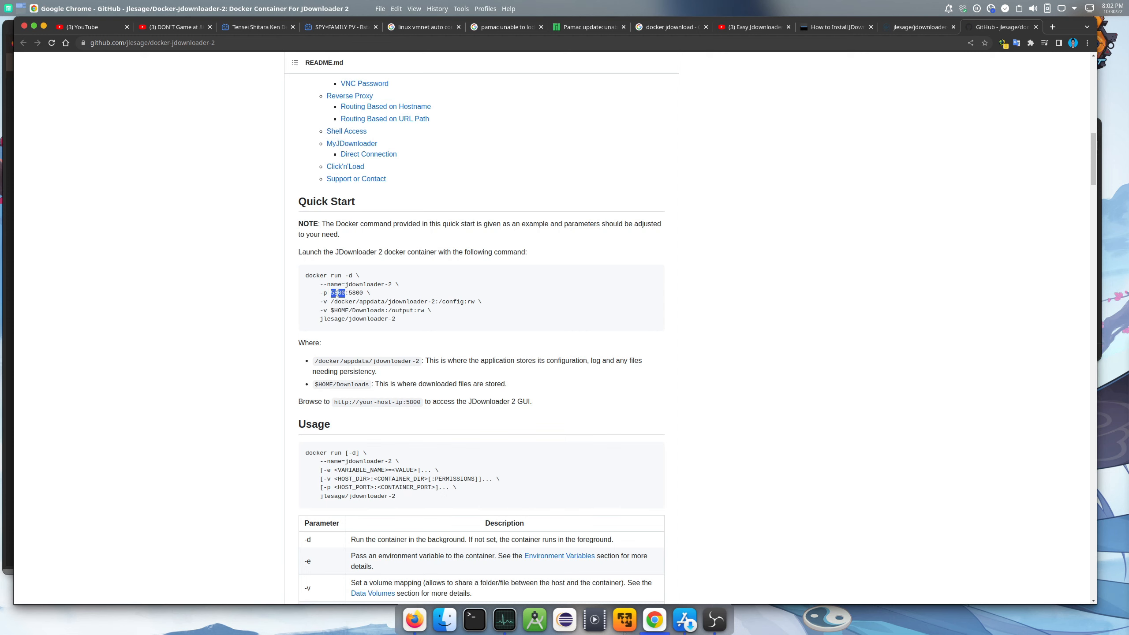
{"action": "right_click", "coordinate": [337, 293]}
{"action": "left_click", "coordinate": [351, 301]}
{"action": "left_click", "coordinate": [414, 620]}
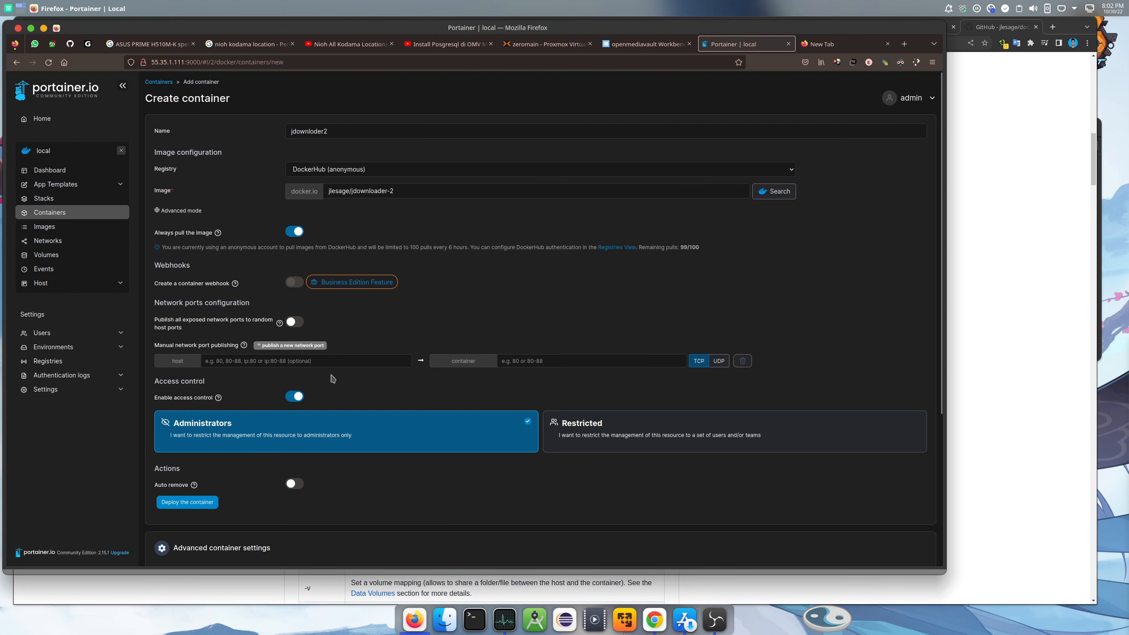
Publish host port 5800 to container port 5800
{"action": "right_click", "coordinate": [333, 361]}
{"action": "left_click", "coordinate": [356, 418]}
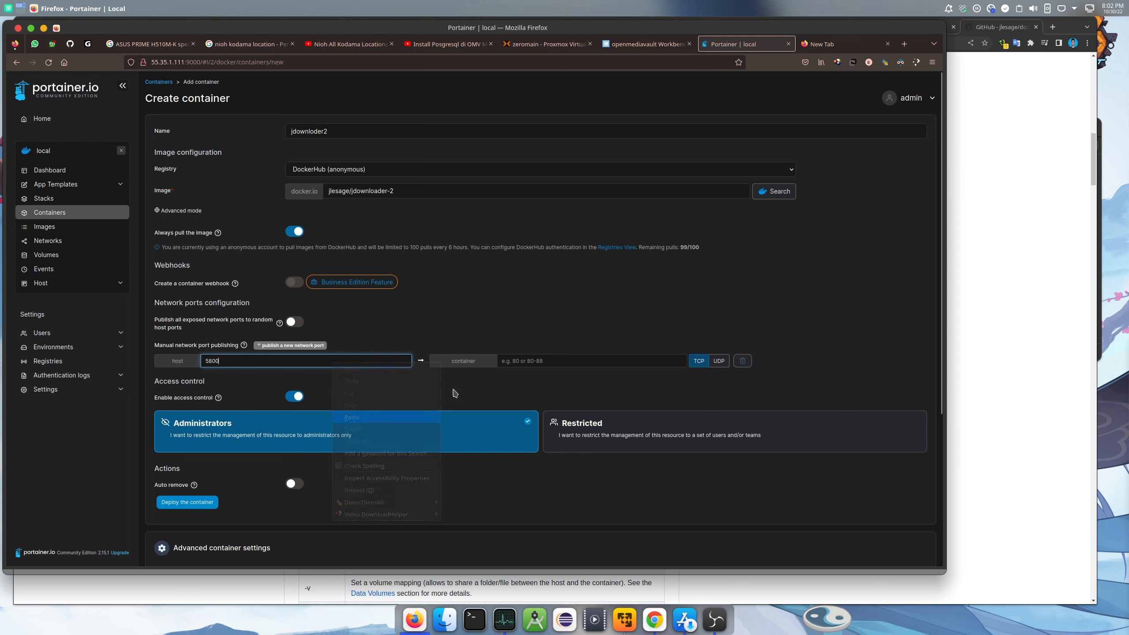
{"action": "right_click", "coordinate": [544, 361]}
{"action": "left_click", "coordinate": [577, 417]}
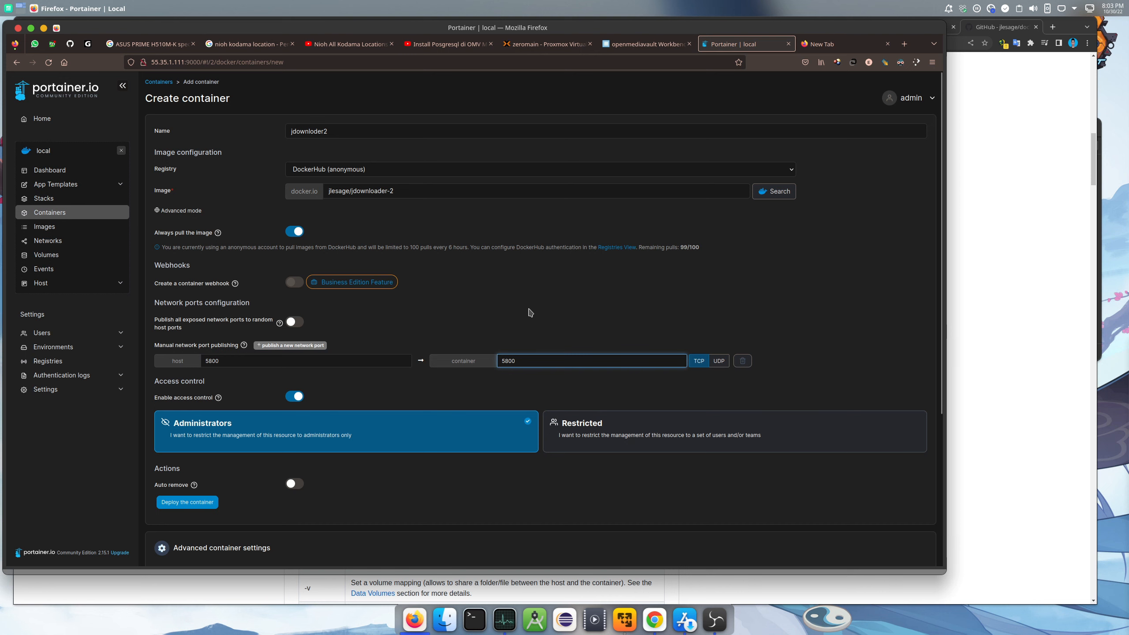
Add two volume mapping rows in the container's Volumes settings
{"action": "scroll", "coordinate": [537, 296], "scroll_direction": "down", "scroll_amount": 5}
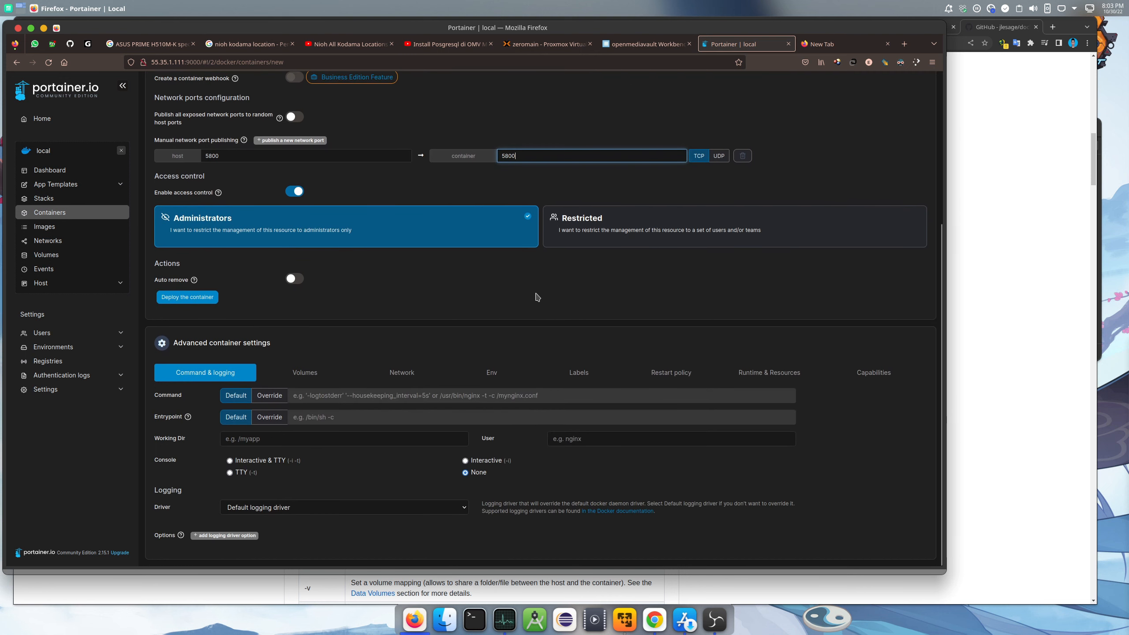
{"action": "left_click", "coordinate": [314, 376]}
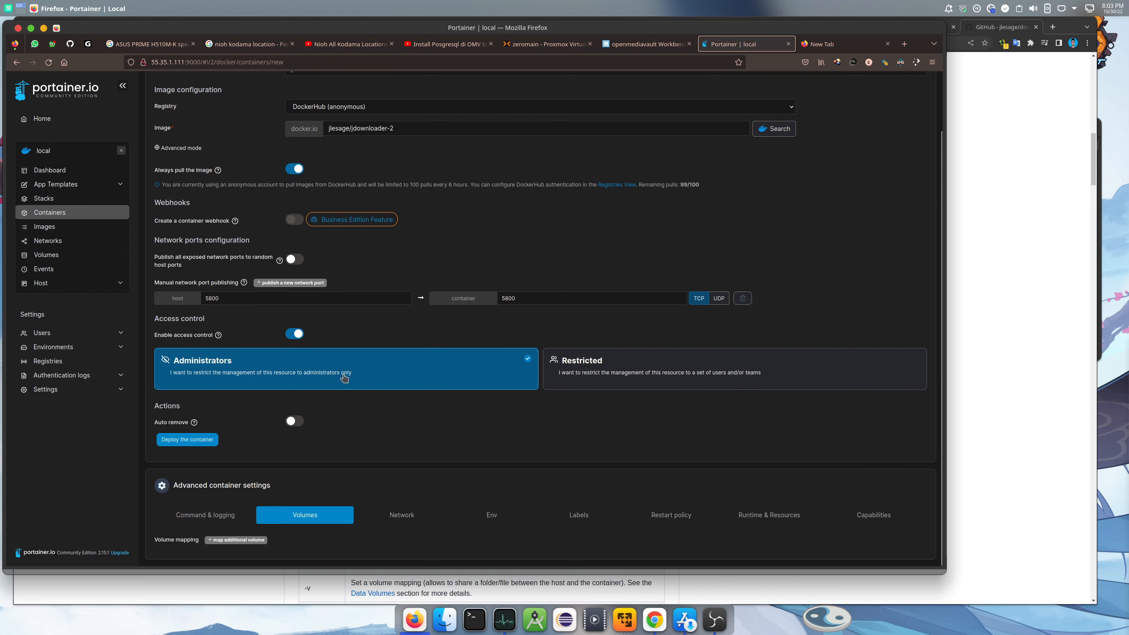
{"action": "left_click", "coordinate": [235, 539]}
{"action": "left_click", "coordinate": [235, 539]}
{"action": "scroll", "coordinate": [234, 543], "scroll_direction": "down", "scroll_amount": 2}
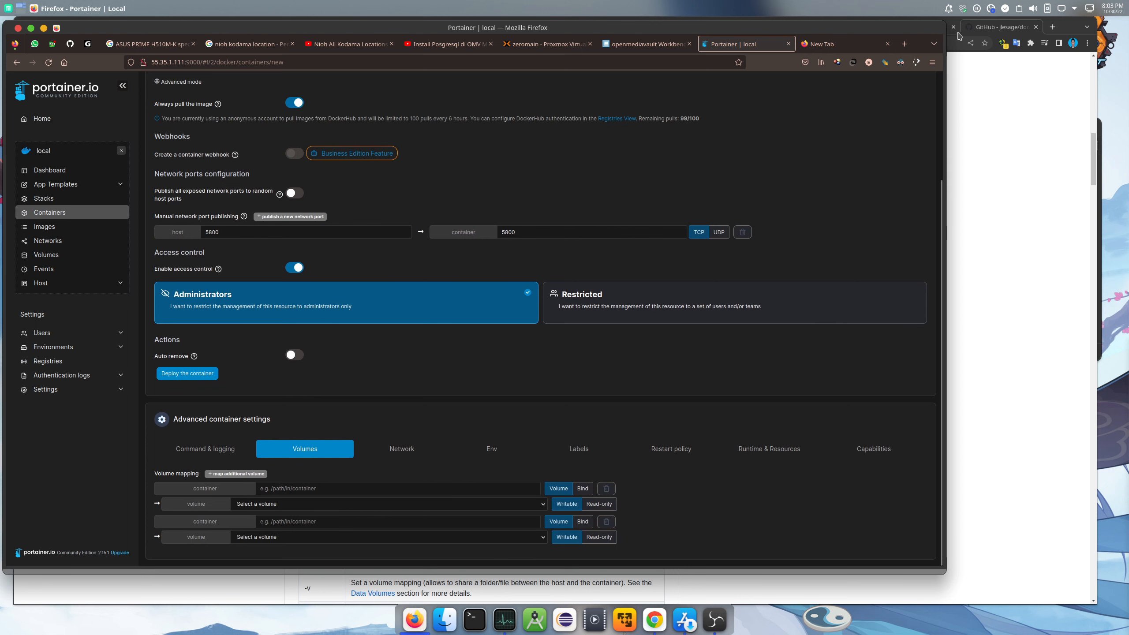
Set the first volume's container path to /config, copied from the README, as a bind mount
{"action": "left_click", "coordinate": [976, 32]}
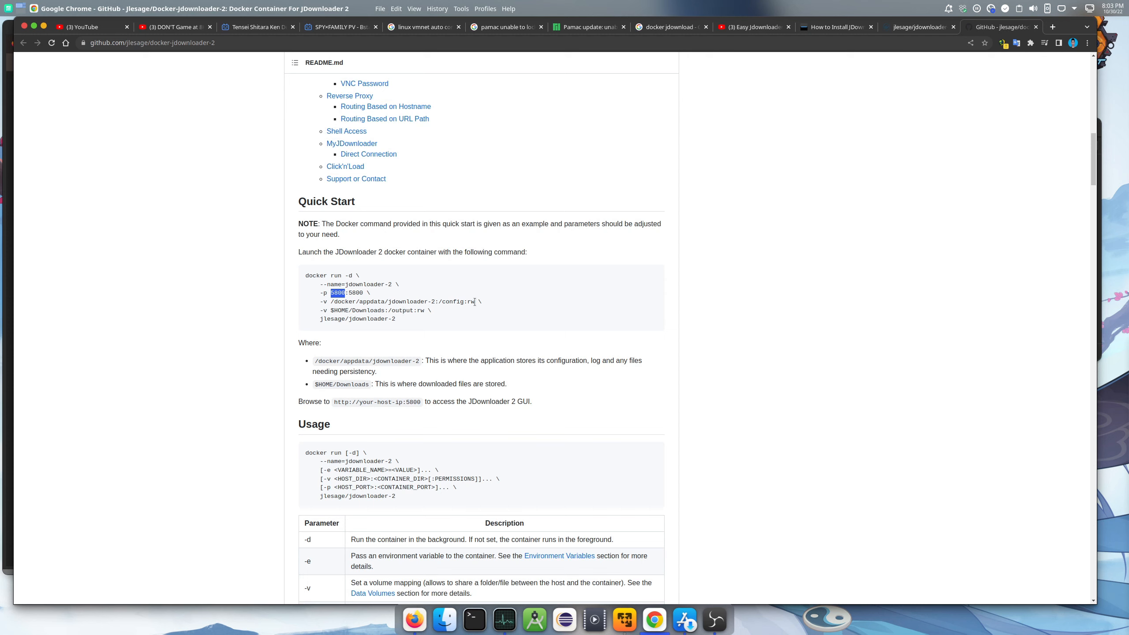
{"action": "left_click_drag", "start_coordinate": [463, 301], "coordinate": [439, 302]}
{"action": "right_click", "coordinate": [454, 303]}
{"action": "left_click", "coordinate": [473, 311]}
{"action": "left_click", "coordinate": [414, 619]}
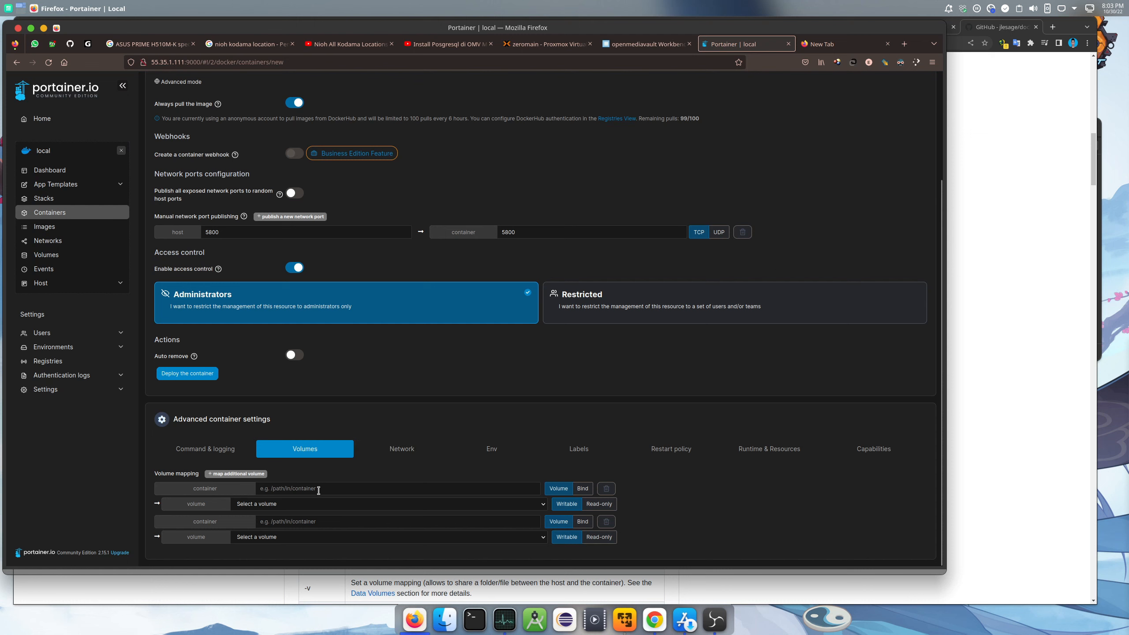
{"action": "left_click", "coordinate": [318, 488]}
{"action": "key", "text": "ctrl+v"}
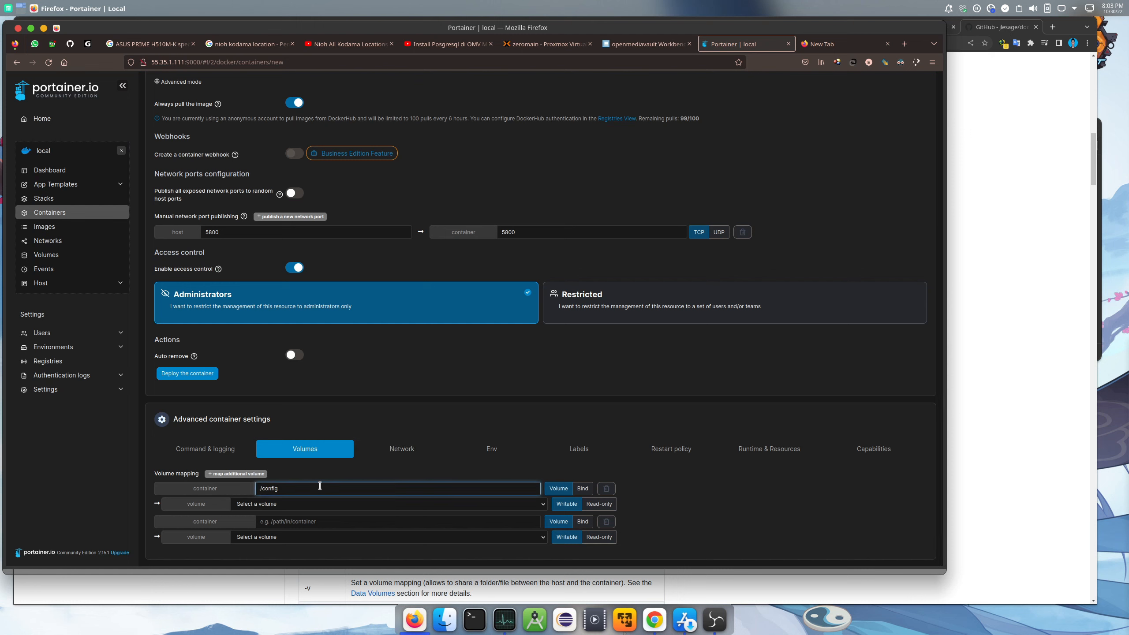
{"action": "left_click", "coordinate": [587, 491]}
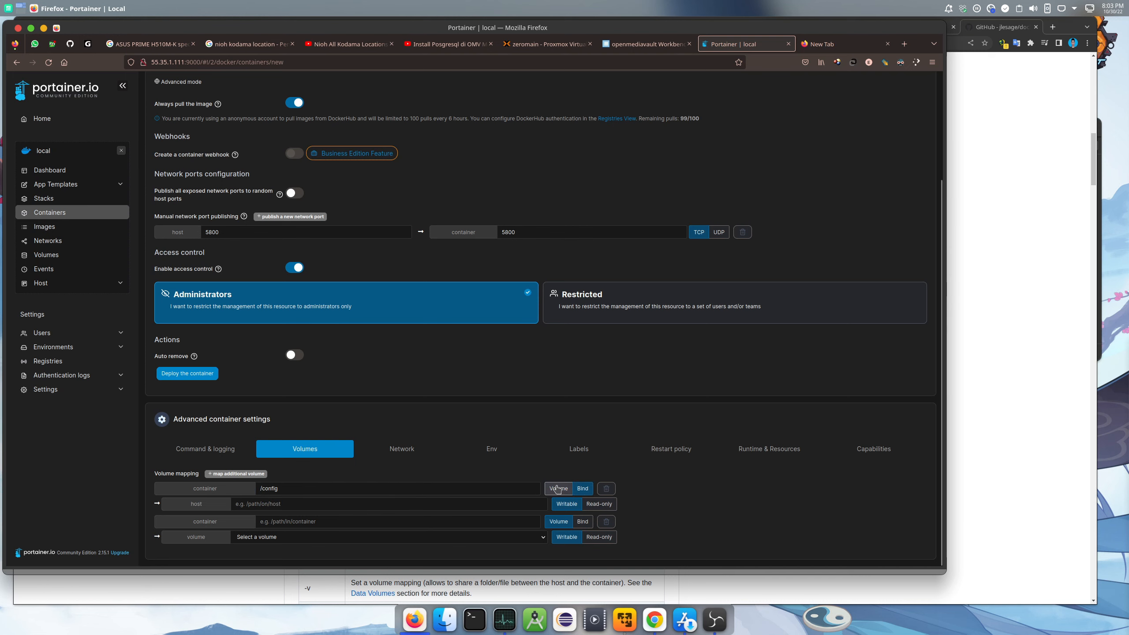
{"action": "left_click", "coordinate": [646, 43]}
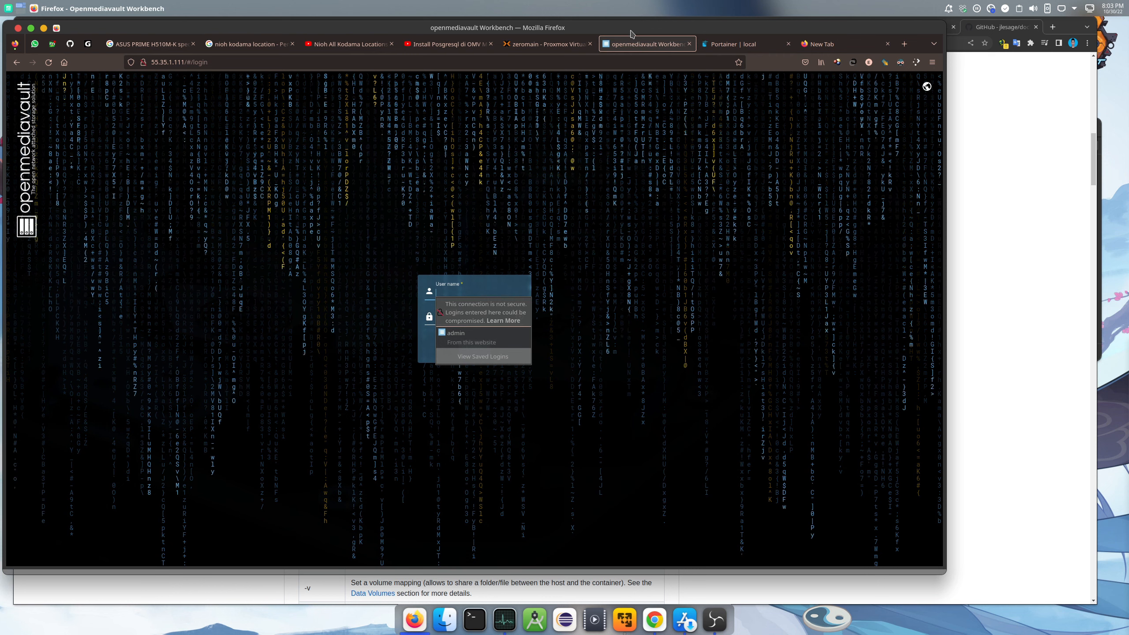
Log in to openmediavault and copy the docker share's absolute path from Storage > Shared Folders
{"action": "left_click", "coordinate": [458, 336]}
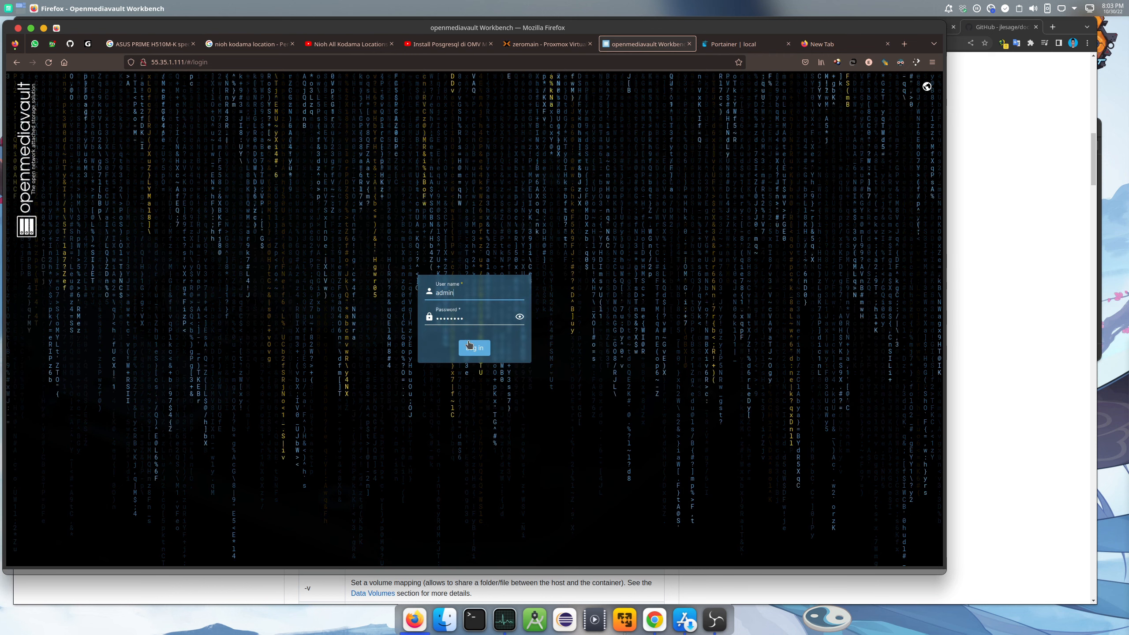
{"action": "left_click", "coordinate": [474, 348]}
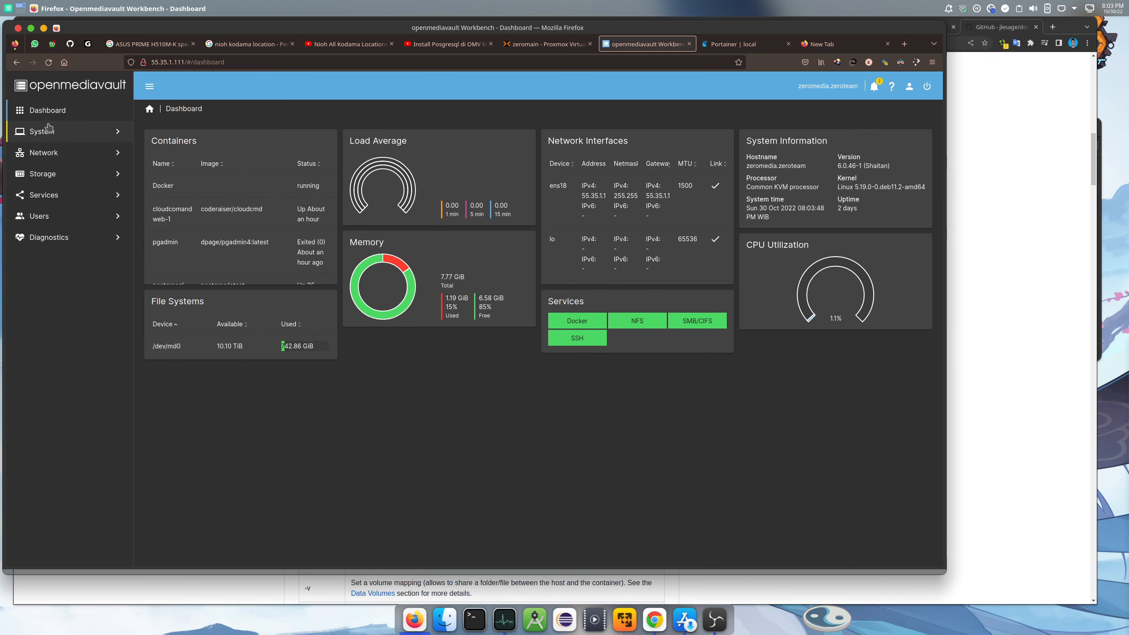
{"action": "left_click", "coordinate": [60, 176]}
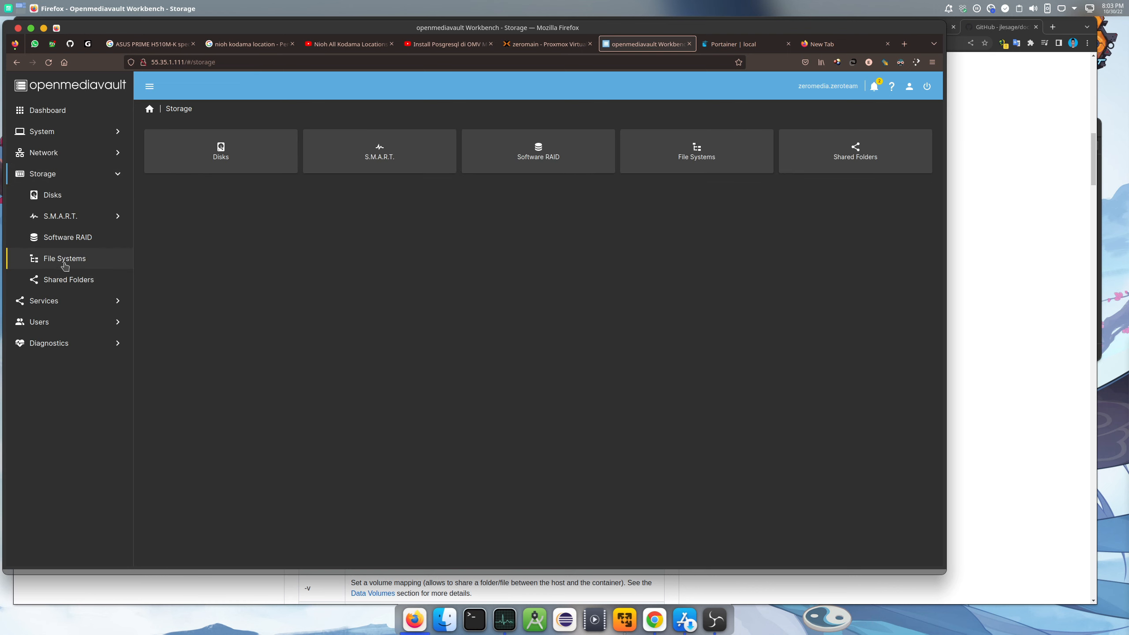
{"action": "left_click_drag", "start_coordinate": [65, 262], "coordinate": [65, 265]}
{"action": "left_click", "coordinate": [65, 283]}
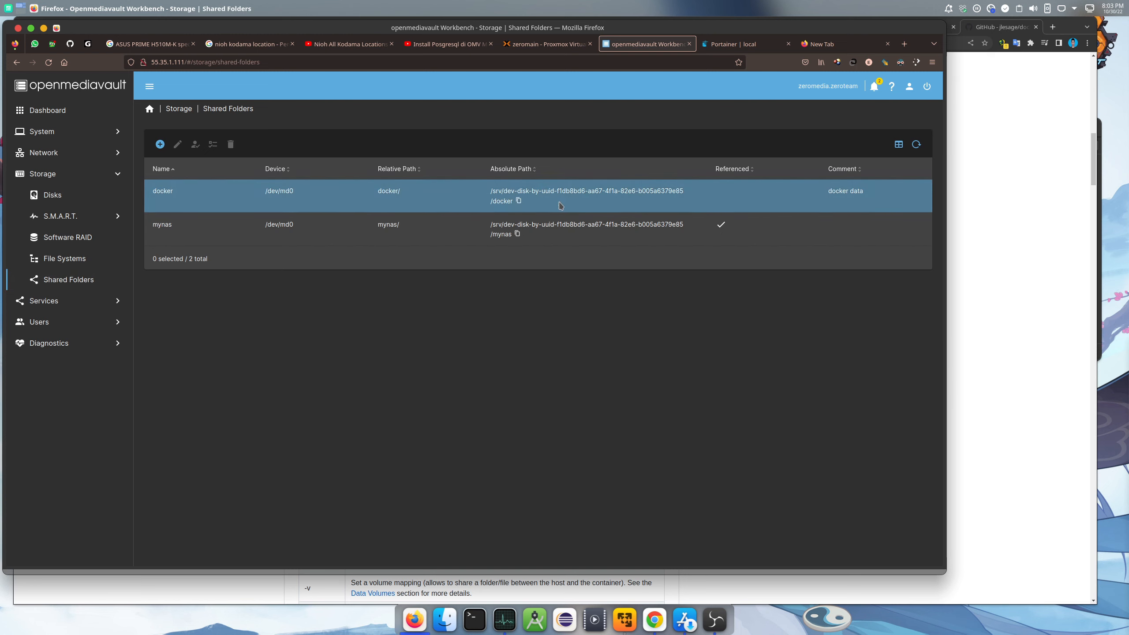
{"action": "left_click", "coordinate": [518, 202]}
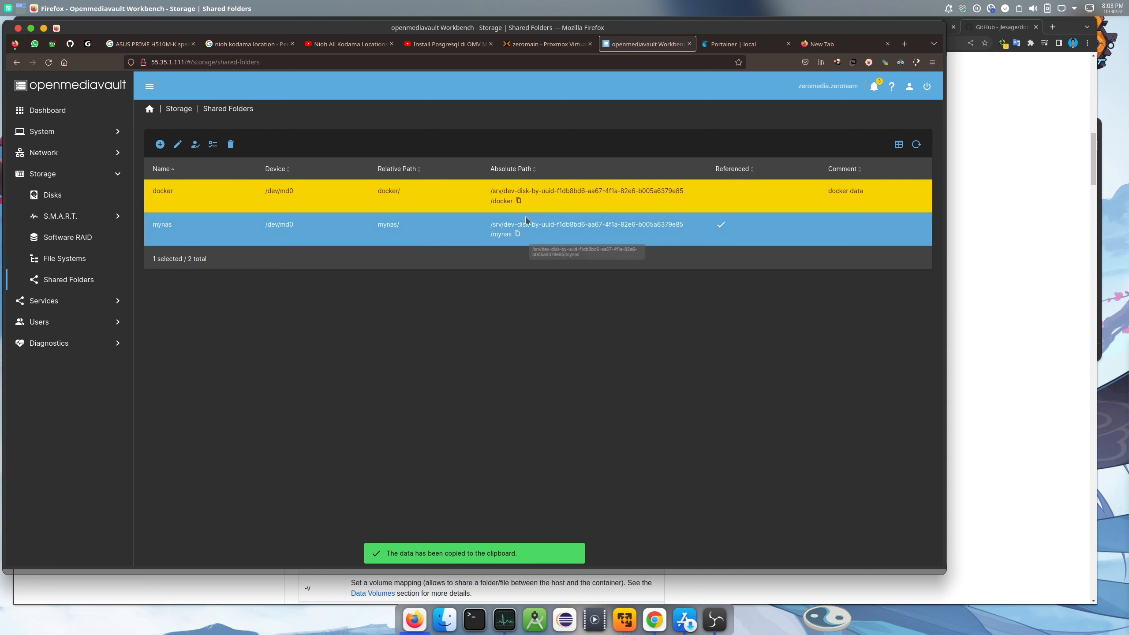
Set the /config bind's host path to the jd2 folder on the docker share
{"action": "left_click", "coordinate": [739, 44]}
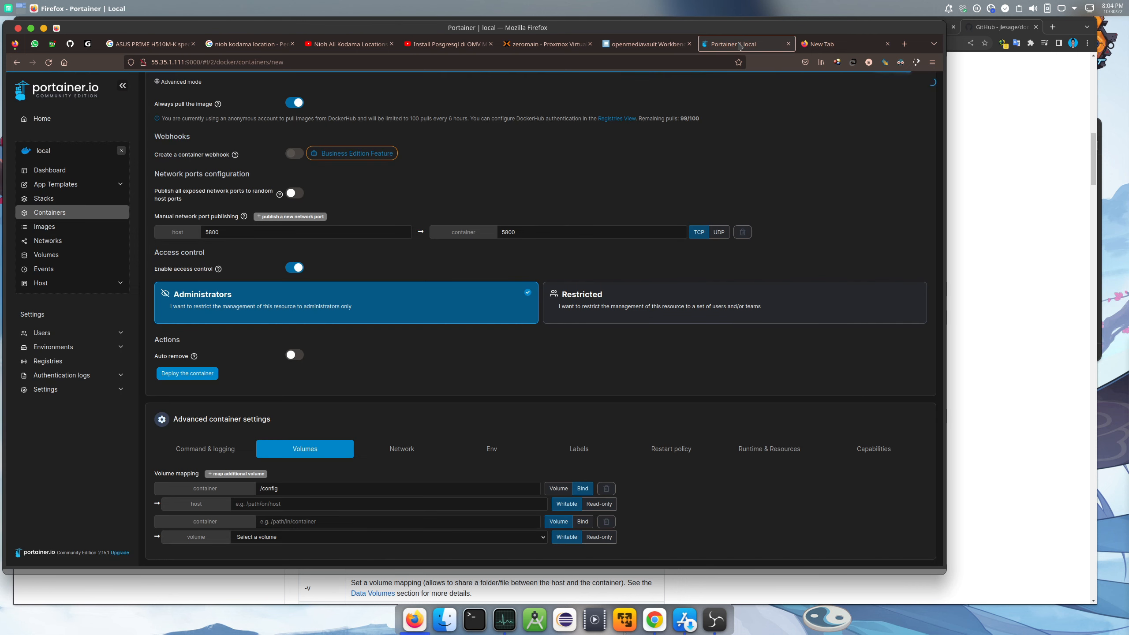
{"action": "left_click", "coordinate": [294, 504]}
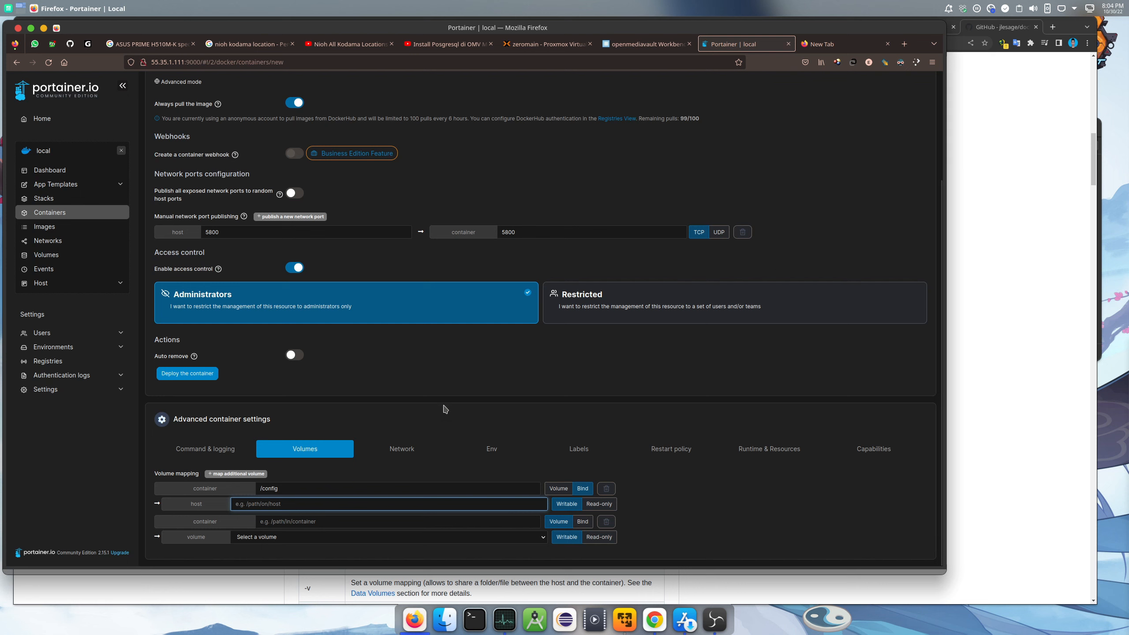
{"action": "key", "text": "ctrl+v"}
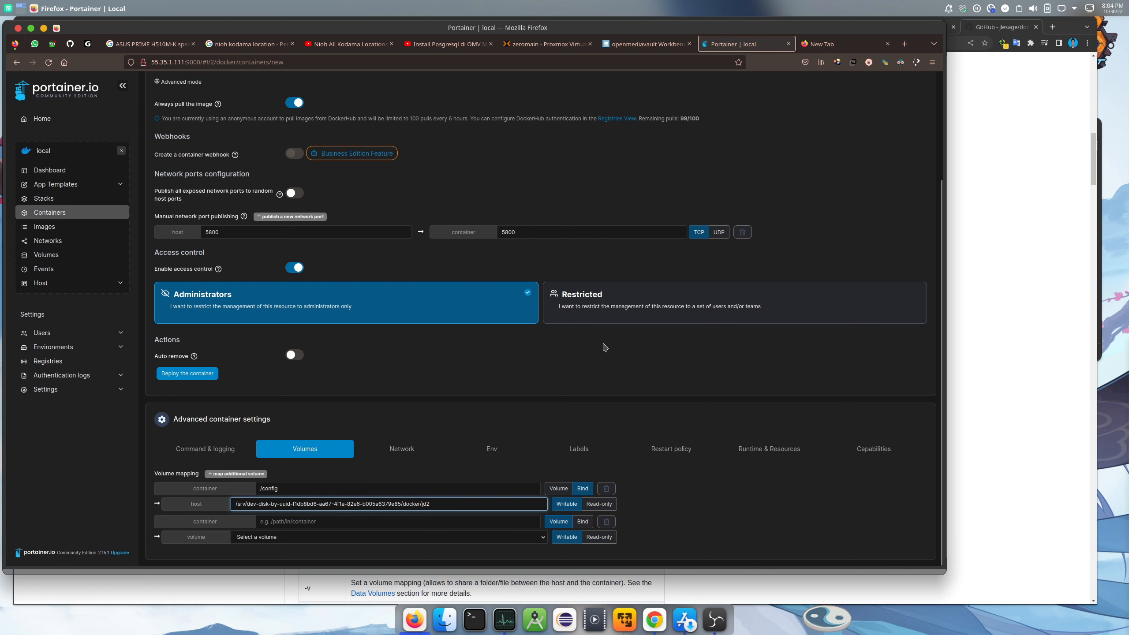
Copy /output from the README's Quick Start command
{"action": "left_click", "coordinate": [1011, 32]}
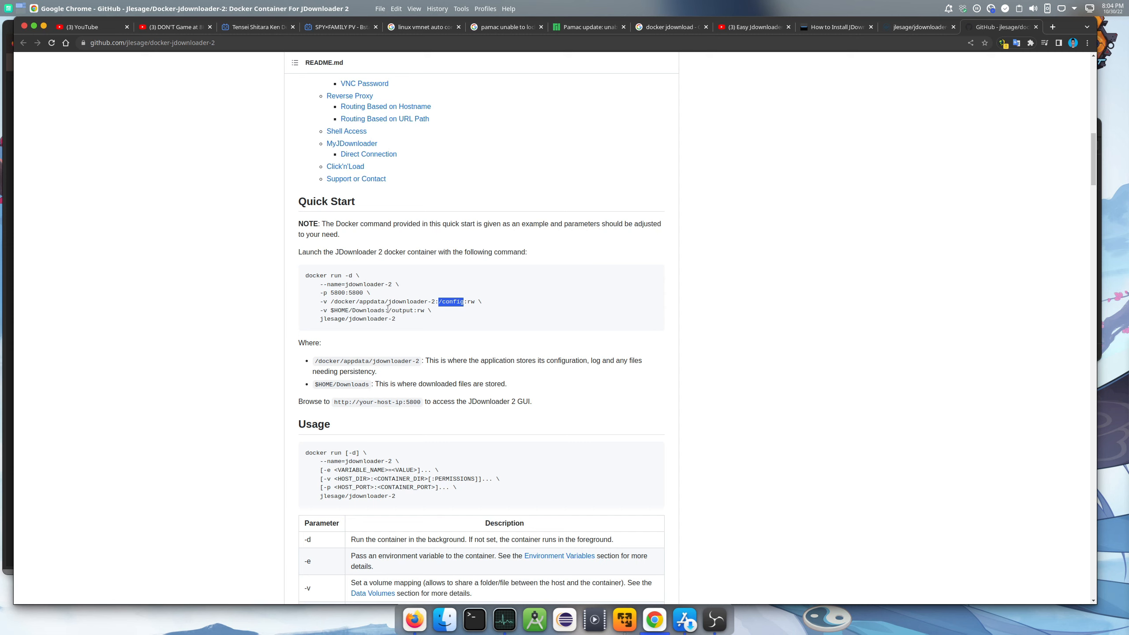
{"action": "left_click_drag", "start_coordinate": [388, 310], "coordinate": [413, 310]}
{"action": "right_click", "coordinate": [403, 317]}
{"action": "left_click", "coordinate": [427, 318]}
{"action": "left_click", "coordinate": [916, 28]}
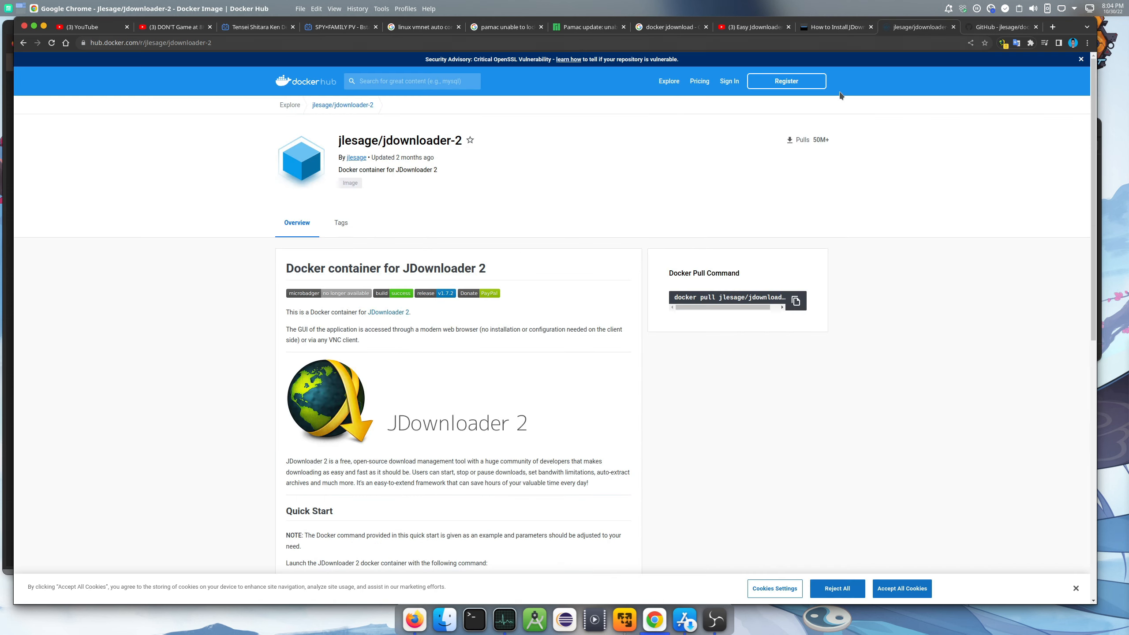
{"action": "left_click", "coordinate": [982, 30]}
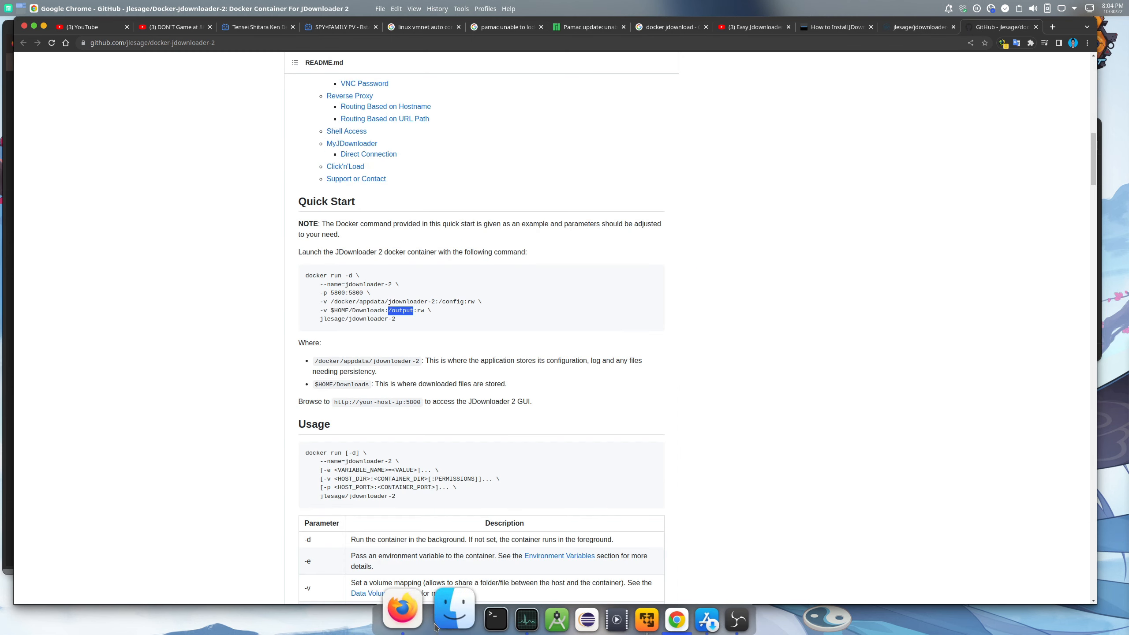
{"action": "left_click", "coordinate": [416, 621]}
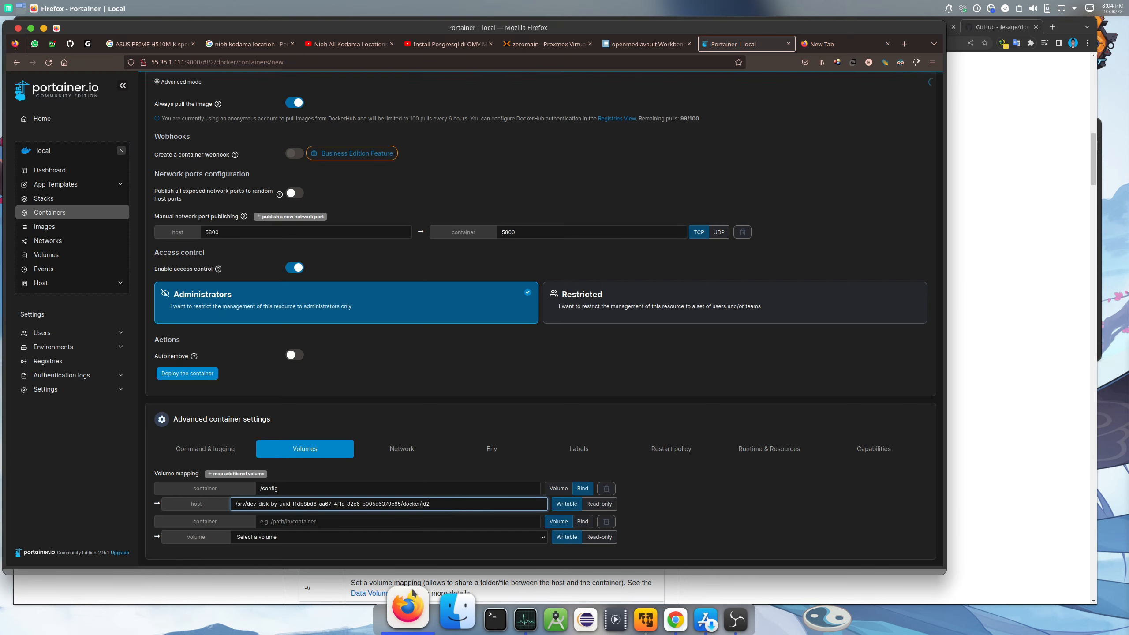
Paste /output as the second container path and make it a bind mount
{"action": "left_click", "coordinate": [307, 523]}
{"action": "right_click", "coordinate": [308, 523]}
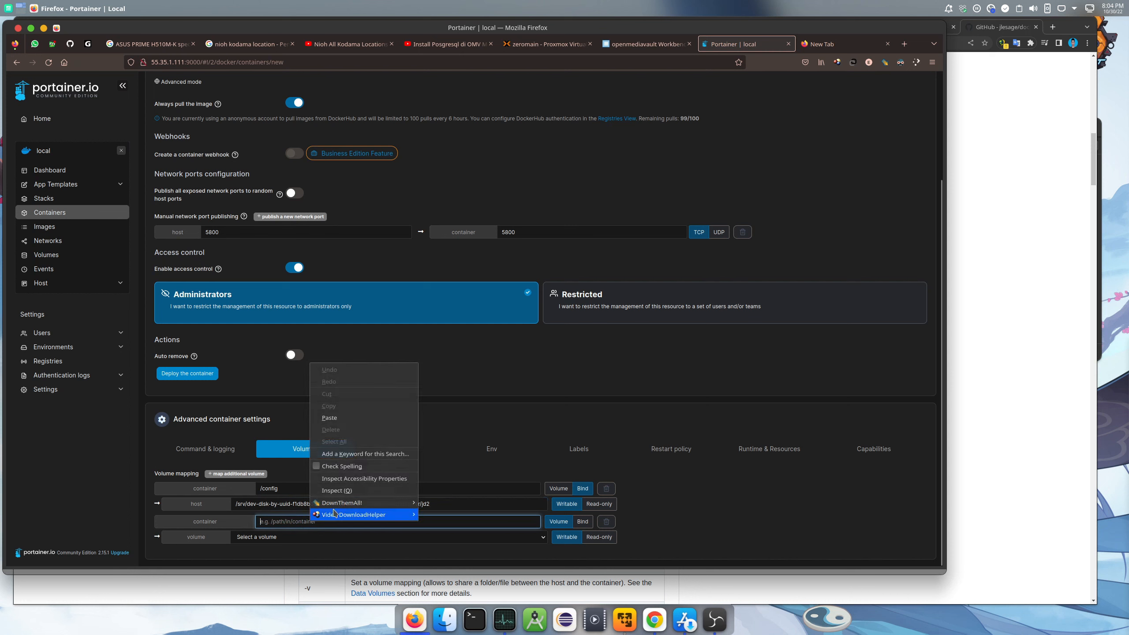
{"action": "left_click", "coordinate": [342, 420]}
{"action": "left_click", "coordinate": [582, 521]}
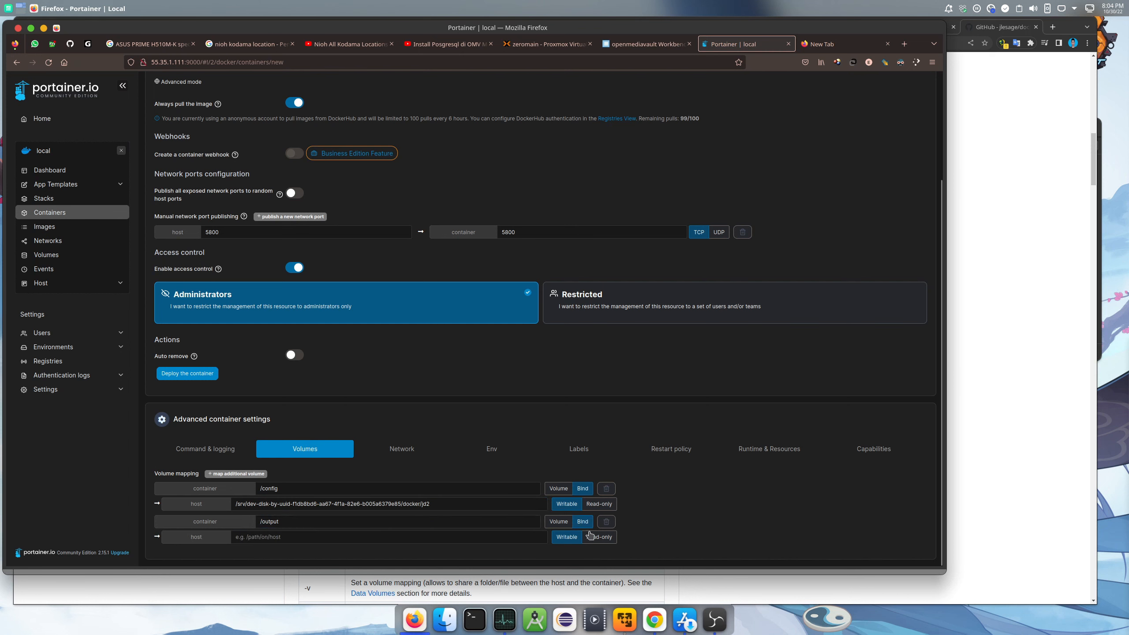
Use the mynas share's absolute path from openmediavault, plus a trailing '/', as the host path
{"action": "left_click", "coordinate": [643, 46]}
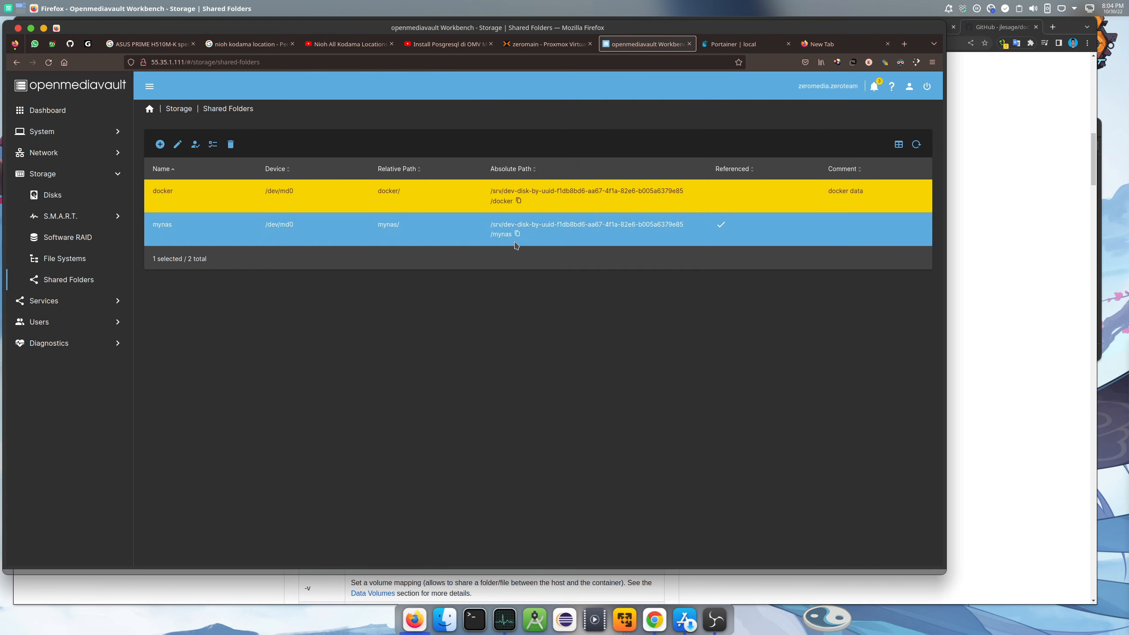
{"action": "left_click", "coordinate": [517, 234]}
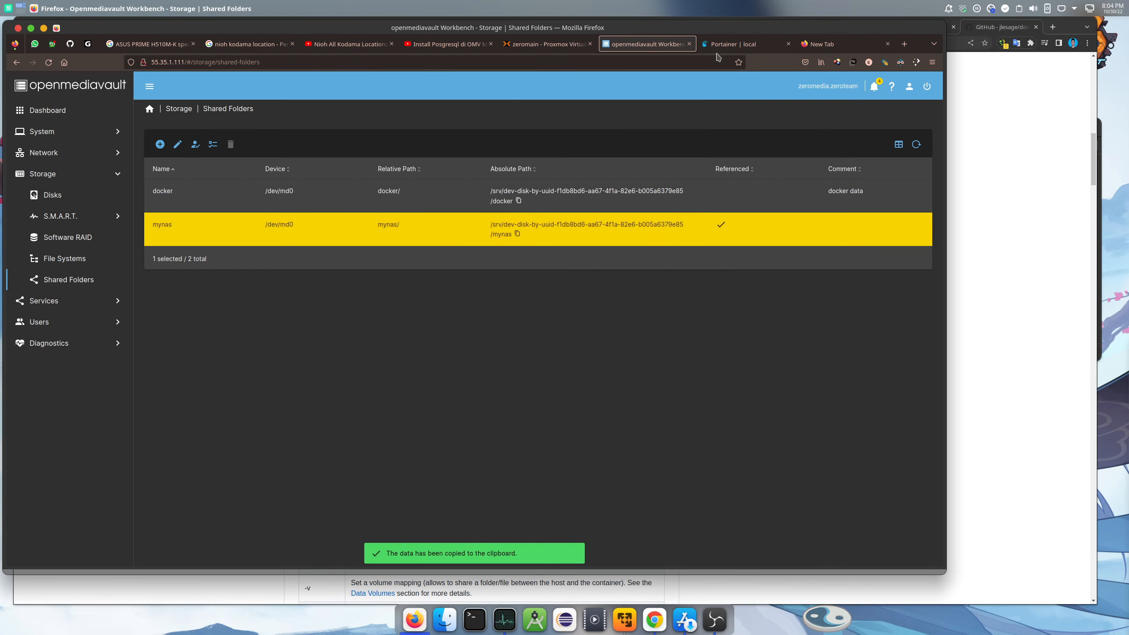
{"action": "left_click", "coordinate": [745, 47]}
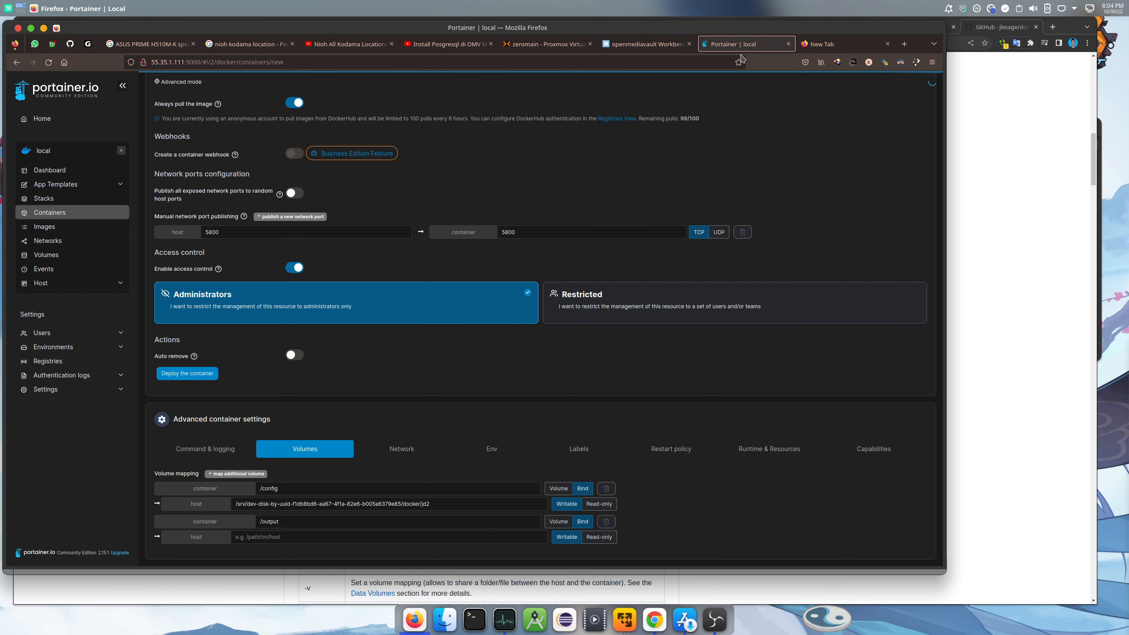
{"action": "left_click", "coordinate": [287, 537]}
{"action": "right_click", "coordinate": [287, 537]}
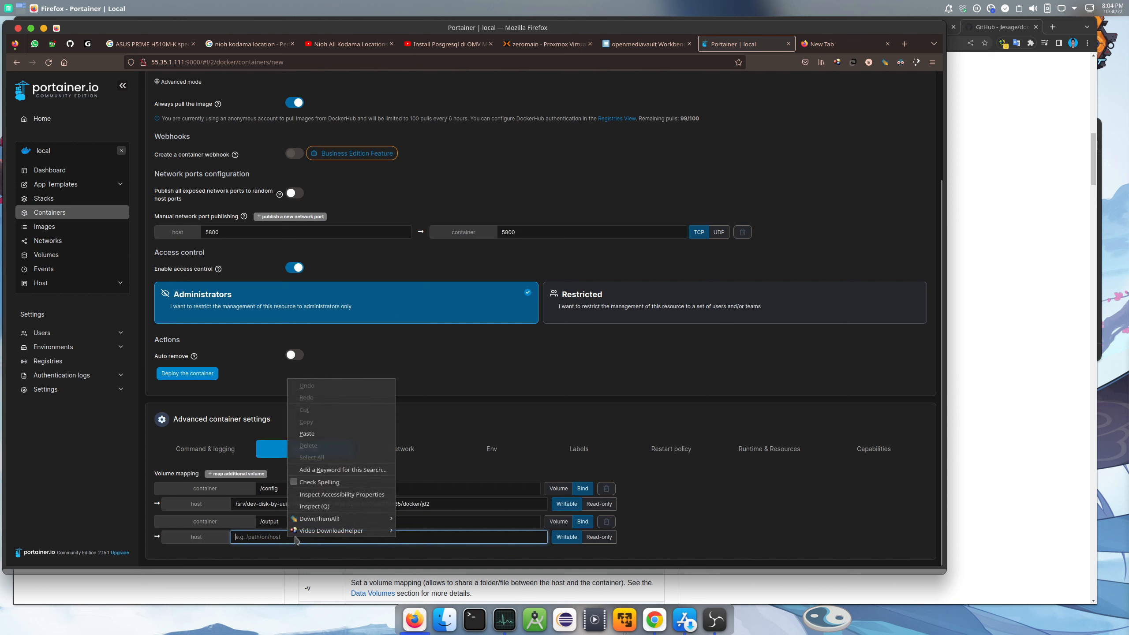
{"action": "left_click", "coordinate": [329, 435]}
{"action": "type", "text": "/"}
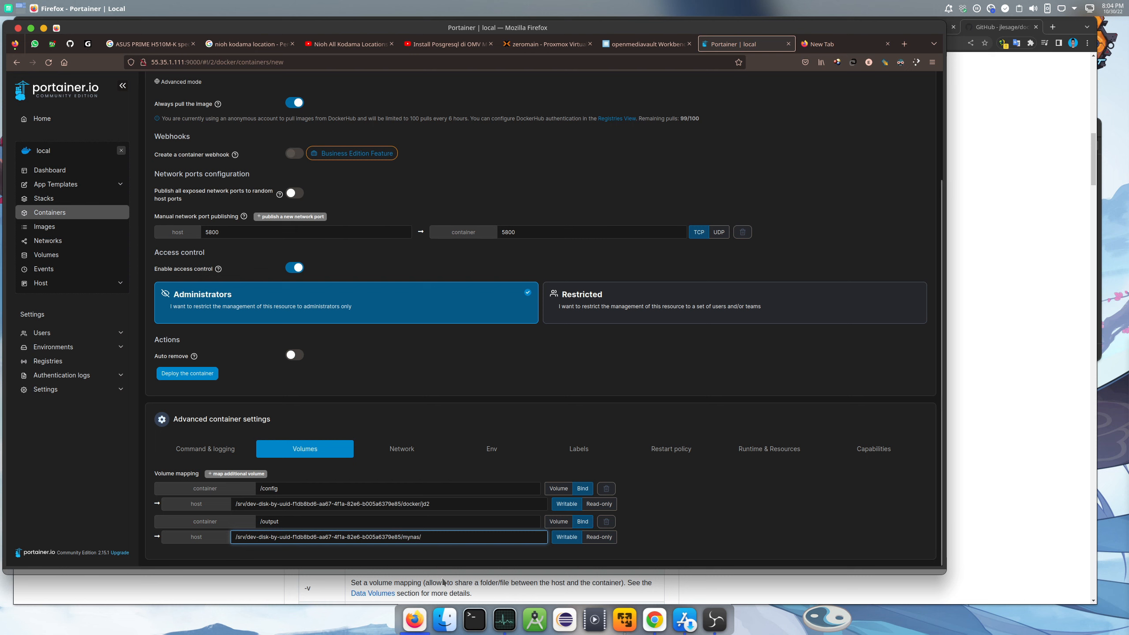
Open the mynas share in Dolphin, sign in with the share password, and enter 02-downloads
{"action": "left_click", "coordinate": [440, 615]}
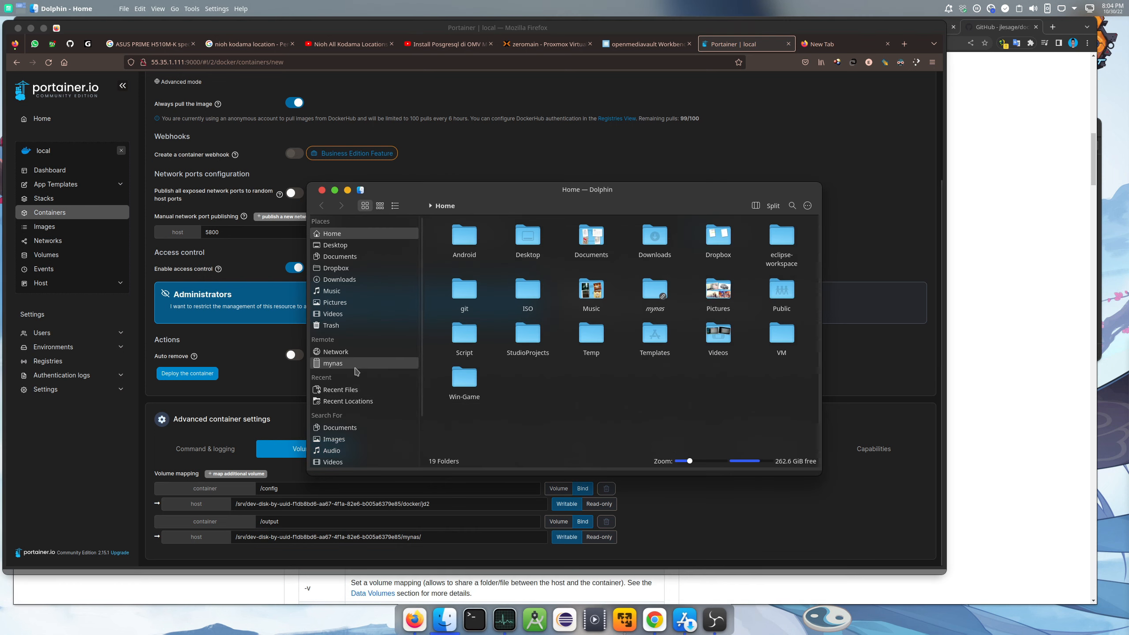
{"action": "left_click", "coordinate": [355, 367]}
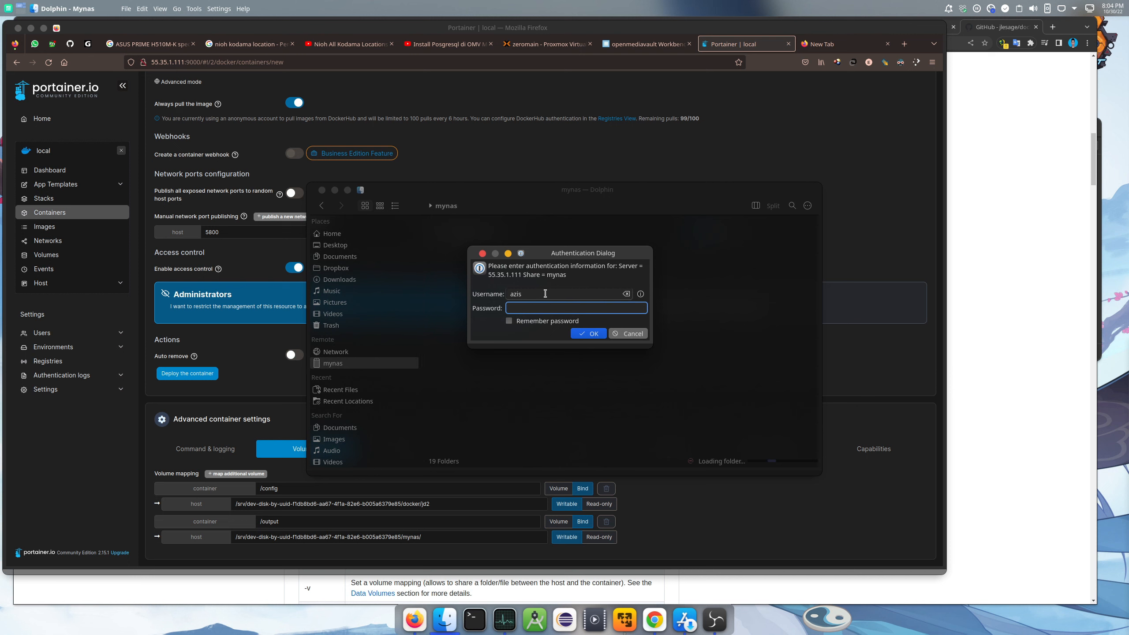
{"action": "type", "text": "●●●●●●●●"}
{"action": "key", "text": "Return"}
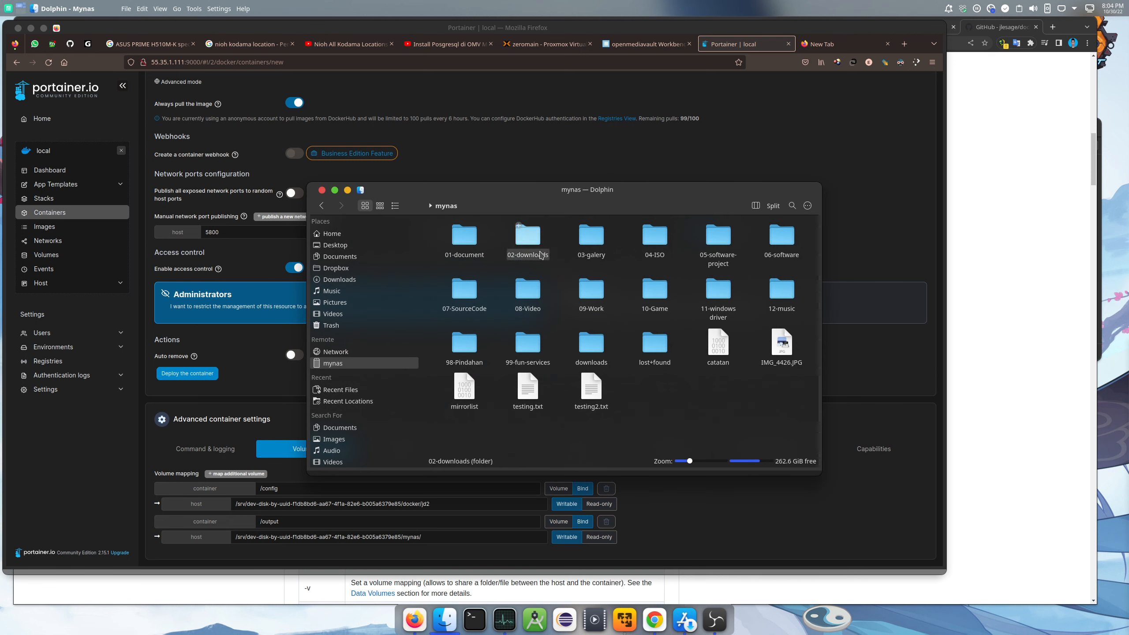
{"action": "double_click", "coordinate": [526, 249]}
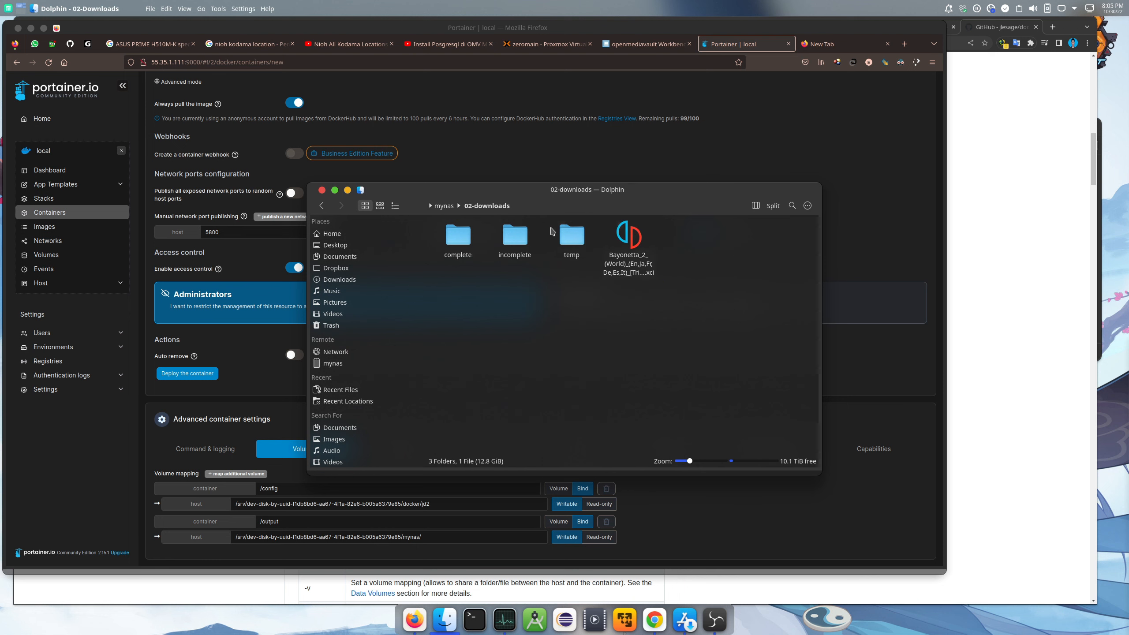
Copy the folder name 02-downloads from Dolphin's location bar
{"action": "left_click", "coordinate": [537, 203]}
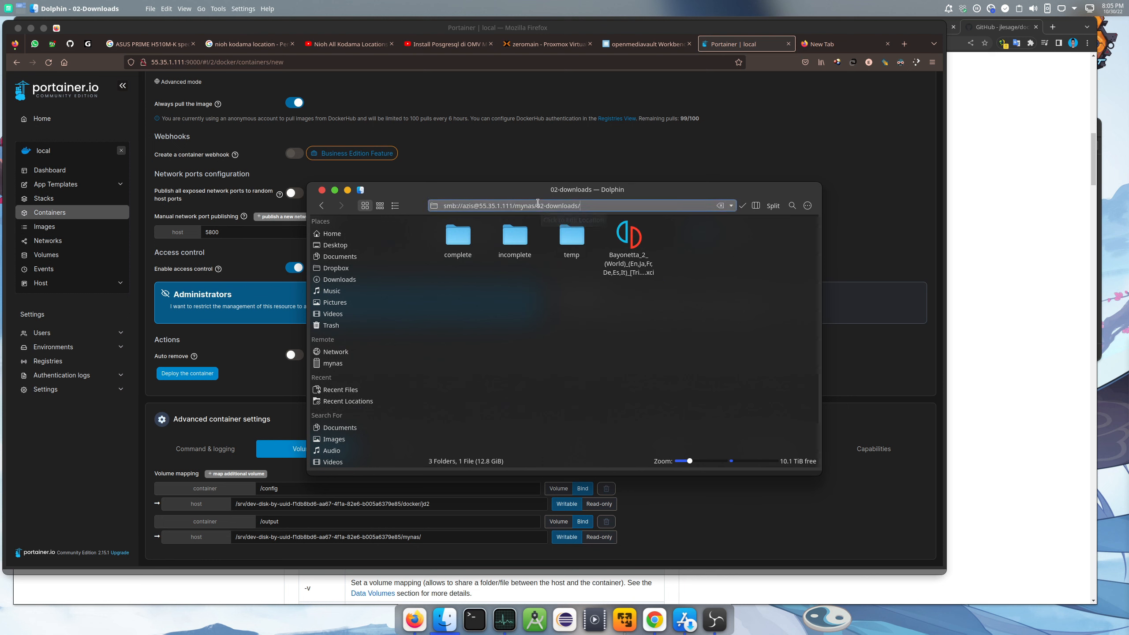
{"action": "left_click_drag", "start_coordinate": [536, 205], "coordinate": [575, 205]}
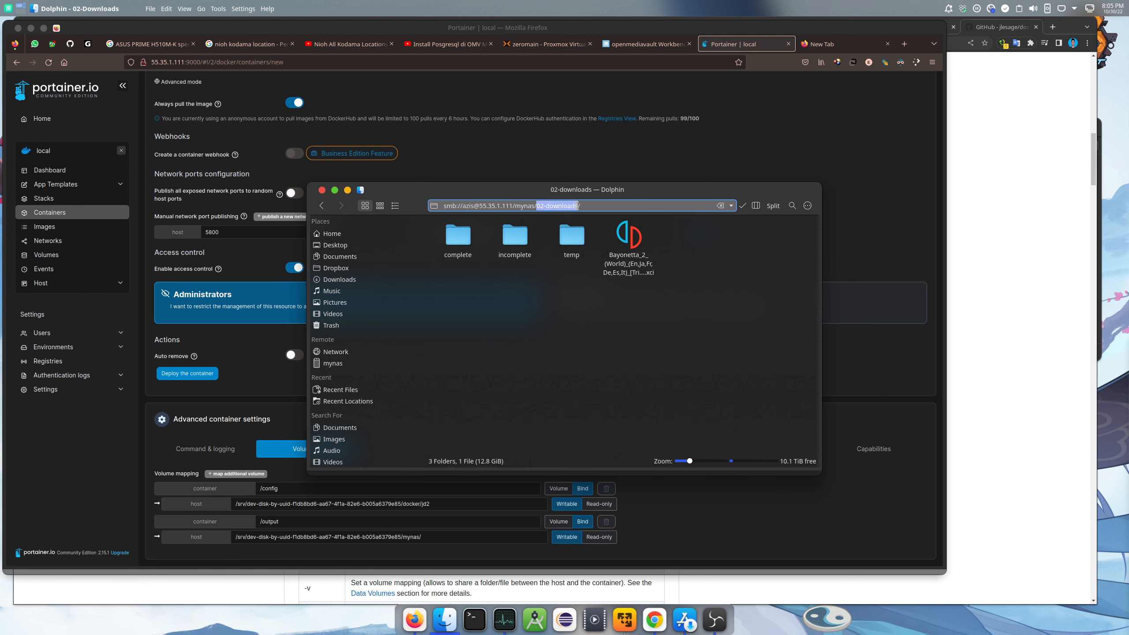
{"action": "right_click", "coordinate": [564, 207]}
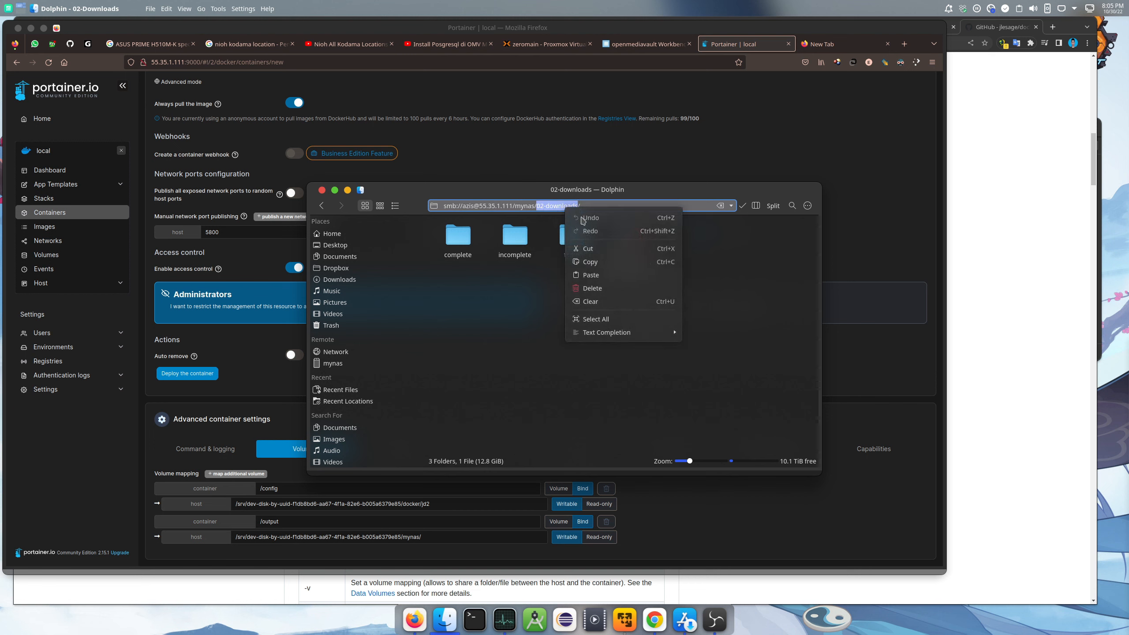
{"action": "left_click", "coordinate": [580, 257]}
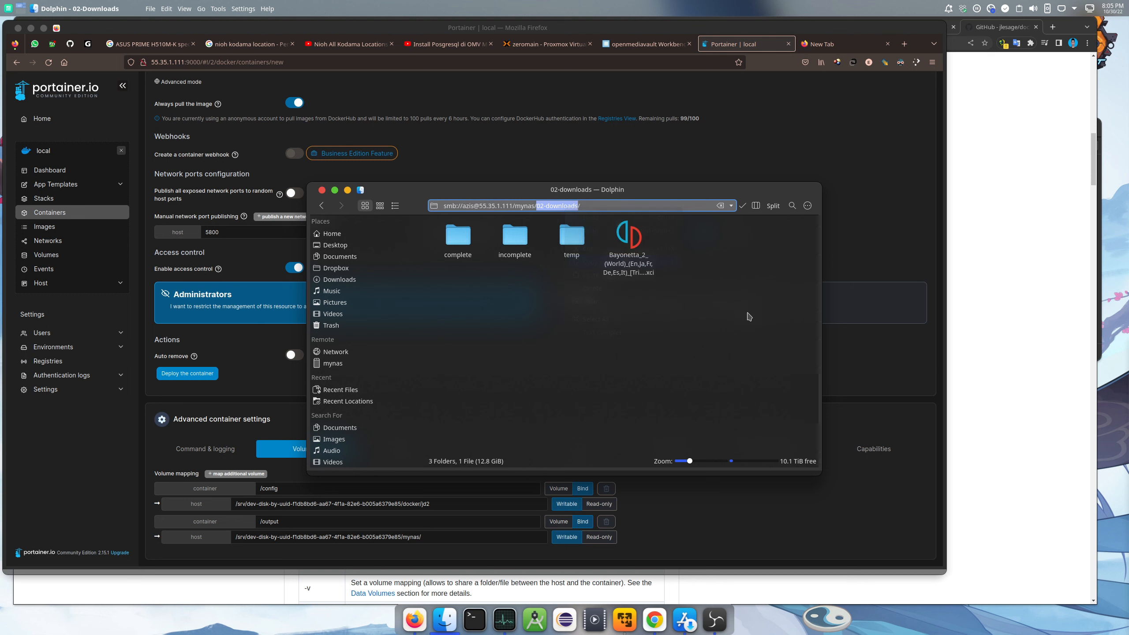
{"action": "left_click", "coordinate": [744, 205]}
{"action": "left_click", "coordinate": [858, 206]}
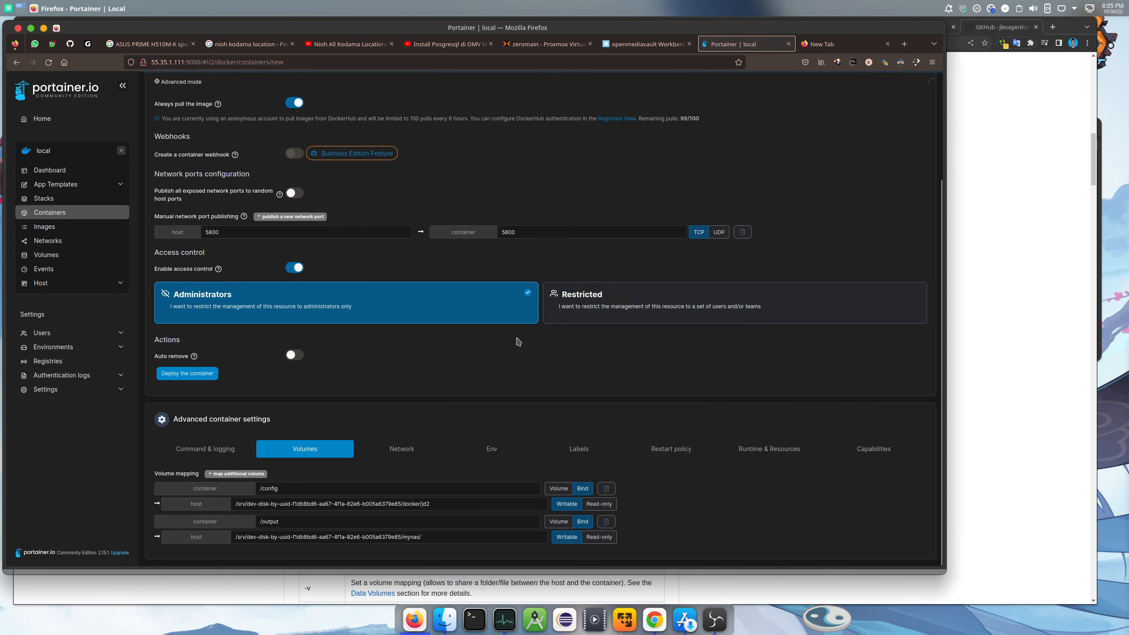
Append 02-downloads to the /output host path and add two empty environment variable rows
{"action": "left_click", "coordinate": [451, 537]}
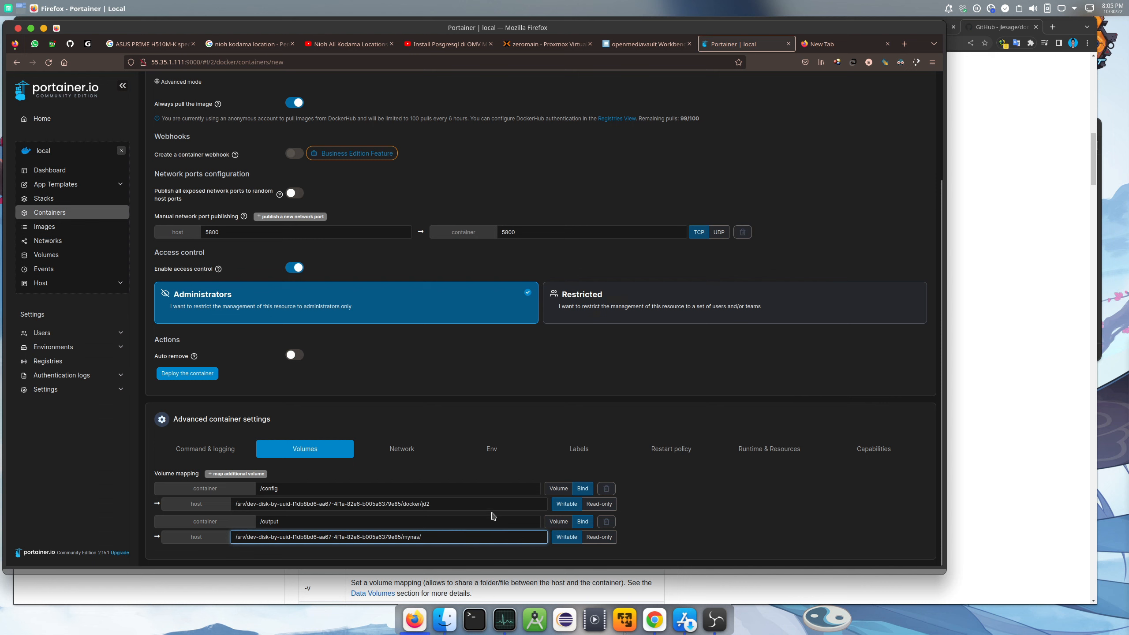
{"action": "key", "text": "ctrl+v"}
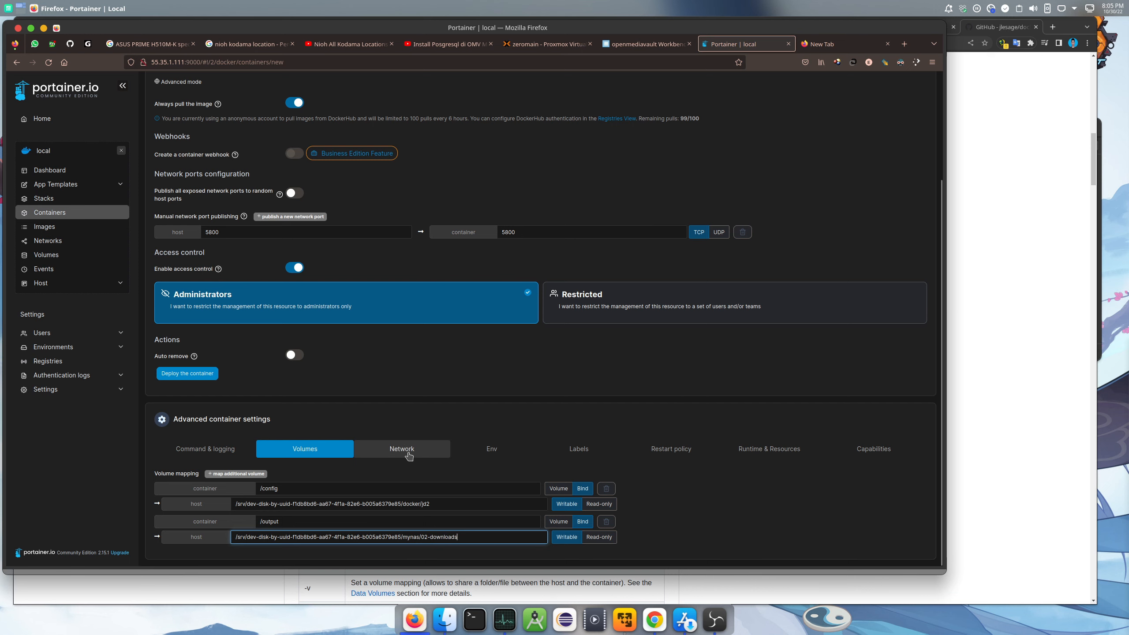
{"action": "left_click", "coordinate": [489, 450]}
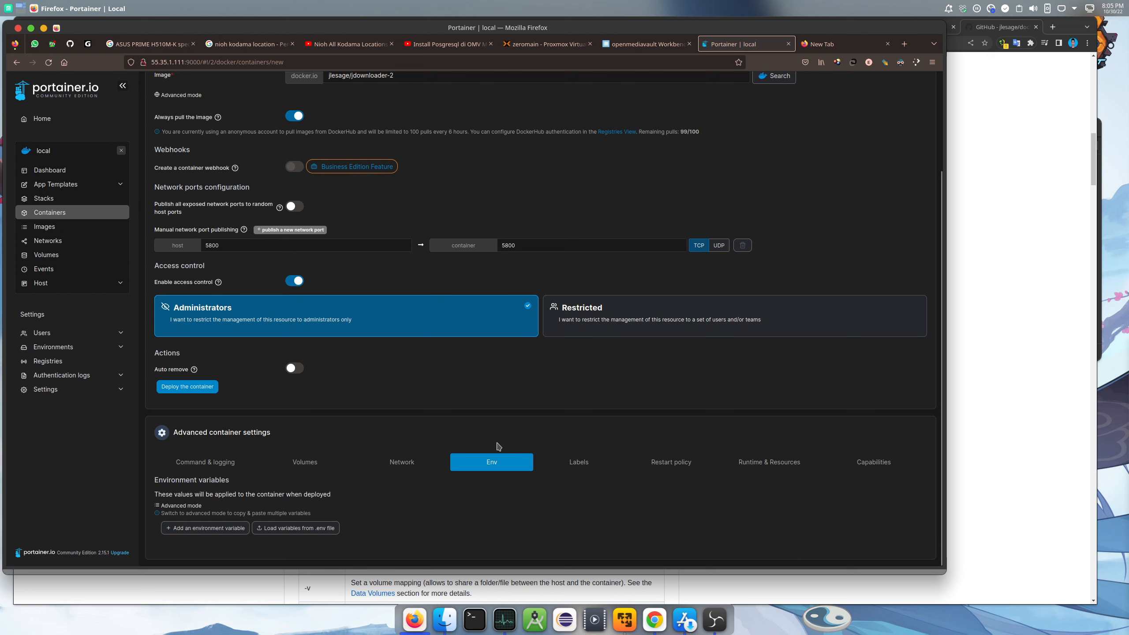
{"action": "left_click", "coordinate": [206, 533]}
{"action": "scroll", "coordinate": [213, 540], "scroll_direction": "down", "scroll_amount": 1}
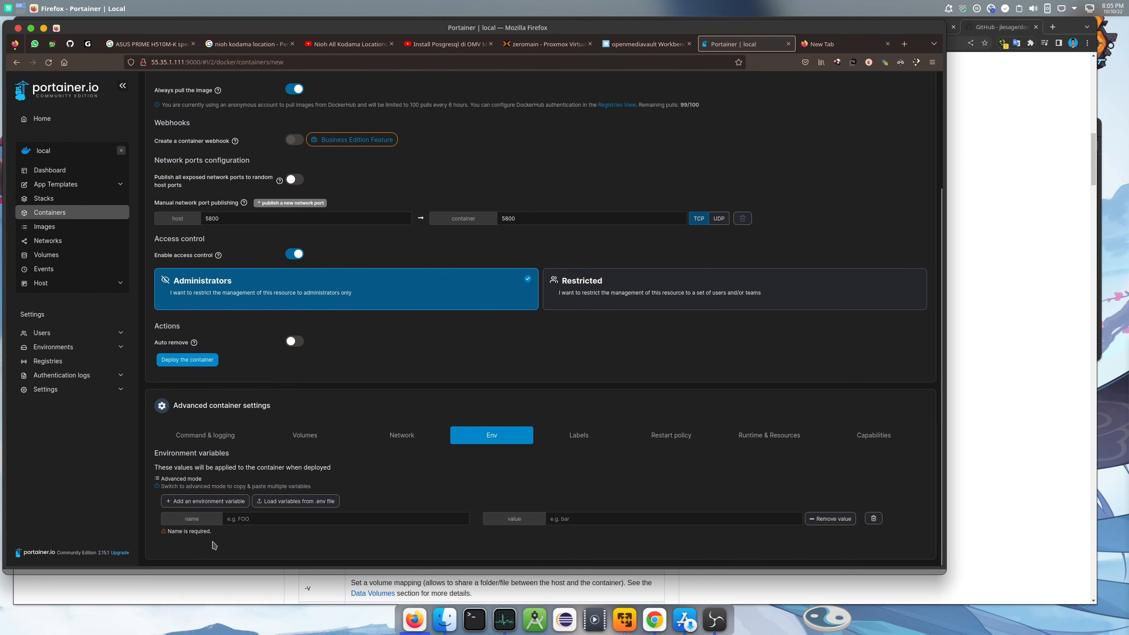
{"action": "left_click", "coordinate": [207, 501]}
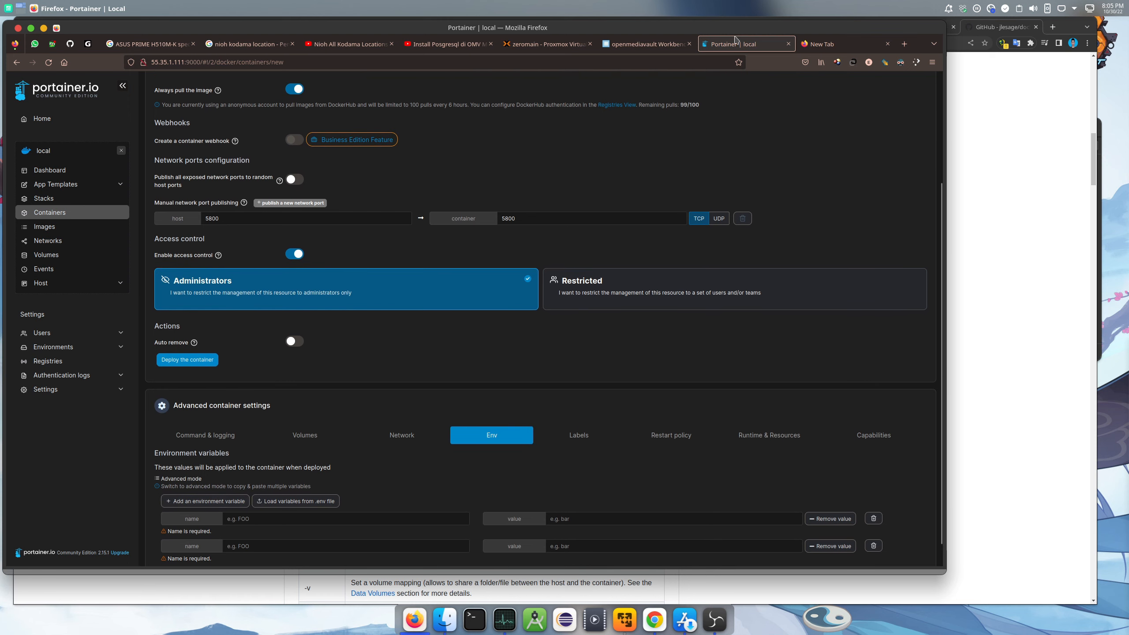
{"action": "left_click", "coordinate": [1039, 105]}
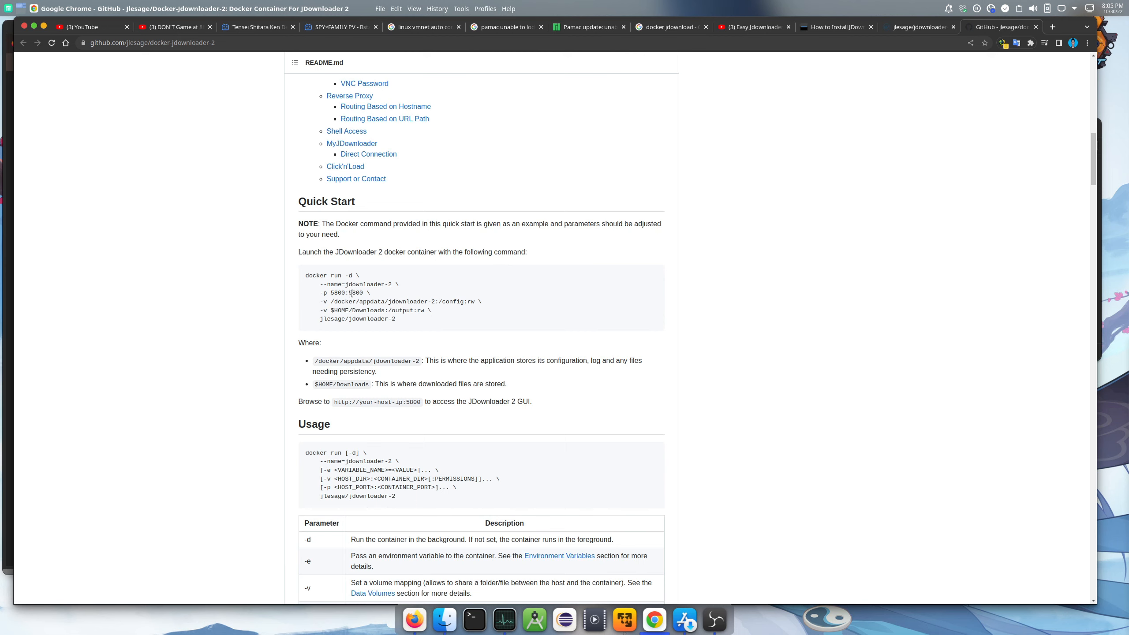
{"action": "scroll", "coordinate": [365, 295], "scroll_direction": "down", "scroll_amount": 1}
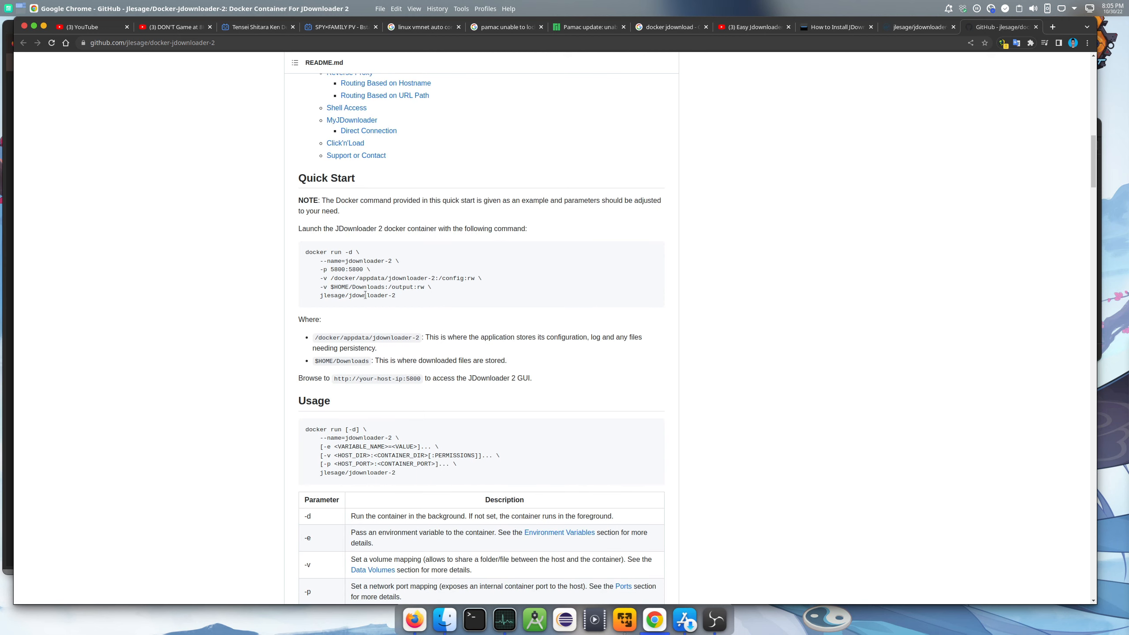
{"action": "scroll", "coordinate": [366, 294], "scroll_direction": "down", "scroll_amount": 3}
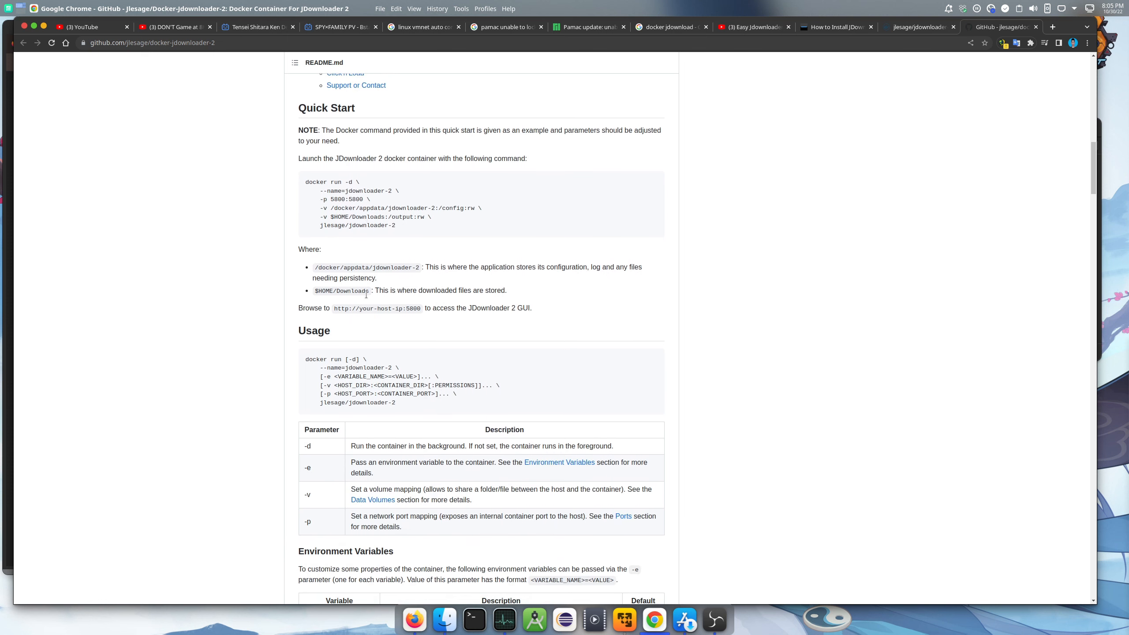
{"action": "scroll", "coordinate": [365, 295], "scroll_direction": "down", "scroll_amount": 3}
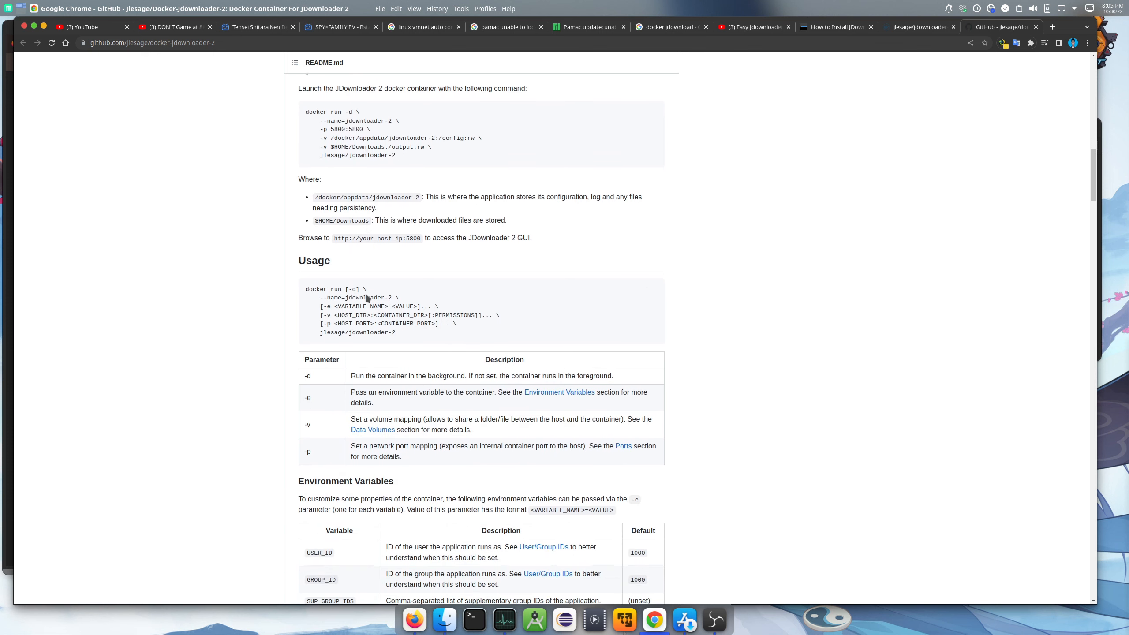
{"action": "scroll", "coordinate": [365, 295], "scroll_direction": "down", "scroll_amount": 3}
{"action": "scroll", "coordinate": [364, 296], "scroll_direction": "down", "scroll_amount": 5}
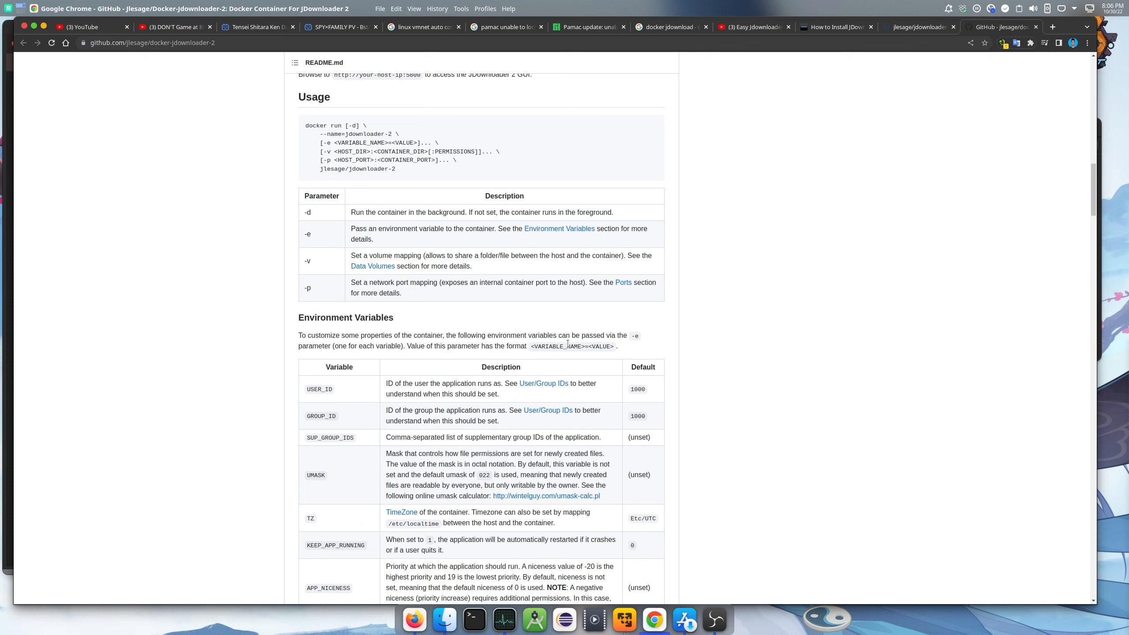
Open Konsole and SSH into 55.35.1.111 as root with the root password
{"action": "left_click", "coordinate": [474, 611]}
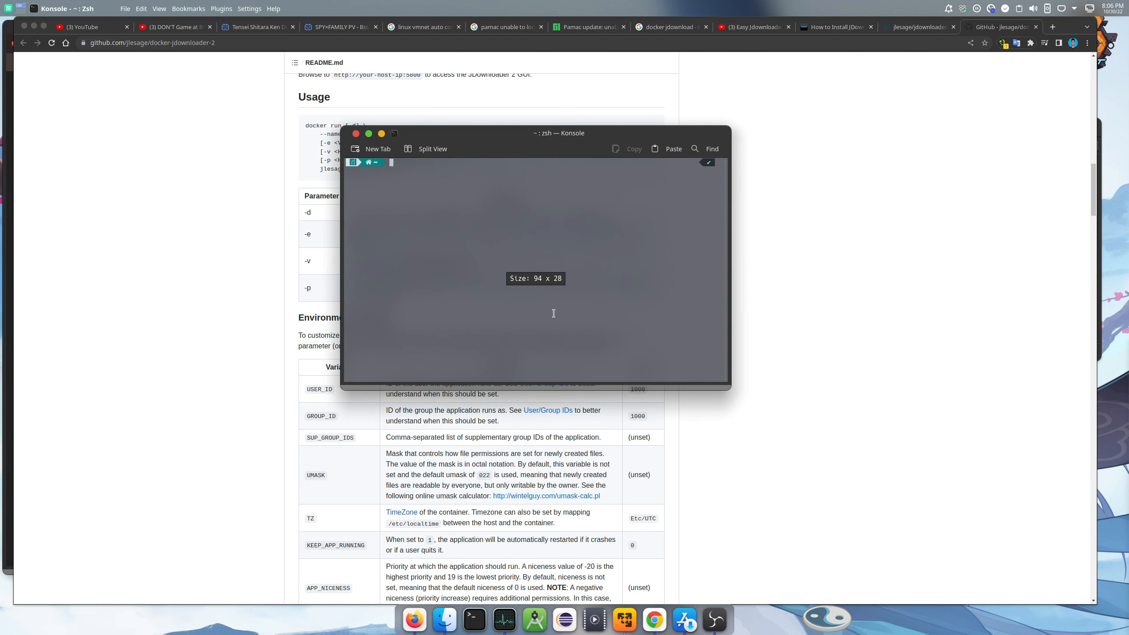
{"action": "left_click_drag", "start_coordinate": [548, 149], "coordinate": [818, 94]}
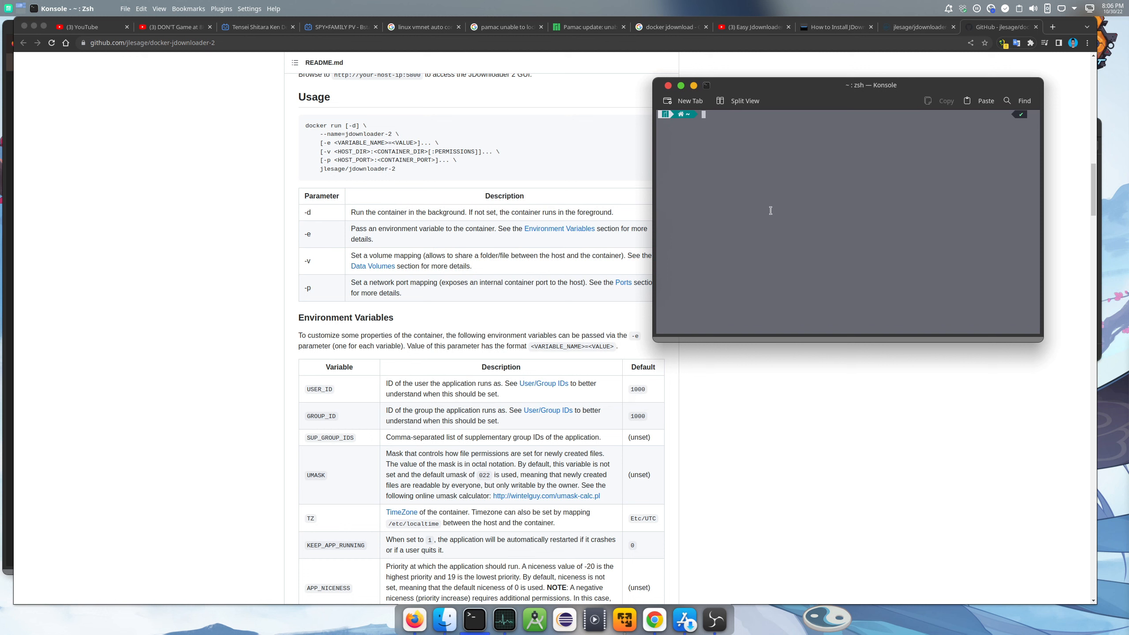
{"action": "type", "text": "ssh root@55.35.1.111"}
{"action": "key", "text": "Return"}
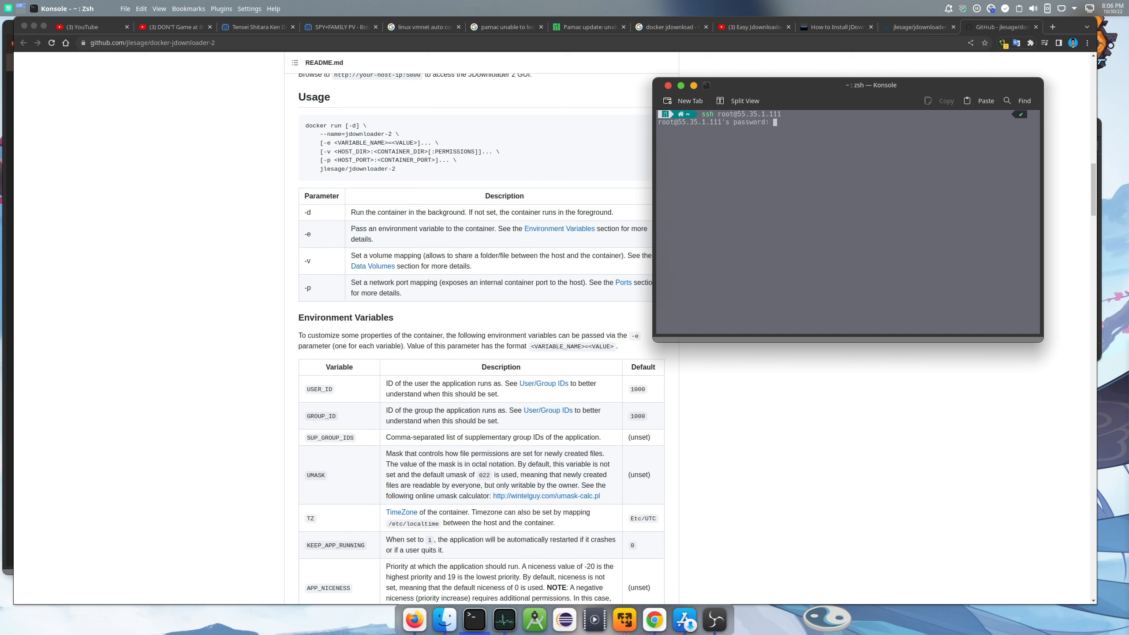
{"action": "key", "text": "Return"}
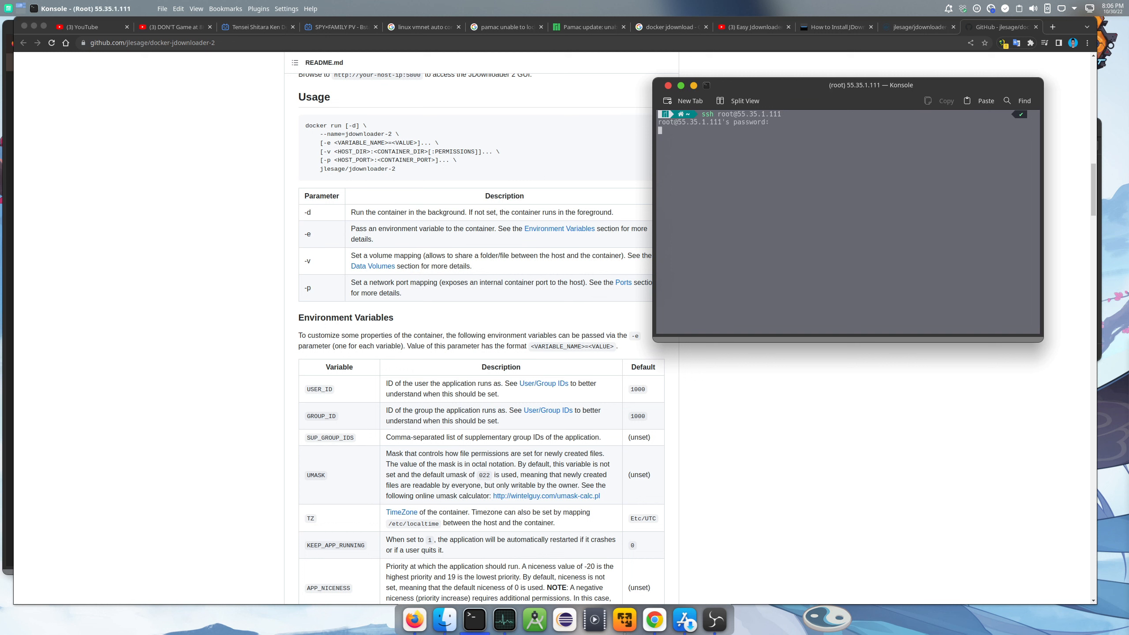
Rerun the id lookup for the NAS user, showing uid 1000 and gid 100
{"action": "type", "text": "exit"}
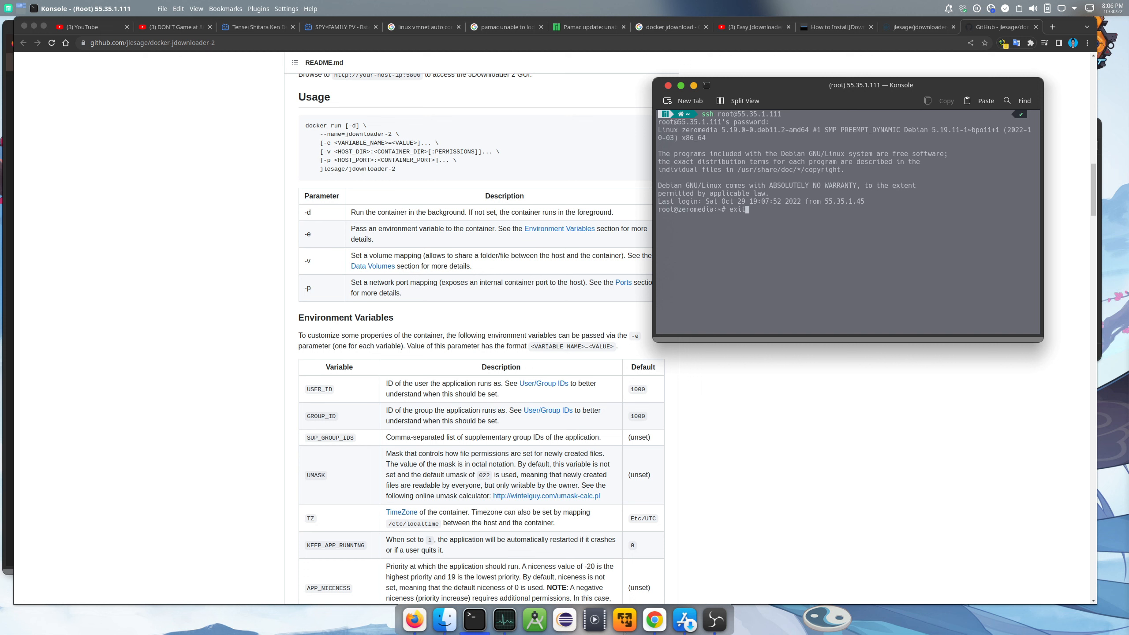
{"action": "key", "text": "Up"}
{"action": "key", "text": "Return"}
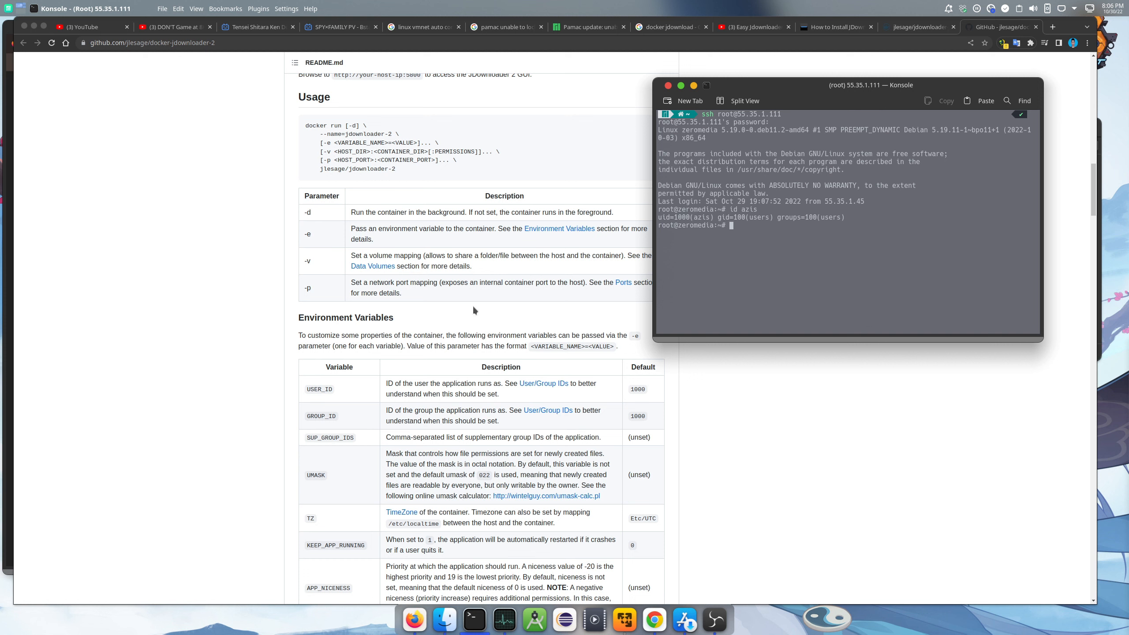
Name the first environment variable USER_ID, copied from the JDownloader README
{"action": "double_click", "coordinate": [313, 389]}
{"action": "right_click", "coordinate": [315, 389]}
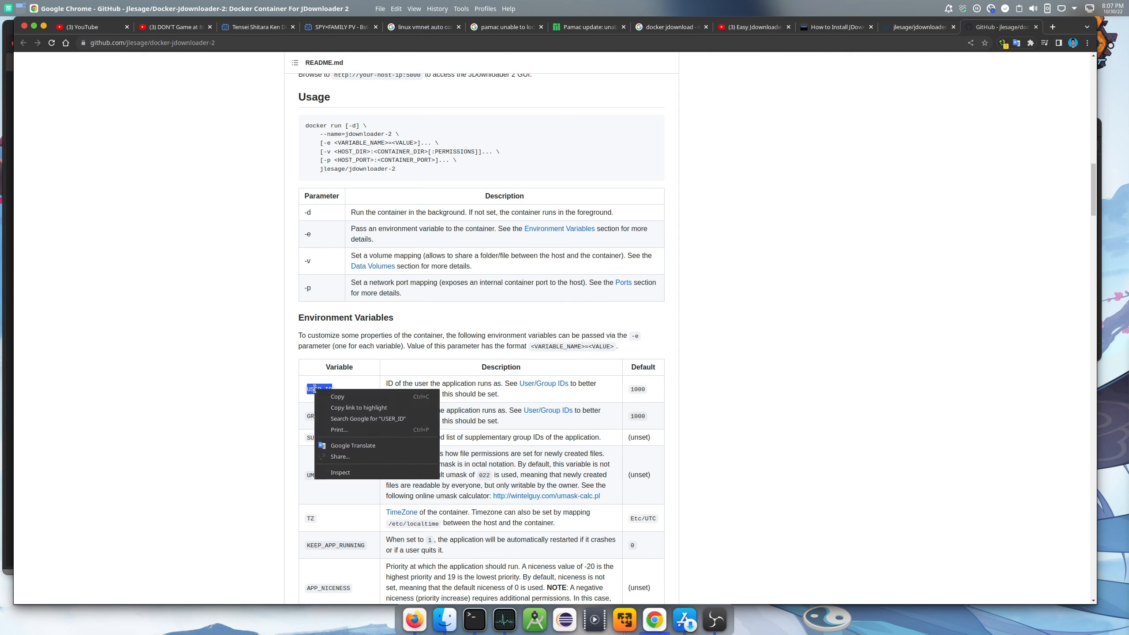
{"action": "left_click", "coordinate": [327, 396]}
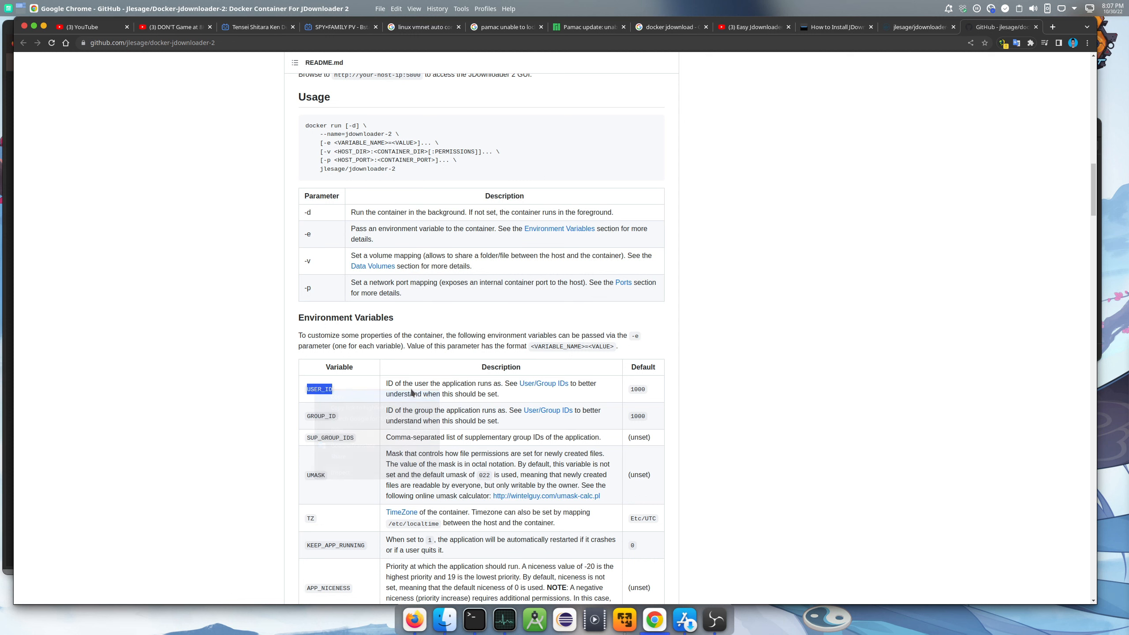
{"action": "left_click", "coordinate": [414, 620]}
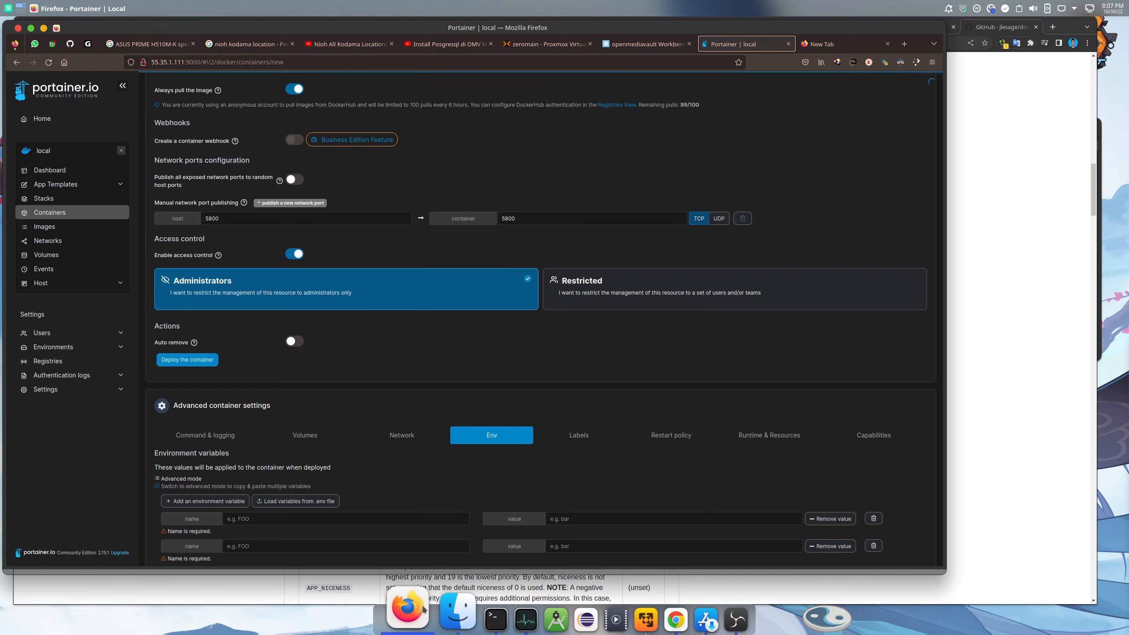
{"action": "left_click", "coordinate": [306, 518]}
{"action": "right_click", "coordinate": [306, 518]}
{"action": "left_click", "coordinate": [326, 426]}
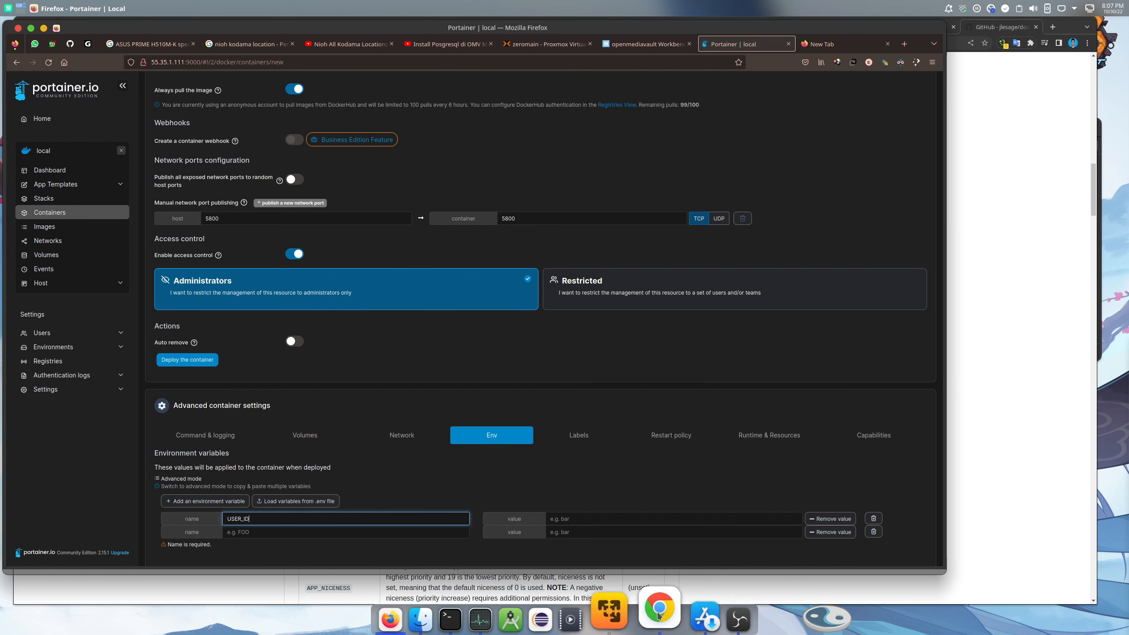
Name the second environment variable GROUP_ID, copied from the README
{"action": "left_click", "coordinate": [658, 620]}
{"action": "double_click", "coordinate": [319, 417]}
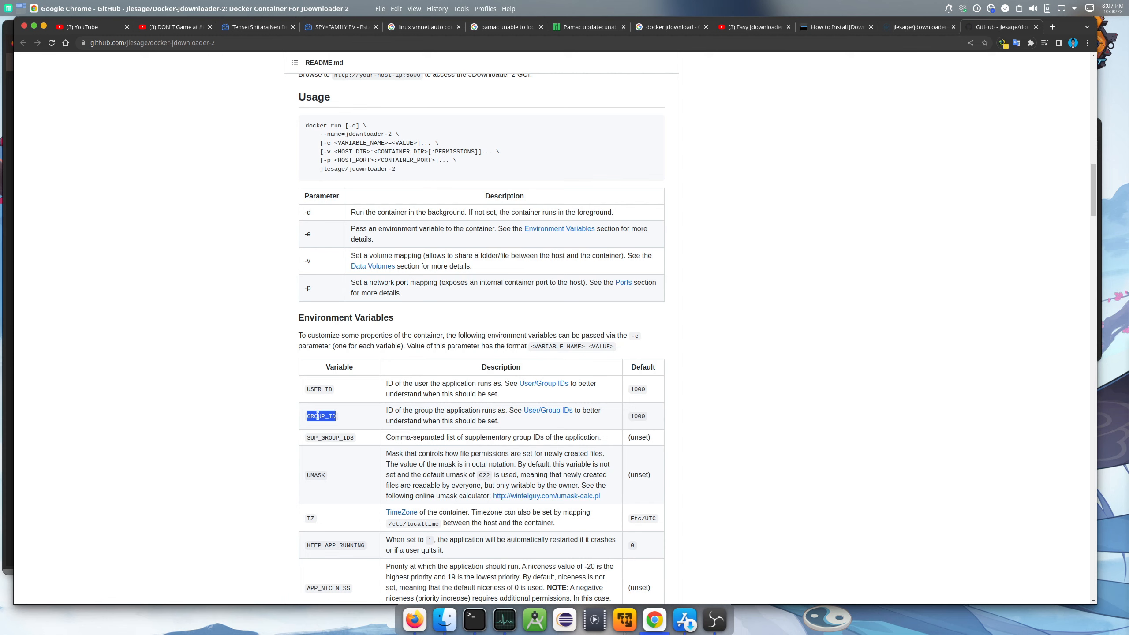
{"action": "right_click", "coordinate": [318, 416]}
{"action": "left_click", "coordinate": [334, 424]}
{"action": "left_click", "coordinate": [414, 620]}
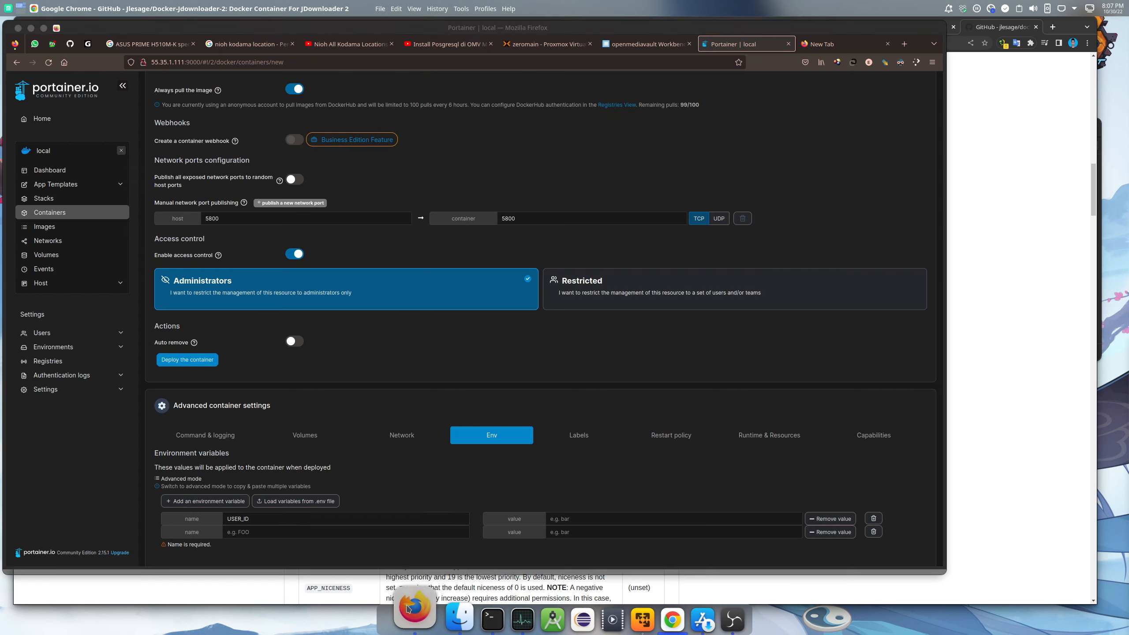
{"action": "left_click", "coordinate": [205, 501]}
{"action": "right_click", "coordinate": [246, 532]}
{"action": "left_click", "coordinate": [265, 441]}
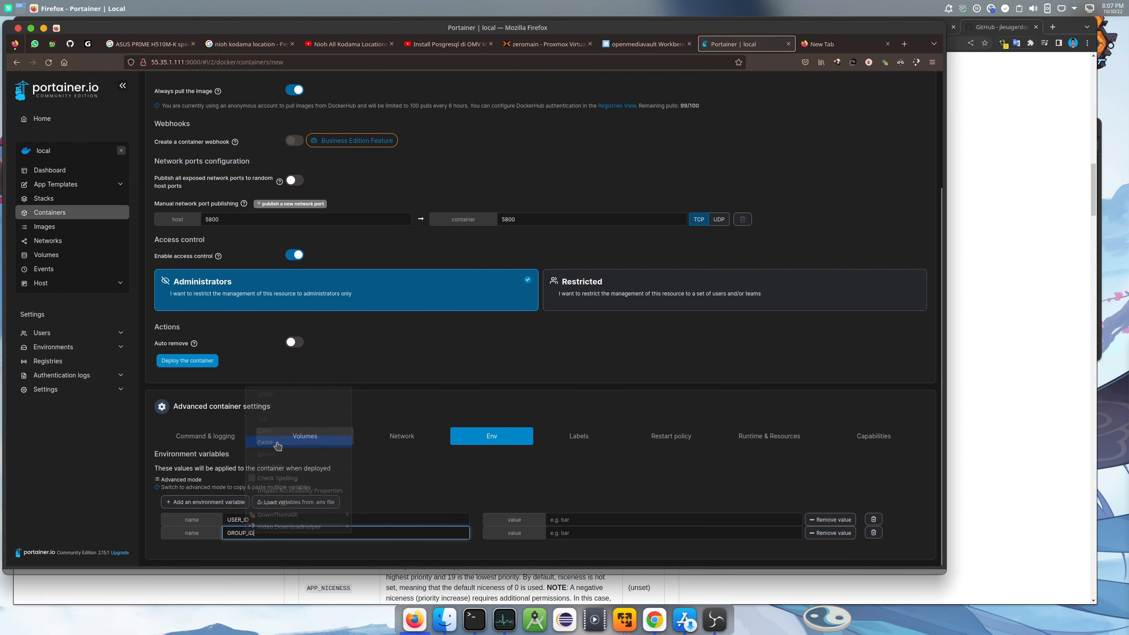
Copy uid 1000 from the terminal and paste it as the USER_ID value
{"action": "left_click", "coordinate": [714, 617]}
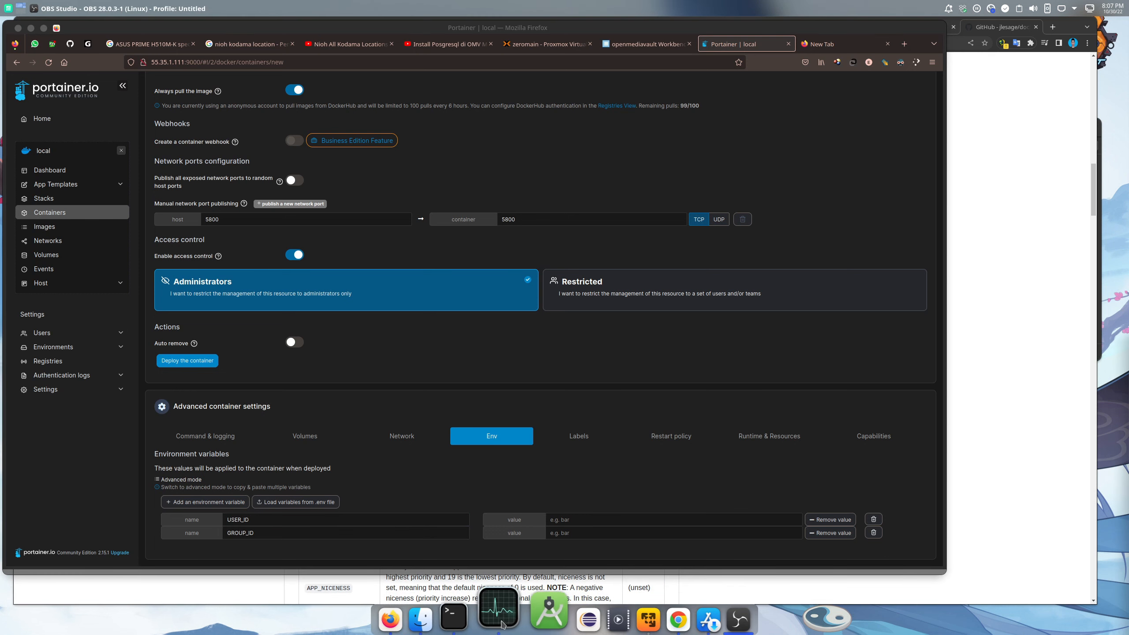
{"action": "left_click", "coordinate": [453, 620]}
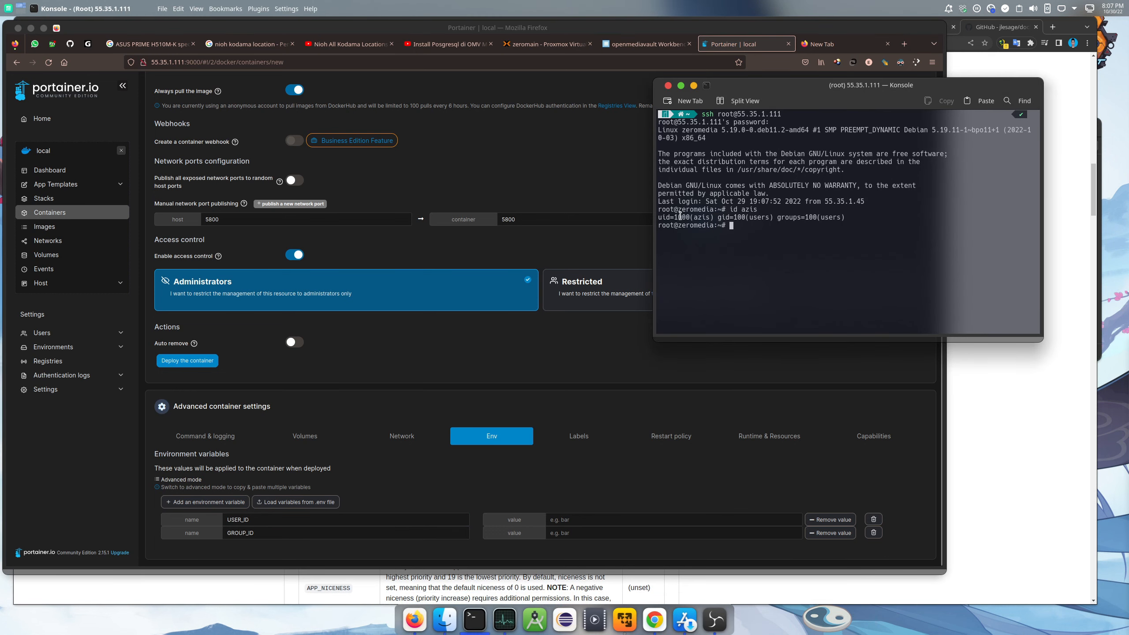
{"action": "left_click_drag", "start_coordinate": [675, 218], "coordinate": [689, 218]}
{"action": "right_click", "coordinate": [689, 218]}
{"action": "left_click", "coordinate": [707, 223]}
{"action": "left_click", "coordinate": [704, 198]}
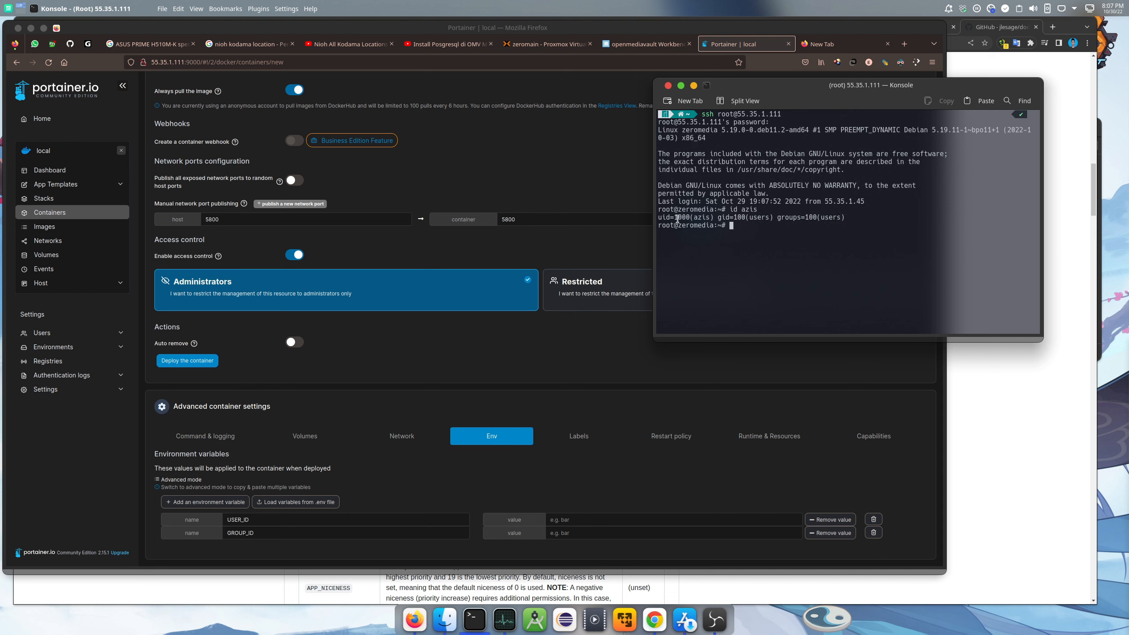
{"action": "left_click", "coordinate": [581, 520]}
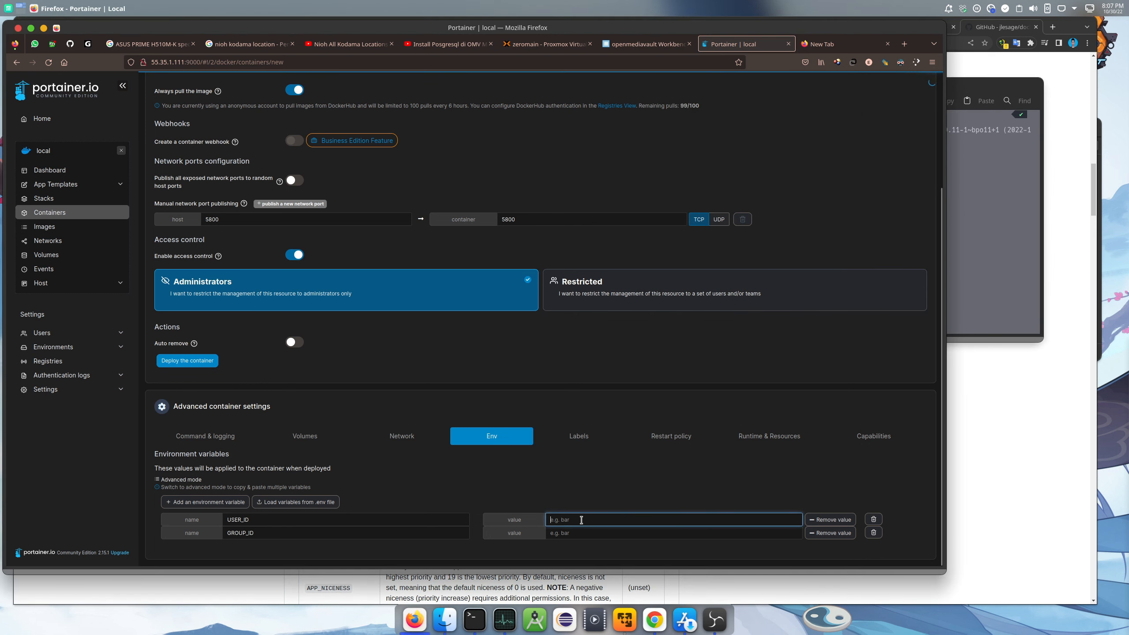
{"action": "right_click", "coordinate": [581, 520]}
{"action": "left_click", "coordinate": [605, 431]}
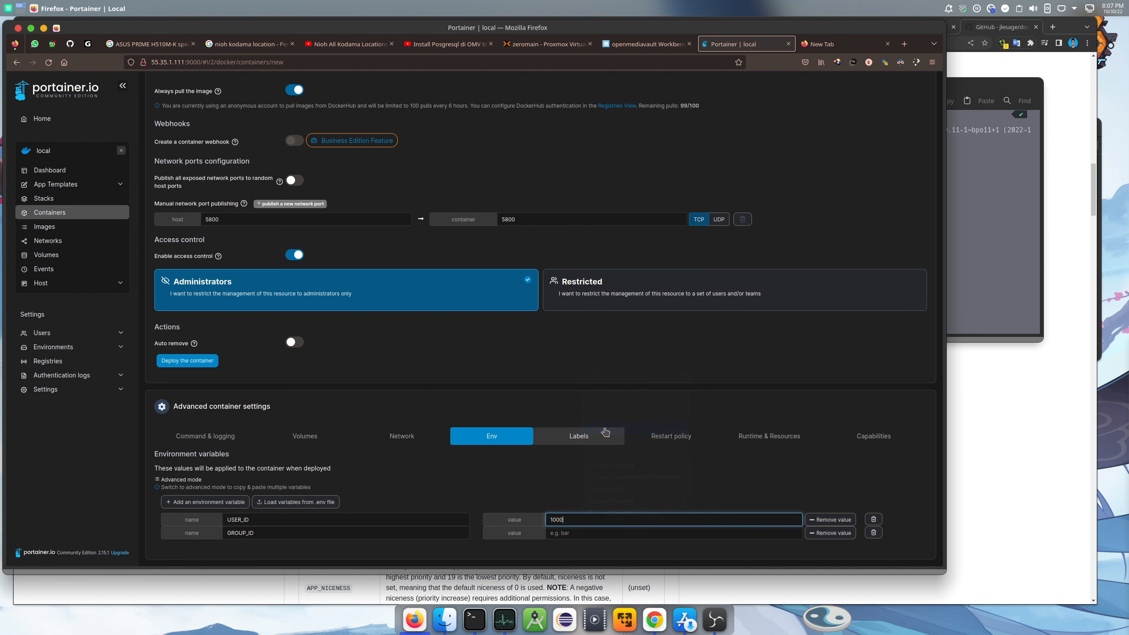
Set GROUP_ID to 100, deploy the JDownloader 2 container, and open a new tab
{"action": "left_click", "coordinate": [587, 531]}
{"action": "type", "text": "100"}
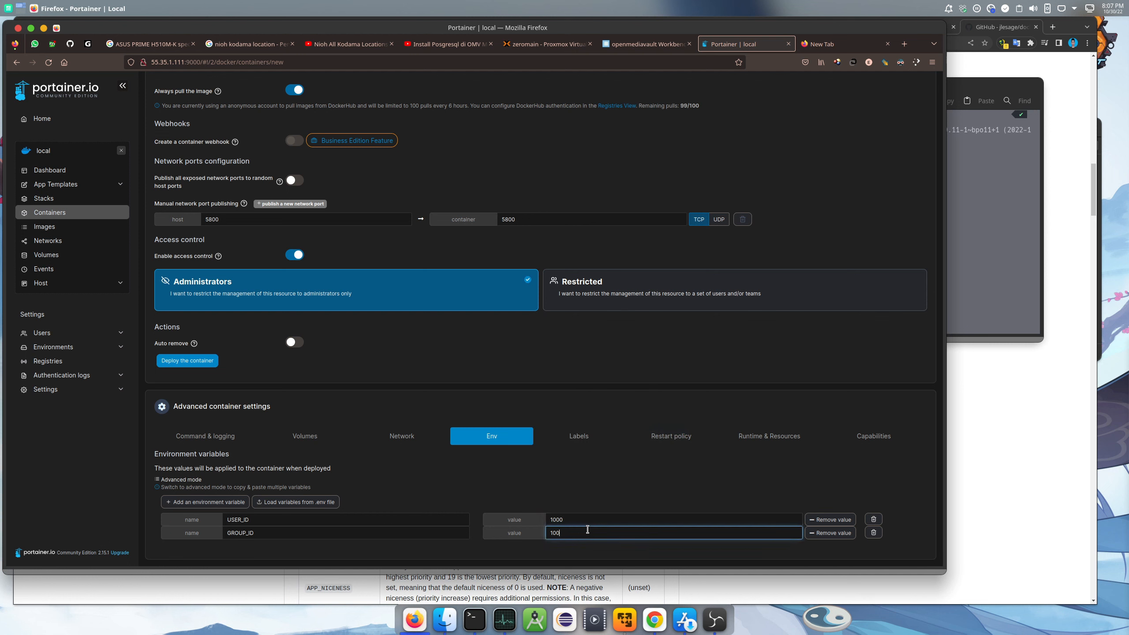
{"action": "left_click", "coordinate": [458, 625]}
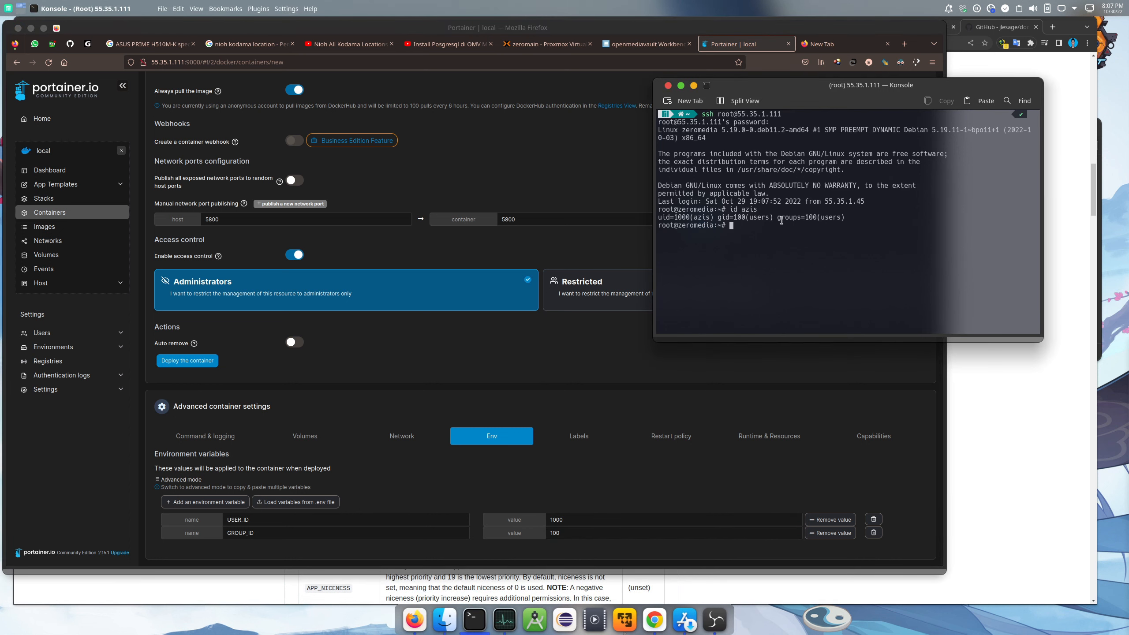
{"action": "left_click", "coordinate": [600, 478]}
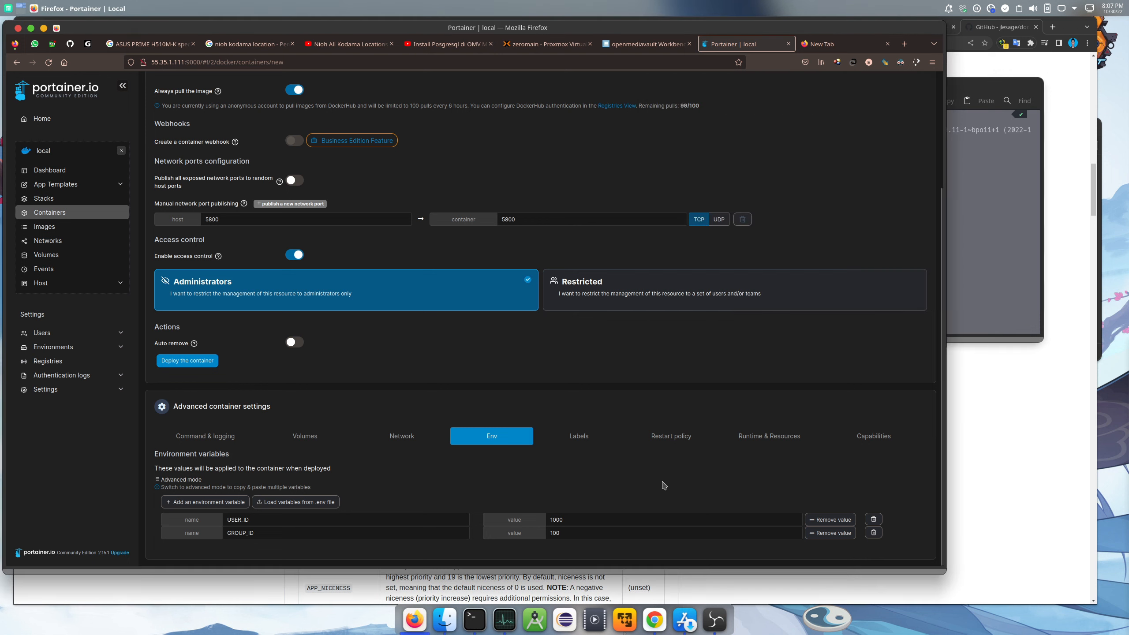
{"action": "left_click", "coordinate": [191, 364]}
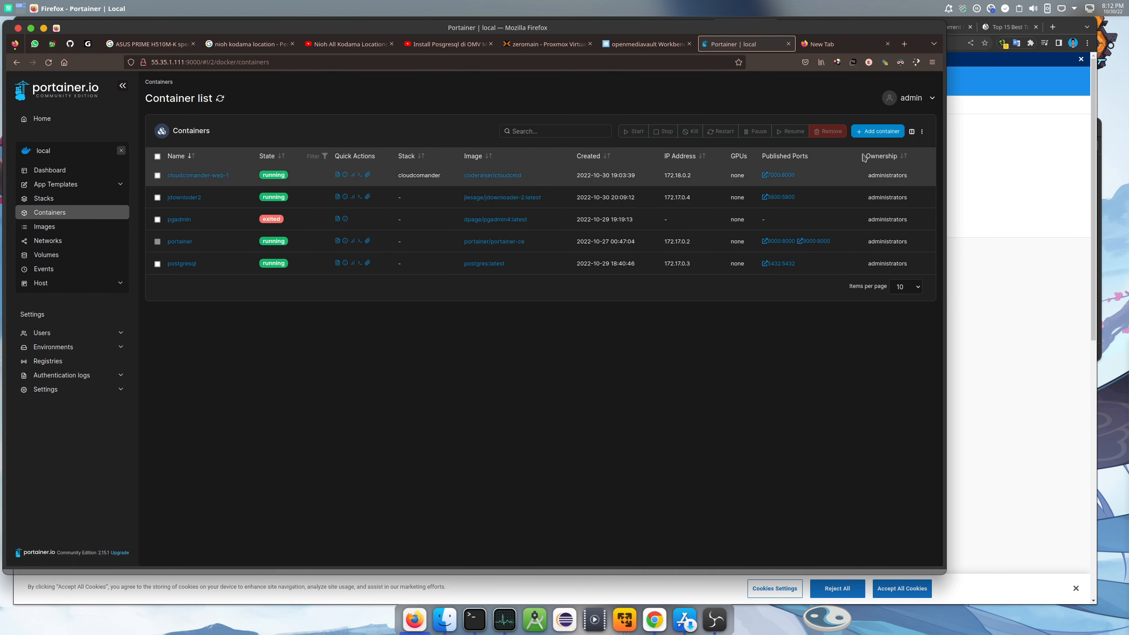
{"action": "left_click", "coordinate": [834, 45]}
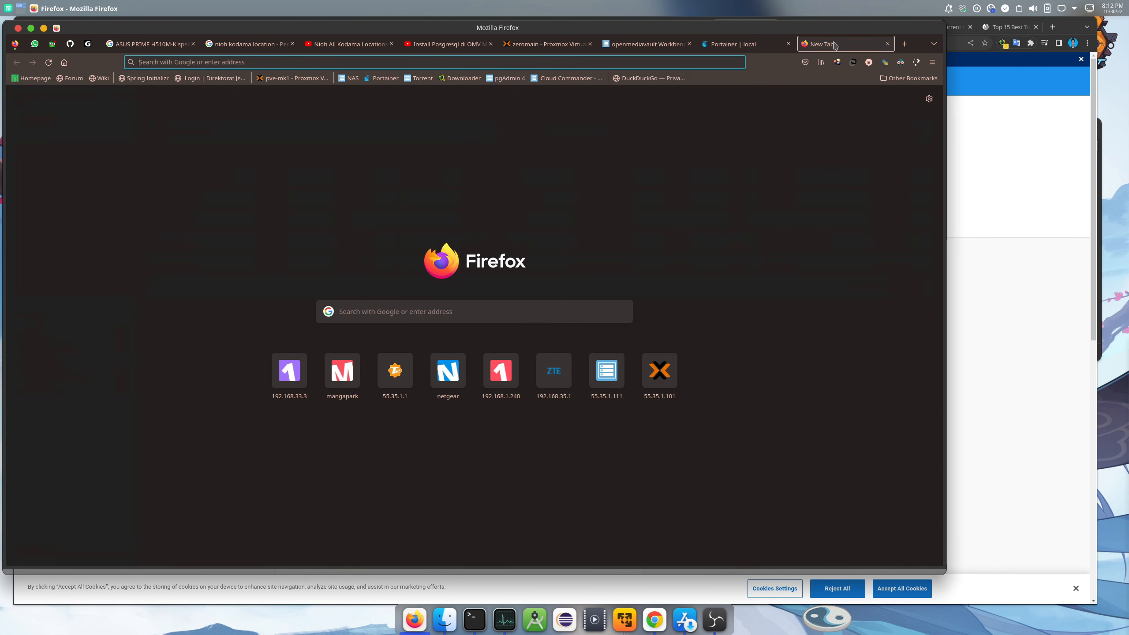
Load JDownloader 2 at 55.35.1.111:5800 and run its update check, which finds it current
{"action": "left_click", "coordinate": [450, 80]}
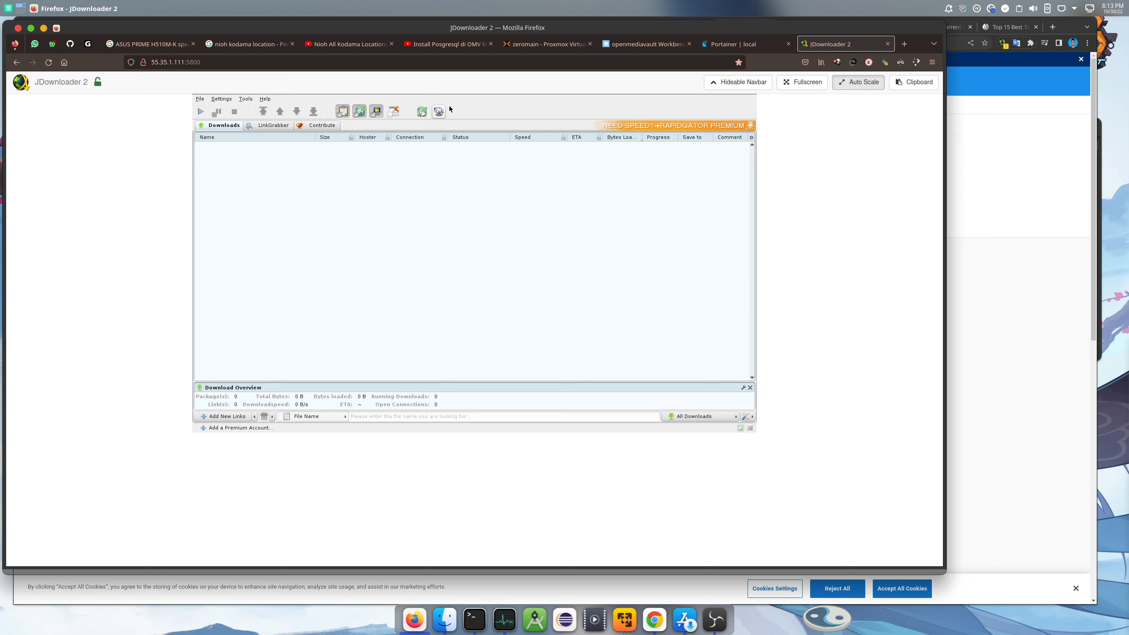
{"action": "left_click", "coordinate": [438, 113]}
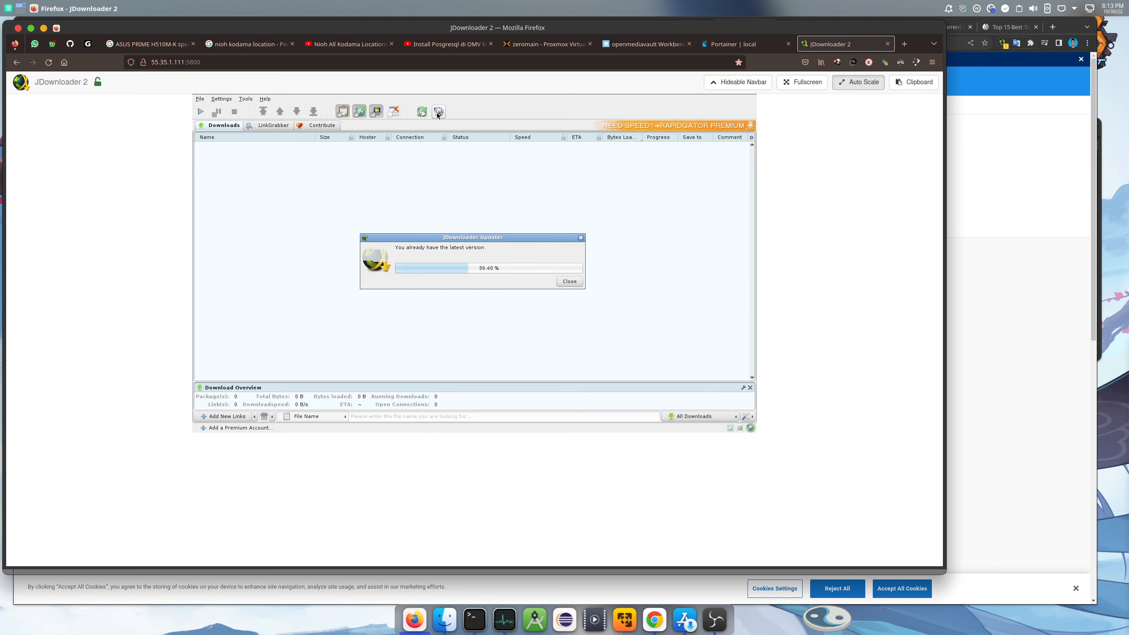
{"action": "left_click", "coordinate": [572, 284]}
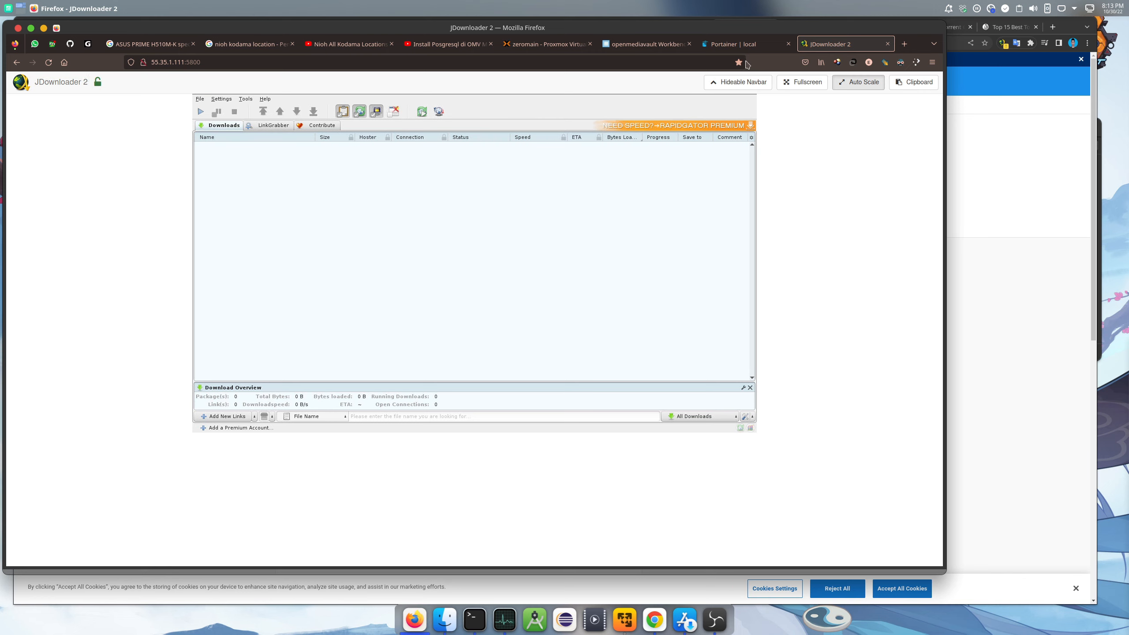
{"action": "left_click", "coordinate": [1018, 180]}
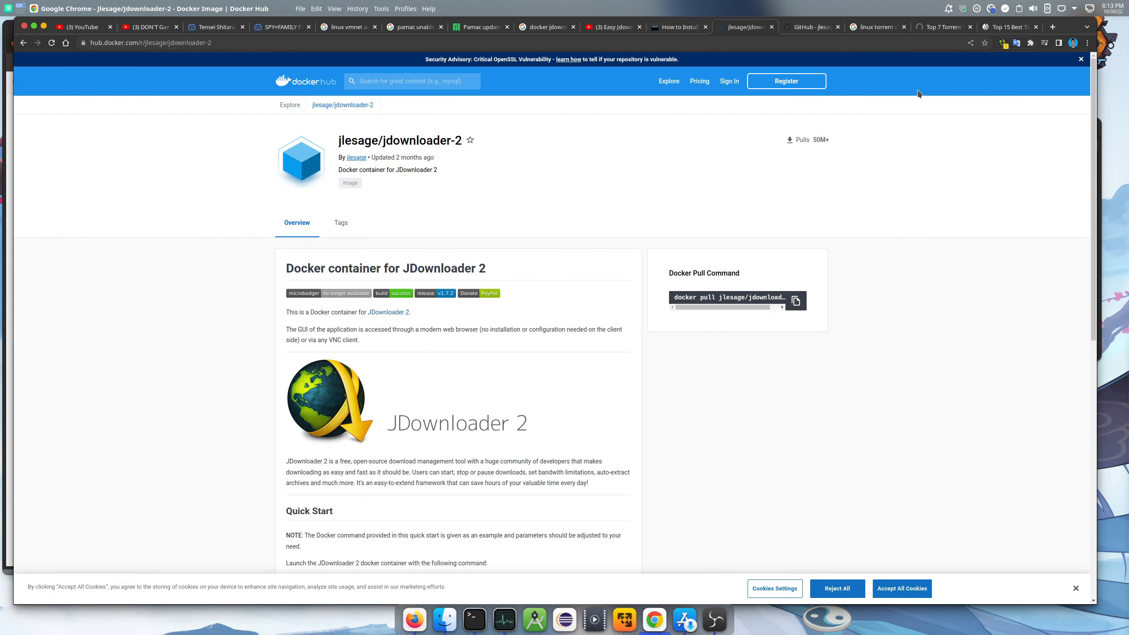
{"action": "left_click", "coordinate": [811, 26]}
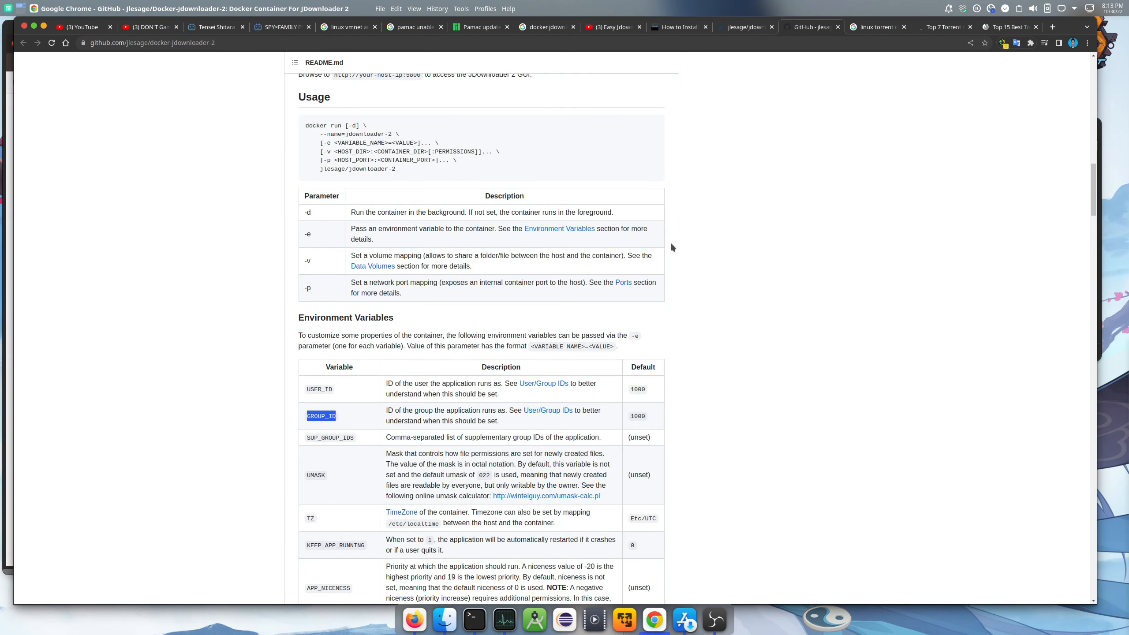
{"action": "scroll", "coordinate": [672, 248], "scroll_direction": "down", "scroll_amount": 5}
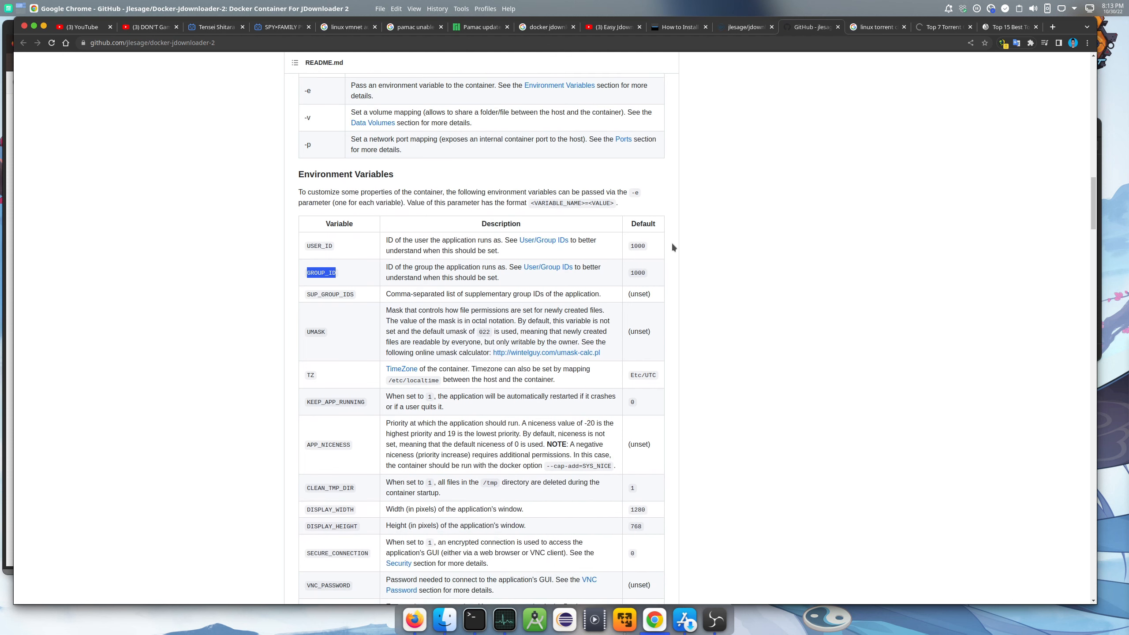
{"action": "scroll", "coordinate": [507, 261], "scroll_direction": "up", "scroll_amount": 7}
{"action": "scroll", "coordinate": [507, 261], "scroll_direction": "down", "scroll_amount": 9}
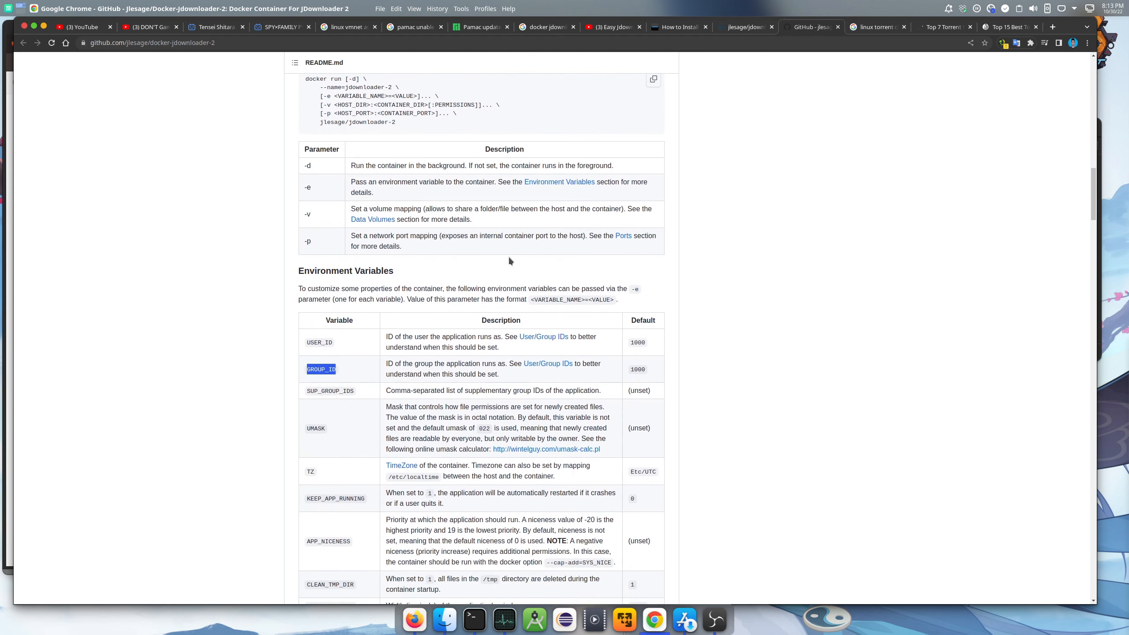
{"action": "scroll", "coordinate": [509, 260], "scroll_direction": "down", "scroll_amount": 8}
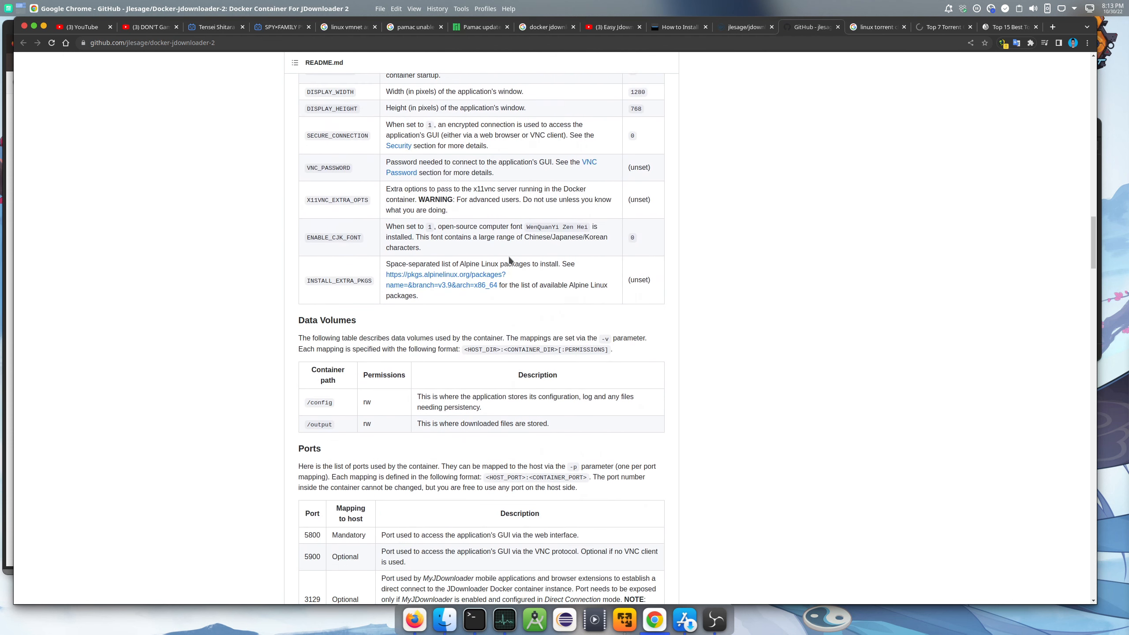
{"action": "scroll", "coordinate": [509, 260], "scroll_direction": "up", "scroll_amount": 4}
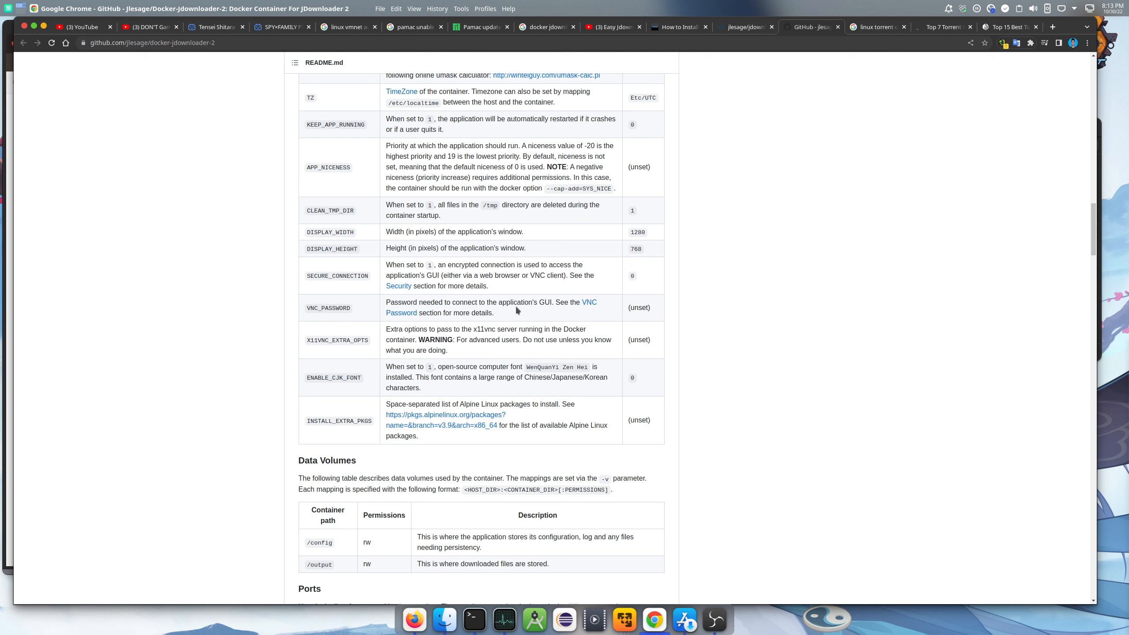
{"action": "scroll", "coordinate": [515, 309], "scroll_direction": "down", "scroll_amount": 5}
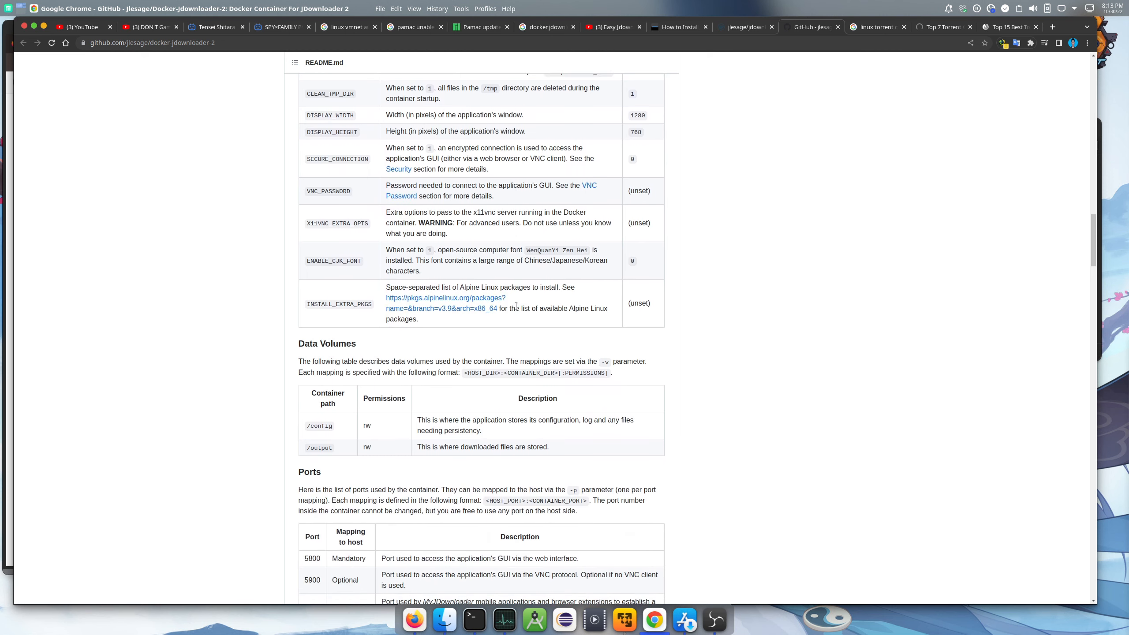
{"action": "scroll", "coordinate": [516, 307], "scroll_direction": "down", "scroll_amount": 7}
{"action": "scroll", "coordinate": [516, 306], "scroll_direction": "up", "scroll_amount": 10}
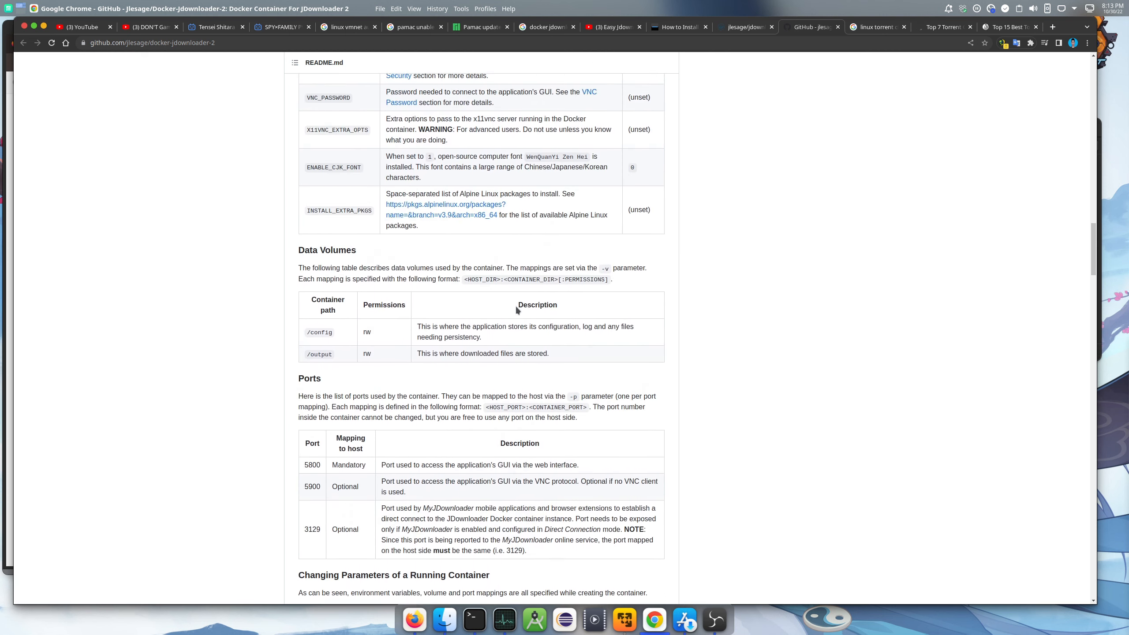
{"action": "scroll", "coordinate": [516, 309], "scroll_direction": "up", "scroll_amount": 20}
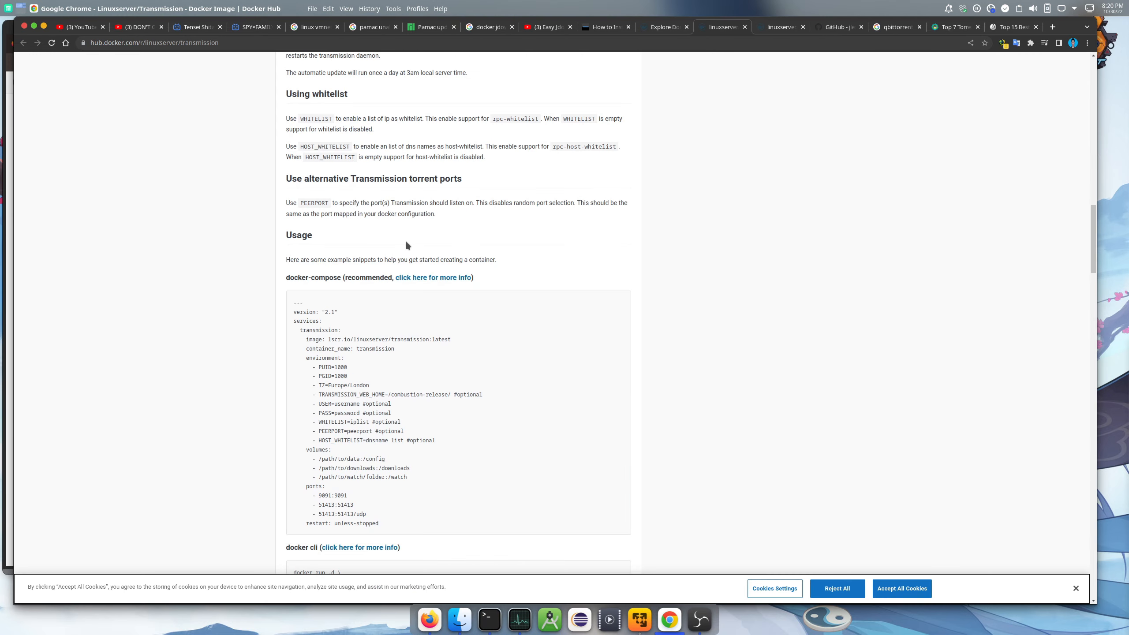
Scroll the linuxserver/transmission Docker Hub page to its docker-compose and docker cli examples
{"action": "scroll", "coordinate": [447, 252], "scroll_direction": "up", "scroll_amount": 15}
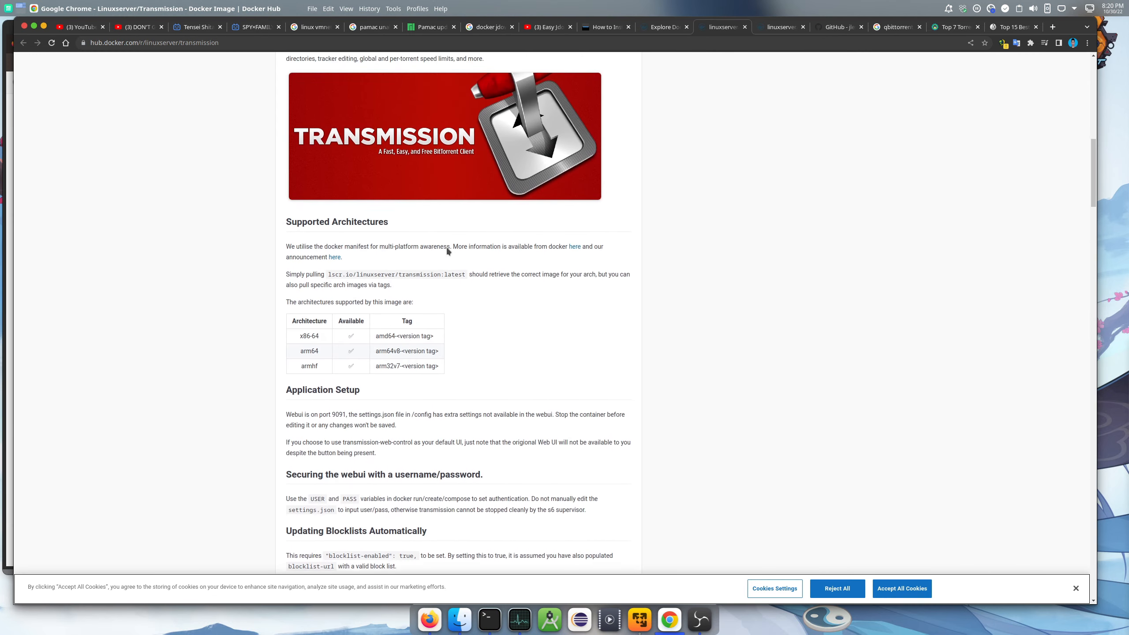
{"action": "scroll", "coordinate": [447, 251], "scroll_direction": "up", "scroll_amount": 10}
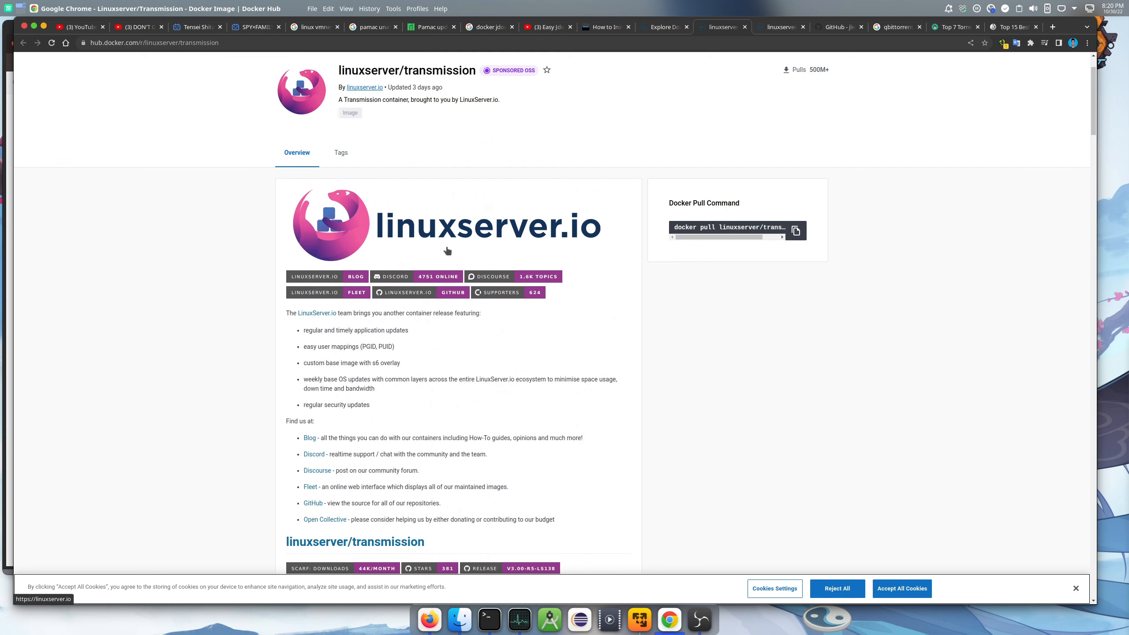
{"action": "scroll", "coordinate": [447, 251], "scroll_direction": "up", "scroll_amount": 2}
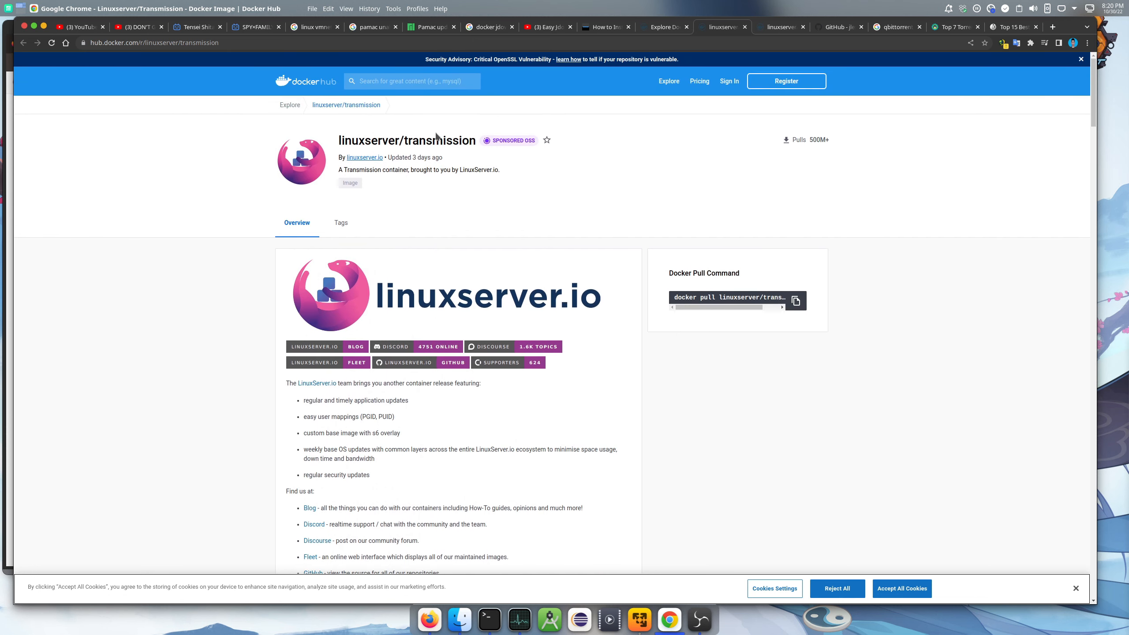
{"action": "scroll", "coordinate": [433, 221], "scroll_direction": "down", "scroll_amount": 3}
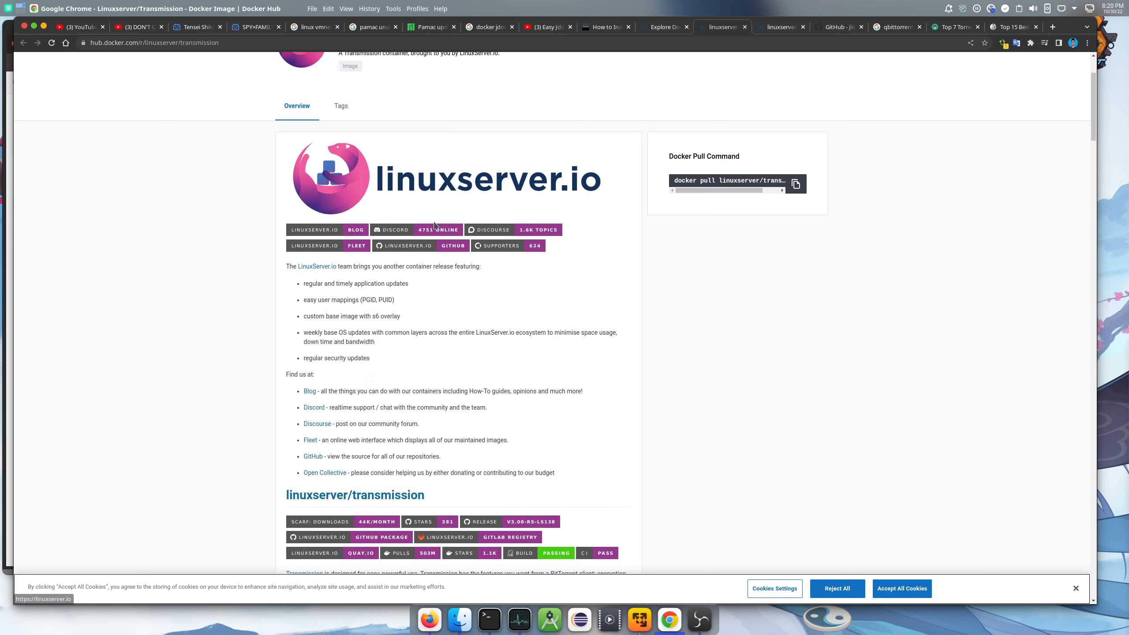
{"action": "scroll", "coordinate": [434, 224], "scroll_direction": "down", "scroll_amount": 7}
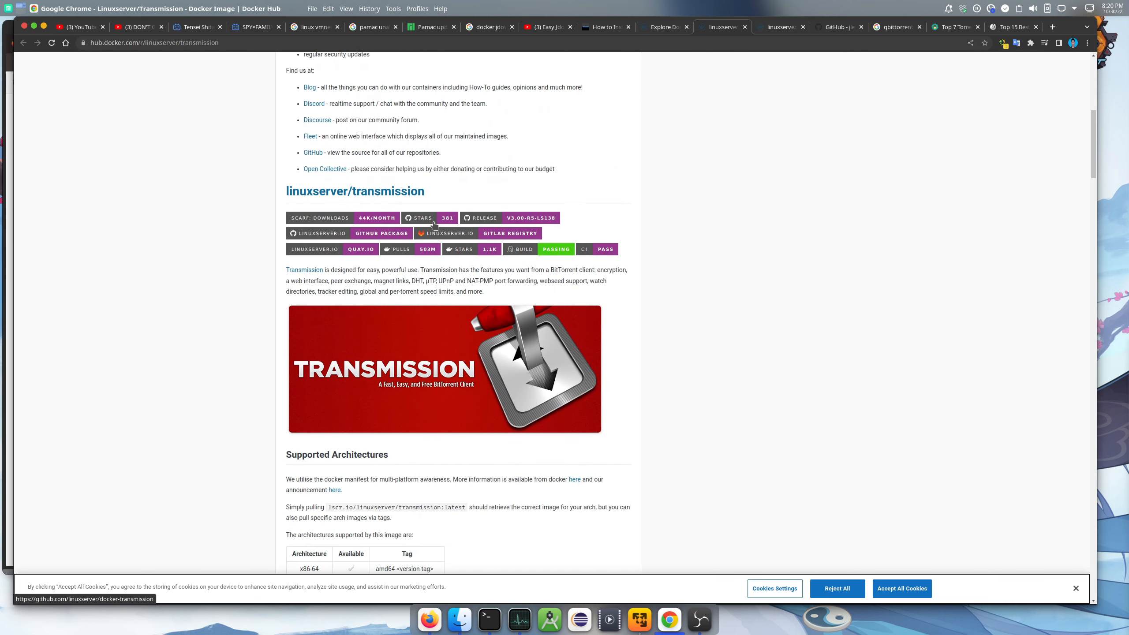
{"action": "scroll", "coordinate": [434, 224], "scroll_direction": "down", "scroll_amount": 13}
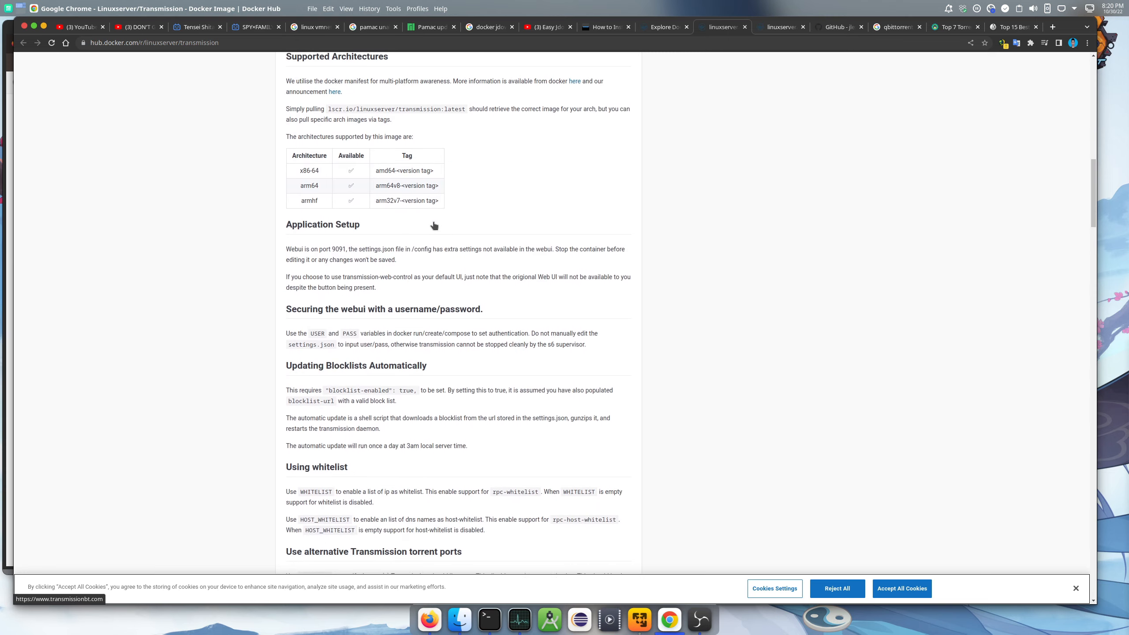
{"action": "scroll", "coordinate": [434, 224], "scroll_direction": "down", "scroll_amount": 7}
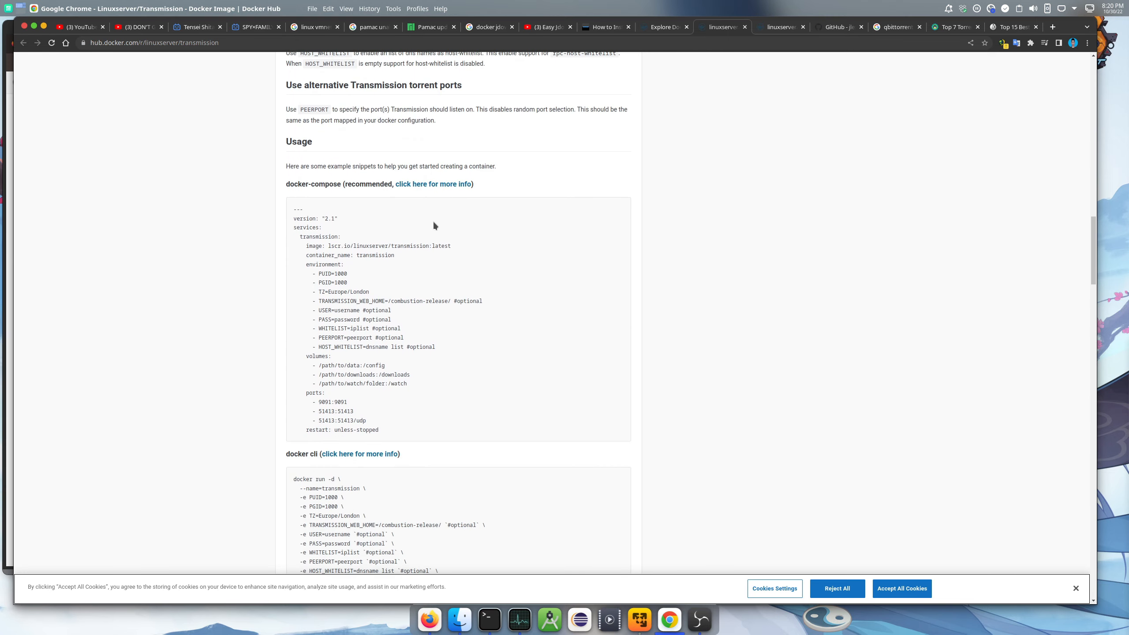
{"action": "scroll", "coordinate": [433, 224], "scroll_direction": "down", "scroll_amount": 2}
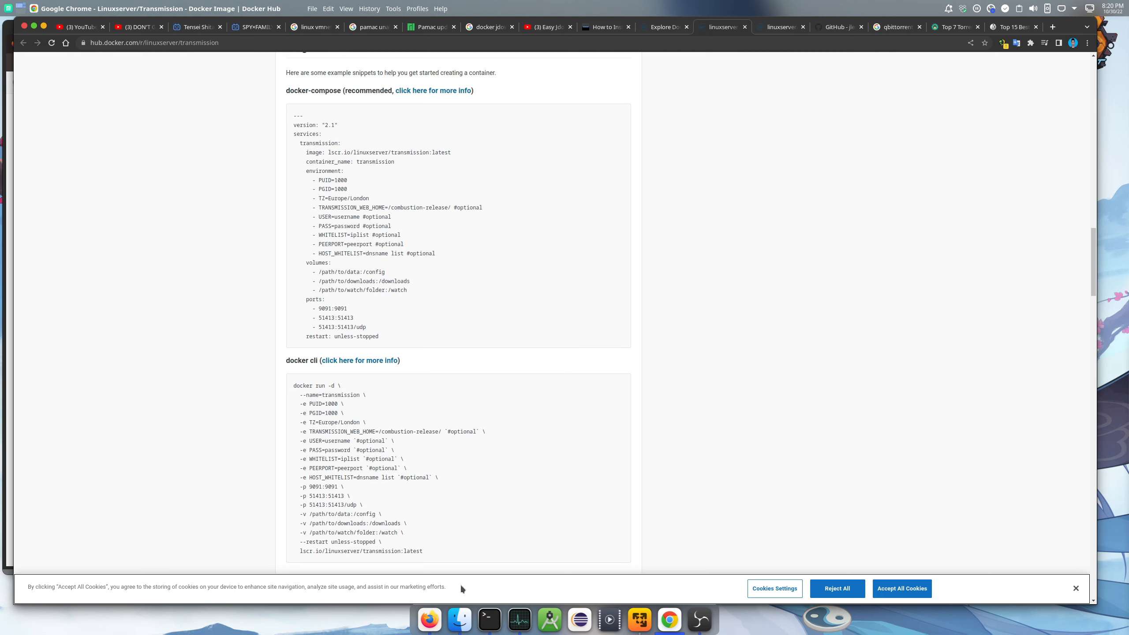
{"action": "left_click", "coordinate": [424, 619]}
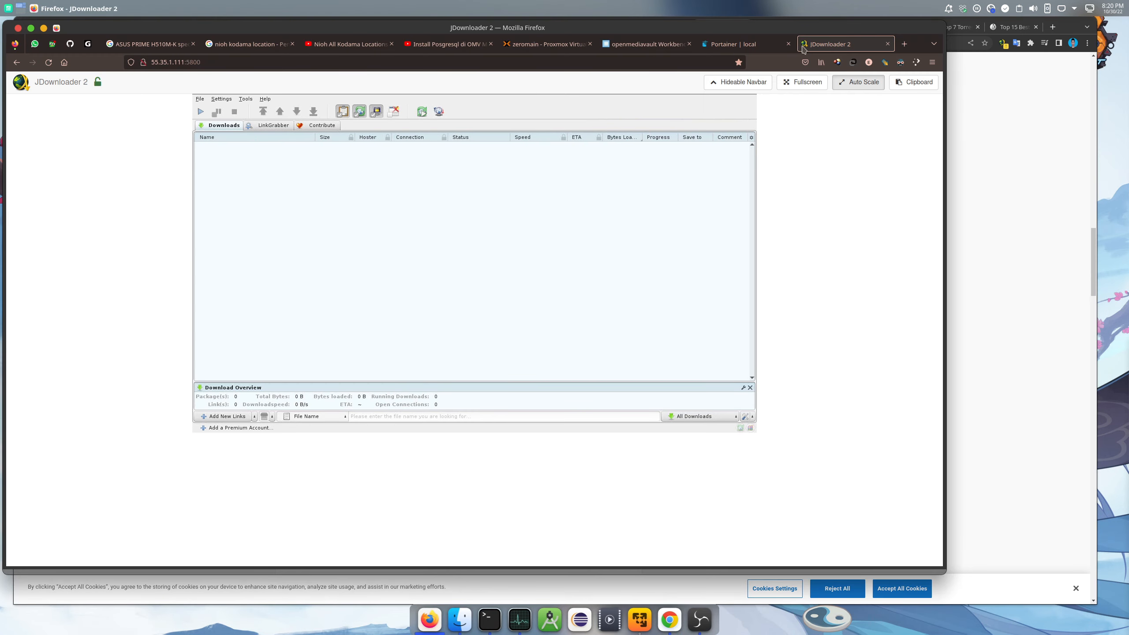
Close the JDownloader 2 tab and begin adding a new container from Portainer's container list
{"action": "left_click", "coordinate": [887, 43]}
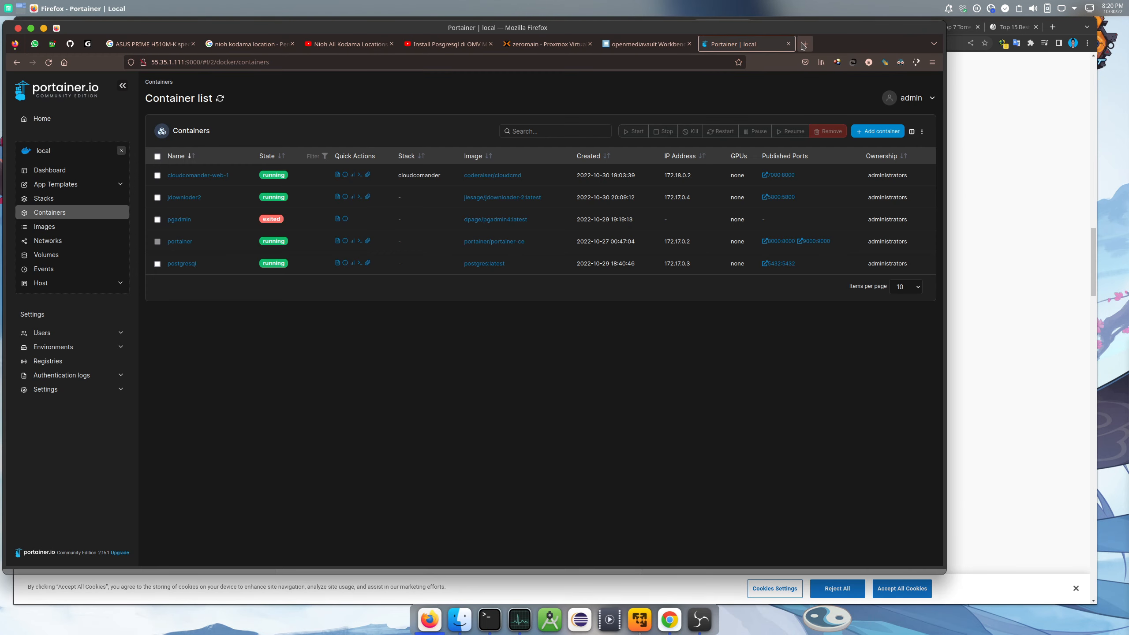
{"action": "left_click", "coordinate": [803, 43]}
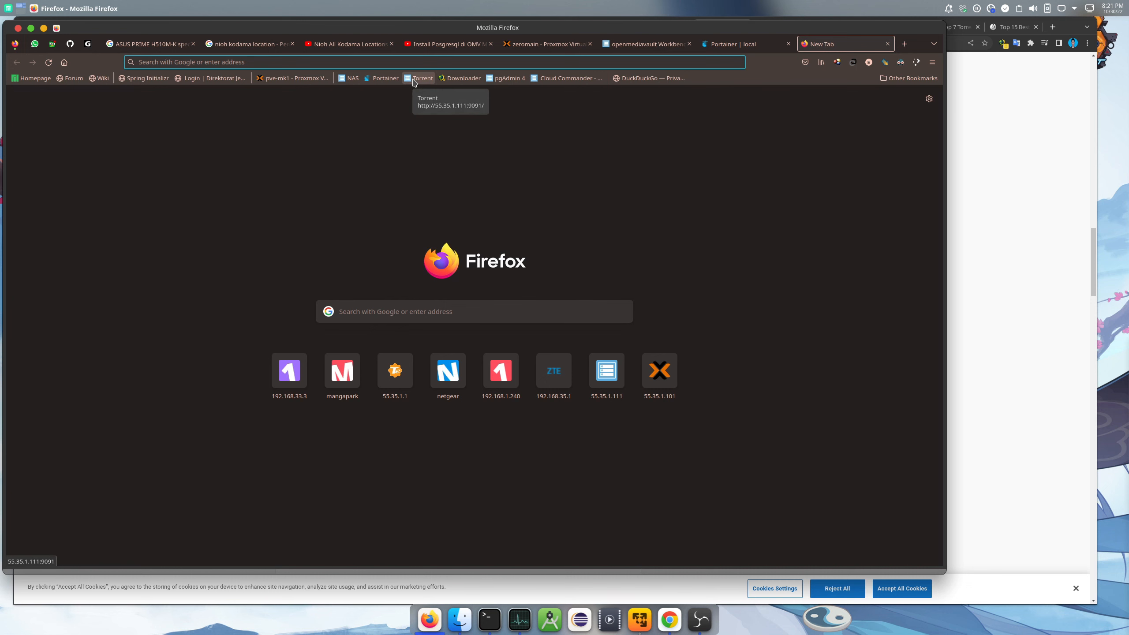
{"action": "left_click", "coordinate": [1007, 197]}
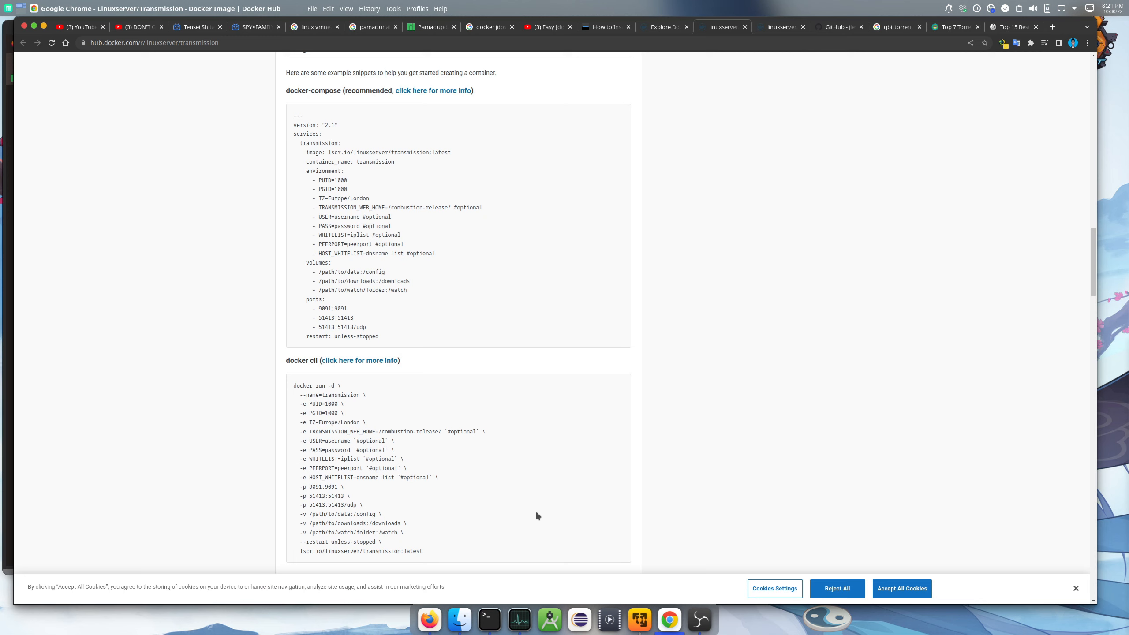
{"action": "left_click", "coordinate": [429, 619]}
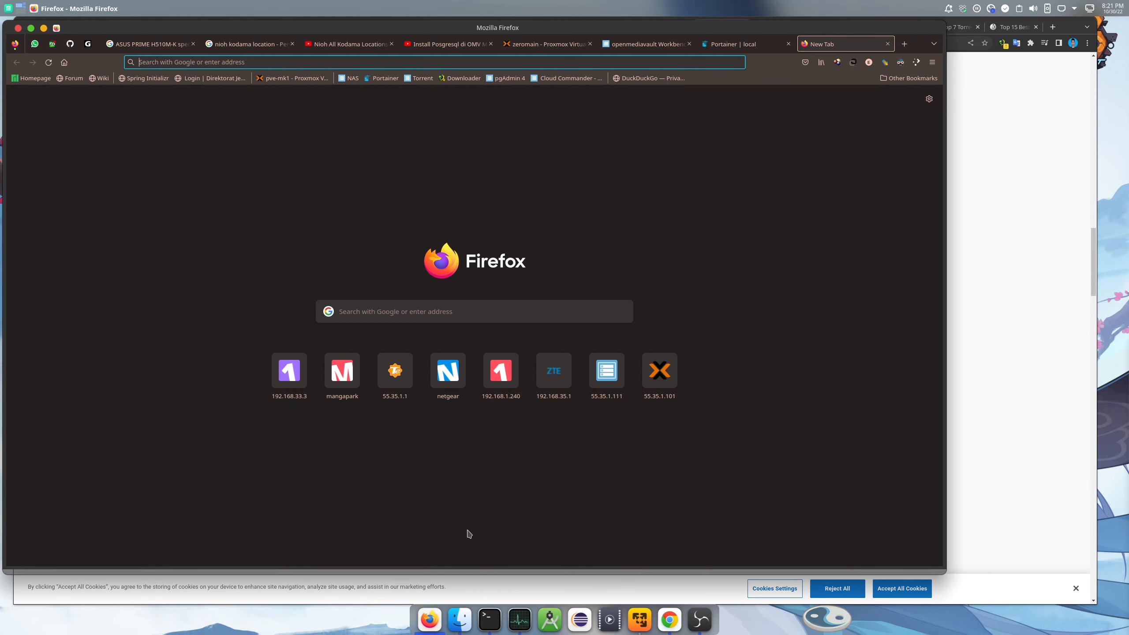
{"action": "left_click", "coordinate": [733, 44]}
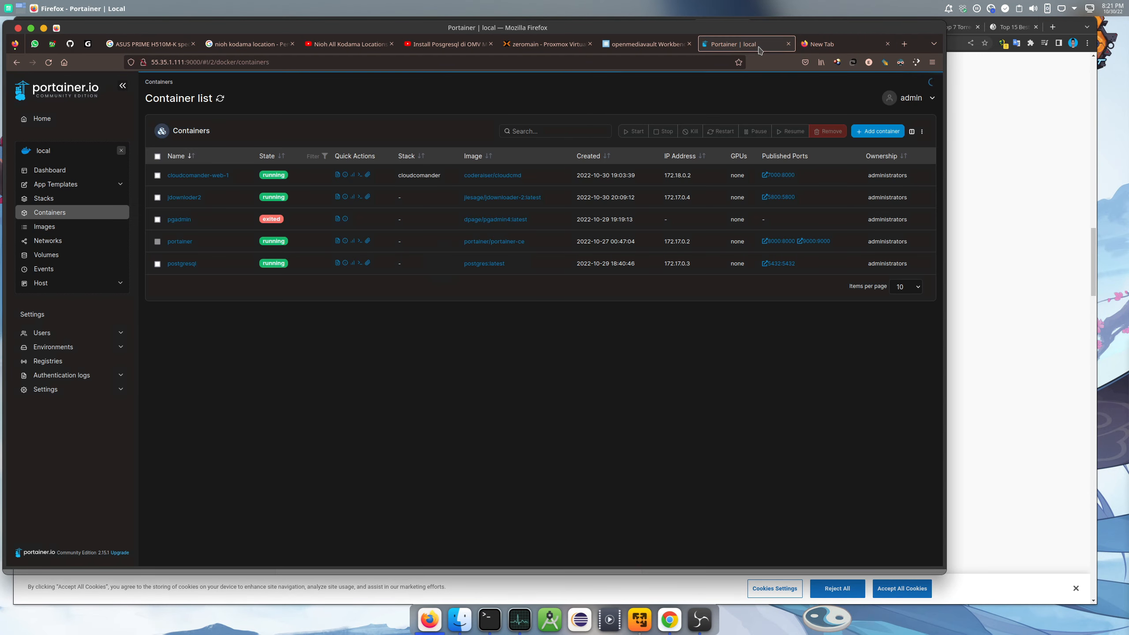
{"action": "left_click", "coordinate": [884, 132]}
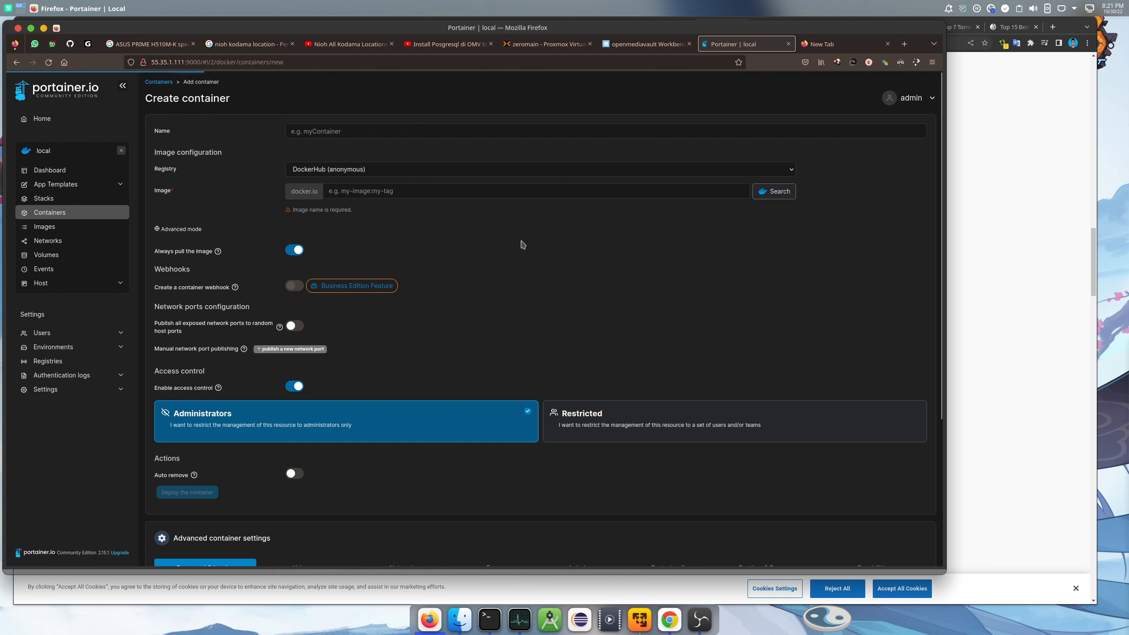
Name the new container transmission
{"action": "left_click", "coordinate": [407, 134]}
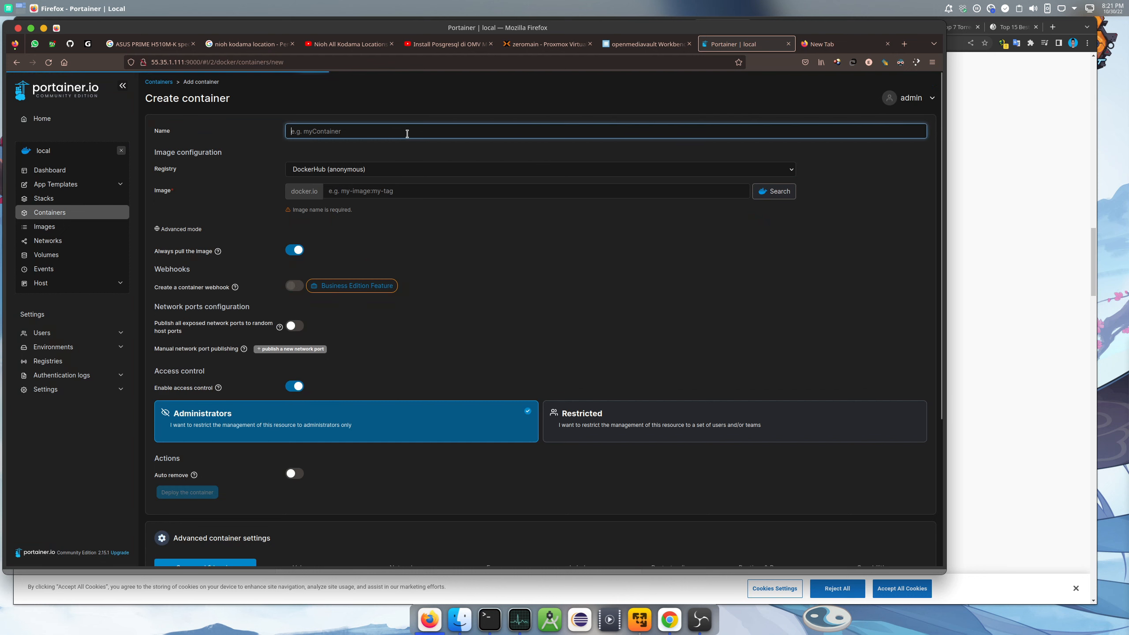
{"action": "type", "text": "T"}
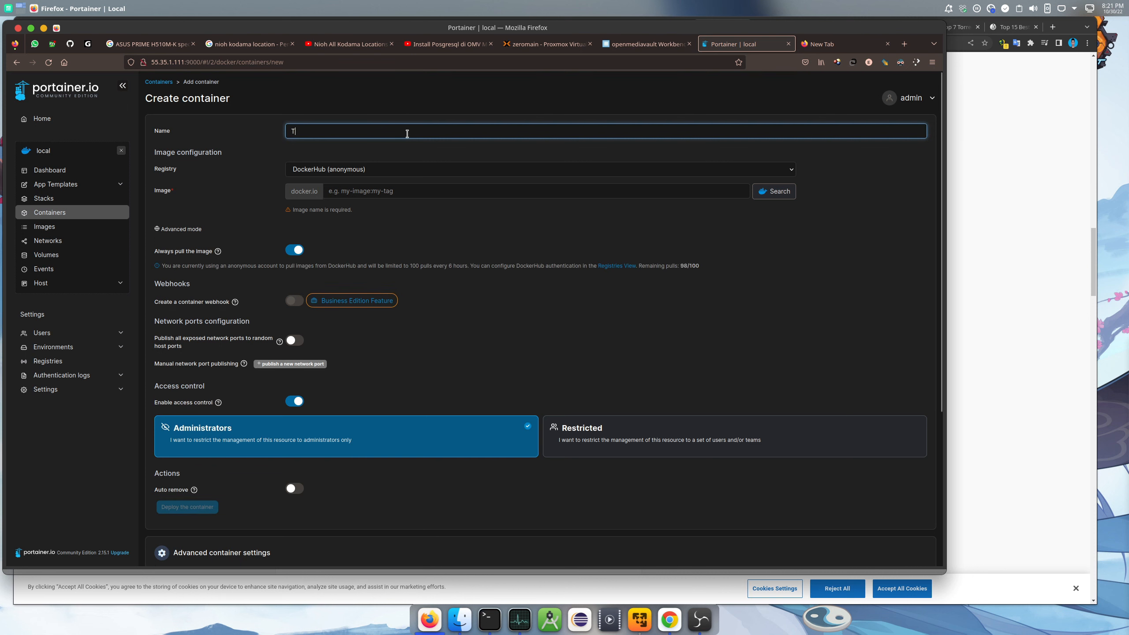
{"action": "key", "text": "BackSpace"}
{"action": "type", "text": "trans"}
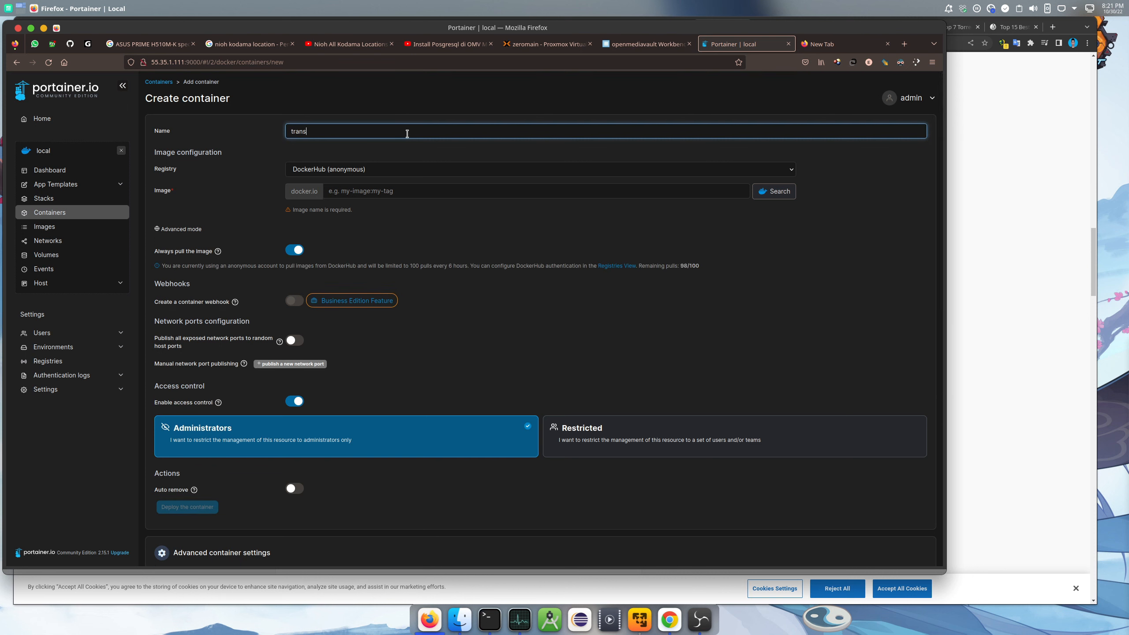
{"action": "type", "text": "mission"}
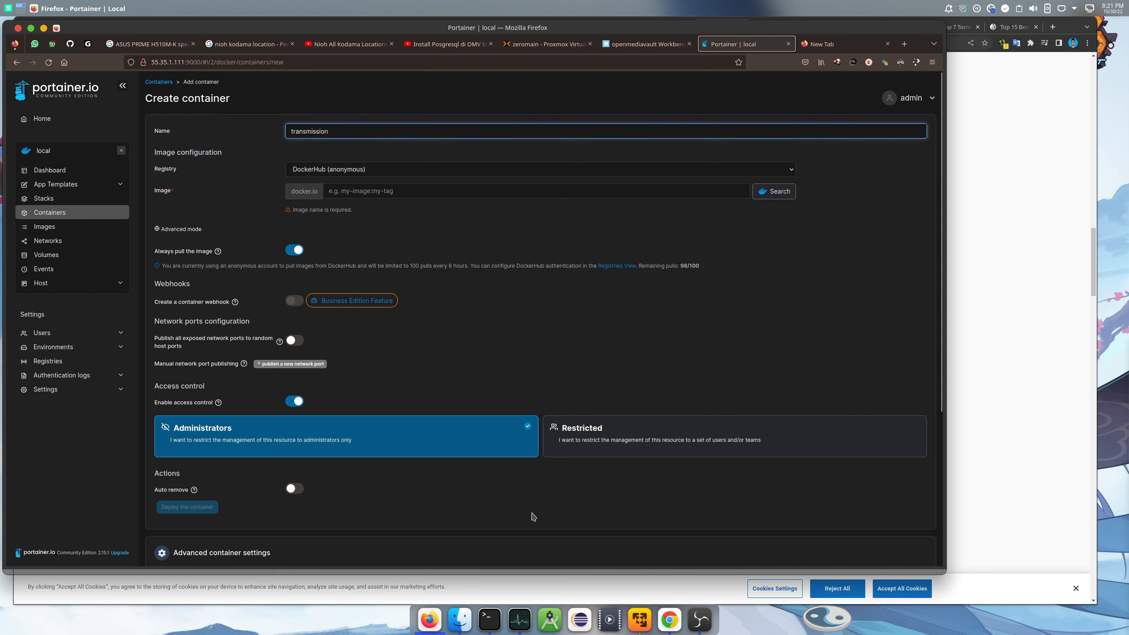
Copy linuxserver/transmission from the Docker Hub page title into the Image field
{"action": "left_click", "coordinate": [1028, 90]}
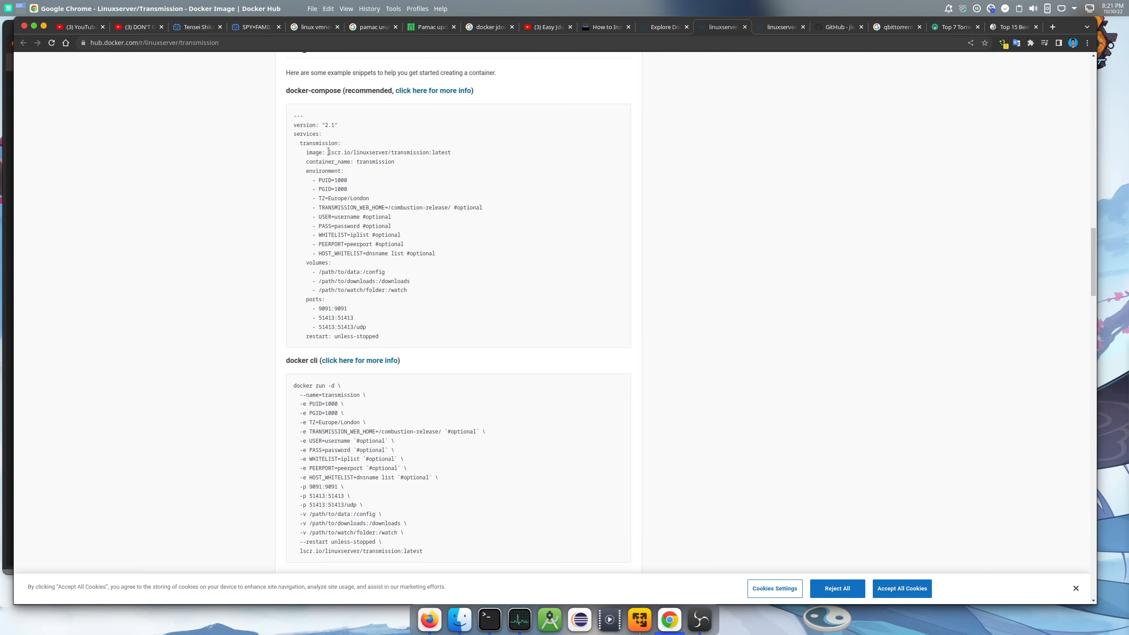
{"action": "left_click_drag", "start_coordinate": [328, 152], "coordinate": [497, 164]}
{"action": "scroll", "coordinate": [496, 164], "scroll_direction": "up", "scroll_amount": 10}
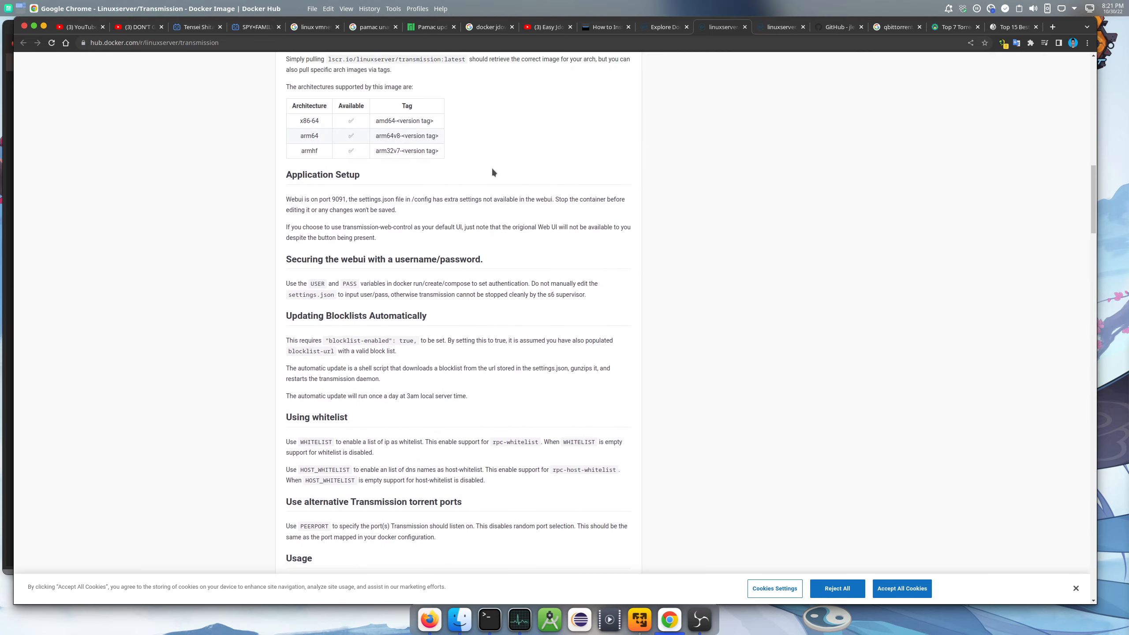
{"action": "scroll", "coordinate": [492, 169], "scroll_direction": "up", "scroll_amount": 15}
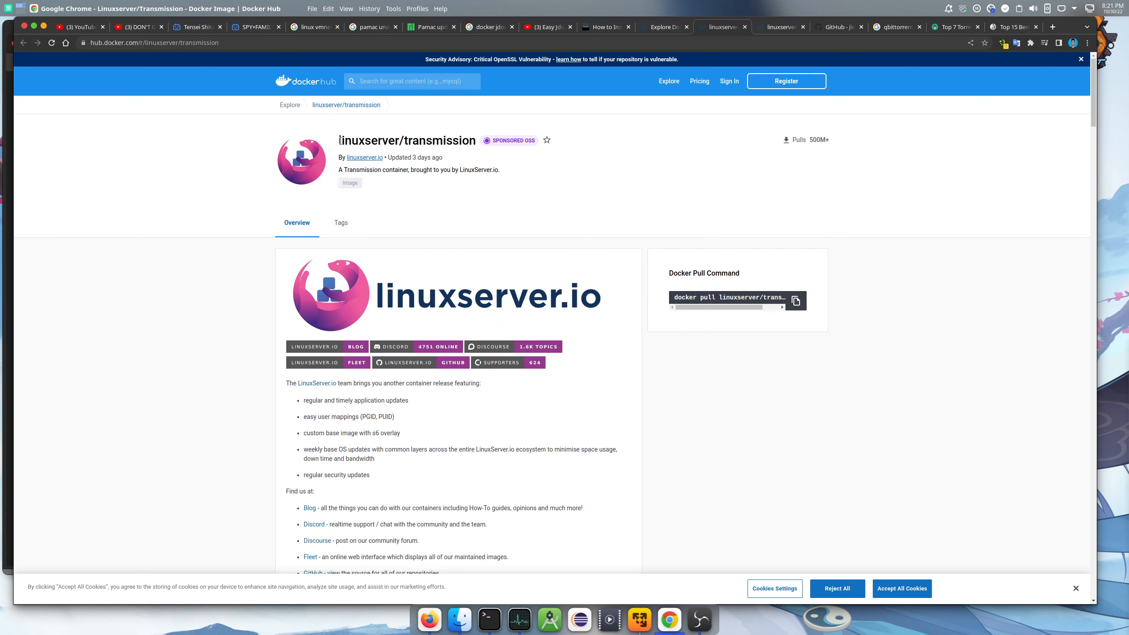
{"action": "left_click_drag", "start_coordinate": [342, 141], "coordinate": [451, 134]}
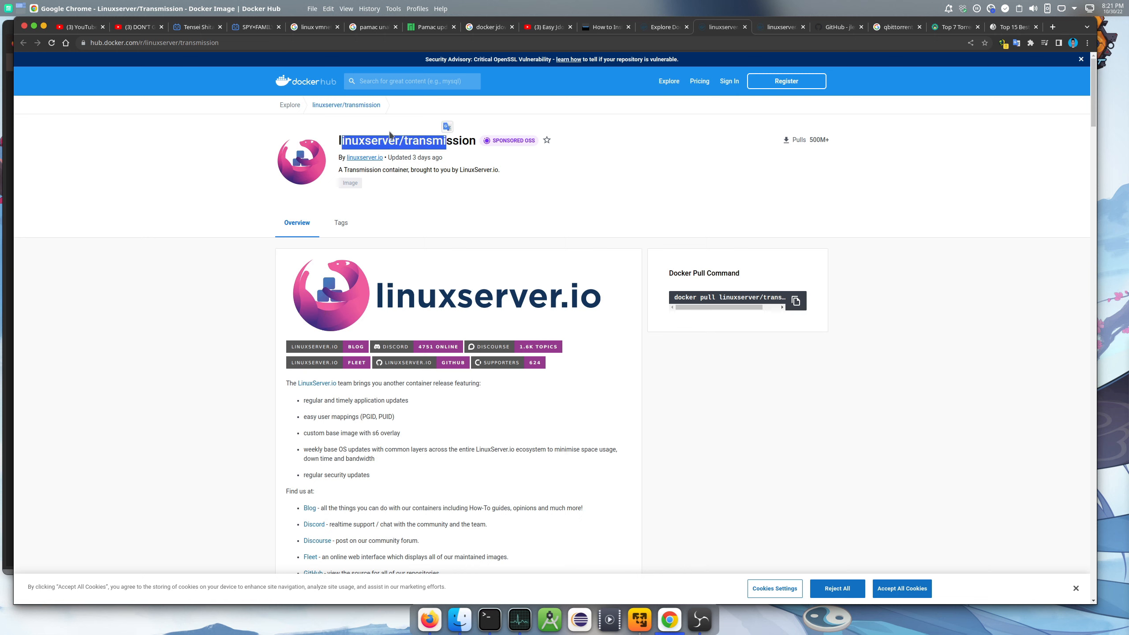
{"action": "left_click", "coordinate": [359, 139]}
{"action": "left_click_drag", "start_coordinate": [338, 141], "coordinate": [477, 141]}
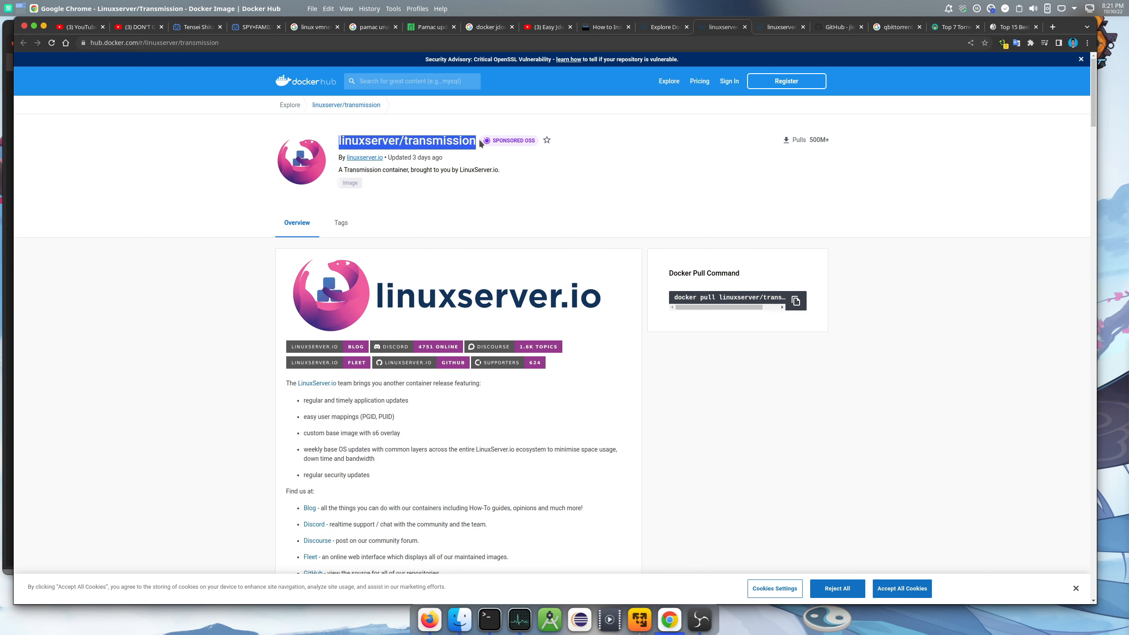
{"action": "right_click", "coordinate": [452, 142]}
{"action": "left_click", "coordinate": [465, 149]}
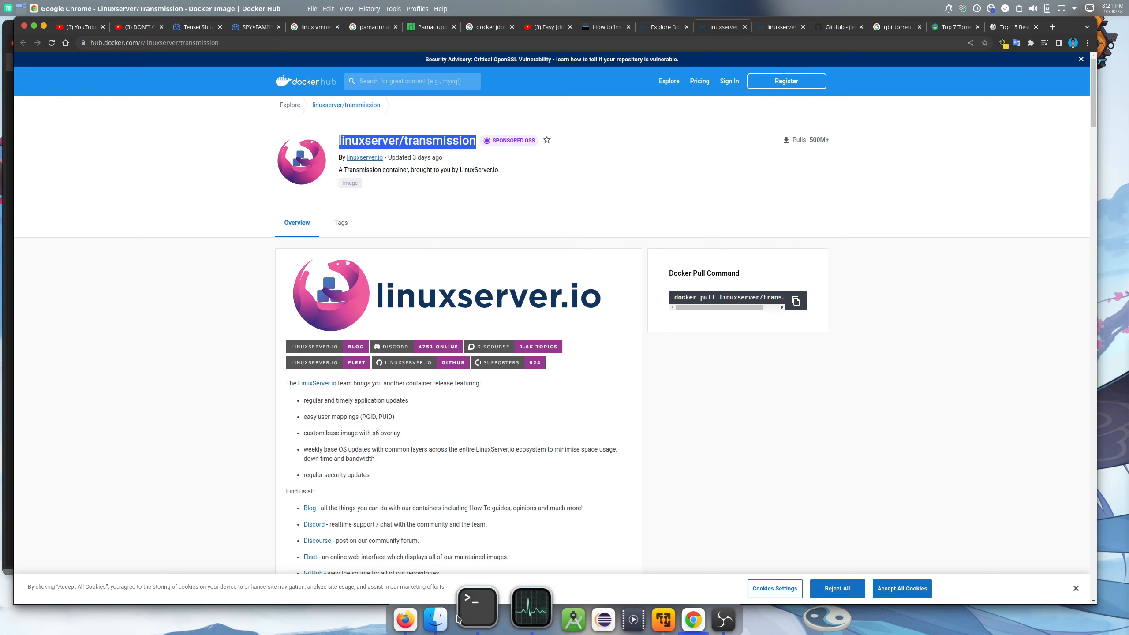
{"action": "left_click", "coordinate": [425, 609]}
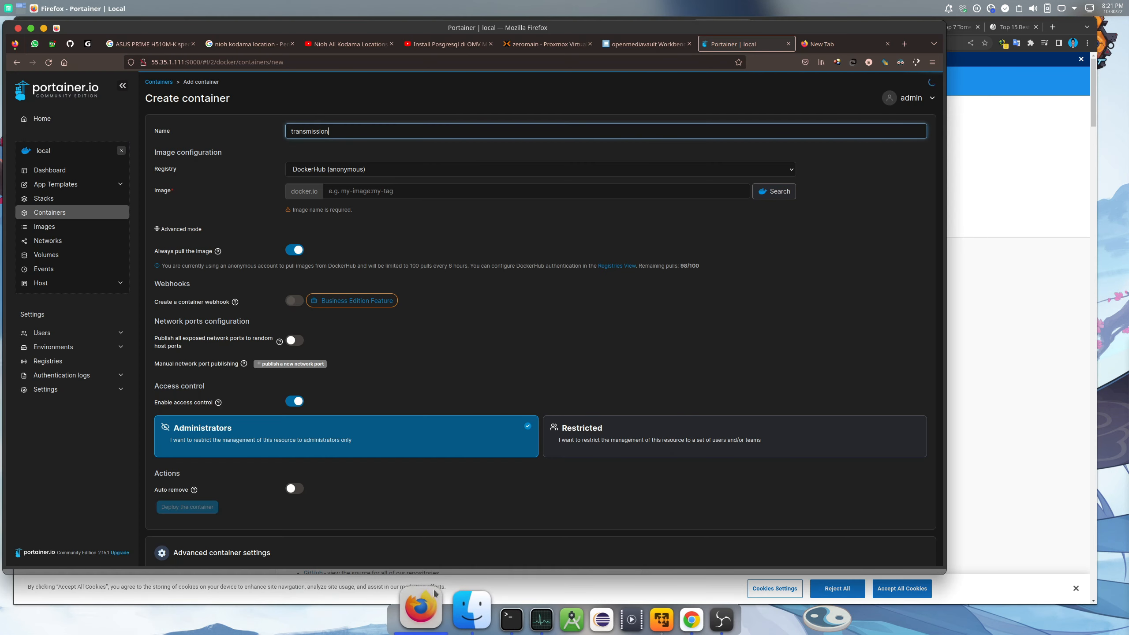
{"action": "left_click", "coordinate": [398, 190]}
{"action": "key", "text": "ctrl+v"}
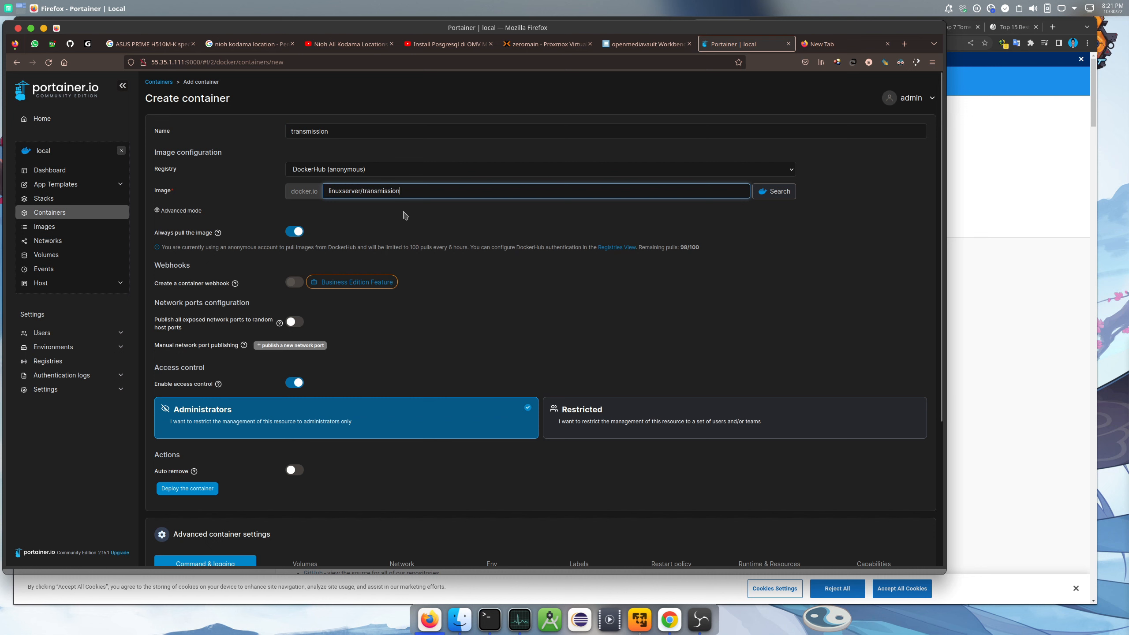
Add three port mapping rows and switch the third one to UDP
{"action": "scroll", "coordinate": [418, 229], "scroll_direction": "down", "scroll_amount": 5}
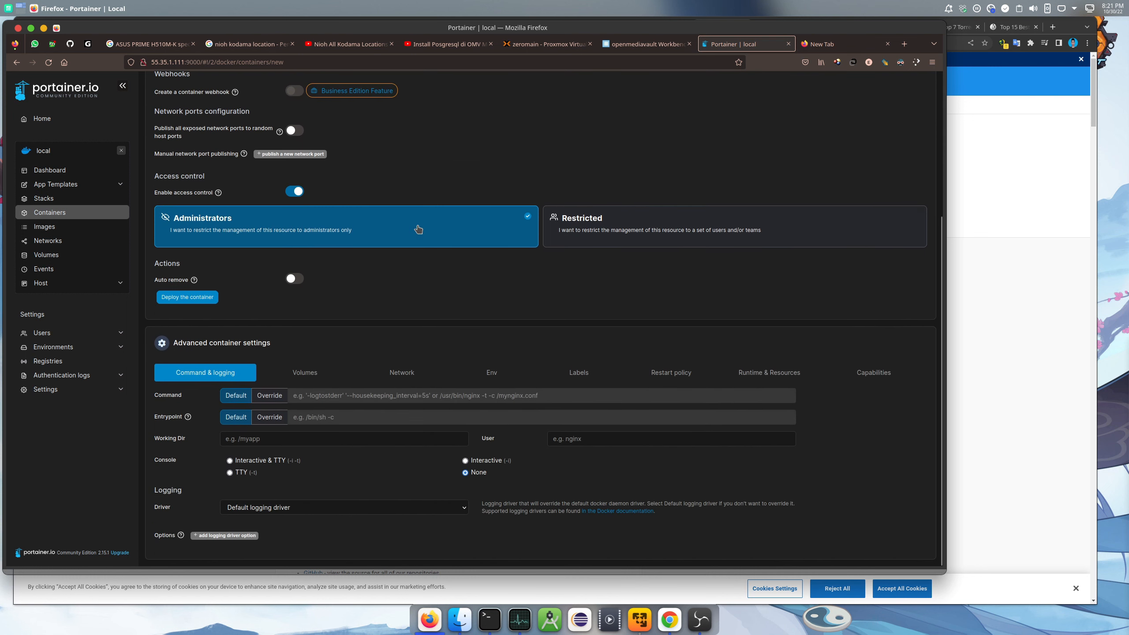
{"action": "left_click", "coordinate": [277, 155]}
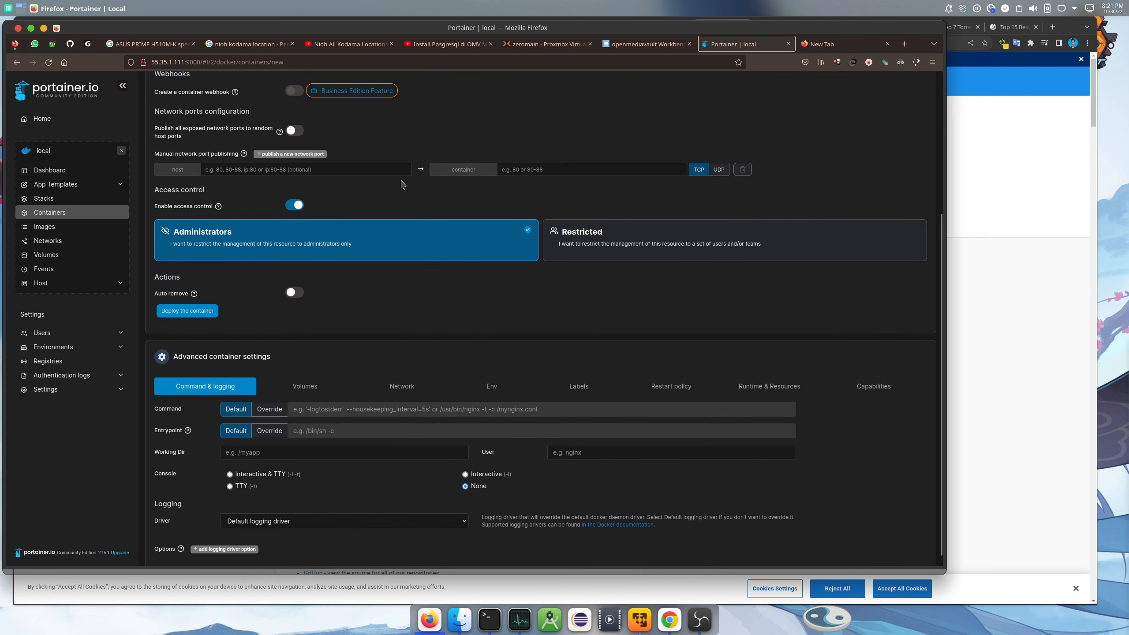
{"action": "left_click", "coordinate": [297, 154]}
{"action": "left_click", "coordinate": [297, 155]}
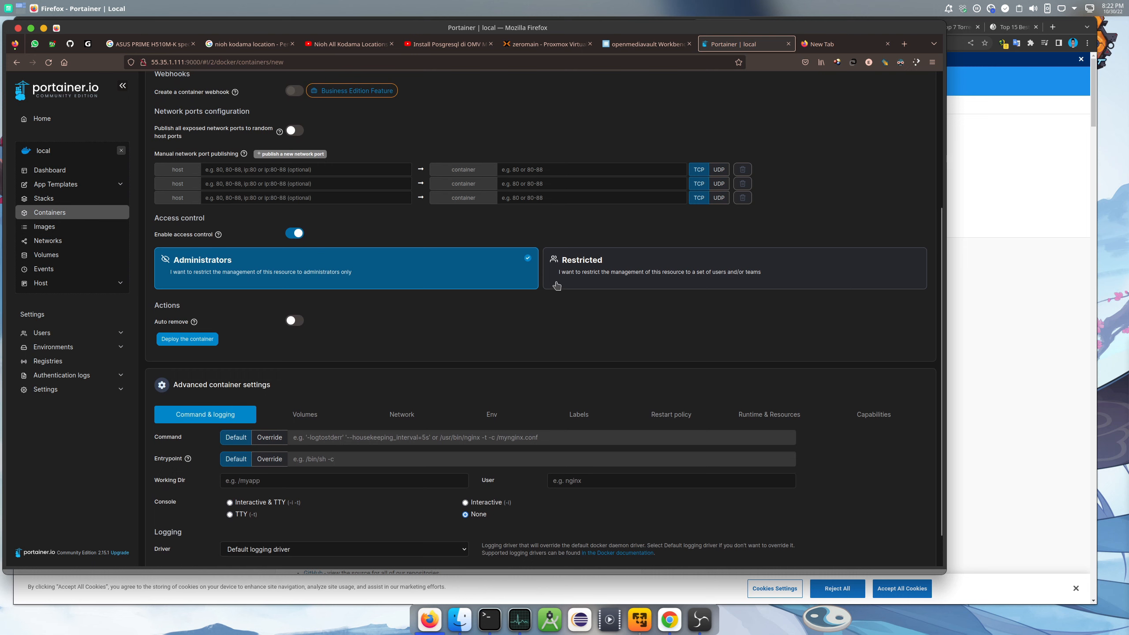
{"action": "left_click", "coordinate": [719, 198]}
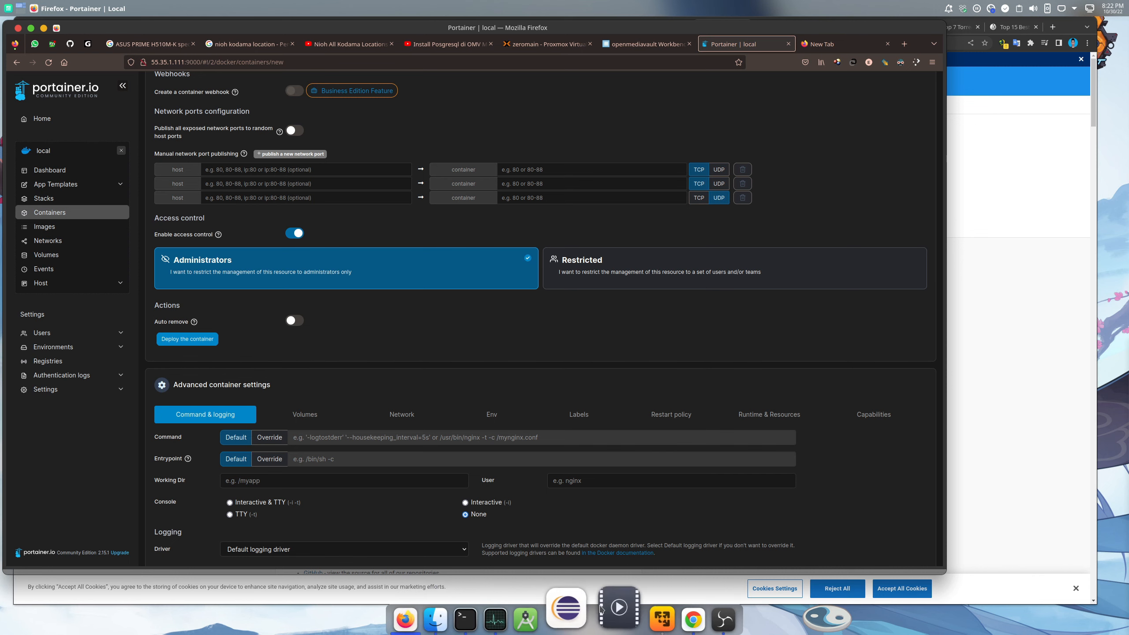
{"action": "left_click", "coordinate": [669, 608]}
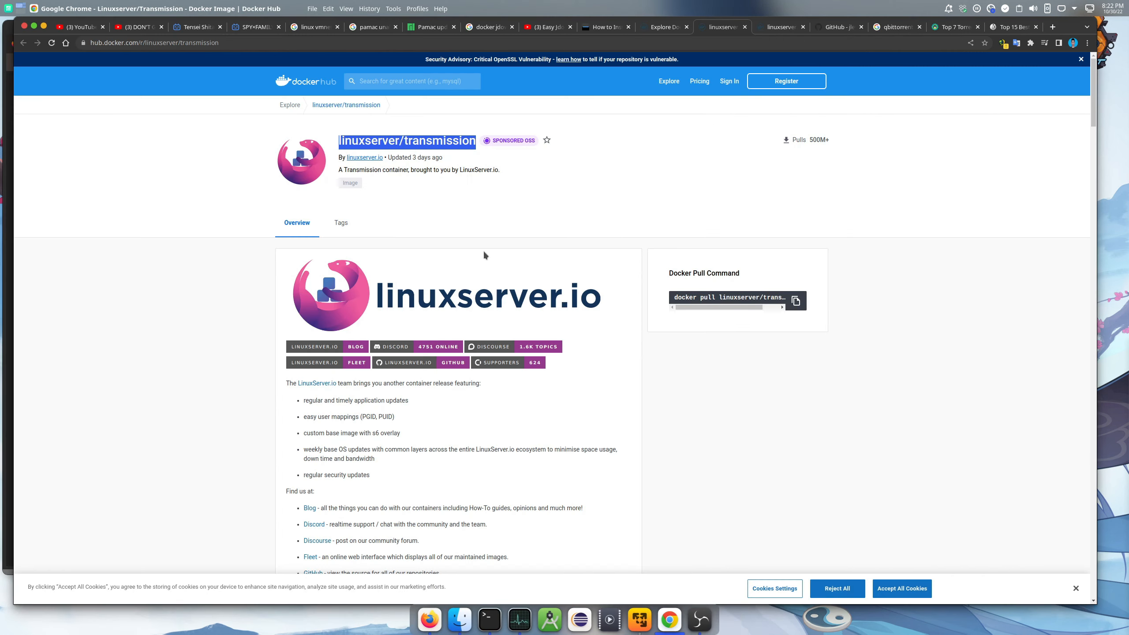
Map host port 9091 to container port 9091 for the web UI
{"action": "scroll", "coordinate": [499, 214], "scroll_direction": "down", "scroll_amount": 15}
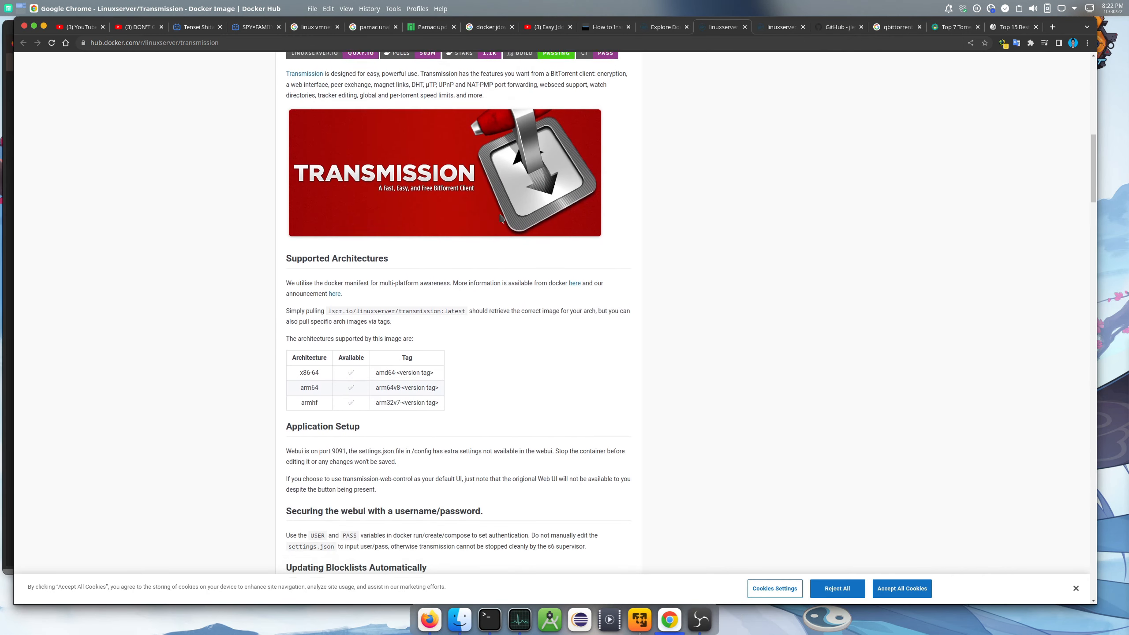
{"action": "scroll", "coordinate": [500, 213], "scroll_direction": "down", "scroll_amount": 4}
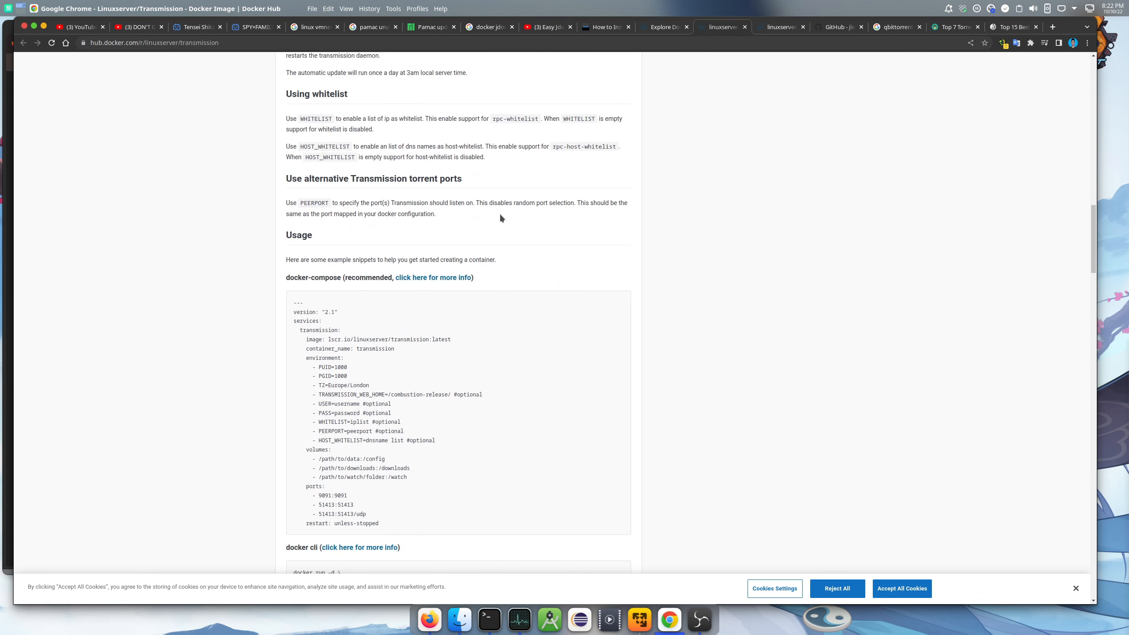
{"action": "scroll", "coordinate": [500, 218], "scroll_direction": "down", "scroll_amount": 2}
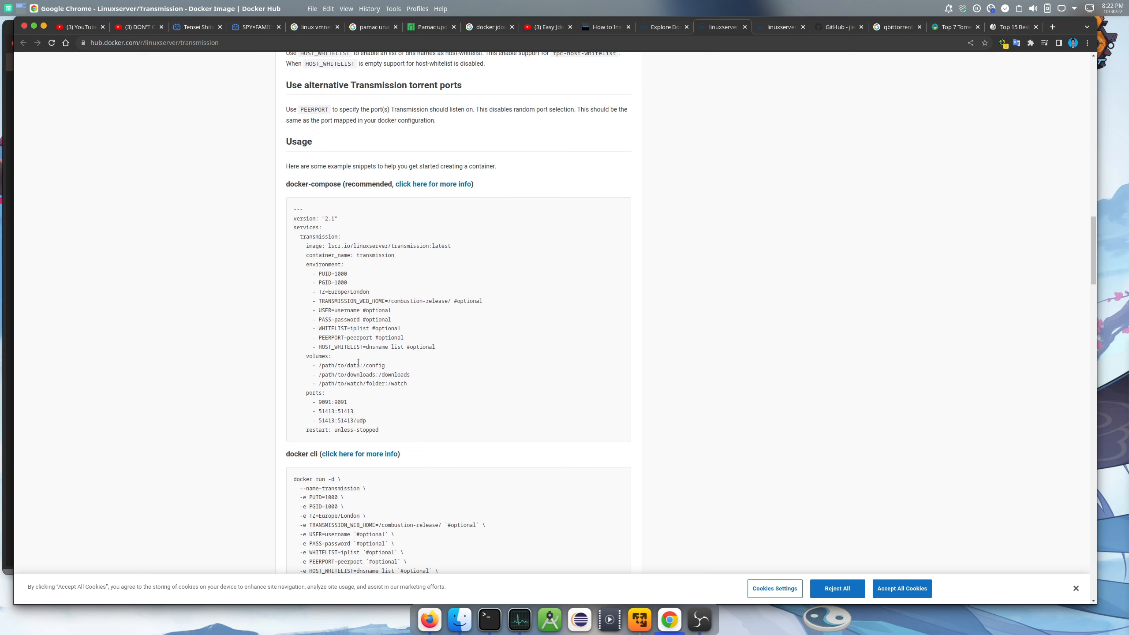
{"action": "double_click", "coordinate": [327, 402]}
{"action": "right_click", "coordinate": [327, 402]}
{"action": "left_click", "coordinate": [342, 410]}
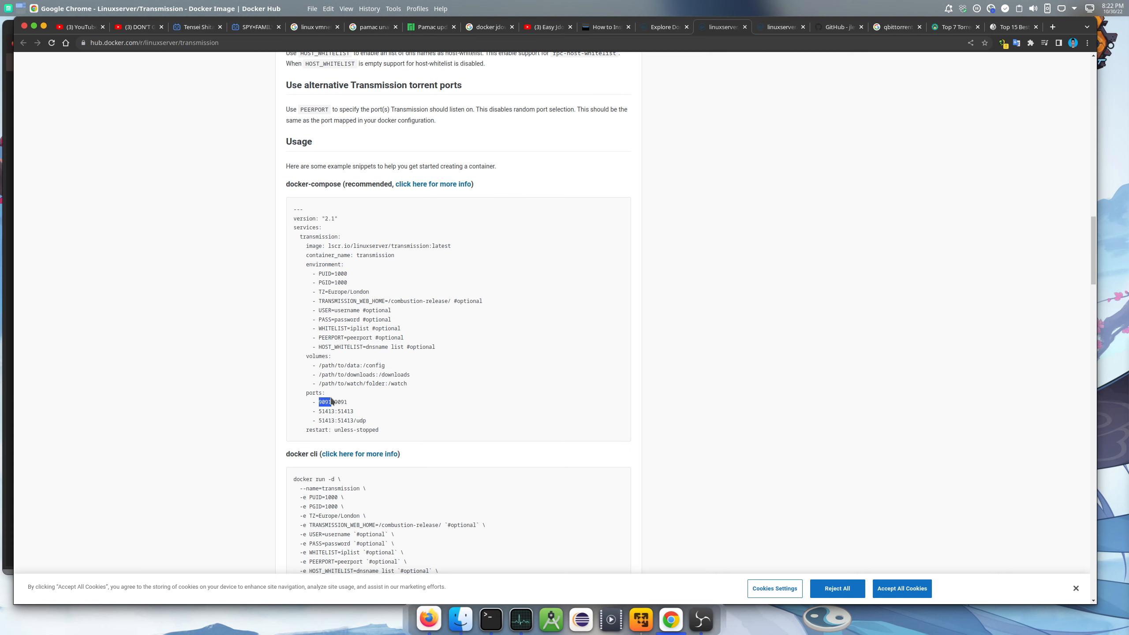
{"action": "left_click", "coordinate": [425, 616]}
{"action": "left_click", "coordinate": [335, 169]}
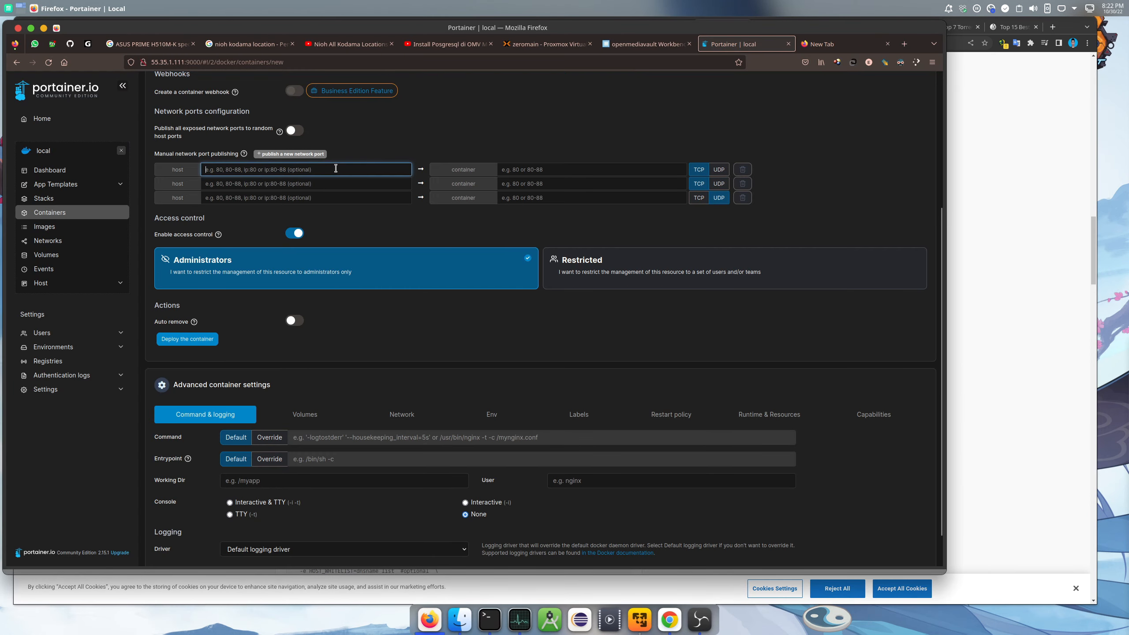
{"action": "type", "text": "9091"}
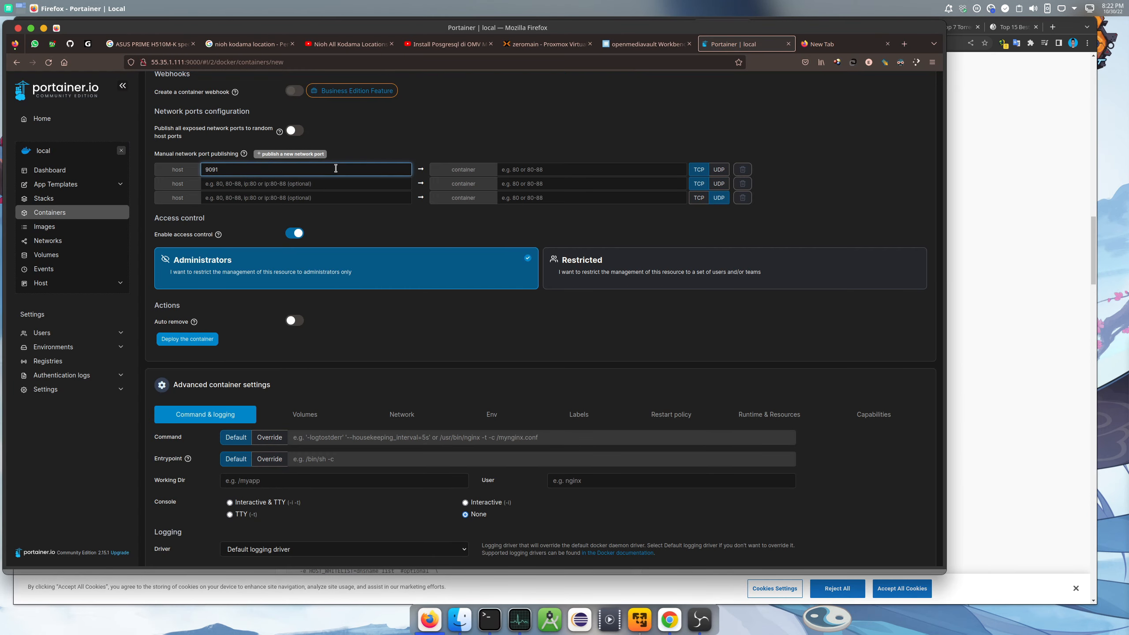
{"action": "left_click", "coordinate": [553, 167]}
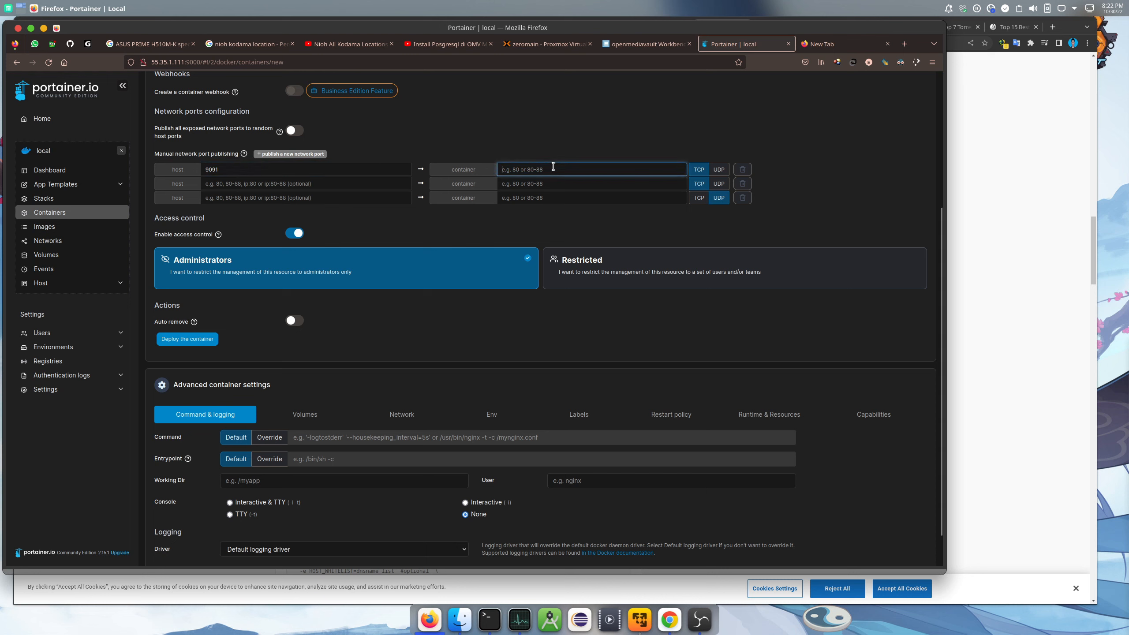
{"action": "type", "text": "9091"}
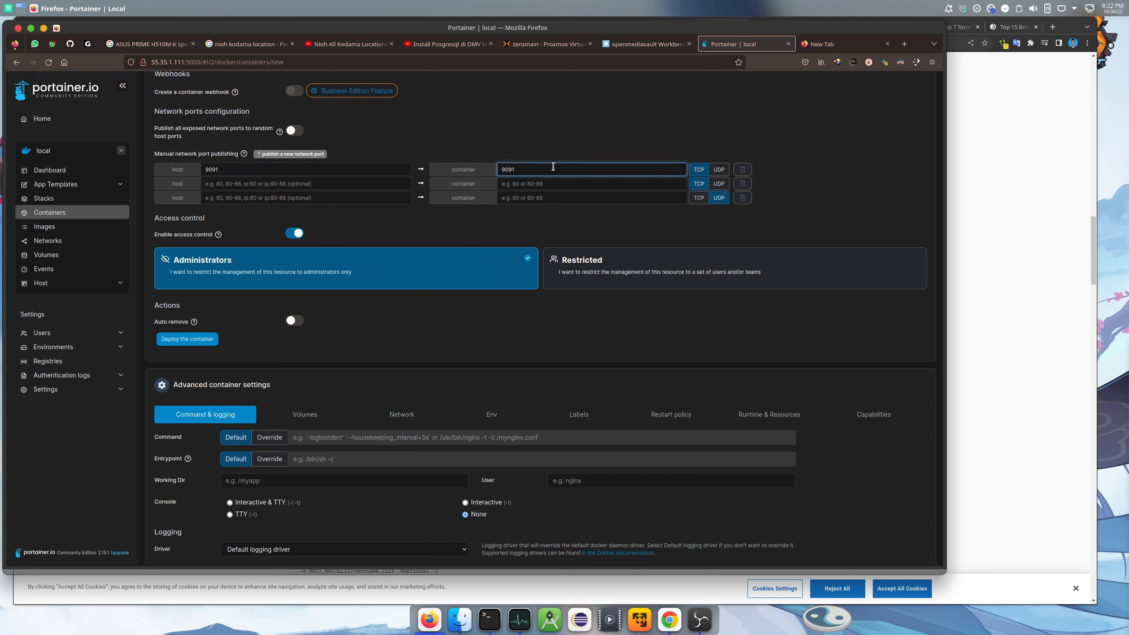
Map host port 51413 to container port 51413 in the second, TCP row
{"action": "left_click", "coordinate": [670, 604]}
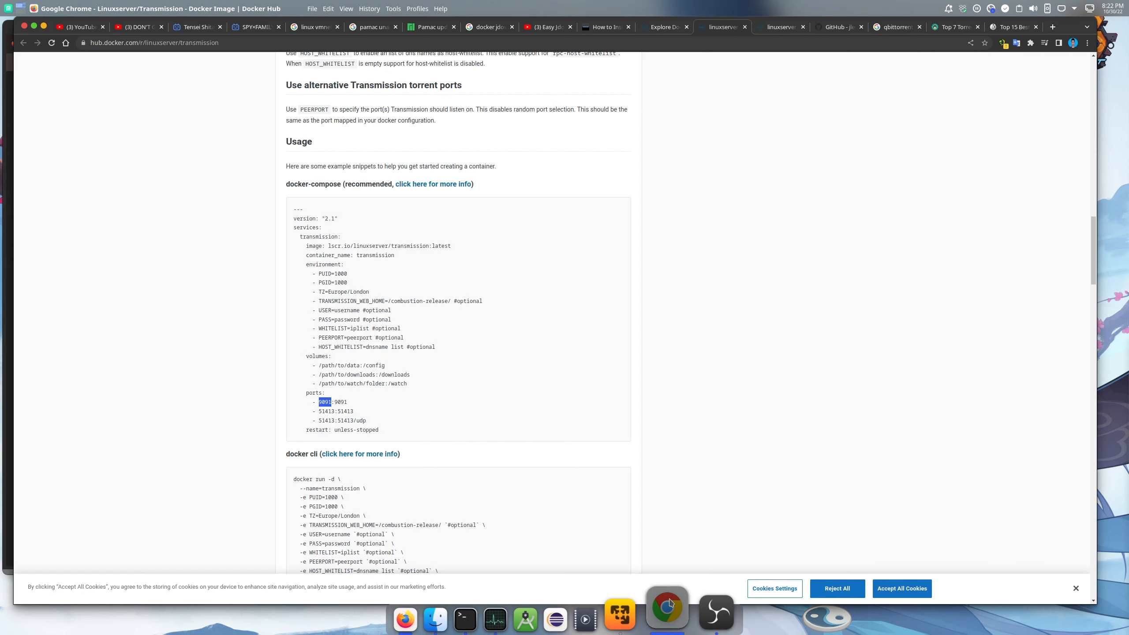
{"action": "double_click", "coordinate": [327, 411]}
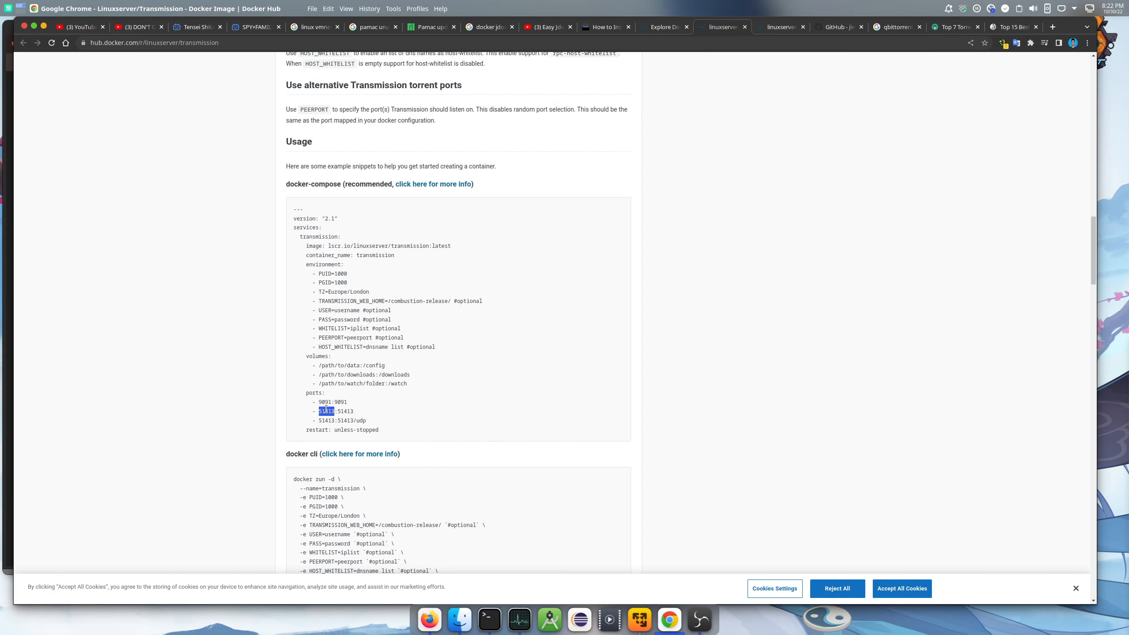
{"action": "right_click", "coordinate": [328, 413]}
{"action": "left_click", "coordinate": [351, 419]}
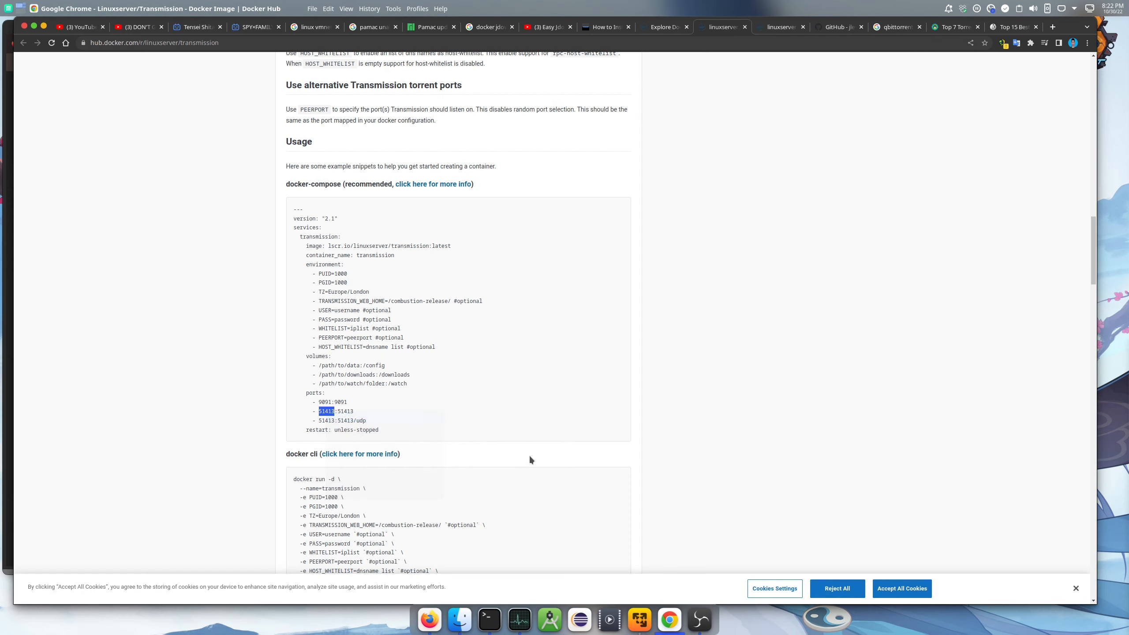
{"action": "left_click", "coordinate": [425, 617]}
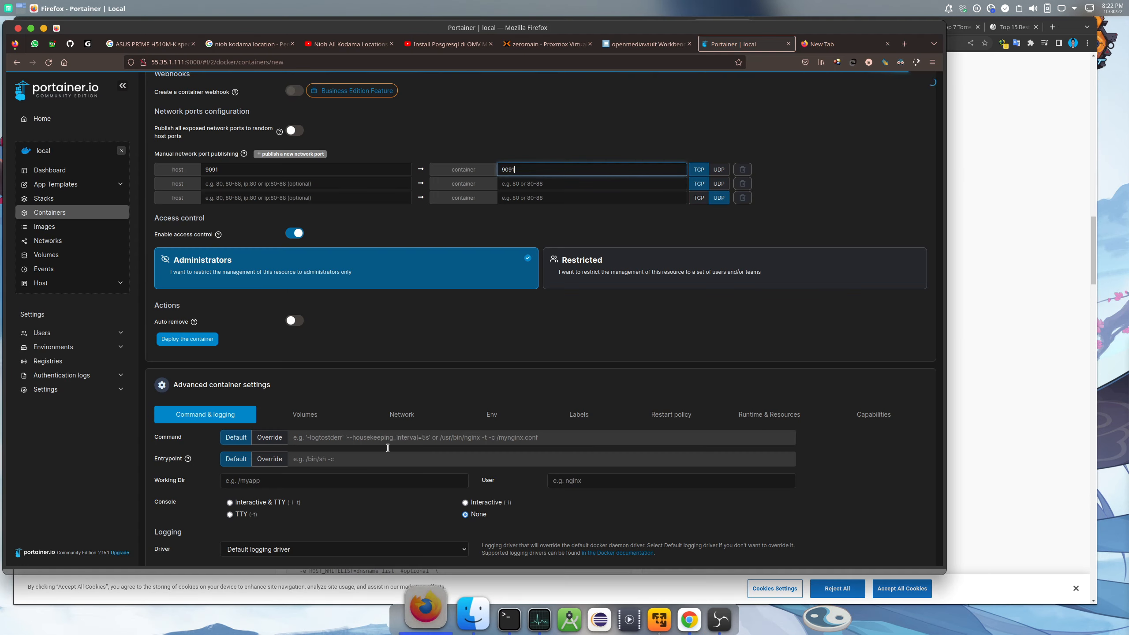
{"action": "left_click", "coordinate": [281, 184]}
{"action": "type", "text": "51413"}
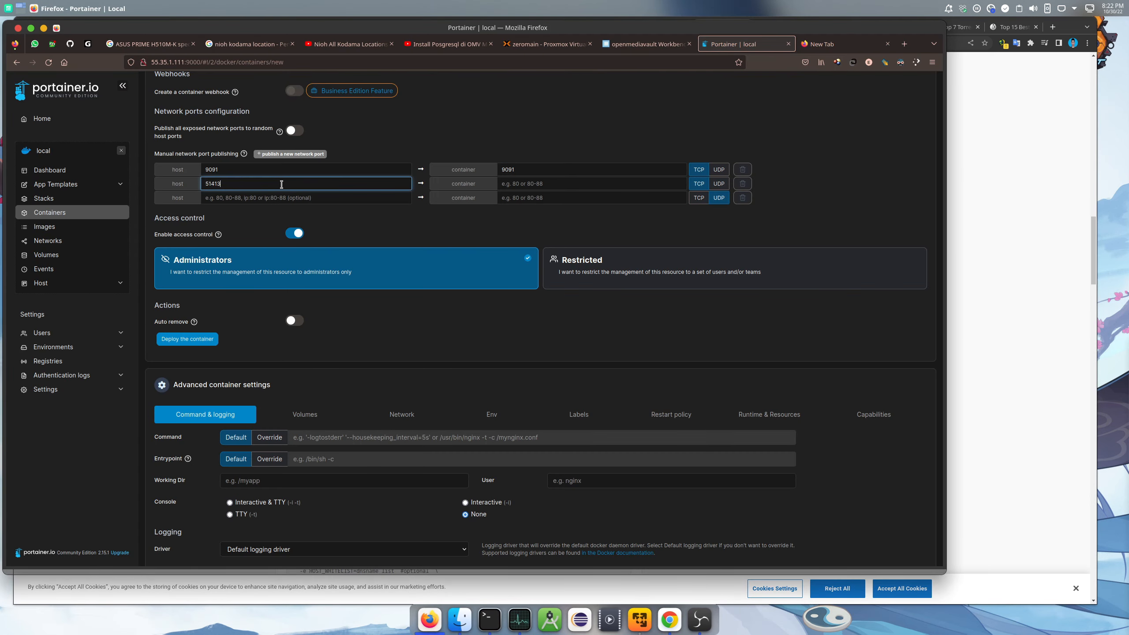
{"action": "left_click", "coordinate": [554, 183]}
{"action": "type", "text": "51413"}
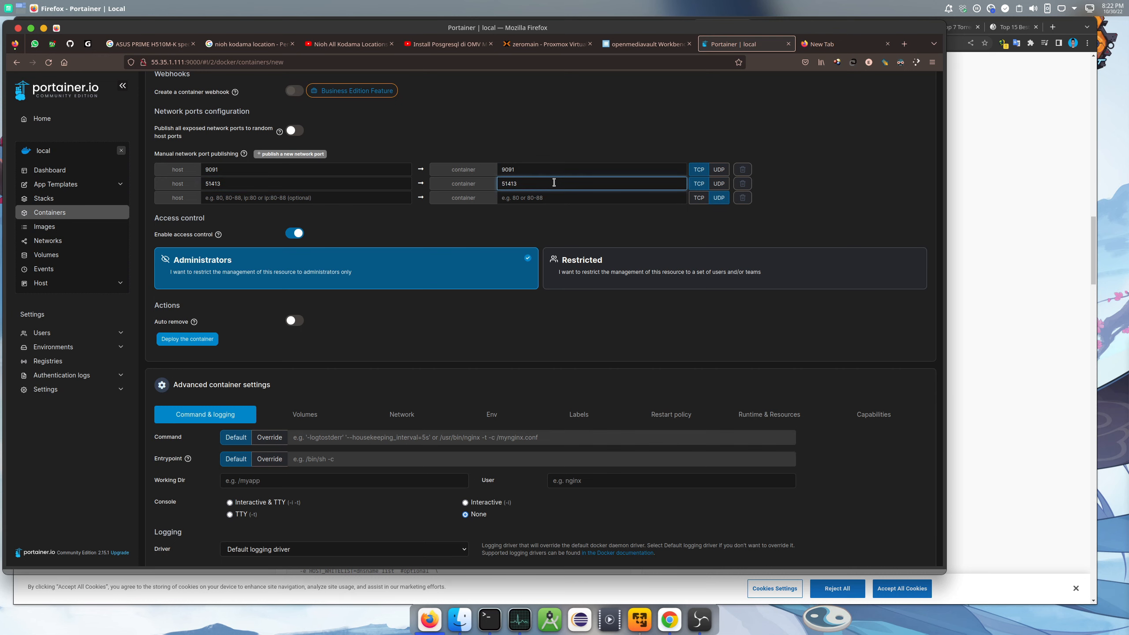
Map 51413 to 51413 in the third, UDP row and show the volume settings
{"action": "left_click", "coordinate": [672, 617]}
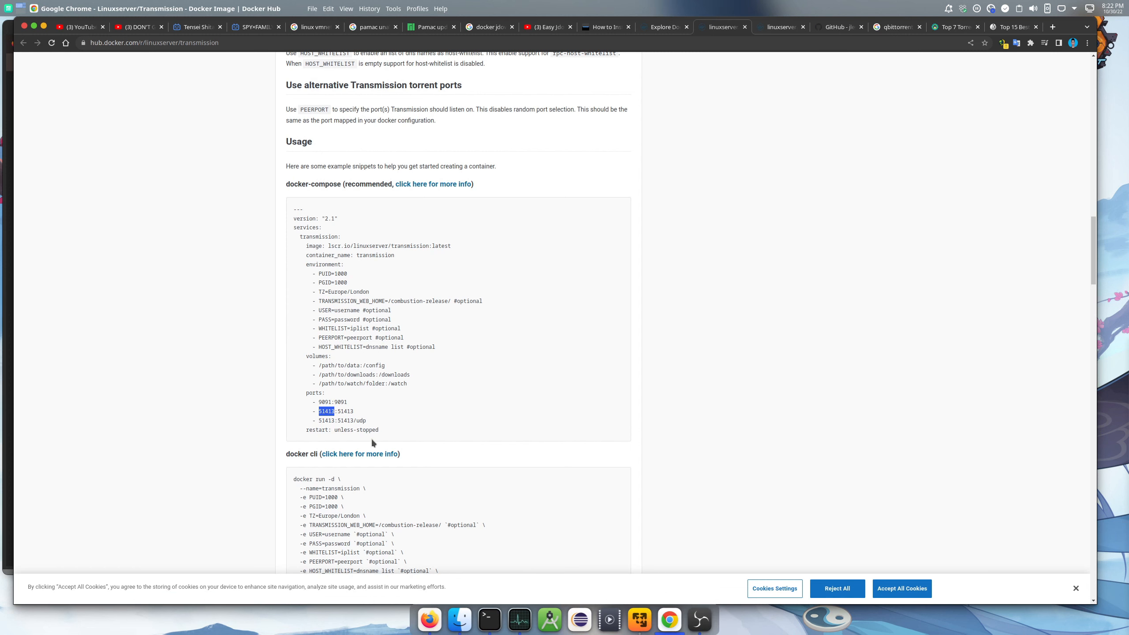
{"action": "left_click", "coordinate": [429, 619]}
{"action": "left_click", "coordinate": [235, 198]}
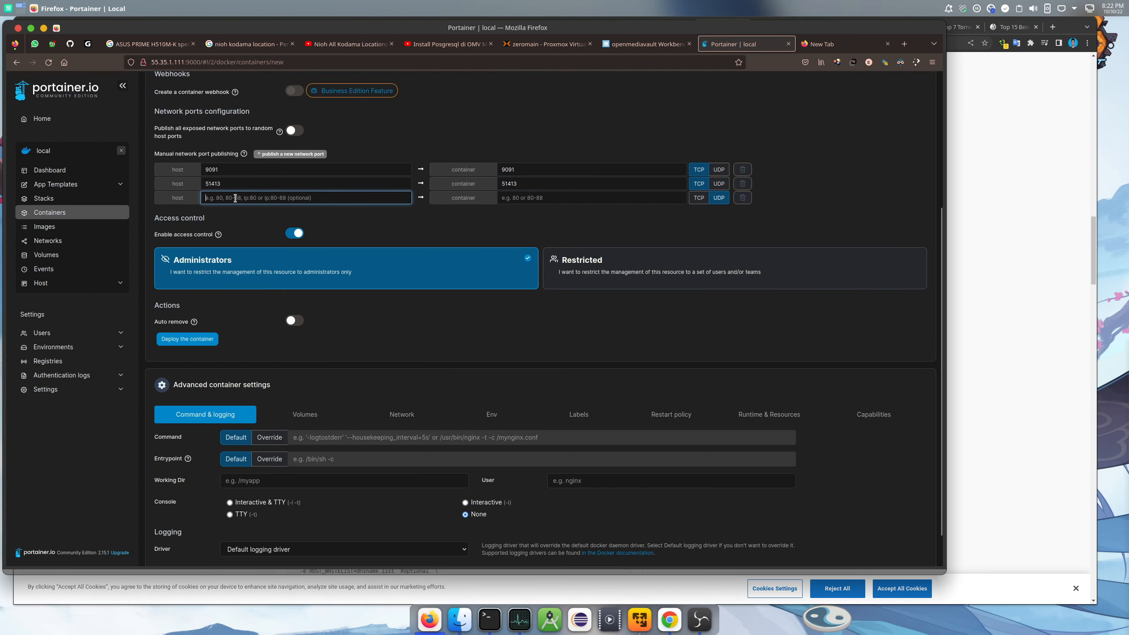
{"action": "type", "text": "51413"}
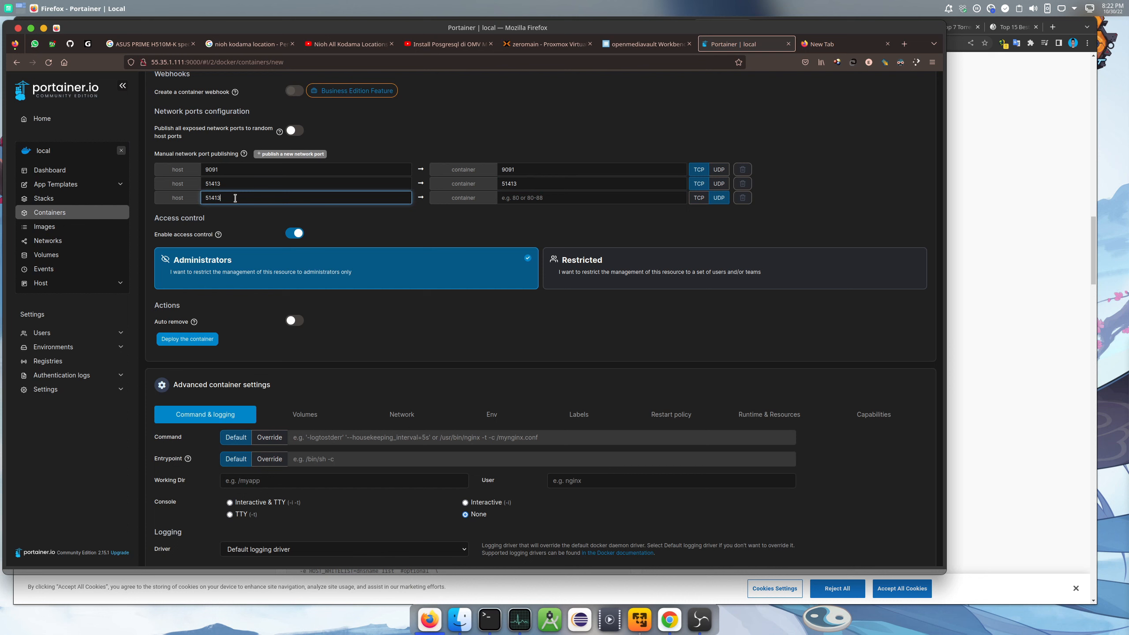
{"action": "left_click", "coordinate": [546, 198]}
{"action": "type", "text": "51413"}
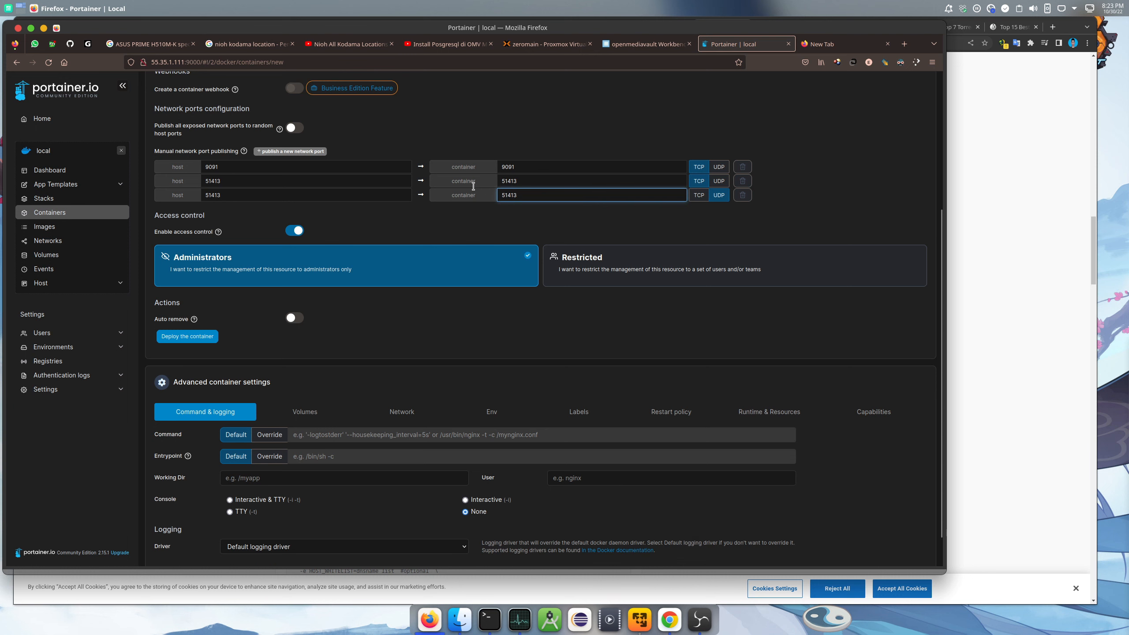
{"action": "scroll", "coordinate": [473, 186], "scroll_direction": "down", "scroll_amount": 1}
{"action": "left_click", "coordinate": [313, 373]}
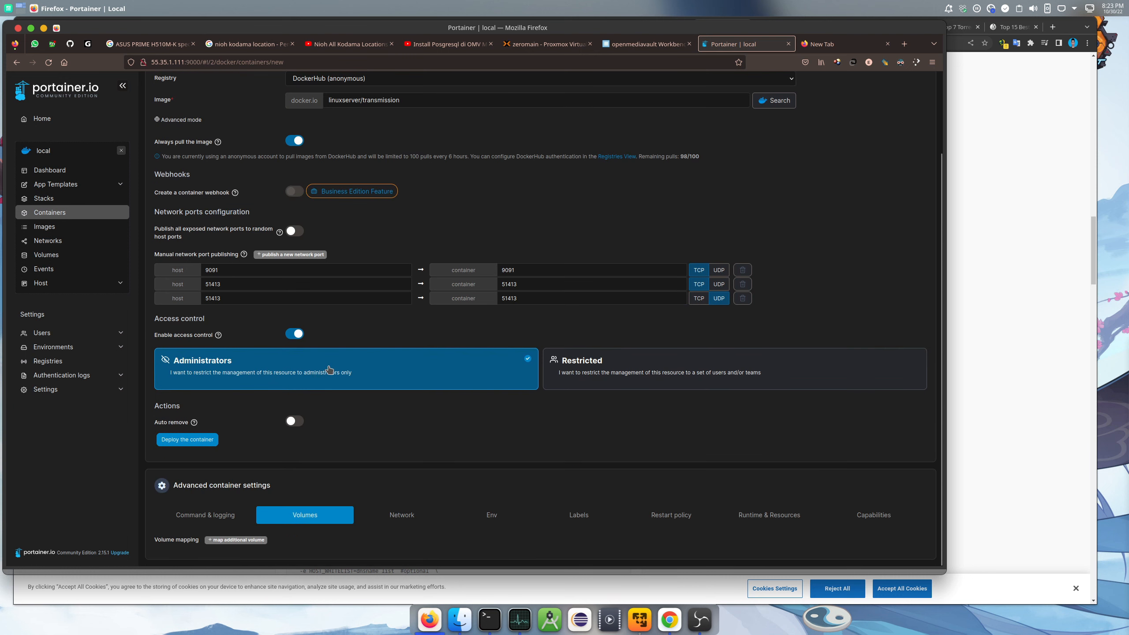
{"action": "left_click", "coordinate": [1033, 216]}
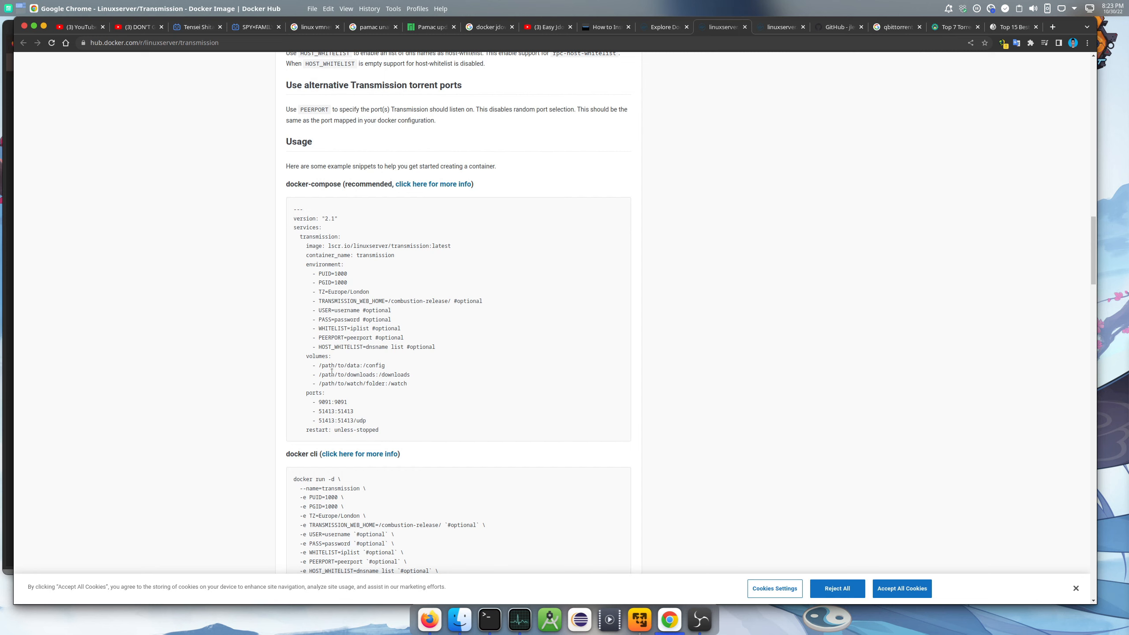
Check the temp folder in the NAS 02-downloads share, then copy /config from the compose example
{"action": "left_click", "coordinate": [459, 620]}
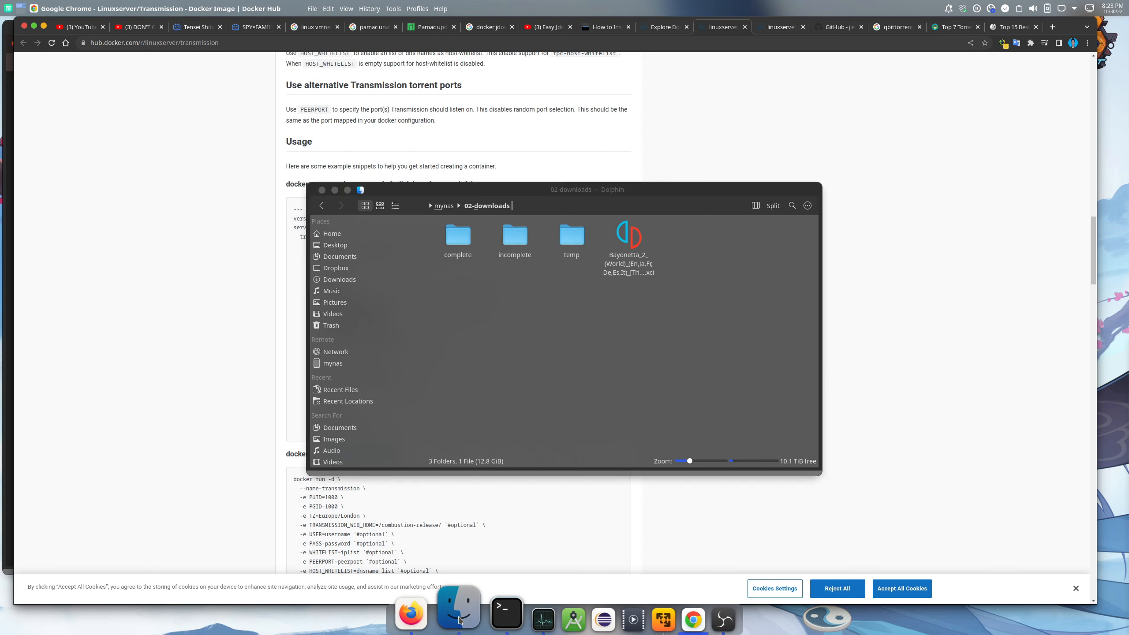
{"action": "double_click", "coordinate": [573, 242]}
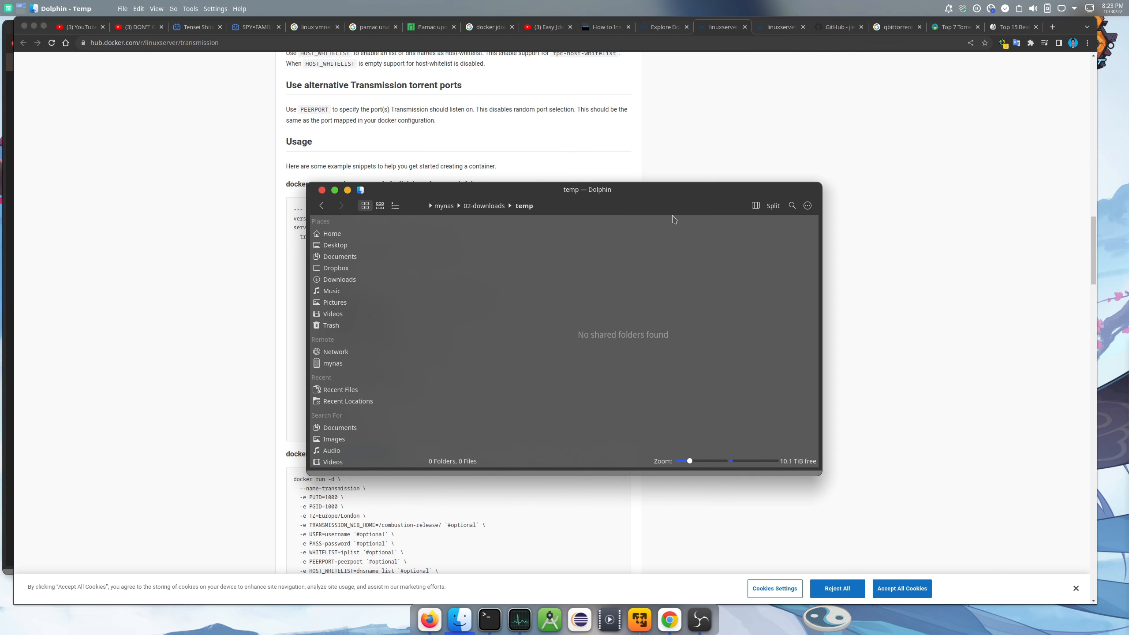
{"action": "left_click", "coordinate": [907, 214]}
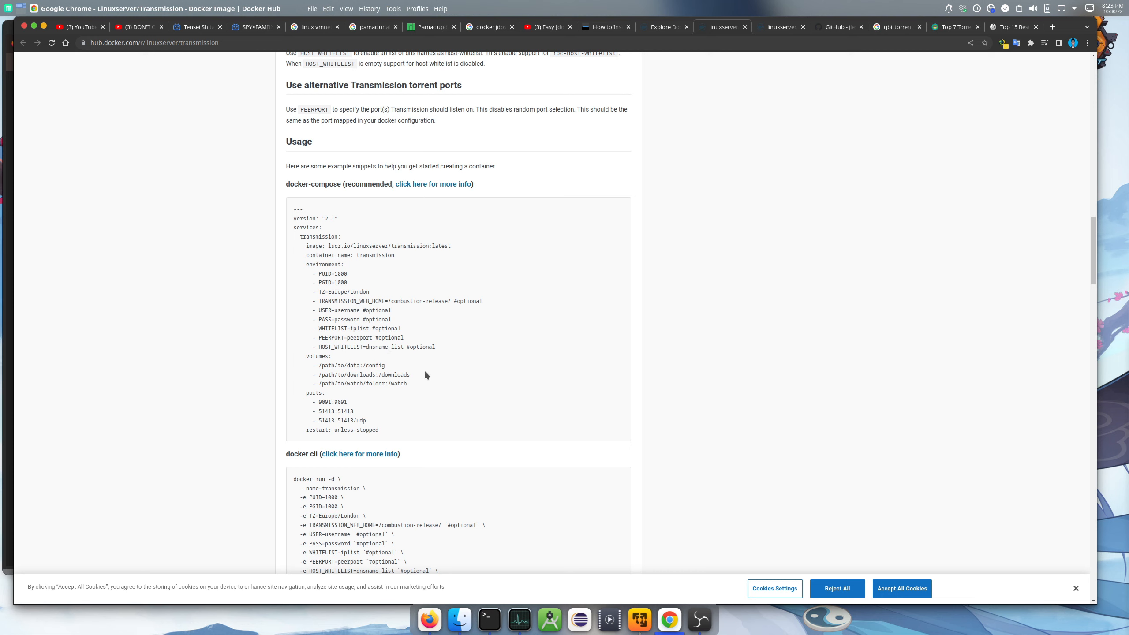
{"action": "left_click_drag", "start_coordinate": [364, 366], "coordinate": [382, 368]}
{"action": "right_click", "coordinate": [386, 370]}
{"action": "left_click", "coordinate": [401, 374]}
{"action": "left_click", "coordinate": [431, 618]}
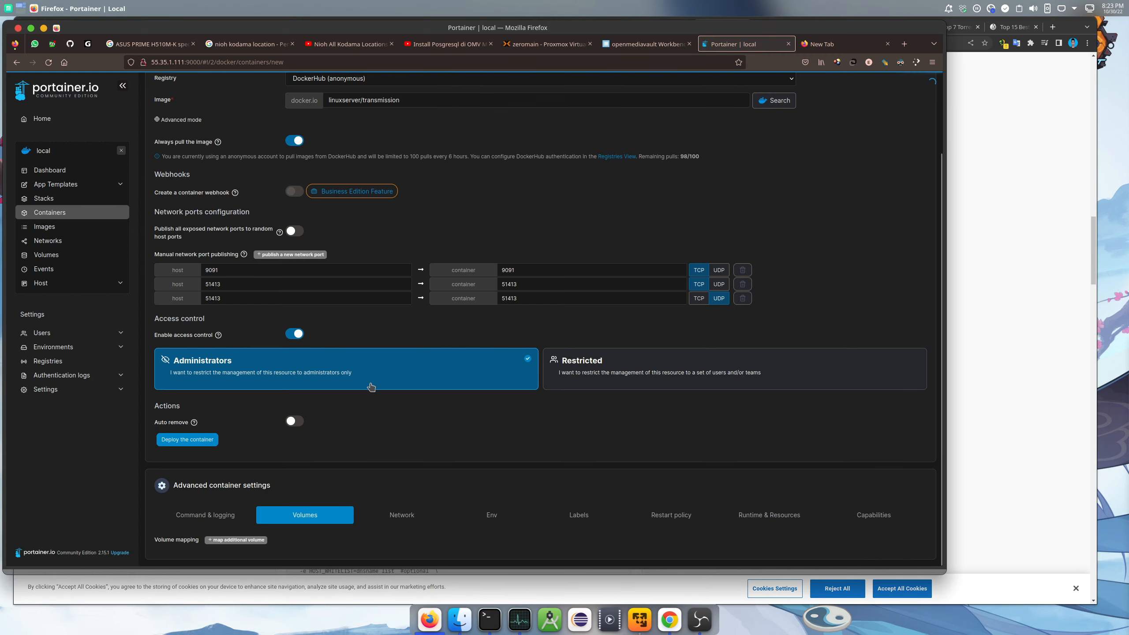
Add volume mapping rows and set the first container path to /config
{"action": "double_click", "coordinate": [242, 541]}
{"action": "scroll", "coordinate": [320, 493], "scroll_direction": "down", "scroll_amount": 2}
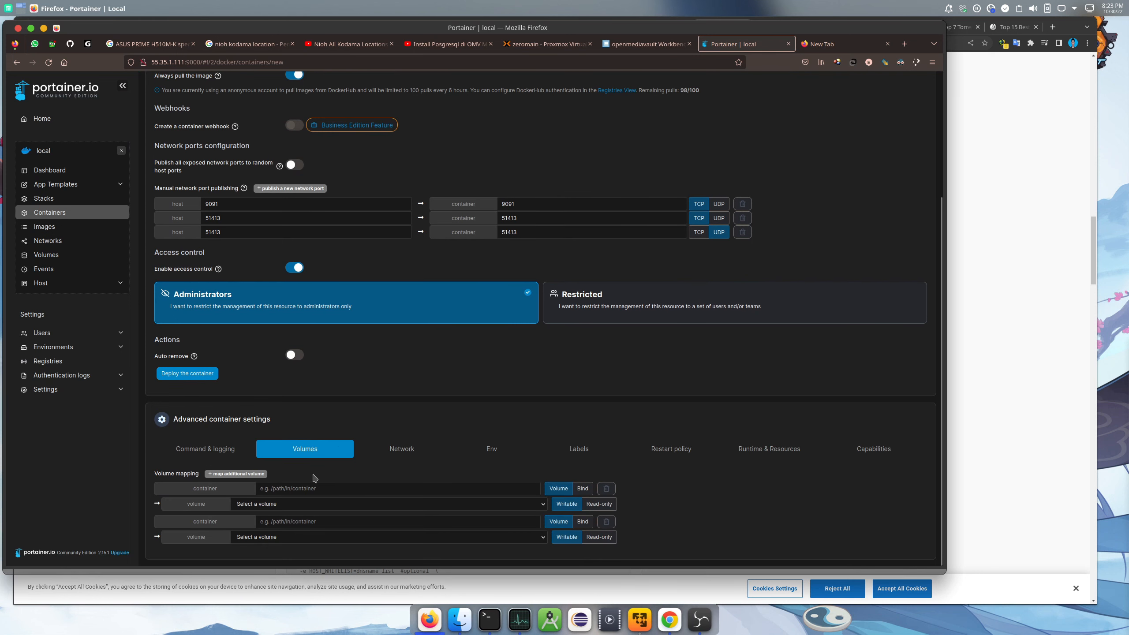
{"action": "left_click", "coordinate": [289, 487]}
{"action": "type", "text": "/config"}
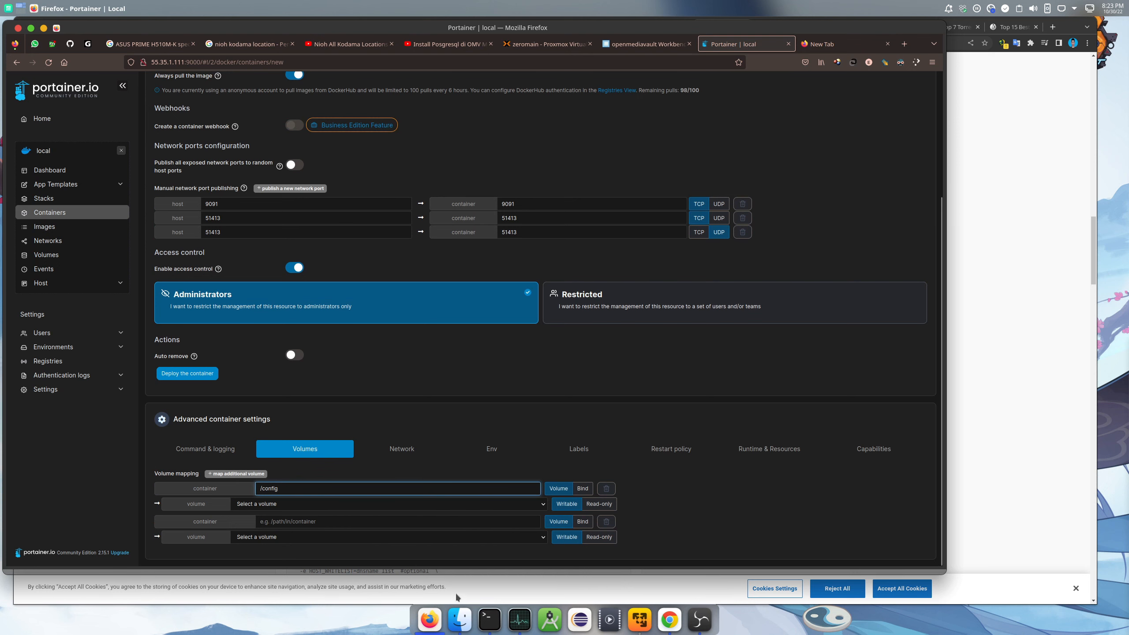
Set the second volume's container path to /downloads, copied from the compose example
{"action": "left_click", "coordinate": [670, 619]}
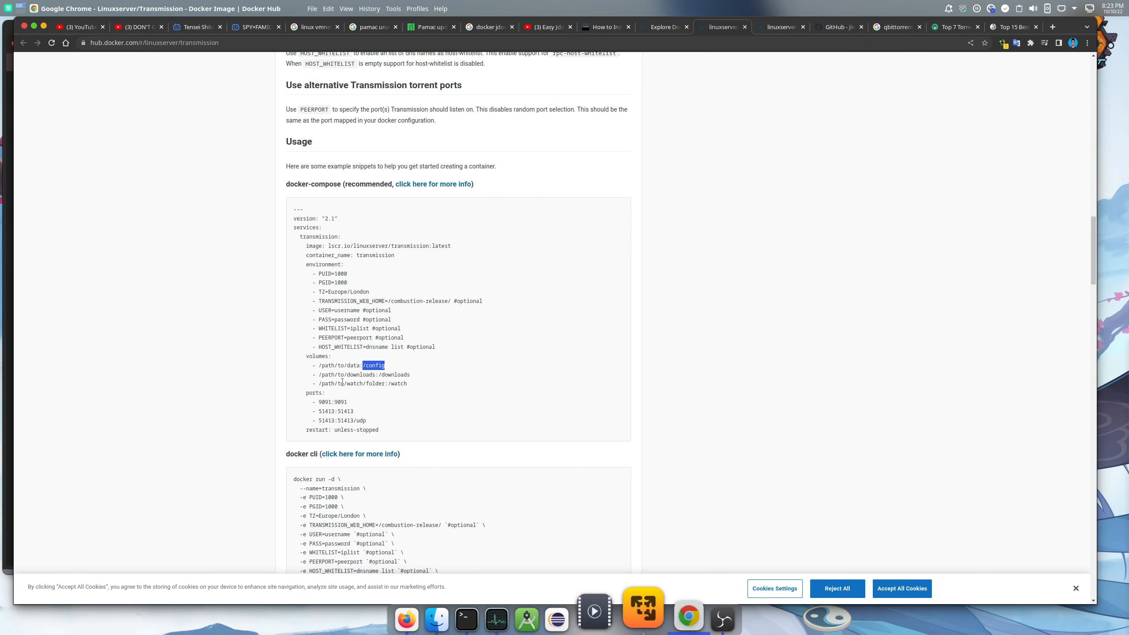
{"action": "left_click_drag", "start_coordinate": [379, 374], "coordinate": [409, 375]}
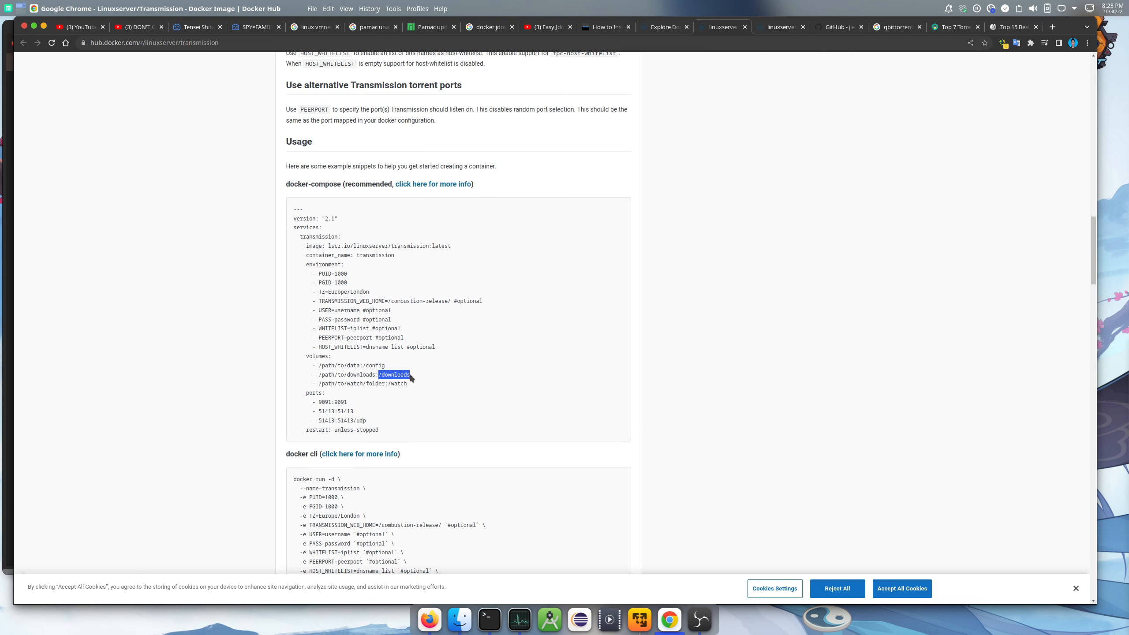
{"action": "right_click", "coordinate": [410, 376]}
{"action": "left_click", "coordinate": [419, 384]}
{"action": "left_click", "coordinate": [429, 619]}
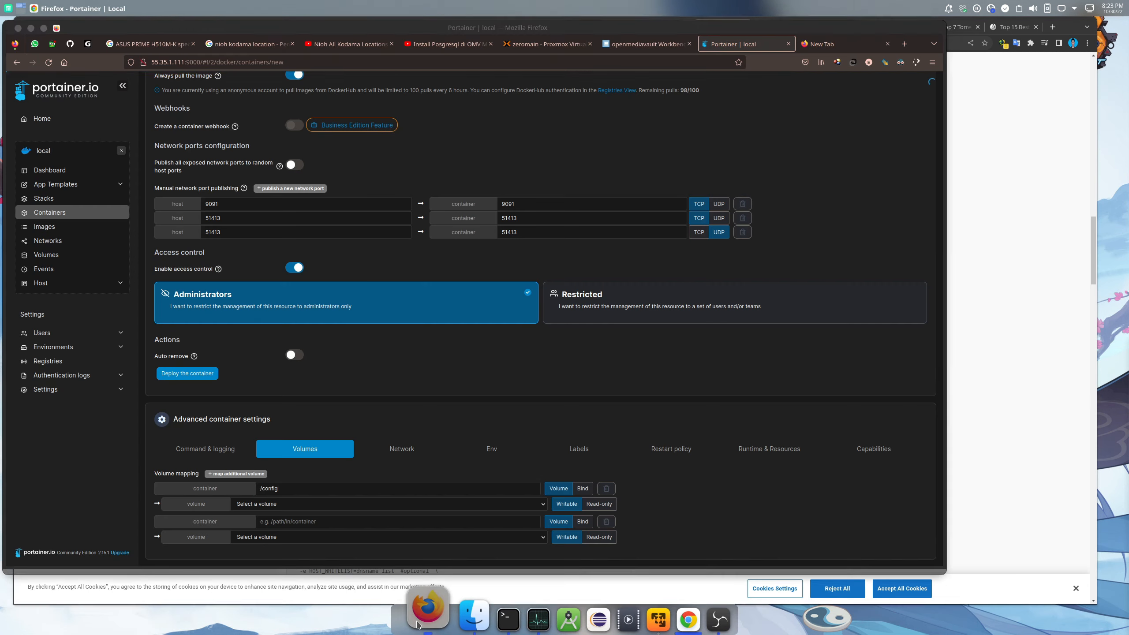
{"action": "left_click", "coordinate": [318, 521]}
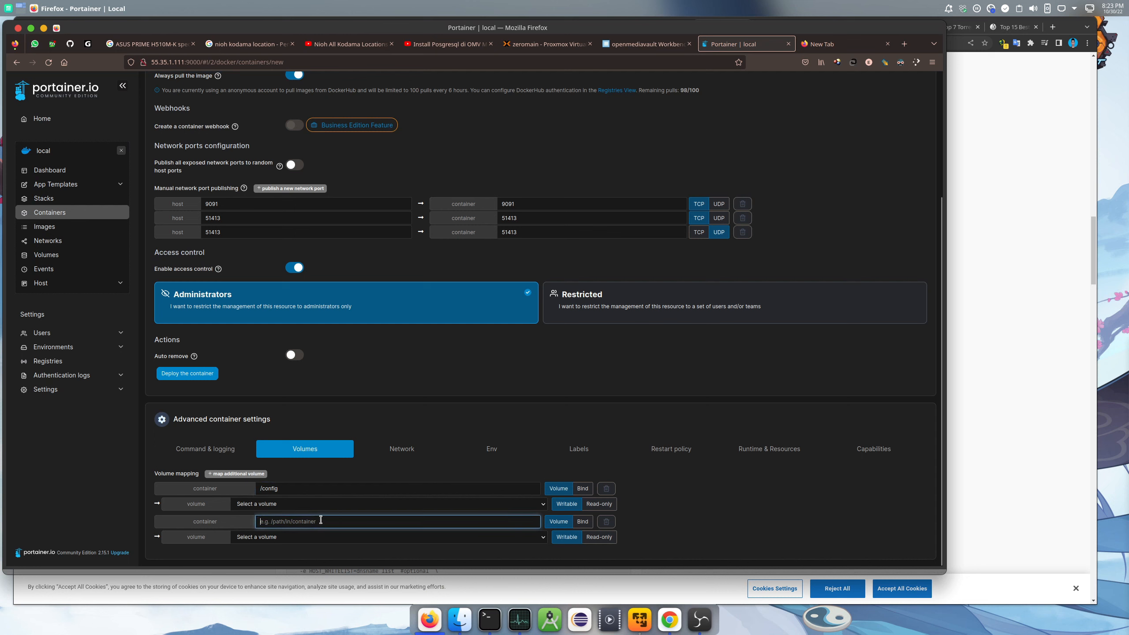
{"action": "key", "text": "ctrl+v"}
Add a third volume row with container path /watch
{"action": "left_click", "coordinate": [252, 474]}
{"action": "scroll", "coordinate": [353, 458], "scroll_direction": "down", "scroll_amount": 1}
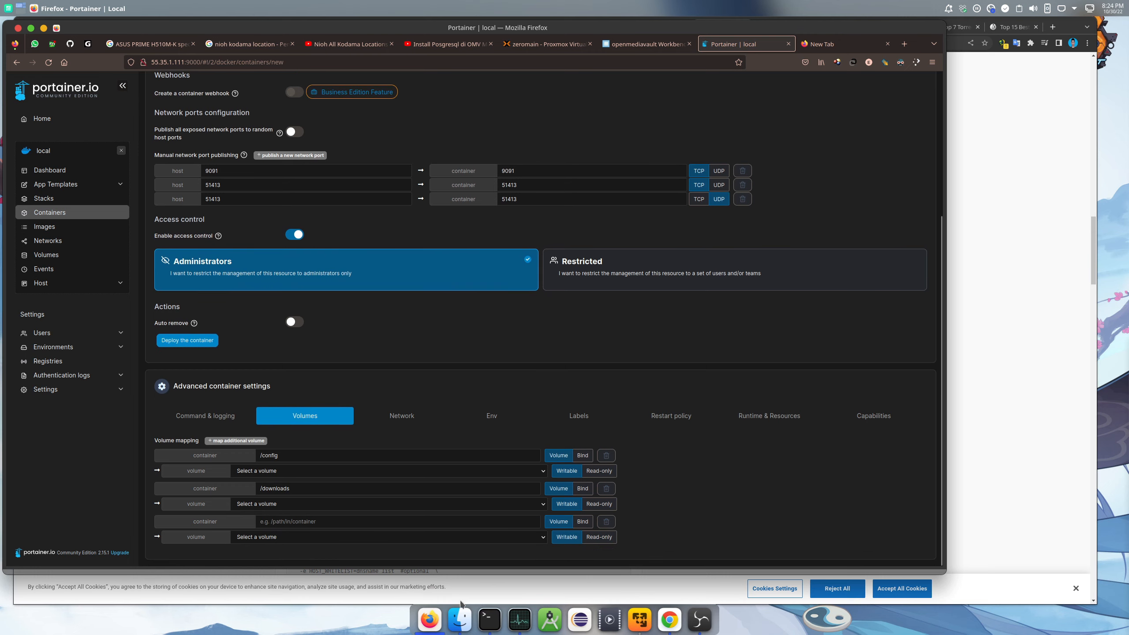
{"action": "left_click", "coordinate": [670, 619]}
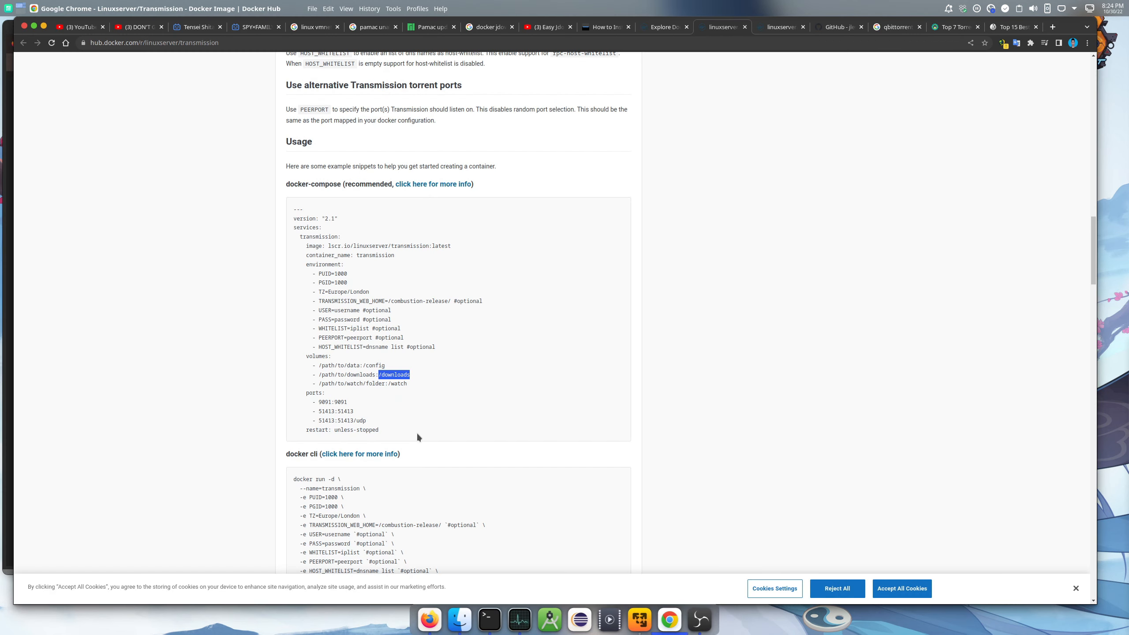
{"action": "left_click_drag", "start_coordinate": [389, 383], "coordinate": [407, 383]}
{"action": "right_click", "coordinate": [402, 384]}
{"action": "left_click", "coordinate": [421, 391]}
{"action": "left_click", "coordinate": [429, 619]}
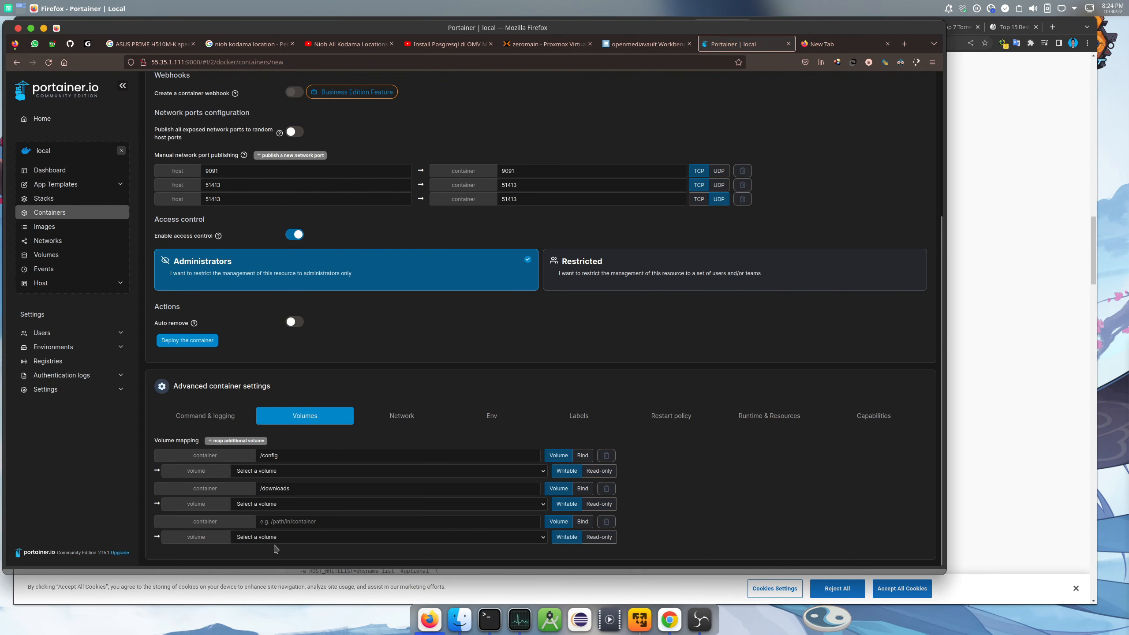
{"action": "left_click", "coordinate": [307, 522]}
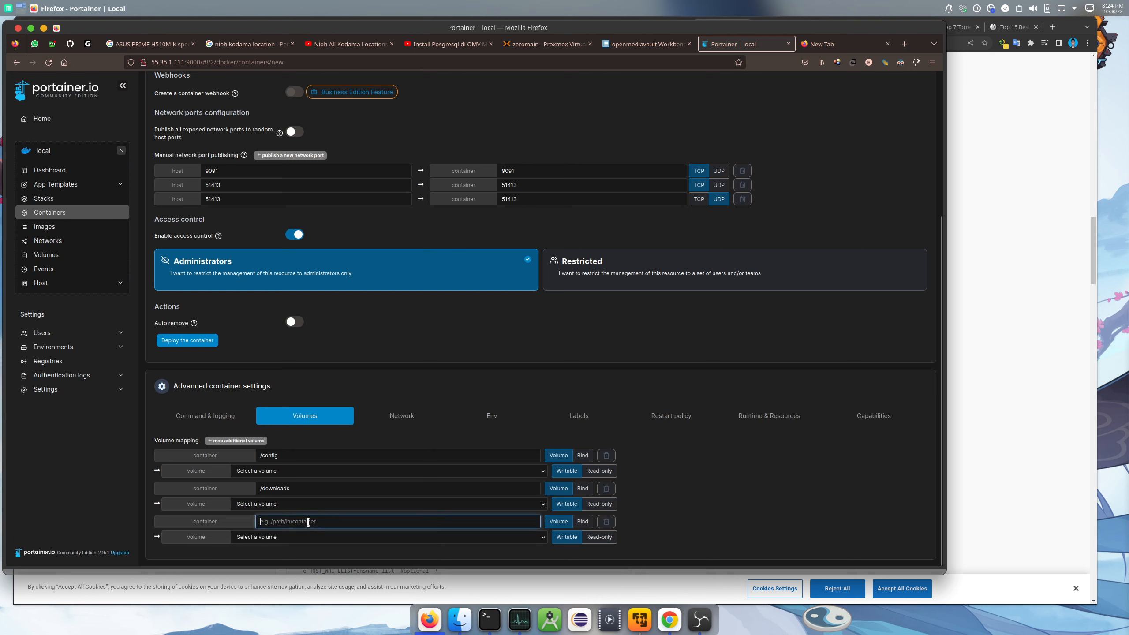
{"action": "type", "text": "/watch"}
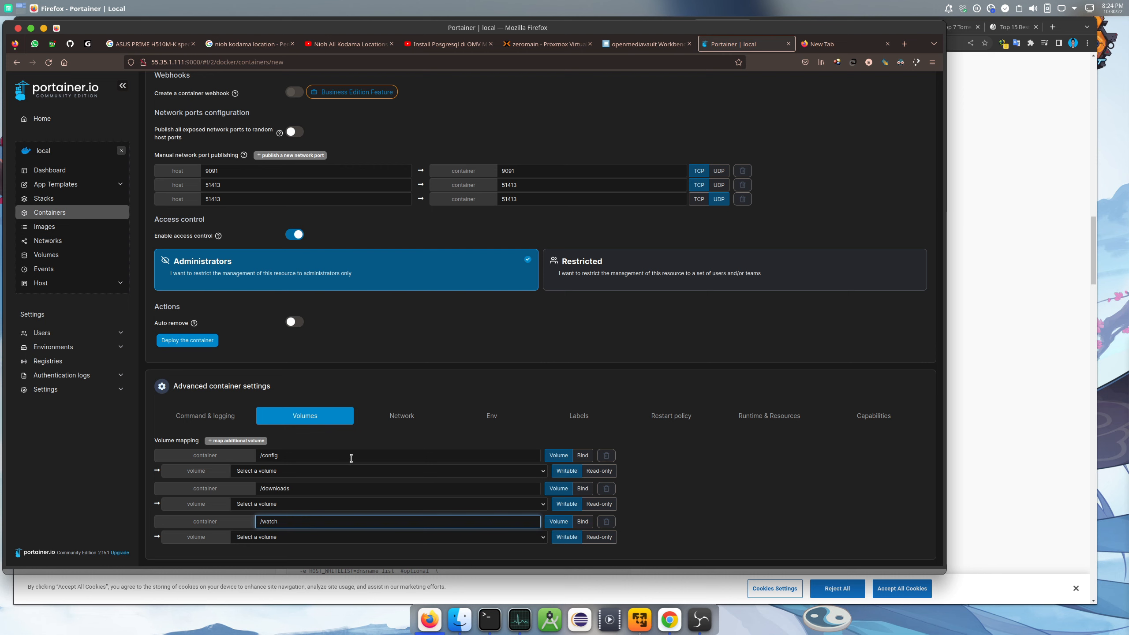
Open Portainer's home page in a new tab from the logo link
{"action": "right_click", "coordinate": [87, 92]}
{"action": "left_click", "coordinate": [116, 99]}
Set the jdownloader-2 container's restart policy to Unless Stopped and apply the update
{"action": "left_click", "coordinate": [754, 45]}
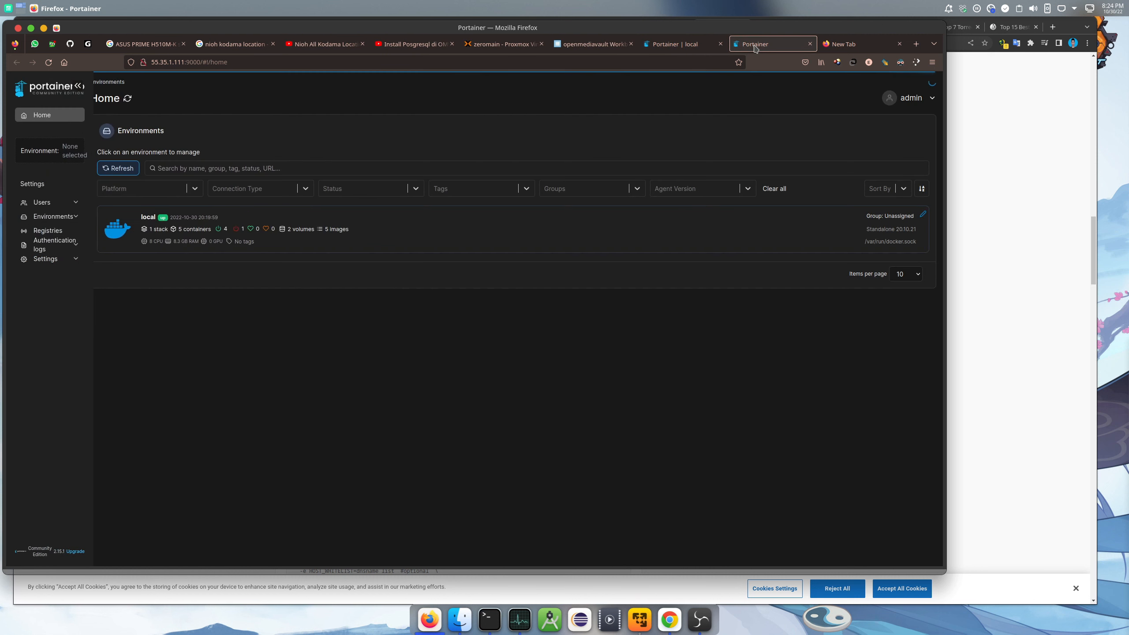
{"action": "left_click", "coordinate": [498, 239]}
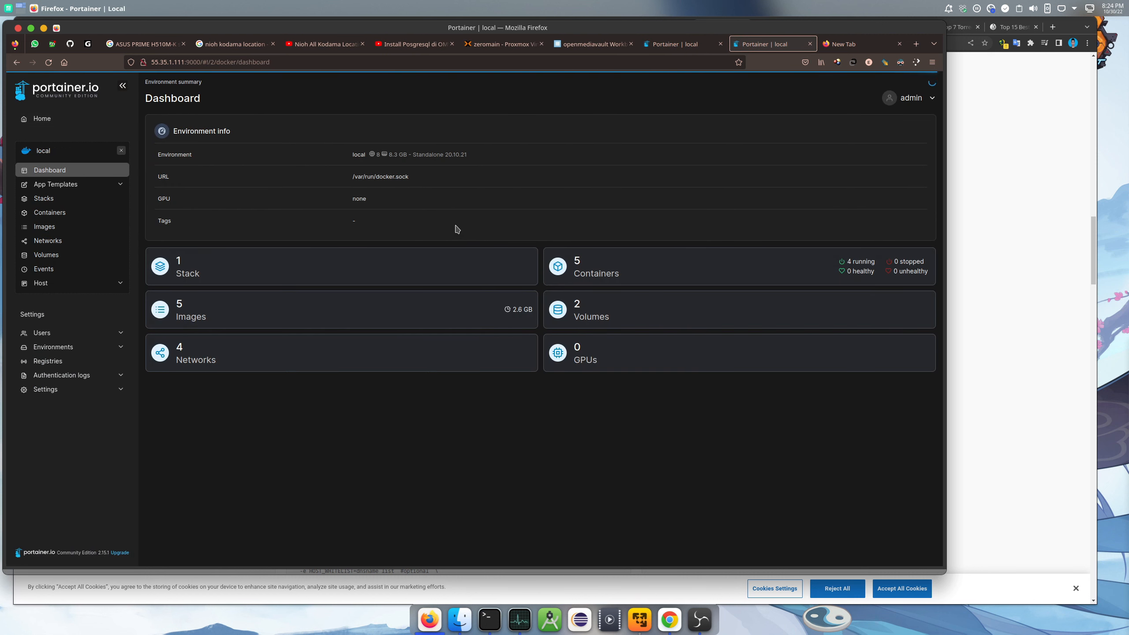
{"action": "left_click", "coordinate": [652, 268]}
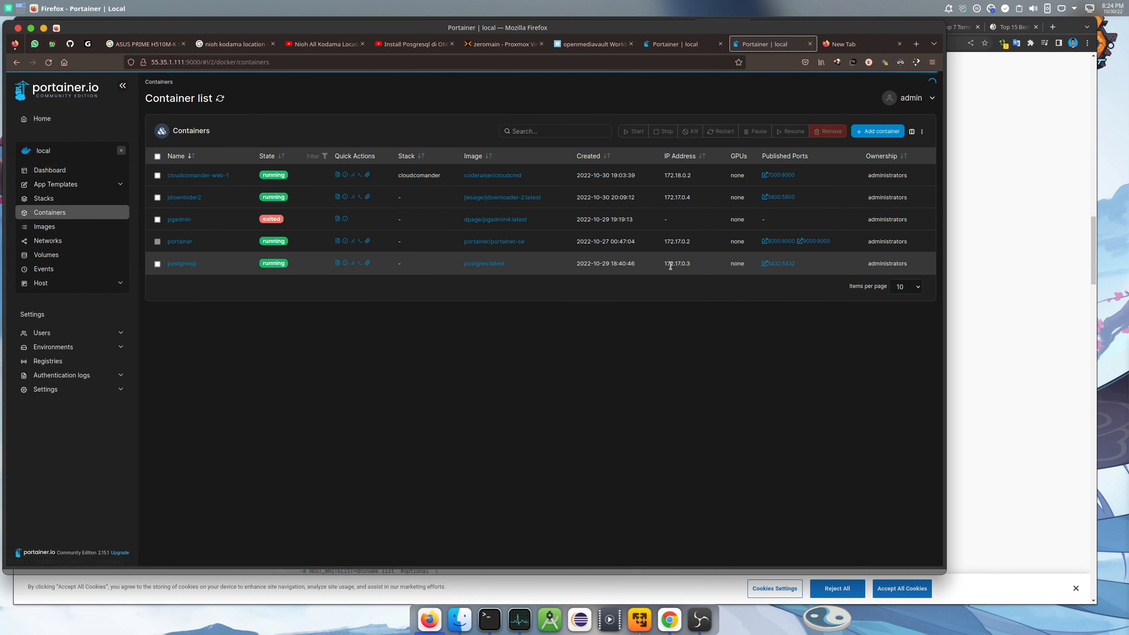
{"action": "left_click", "coordinate": [183, 197]}
{"action": "scroll", "coordinate": [355, 254], "scroll_direction": "down", "scroll_amount": 15}
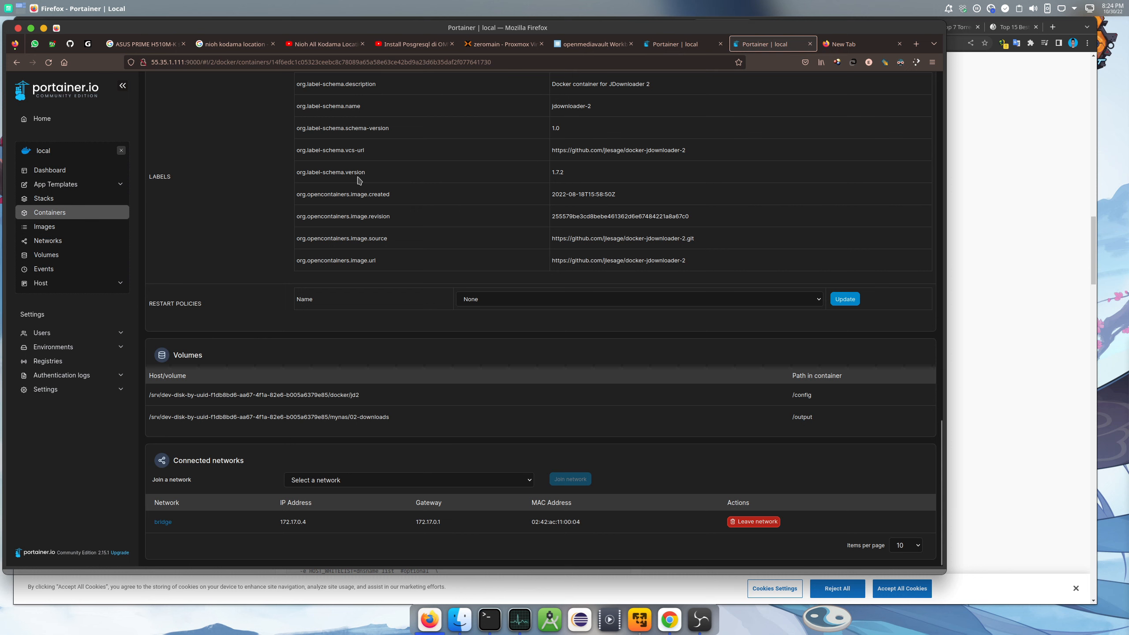
{"action": "left_click", "coordinate": [819, 301]}
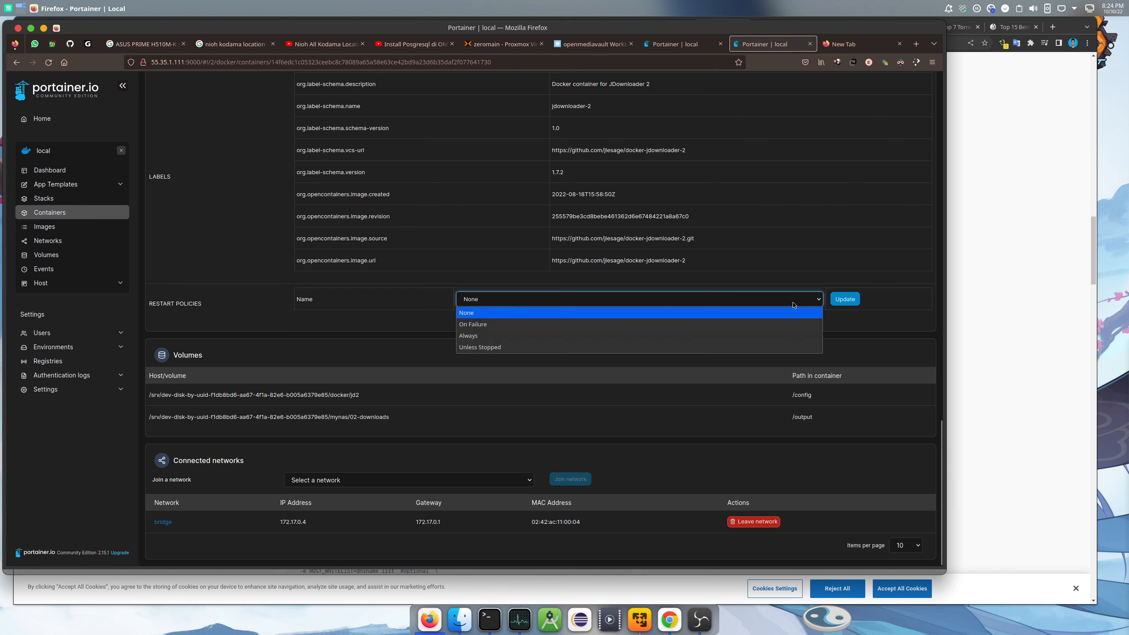
{"action": "left_click", "coordinate": [484, 347]}
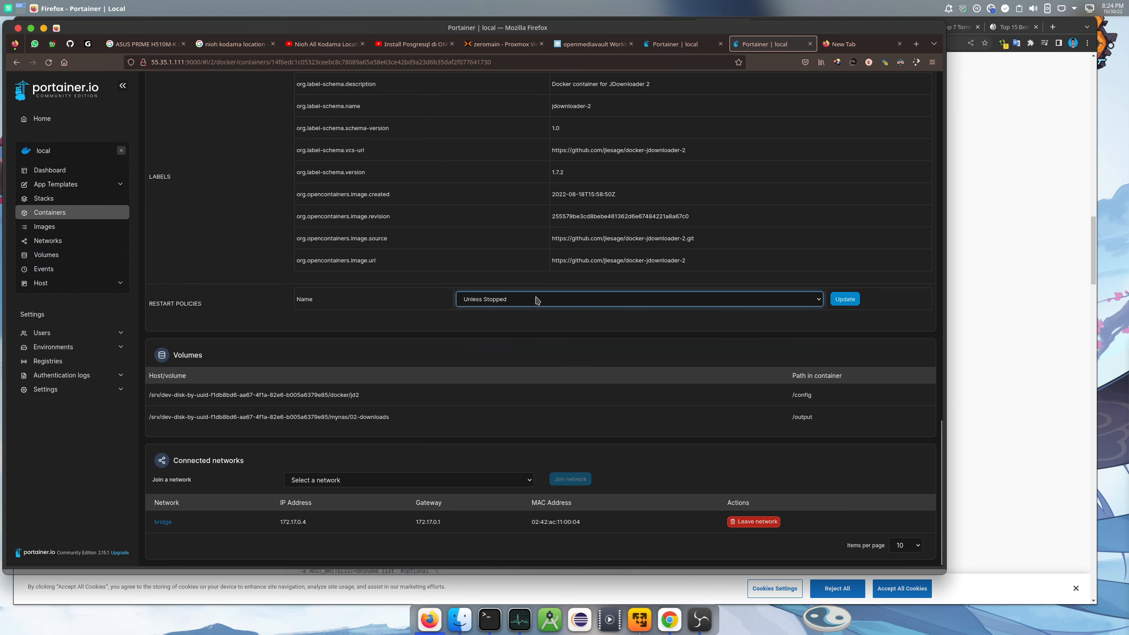
{"action": "left_click", "coordinate": [834, 300]}
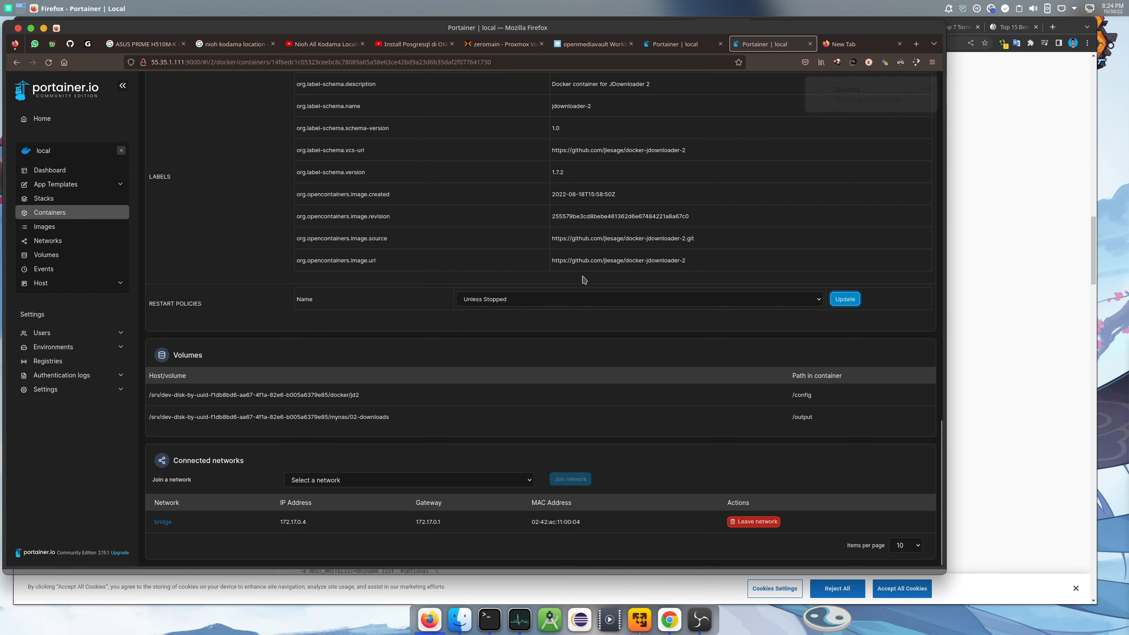
Reapply the Unless Stopped restart policy, then close the extra Portainer tab
{"action": "scroll", "coordinate": [567, 283], "scroll_direction": "up", "scroll_amount": 8}
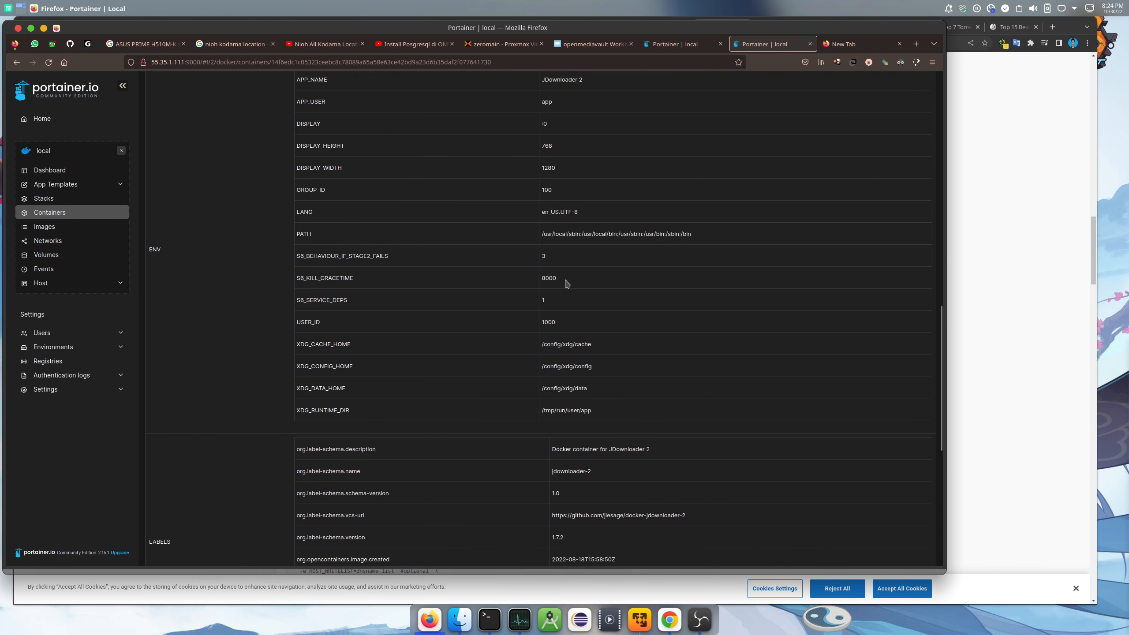
{"action": "scroll", "coordinate": [567, 283], "scroll_direction": "up", "scroll_amount": 10}
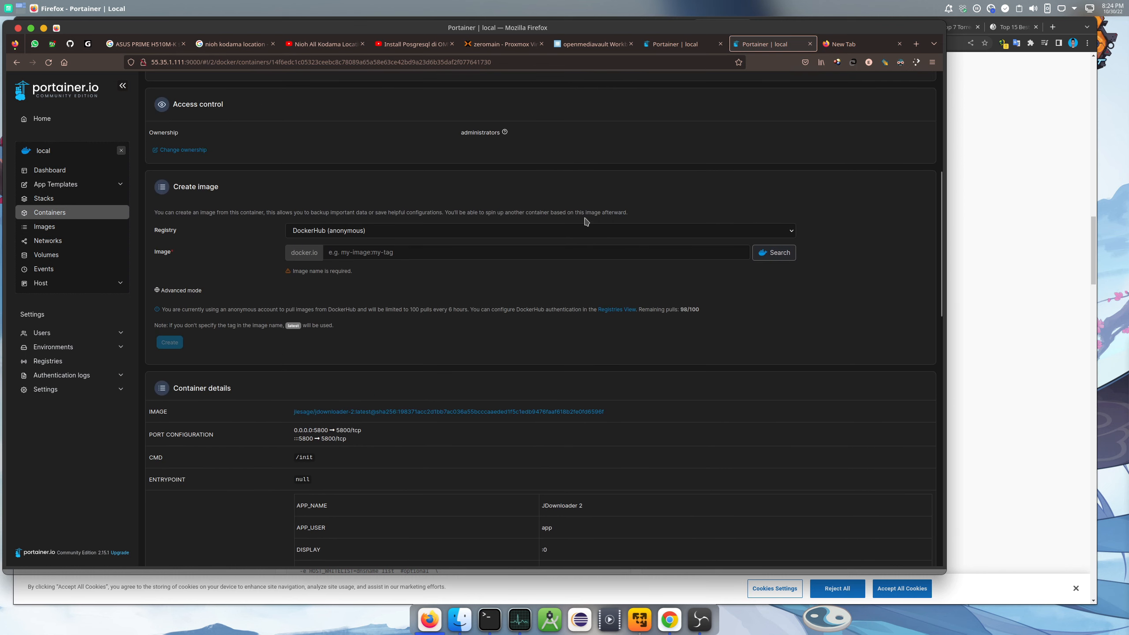
{"action": "scroll", "coordinate": [602, 214], "scroll_direction": "down", "scroll_amount": 9}
{"action": "scroll", "coordinate": [601, 215], "scroll_direction": "down", "scroll_amount": 9}
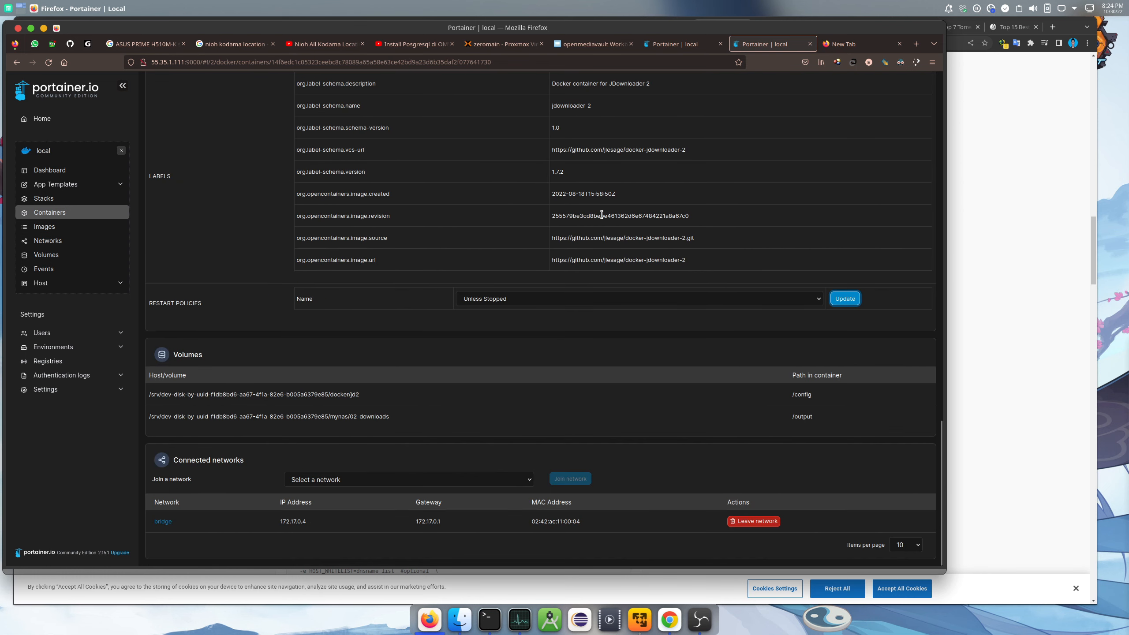
{"action": "left_click", "coordinate": [671, 299]}
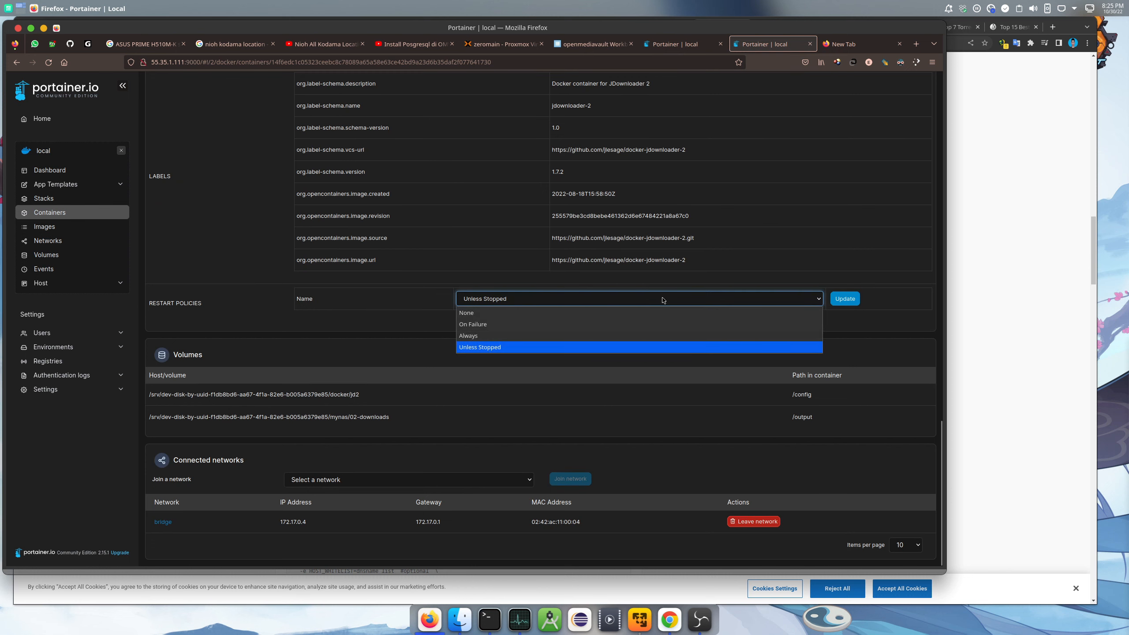
{"action": "left_click", "coordinate": [833, 223]}
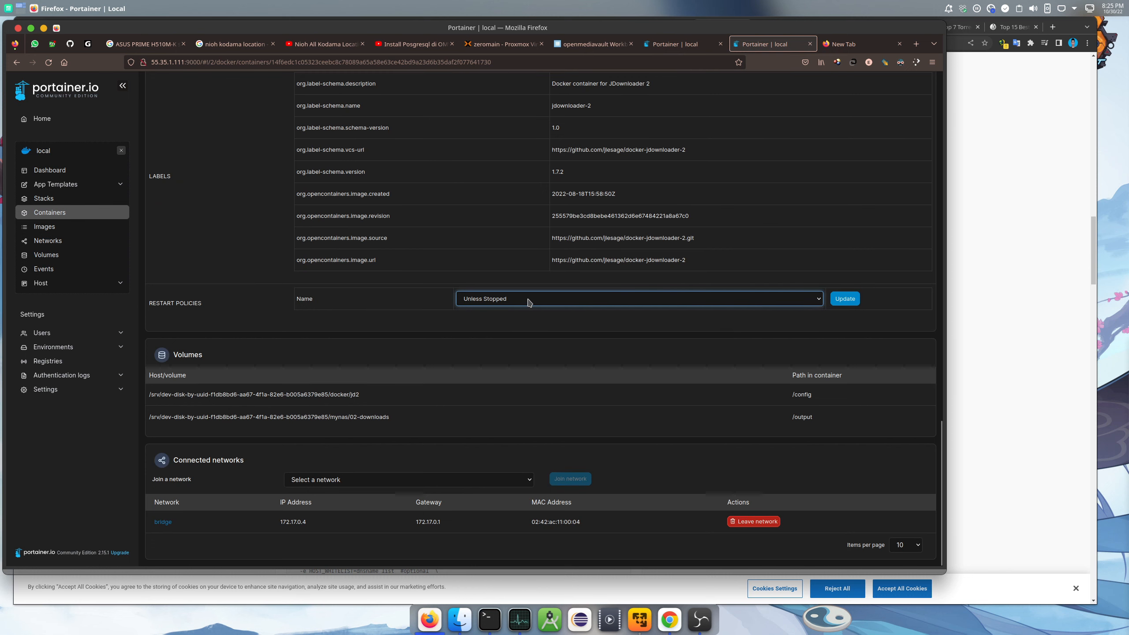
{"action": "scroll", "coordinate": [528, 303], "scroll_direction": "up", "scroll_amount": 2}
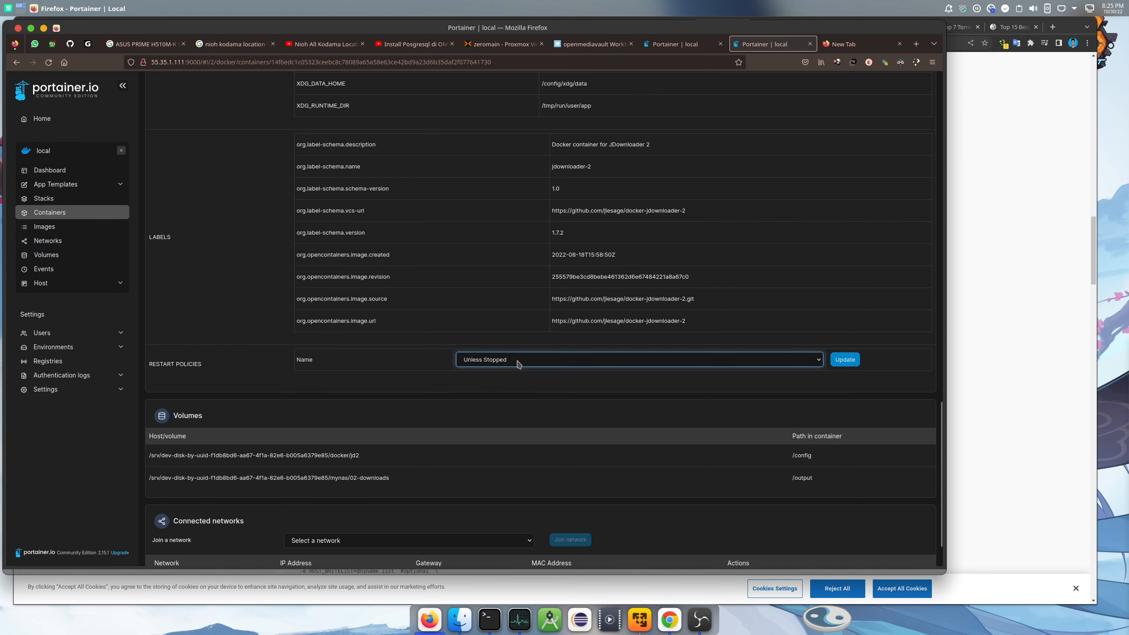
{"action": "scroll", "coordinate": [518, 364], "scroll_direction": "up", "scroll_amount": 15}
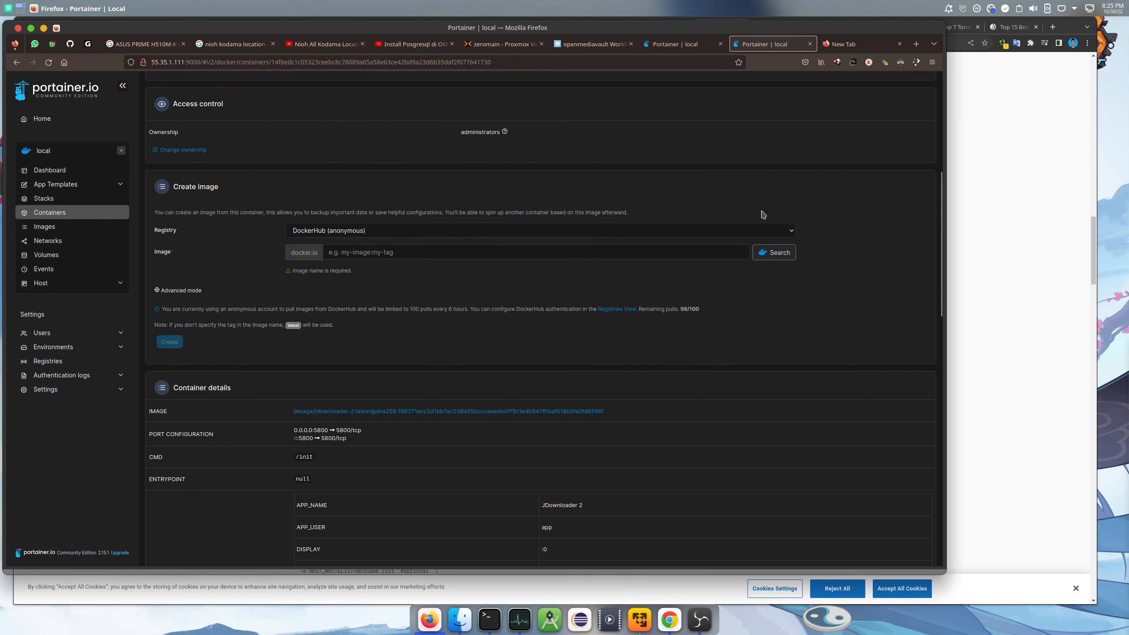
{"action": "scroll", "coordinate": [782, 178], "scroll_direction": "down", "scroll_amount": 15}
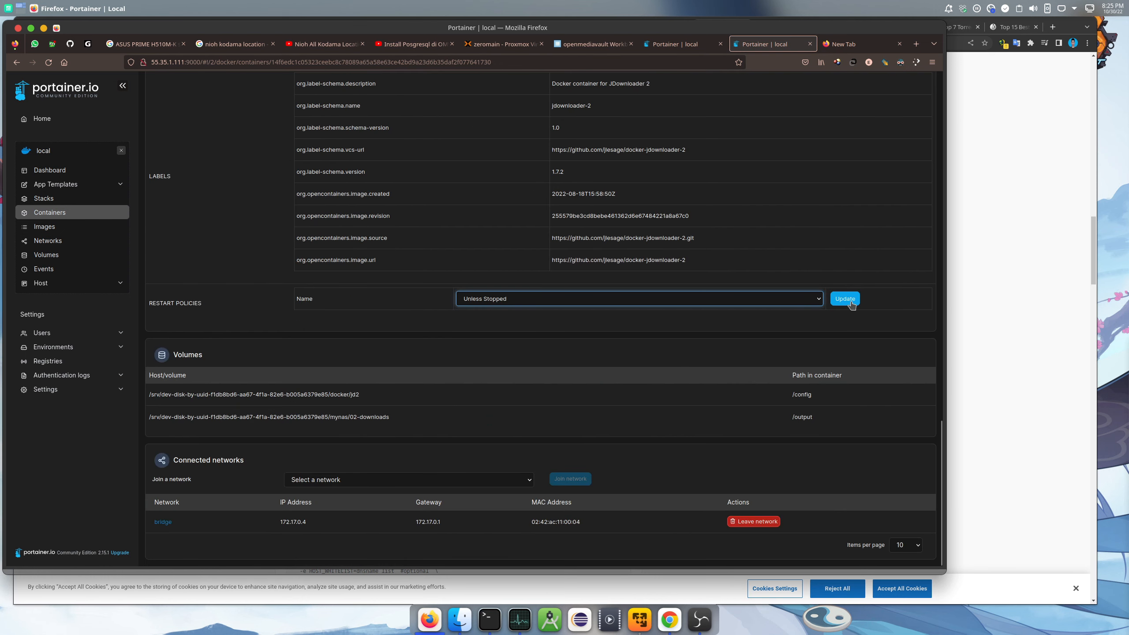
{"action": "left_click", "coordinate": [844, 299]}
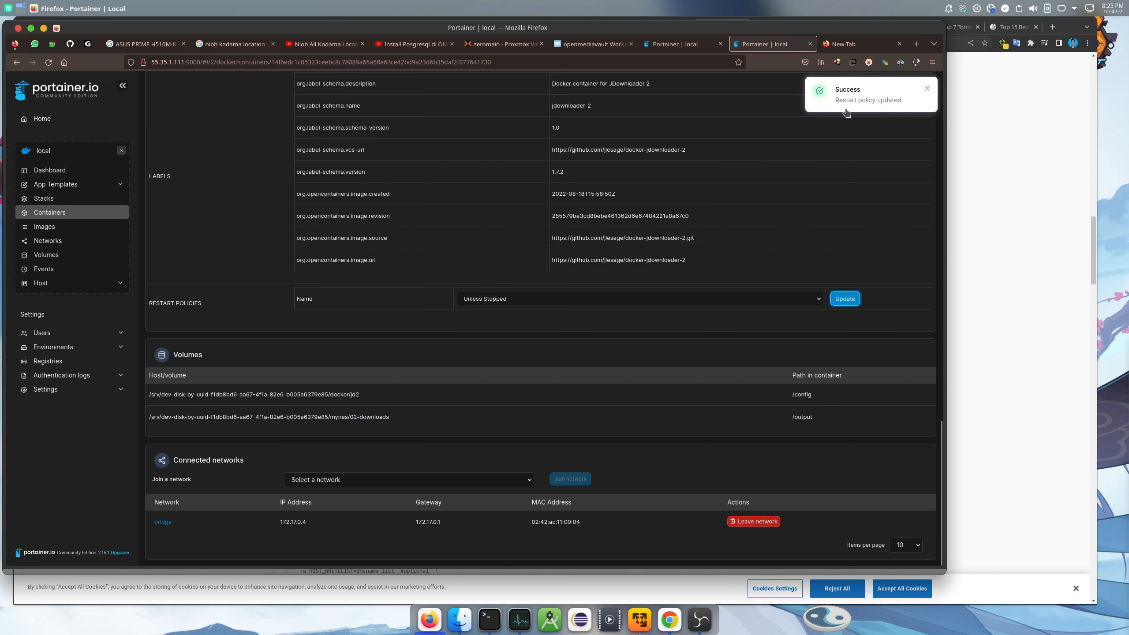
{"action": "left_click", "coordinate": [809, 44]}
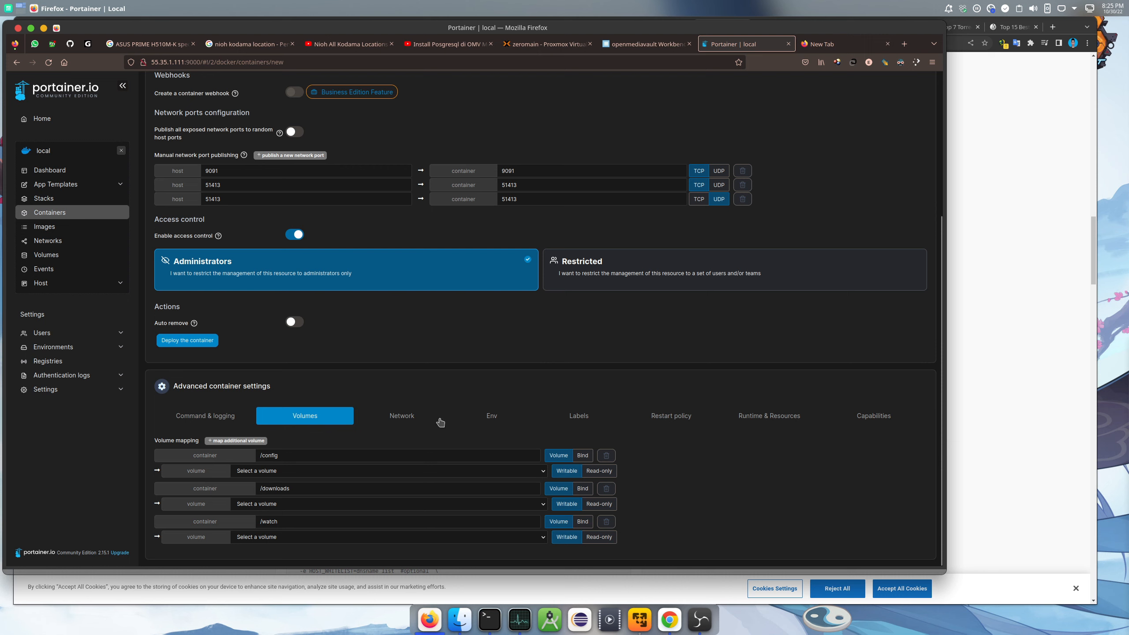
Bind /config to the docker shared folder's absolute path copied from openmediavault
{"action": "left_click", "coordinate": [576, 454]}
{"action": "left_click", "coordinate": [295, 469]}
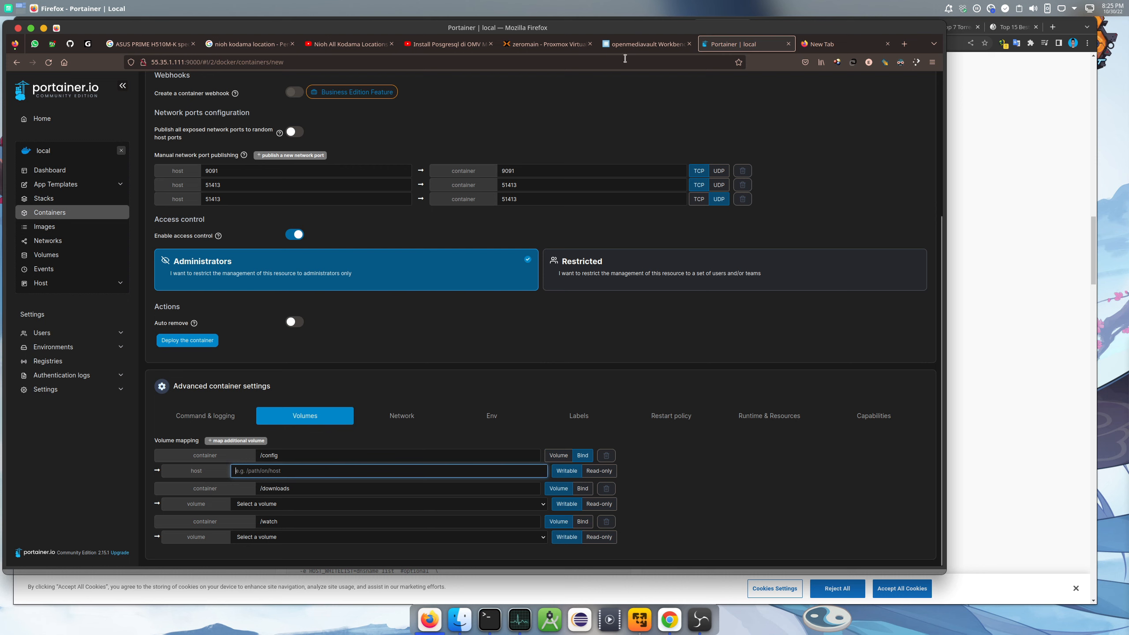
{"action": "left_click", "coordinate": [658, 48]}
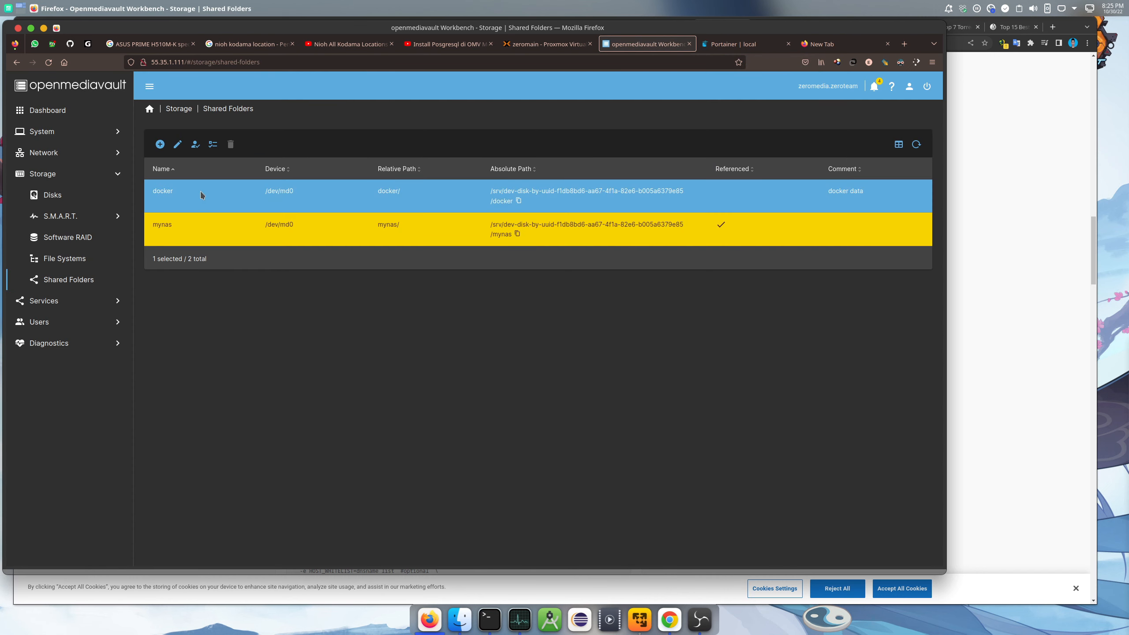
{"action": "left_click", "coordinate": [518, 202]}
{"action": "left_click", "coordinate": [734, 44]}
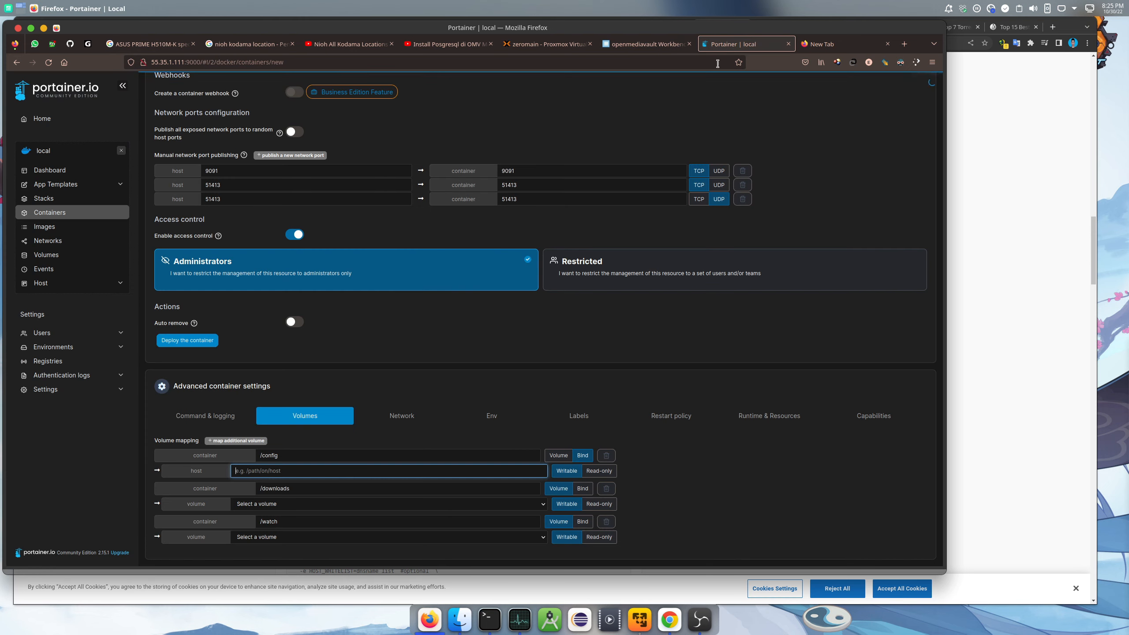
{"action": "right_click", "coordinate": [311, 475]}
{"action": "left_click", "coordinate": [360, 520]}
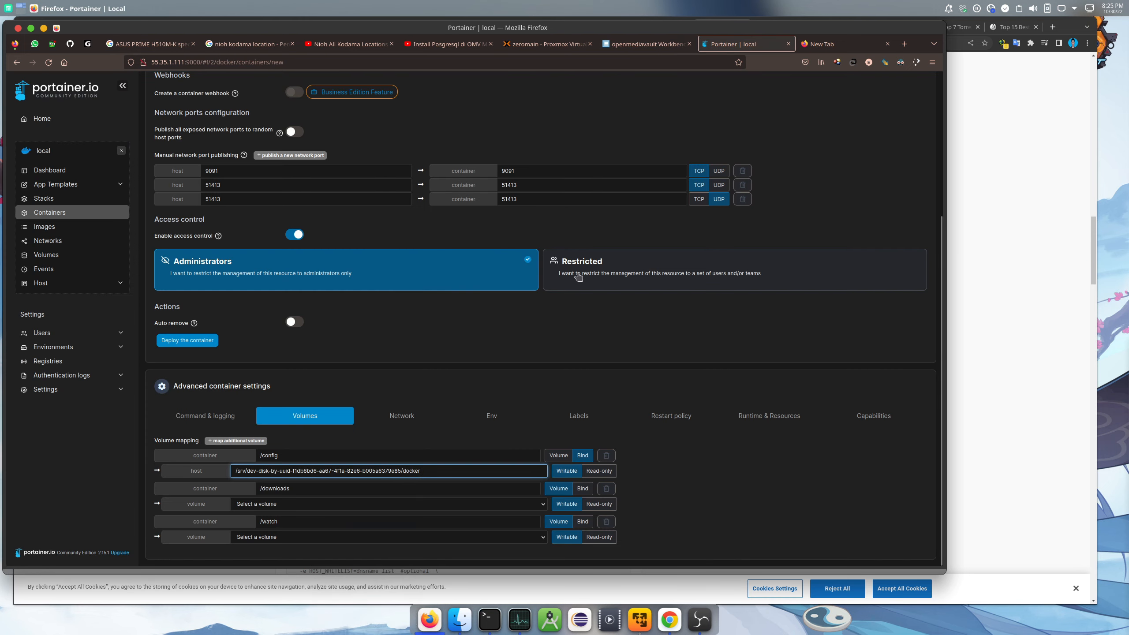
{"action": "type", "text": "/transmission"}
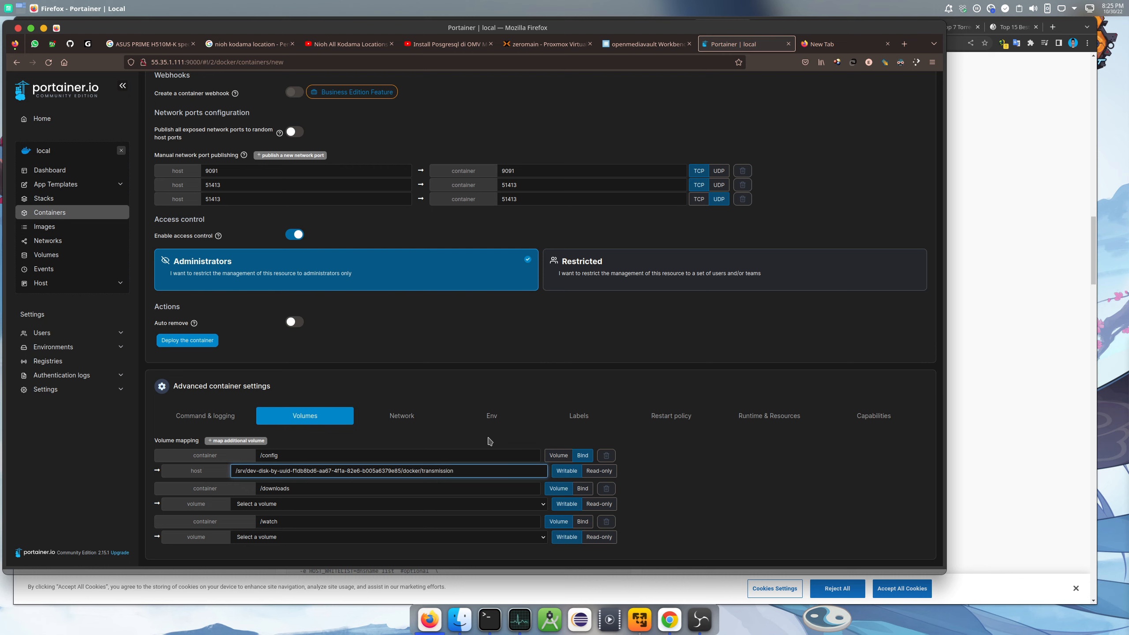
Switch /downloads from a local volume to a host-path bind mount
{"action": "left_click", "coordinate": [541, 504]}
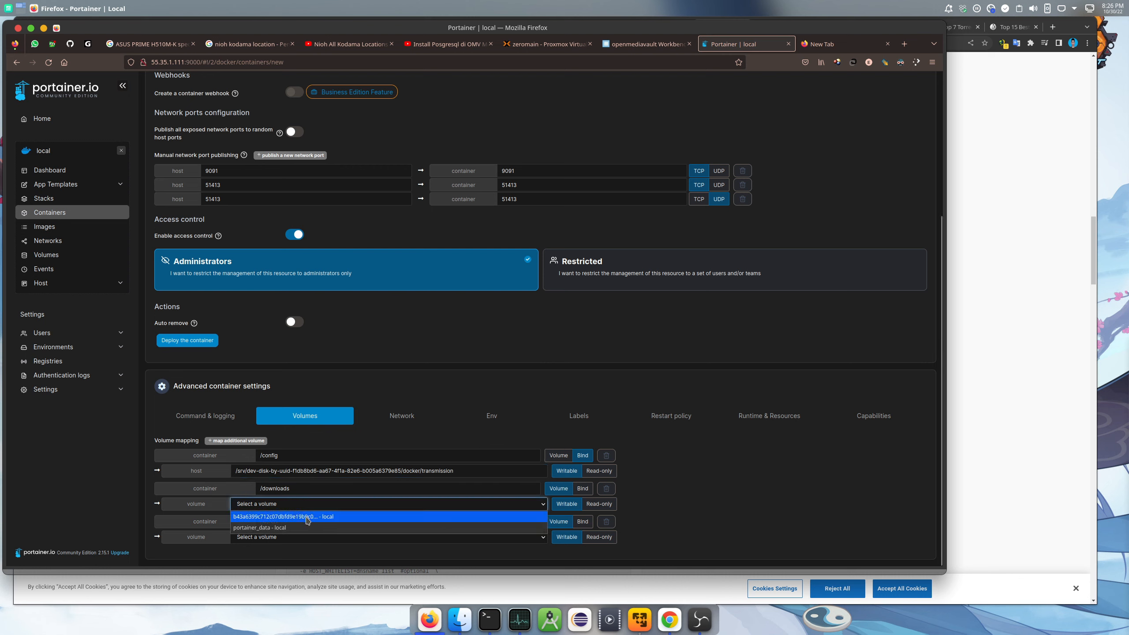
{"action": "left_click", "coordinate": [306, 517]}
{"action": "left_click", "coordinate": [351, 505]}
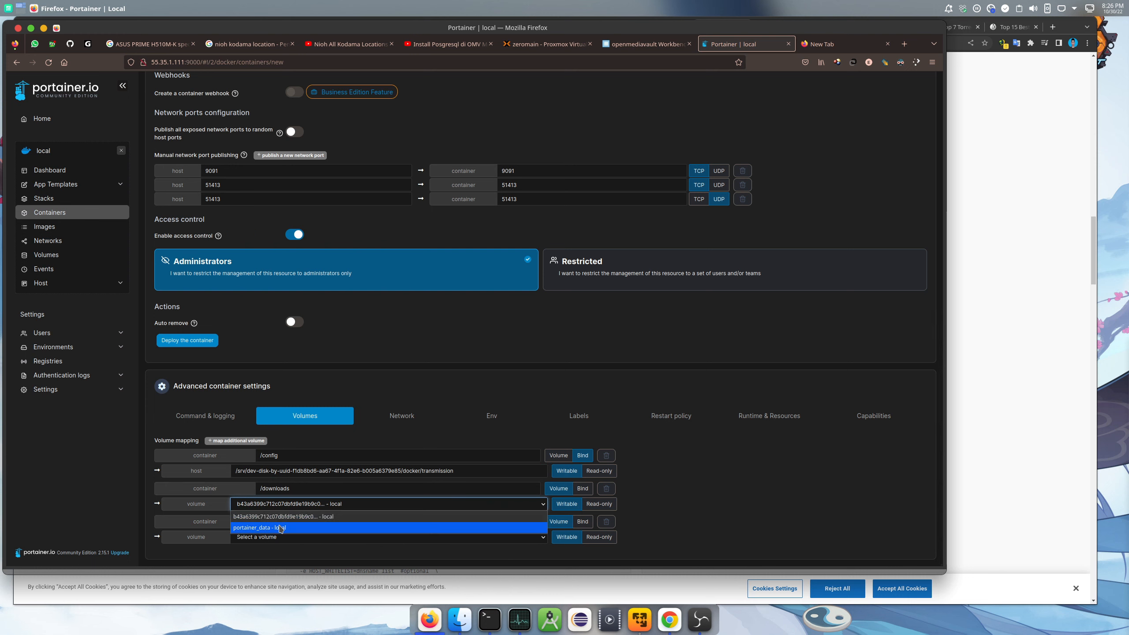
{"action": "left_click", "coordinate": [359, 511]}
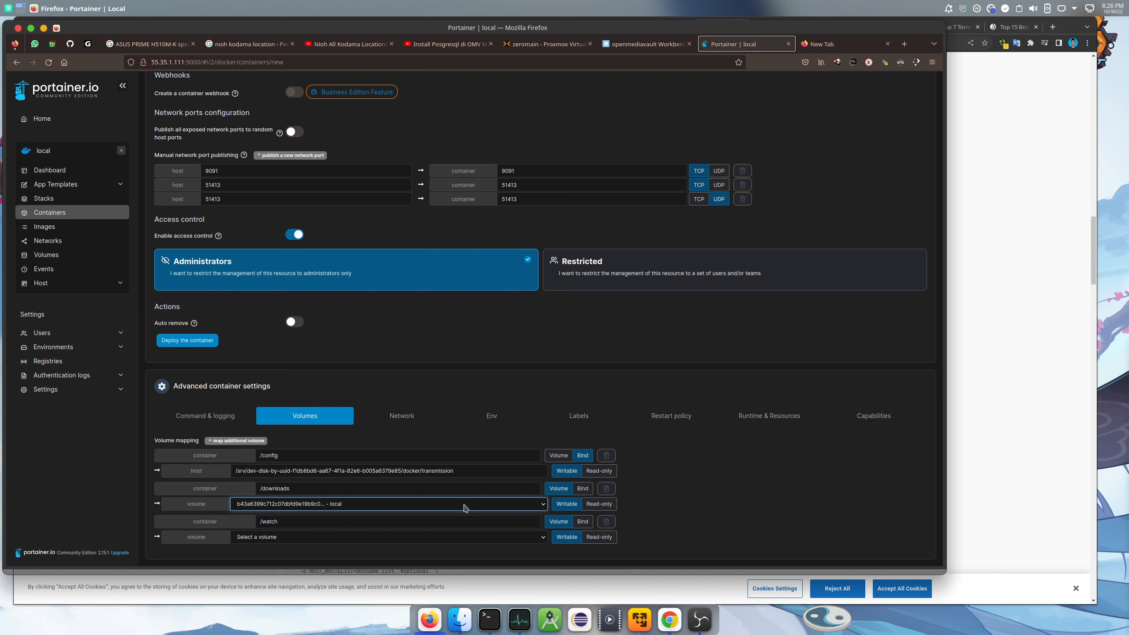
{"action": "left_click", "coordinate": [582, 488]}
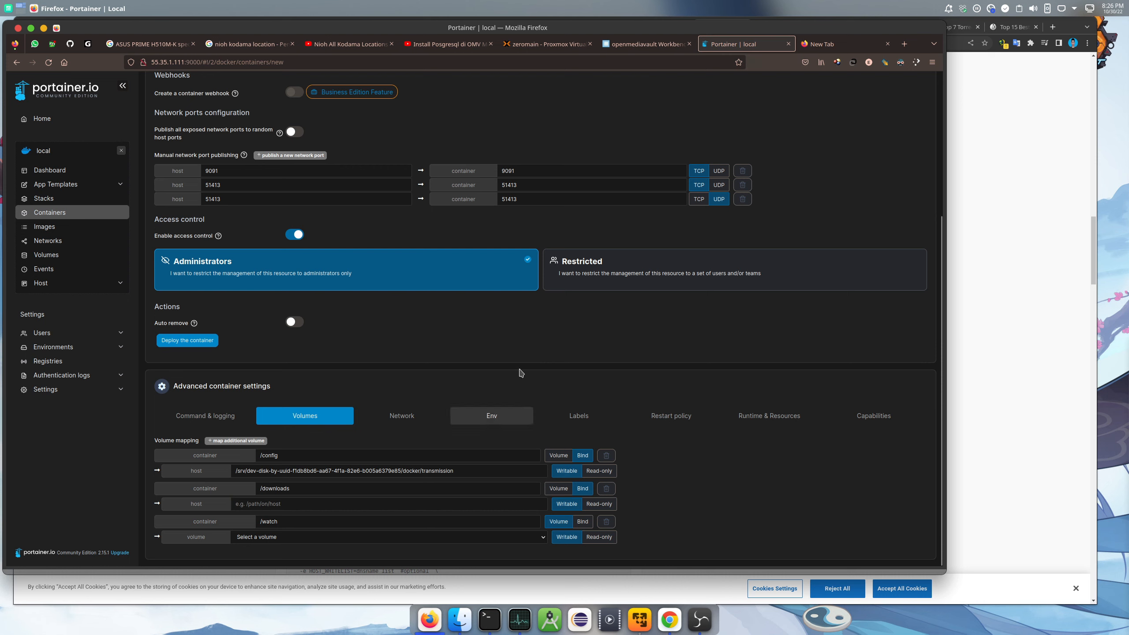
{"action": "left_click", "coordinate": [659, 45]}
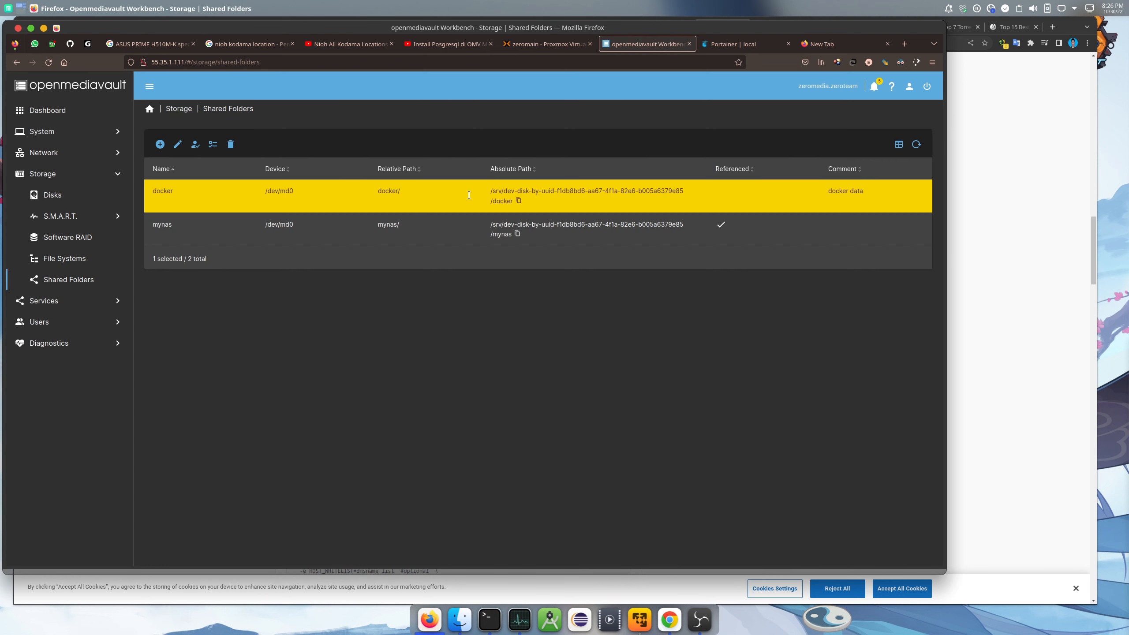
Set the /downloads host path to the mynas share's 02-downloads folder
{"action": "left_click", "coordinate": [517, 234]}
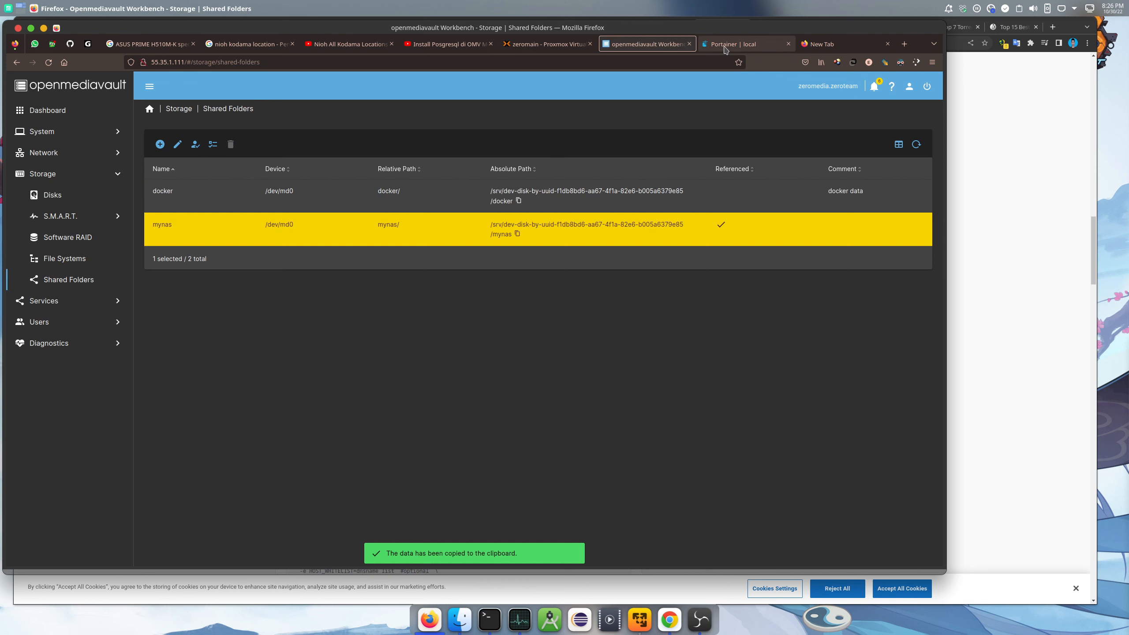
{"action": "left_click", "coordinate": [737, 44]}
{"action": "right_click", "coordinate": [306, 504]}
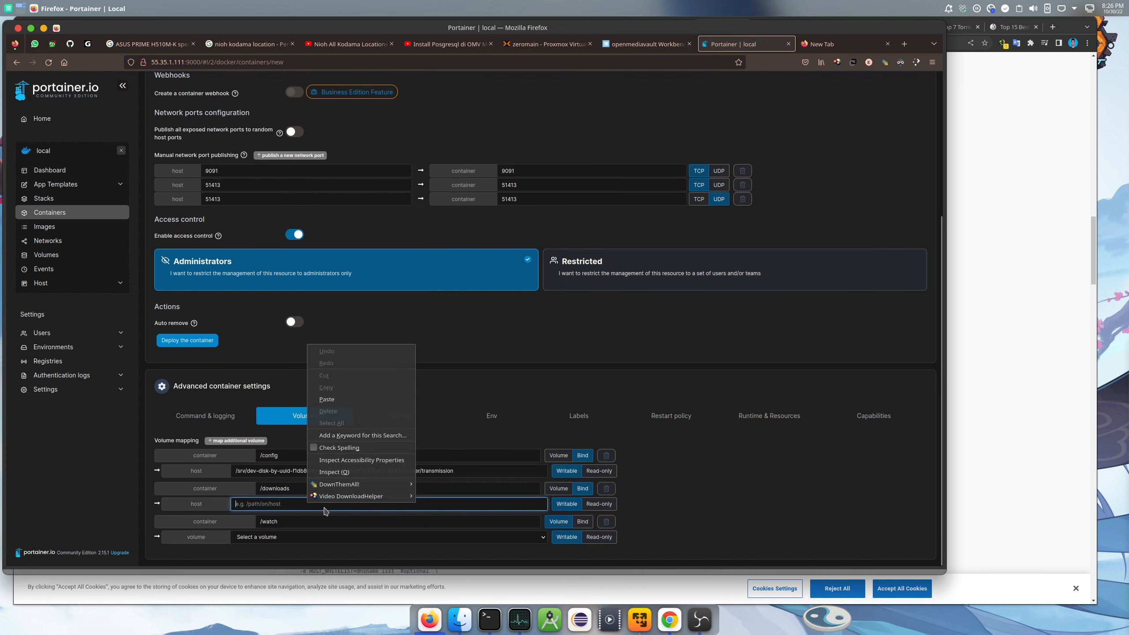
{"action": "left_click", "coordinate": [346, 400]}
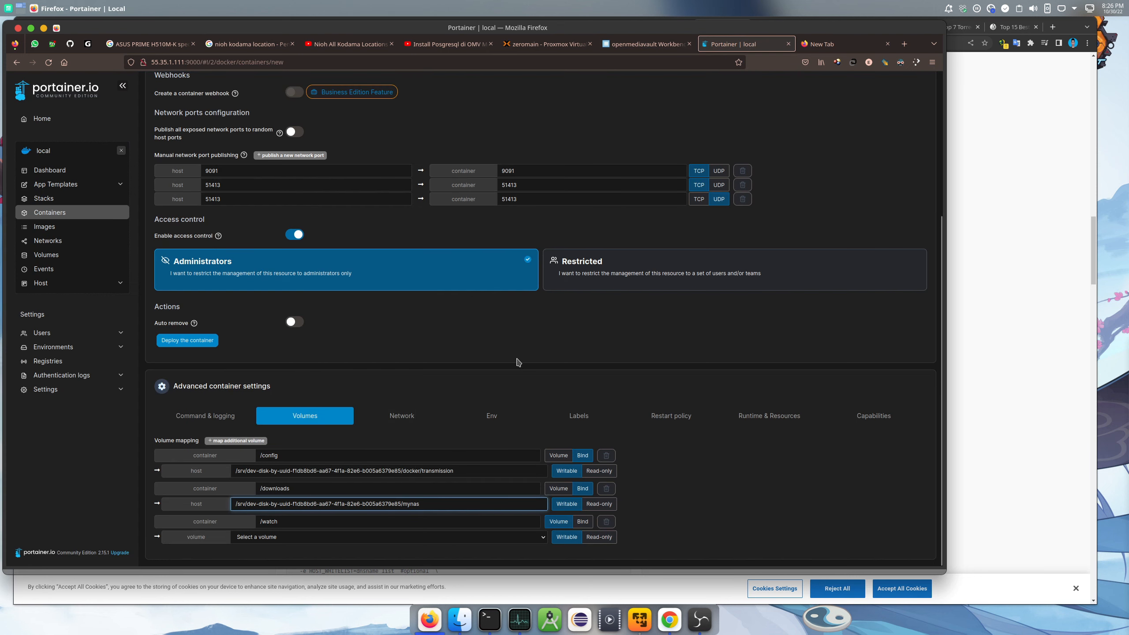
{"action": "type", "text": "/"}
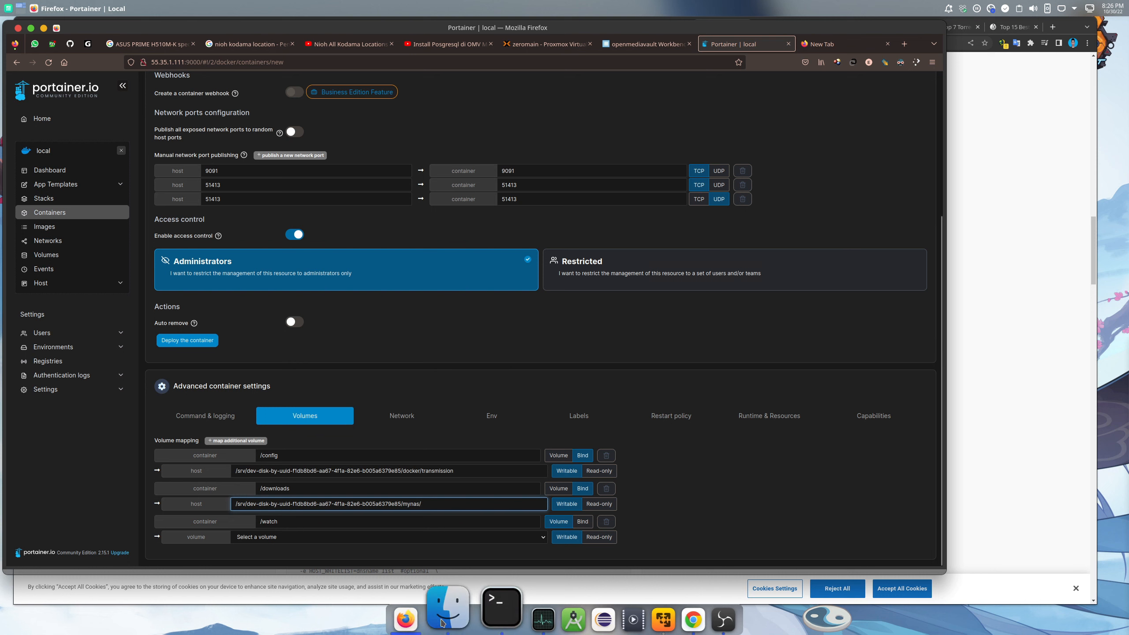
{"action": "left_click", "coordinate": [443, 622]}
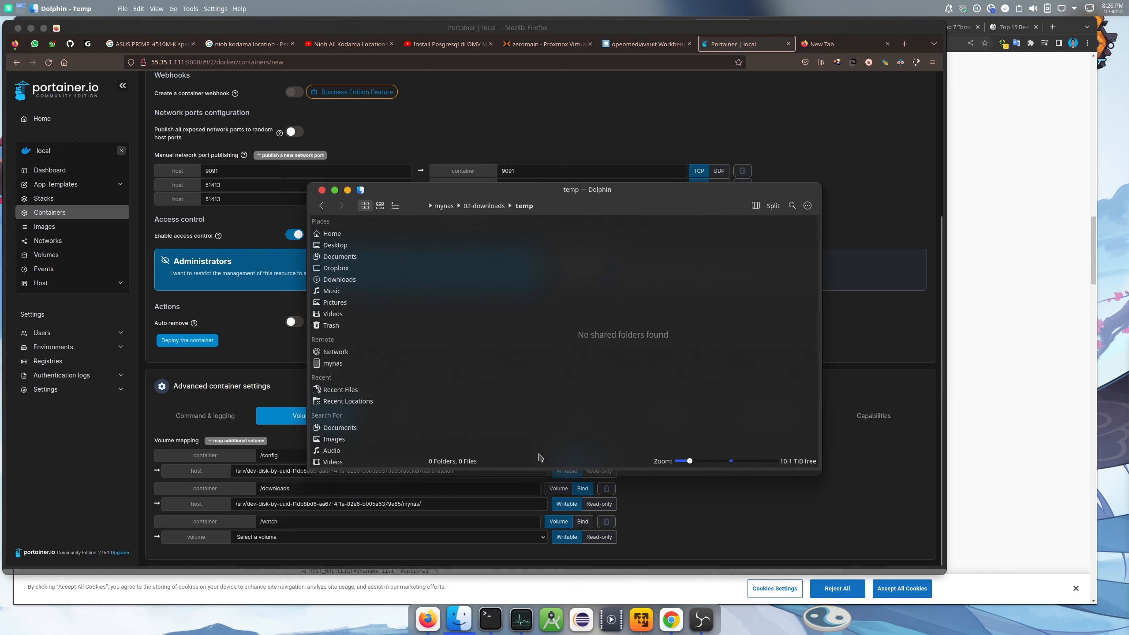
{"action": "left_click", "coordinate": [555, 205]}
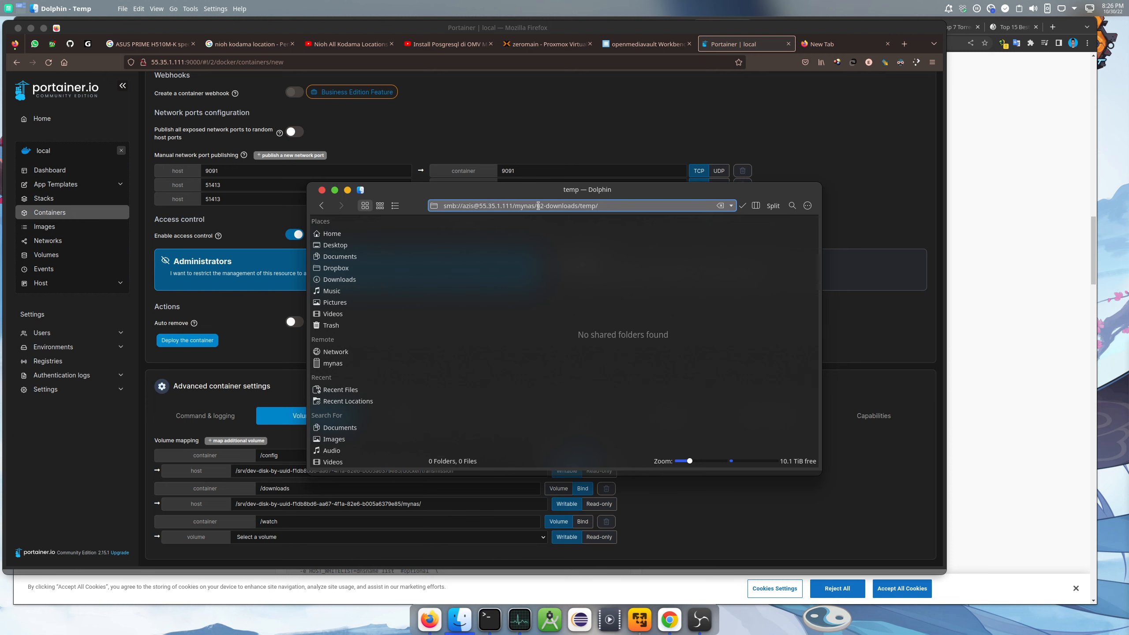
{"action": "left_click_drag", "start_coordinate": [541, 206], "coordinate": [575, 204]}
{"action": "right_click", "coordinate": [577, 204]}
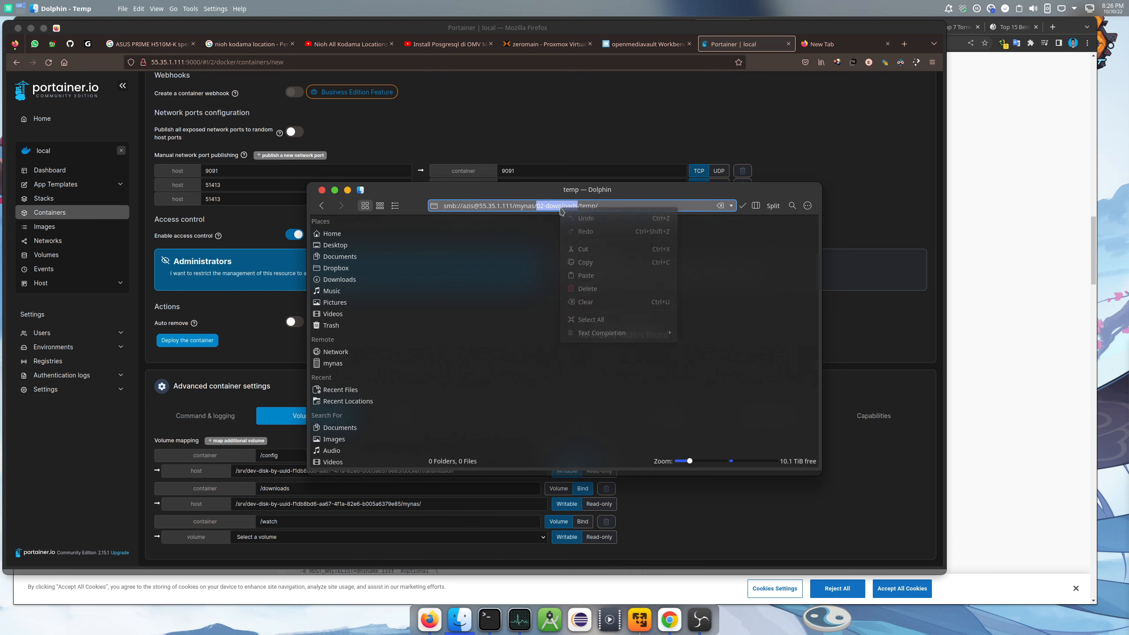
{"action": "left_click", "coordinate": [590, 263]}
{"action": "left_click", "coordinate": [889, 501]}
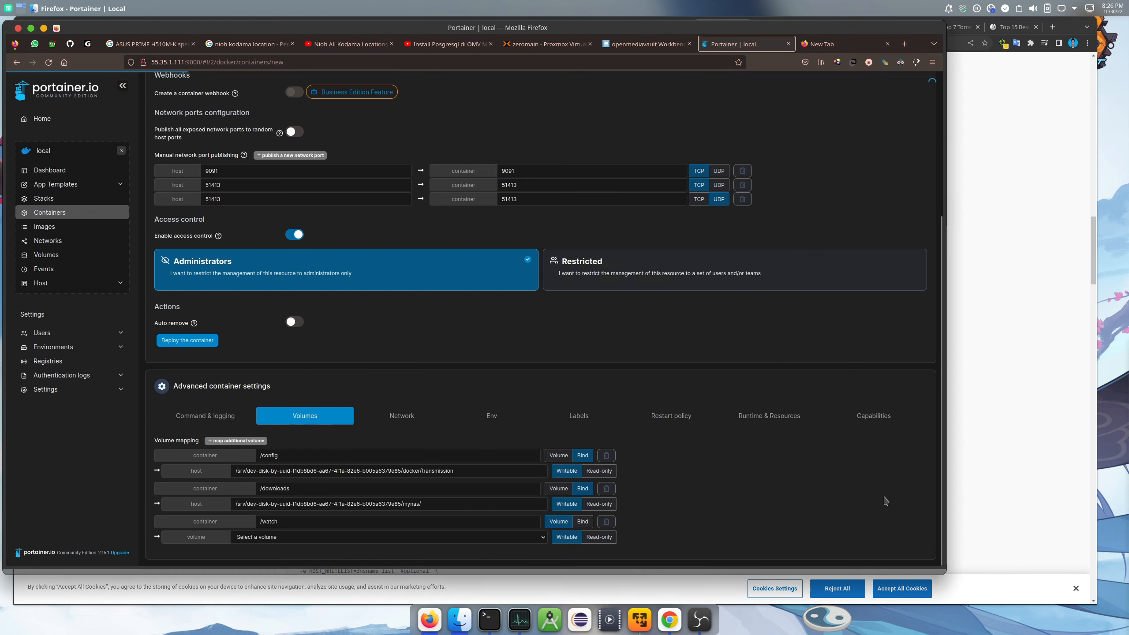
{"action": "left_click", "coordinate": [479, 504]}
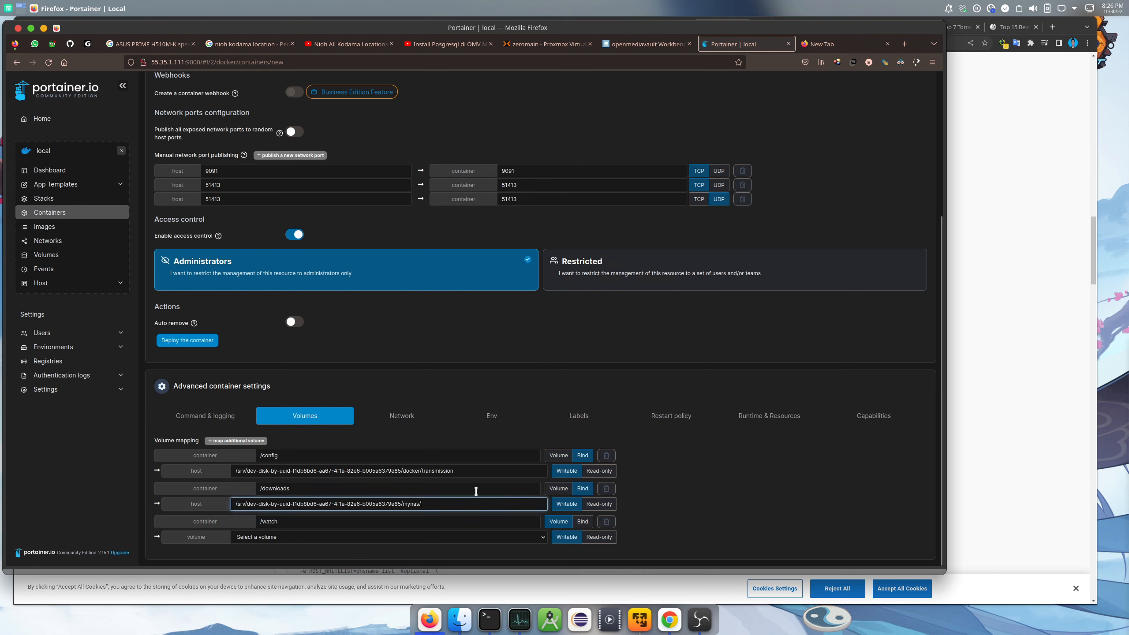
{"action": "key", "text": "ctrl+v"}
Bind /watch to the mynas 02-downloads path with its temp subfolder
{"action": "left_click_drag", "start_coordinate": [467, 503], "coordinate": [203, 499]}
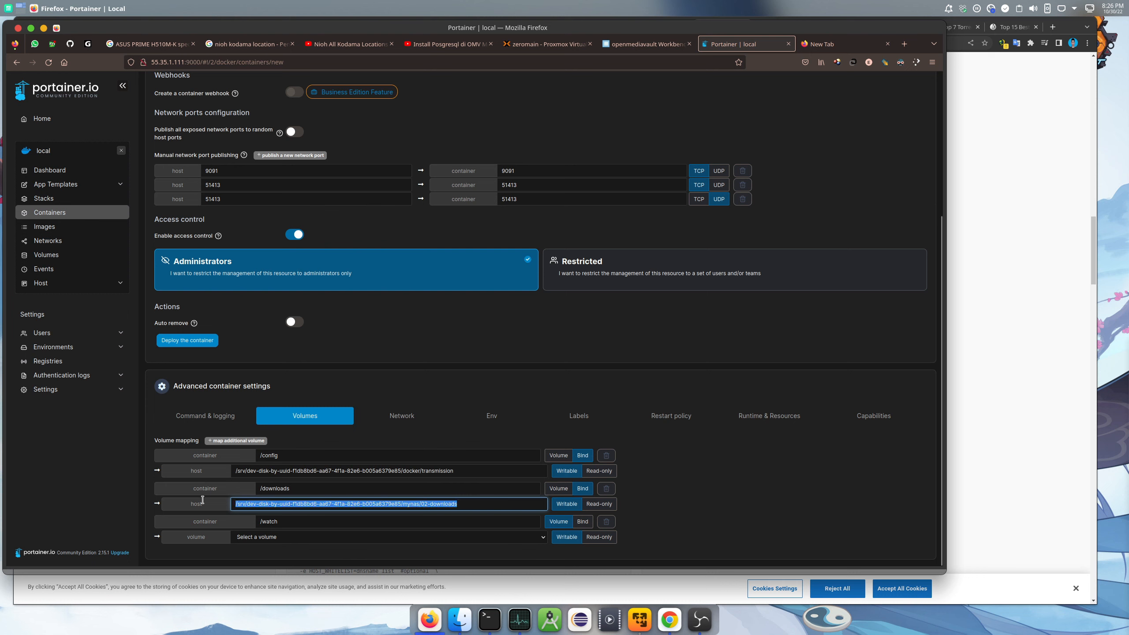
{"action": "right_click", "coordinate": [289, 505]}
{"action": "left_click", "coordinate": [321, 363]}
{"action": "left_click", "coordinate": [269, 538]}
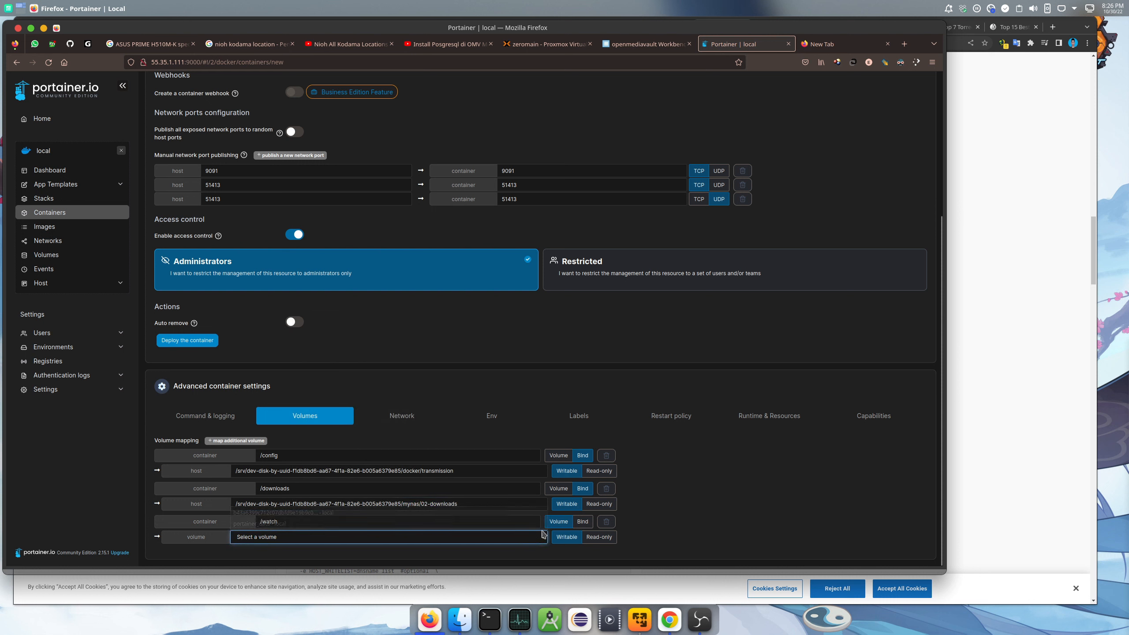
{"action": "left_click", "coordinate": [583, 521]}
{"action": "left_click", "coordinate": [380, 540]}
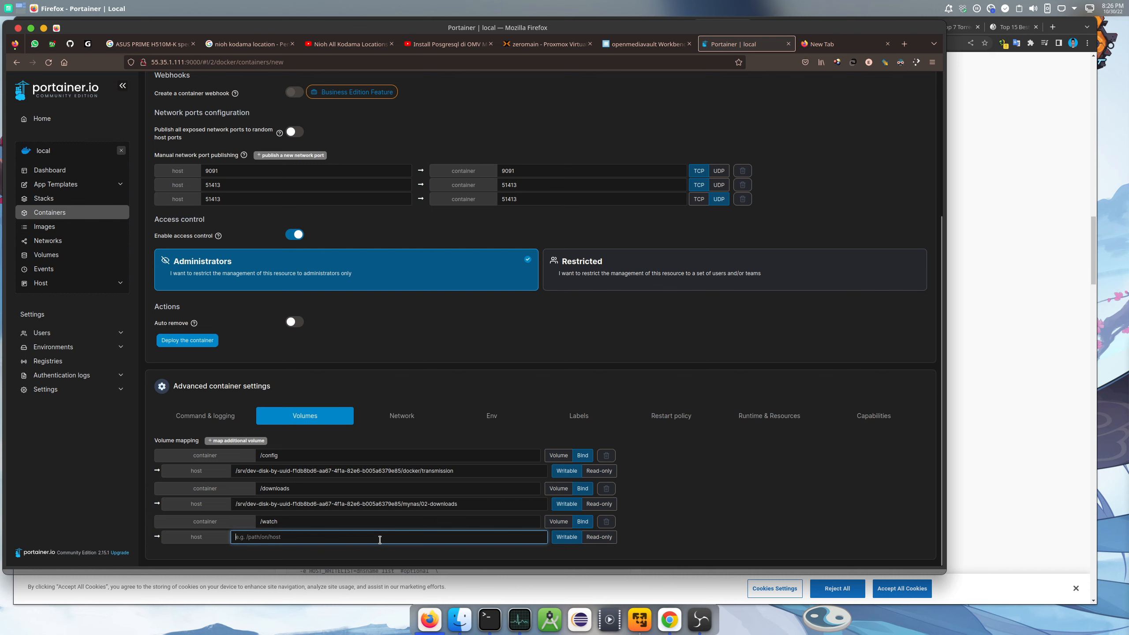
{"action": "key", "text": "ctrl+v"}
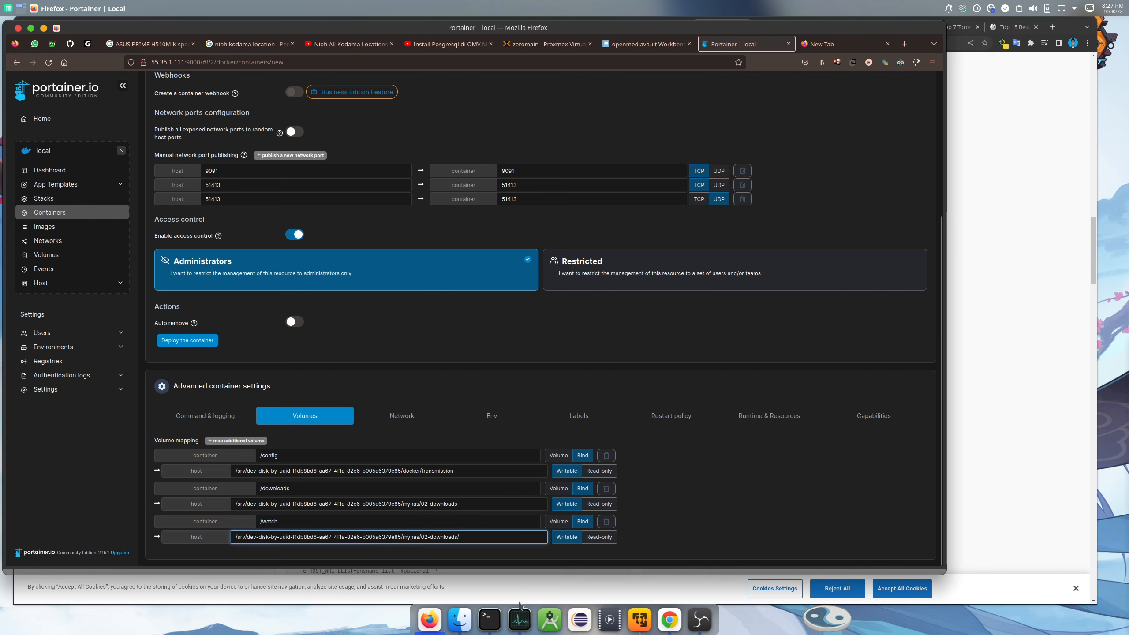
{"action": "left_click", "coordinate": [459, 619]}
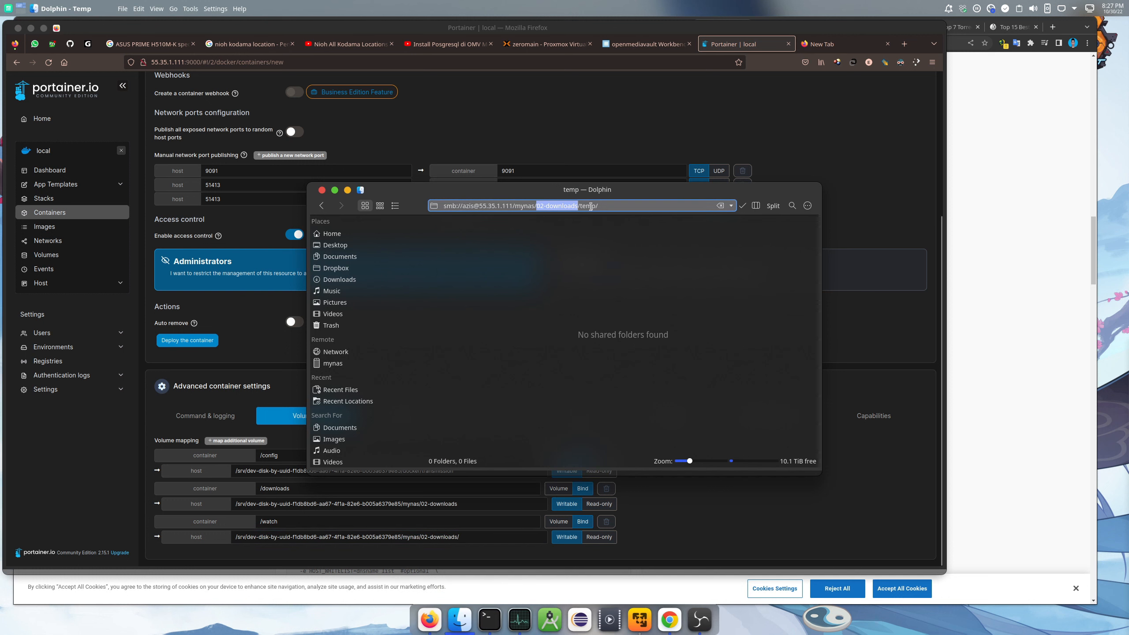
{"action": "left_click_drag", "start_coordinate": [596, 206], "coordinate": [582, 206]}
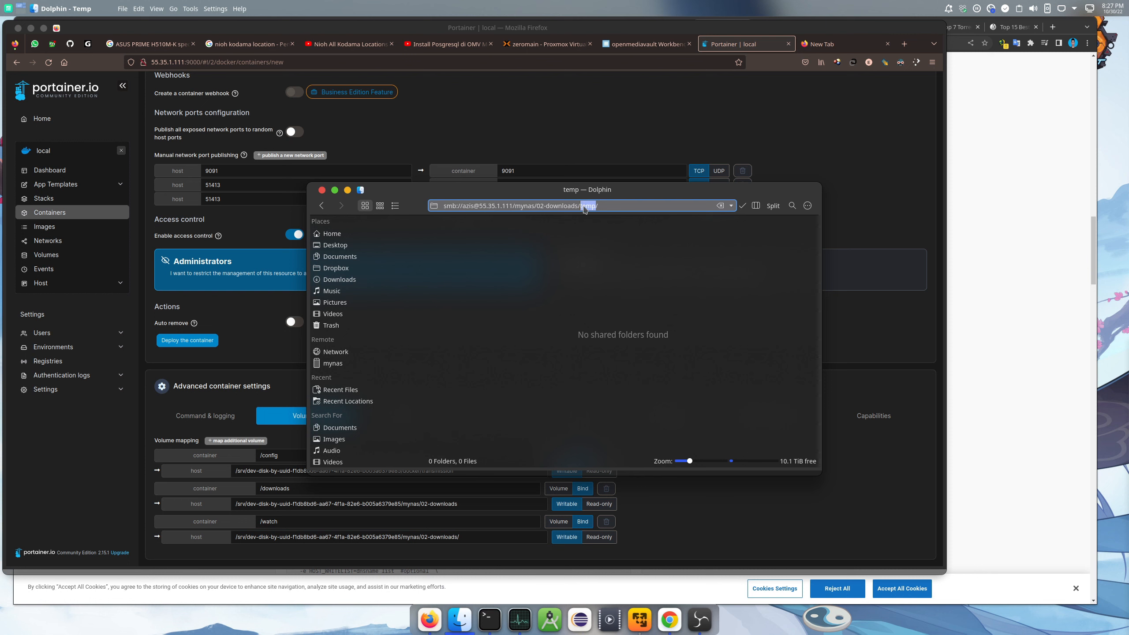
{"action": "right_click", "coordinate": [584, 209]}
{"action": "left_click", "coordinate": [598, 260]}
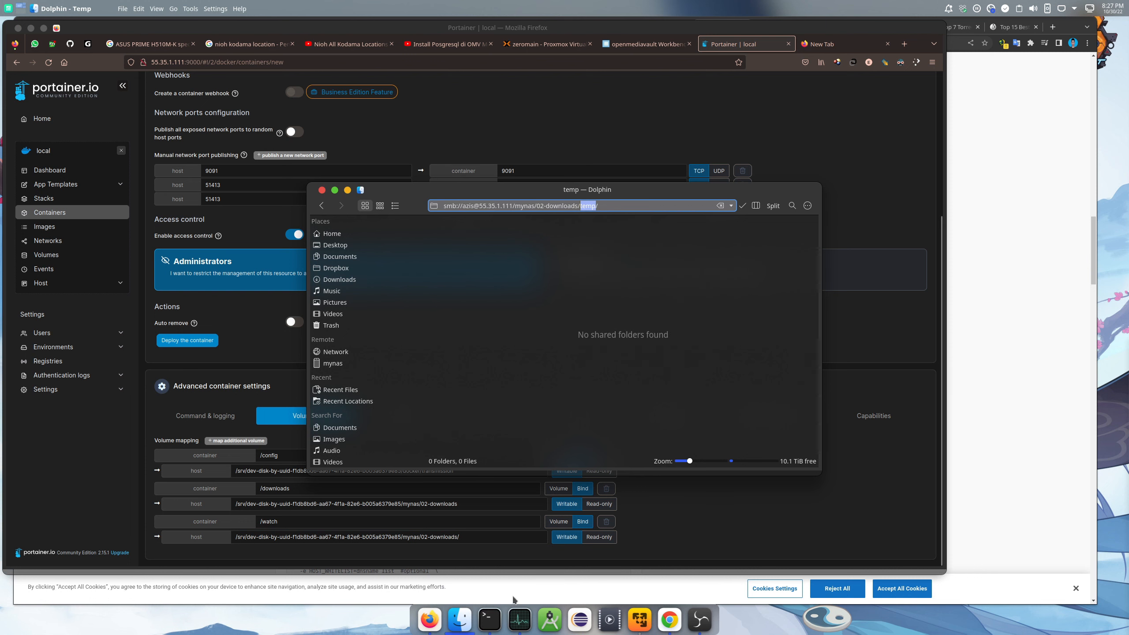
{"action": "left_click", "coordinate": [478, 538]}
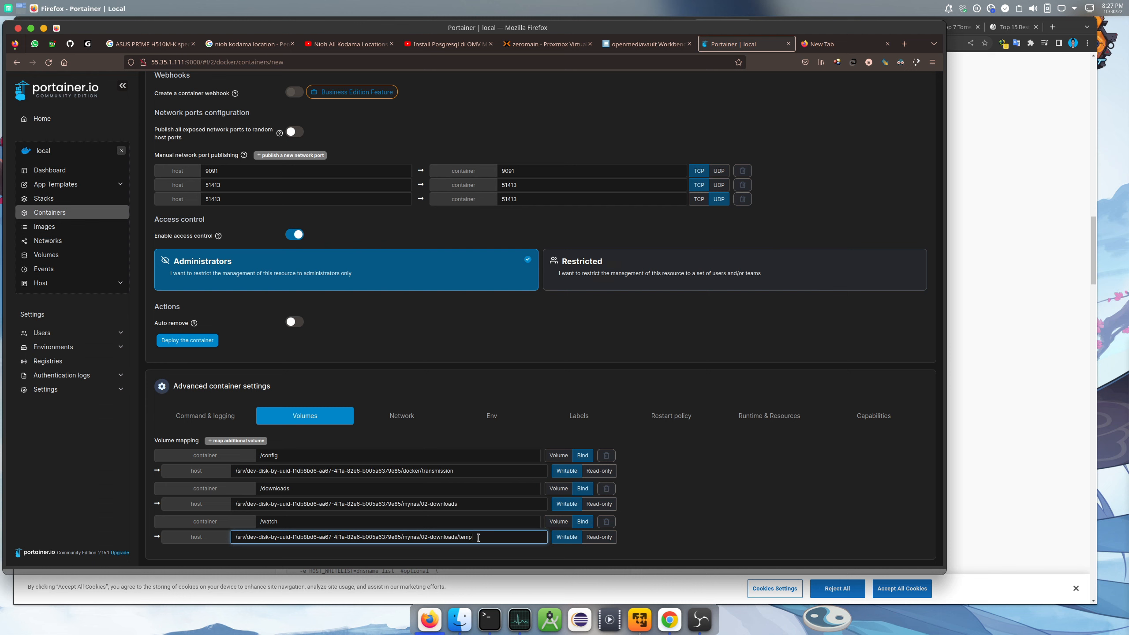
Add three empty environment variable rows, then bring up Docker Hub's Transmission page
{"action": "left_click", "coordinate": [729, 495]}
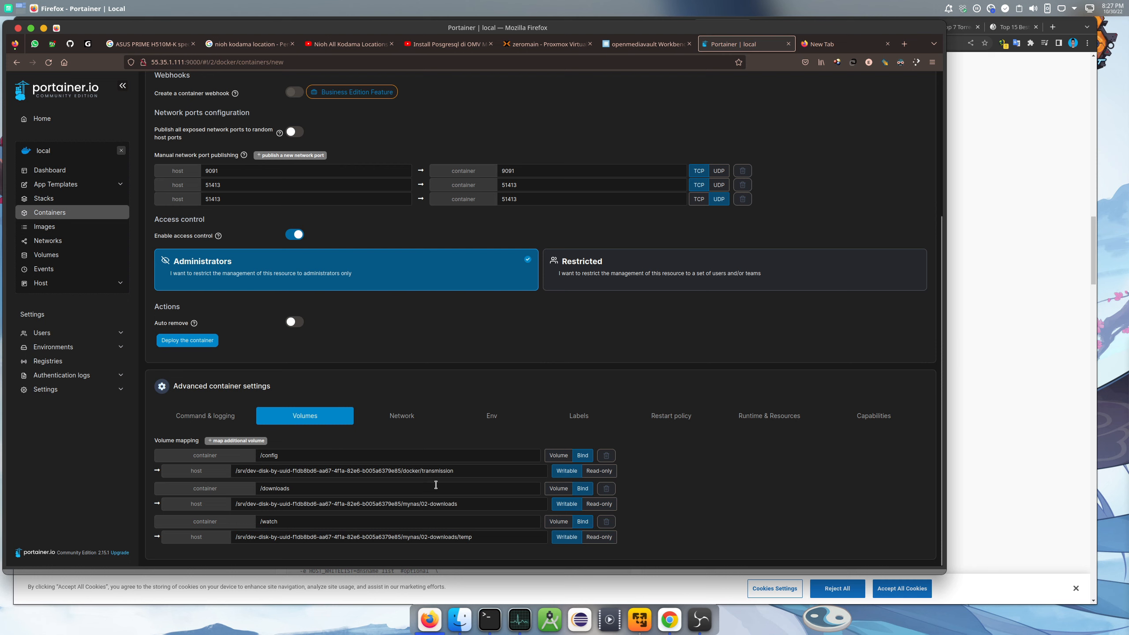
{"action": "left_click", "coordinate": [493, 418]}
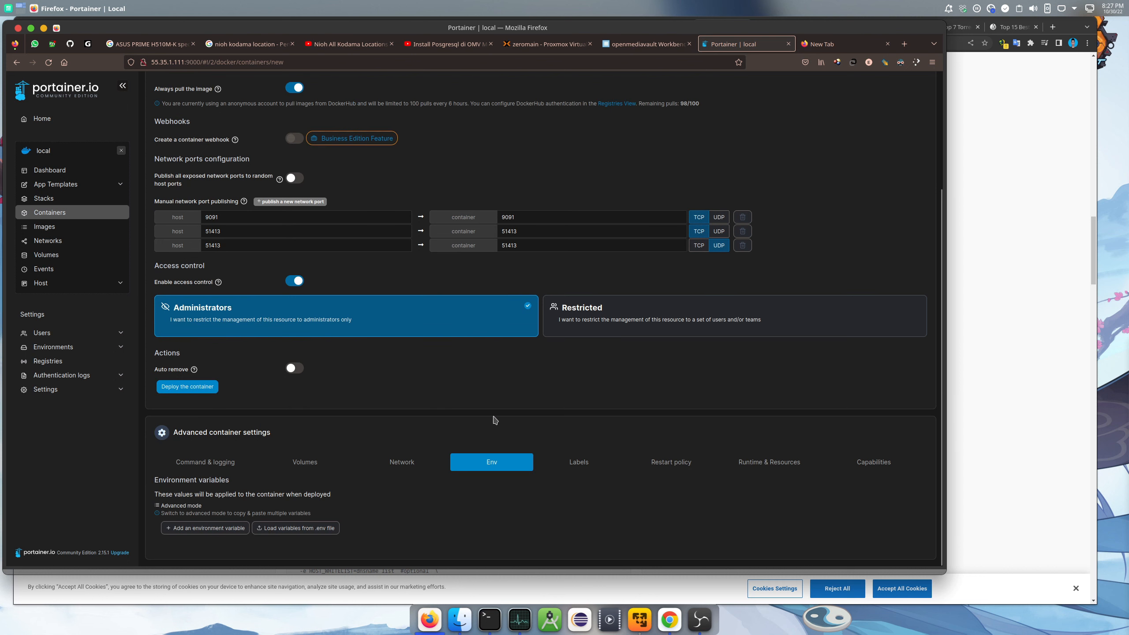
{"action": "left_click", "coordinate": [208, 528]}
{"action": "left_click", "coordinate": [209, 527]}
{"action": "scroll", "coordinate": [236, 522], "scroll_direction": "down", "scroll_amount": 2}
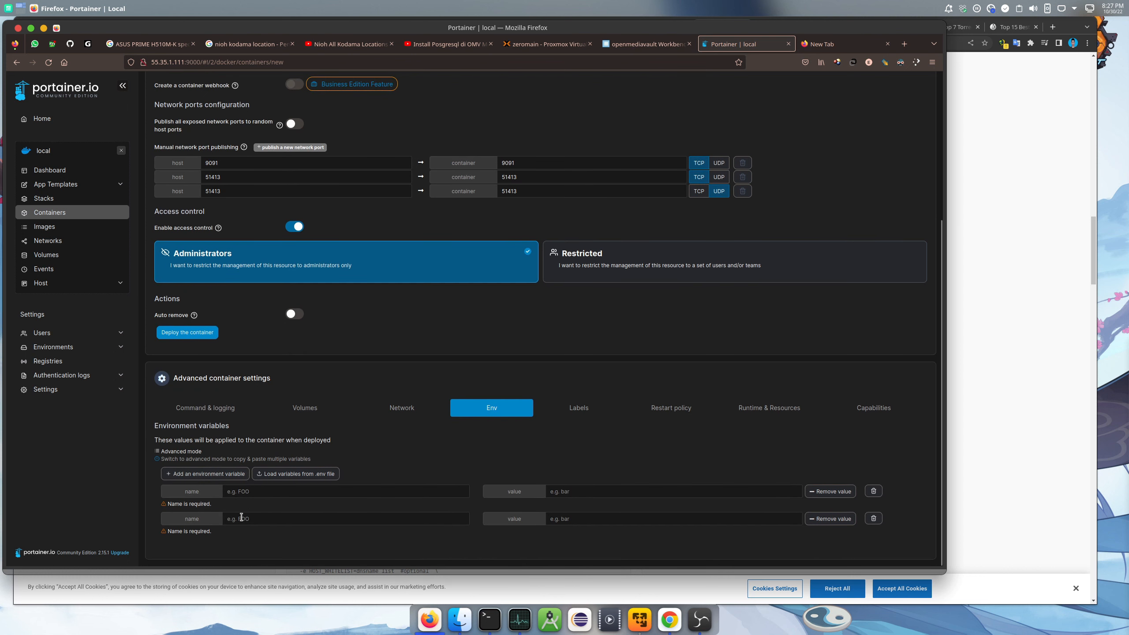
{"action": "left_click", "coordinate": [205, 474]}
{"action": "scroll", "coordinate": [205, 474], "scroll_direction": "down", "scroll_amount": 1}
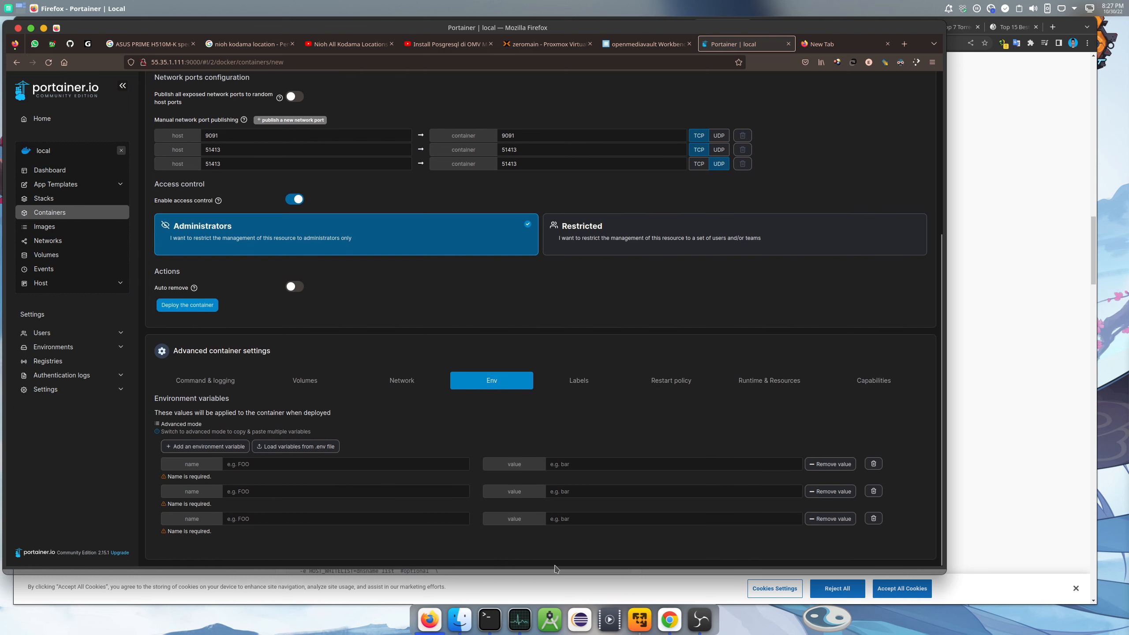
{"action": "left_click", "coordinate": [681, 608]}
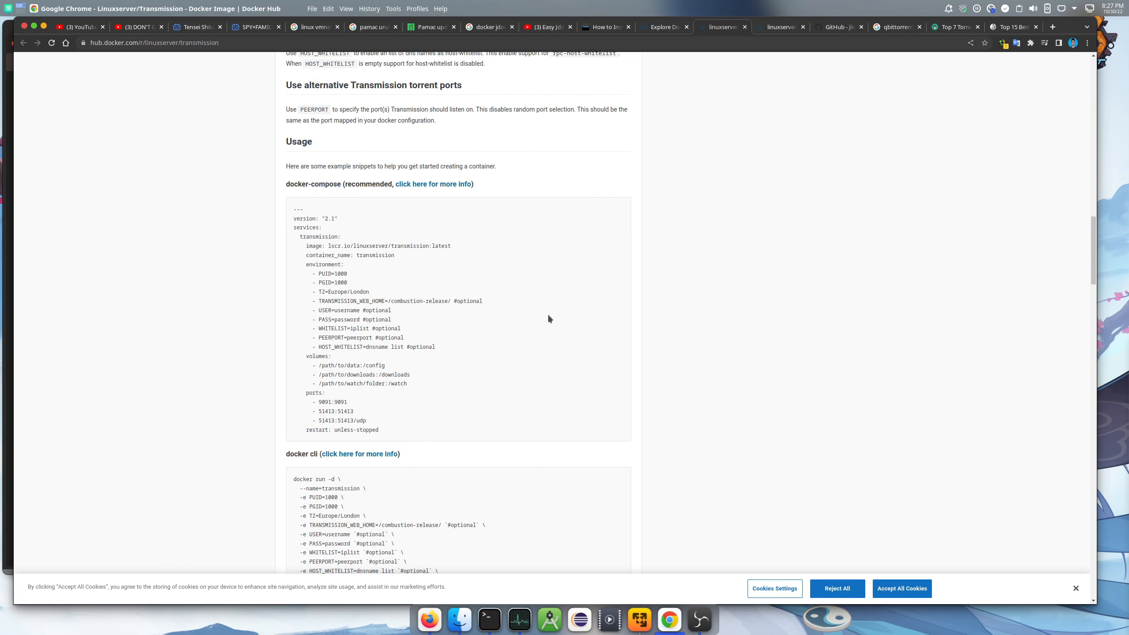
{"action": "scroll", "coordinate": [386, 267], "scroll_direction": "up", "scroll_amount": 15}
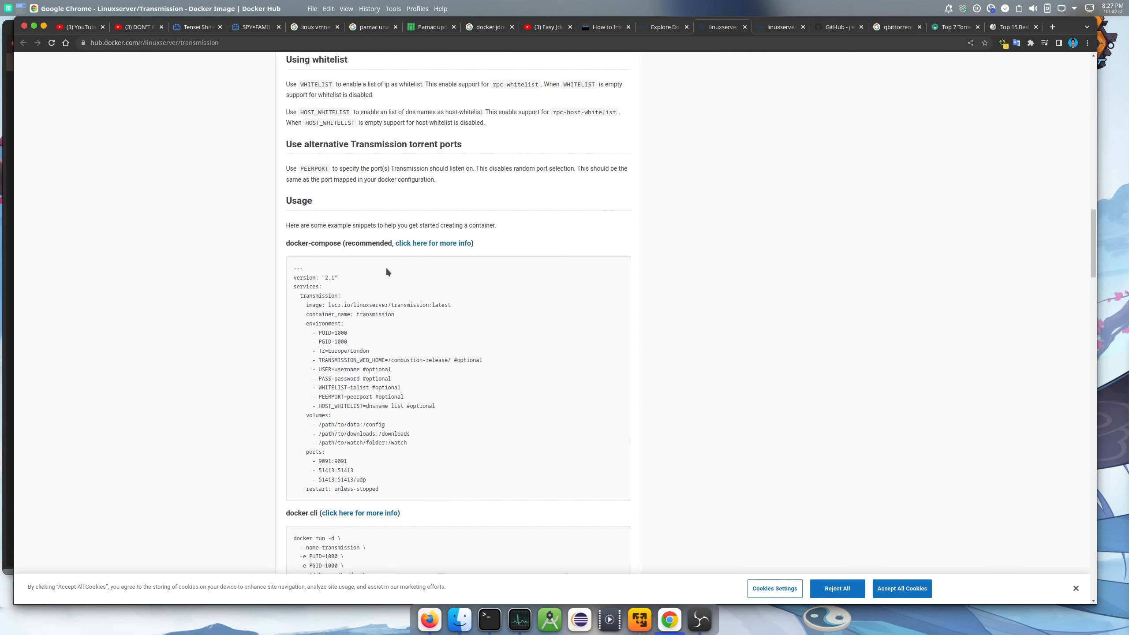
{"action": "scroll", "coordinate": [386, 271], "scroll_direction": "down", "scroll_amount": 20}
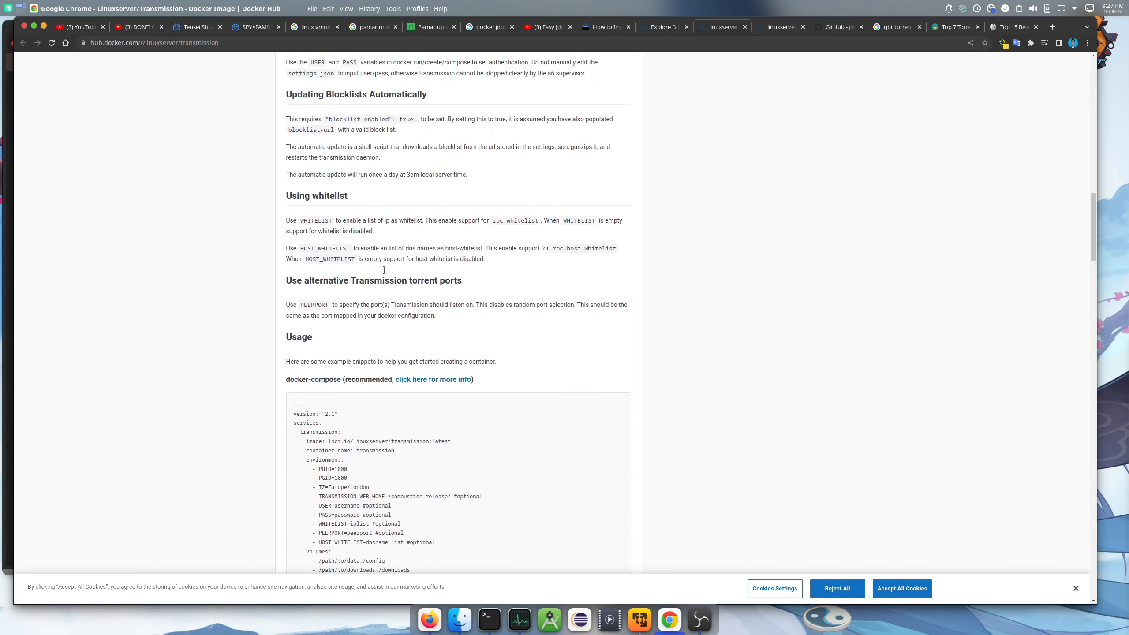
{"action": "scroll", "coordinate": [383, 273], "scroll_direction": "down", "scroll_amount": 1}
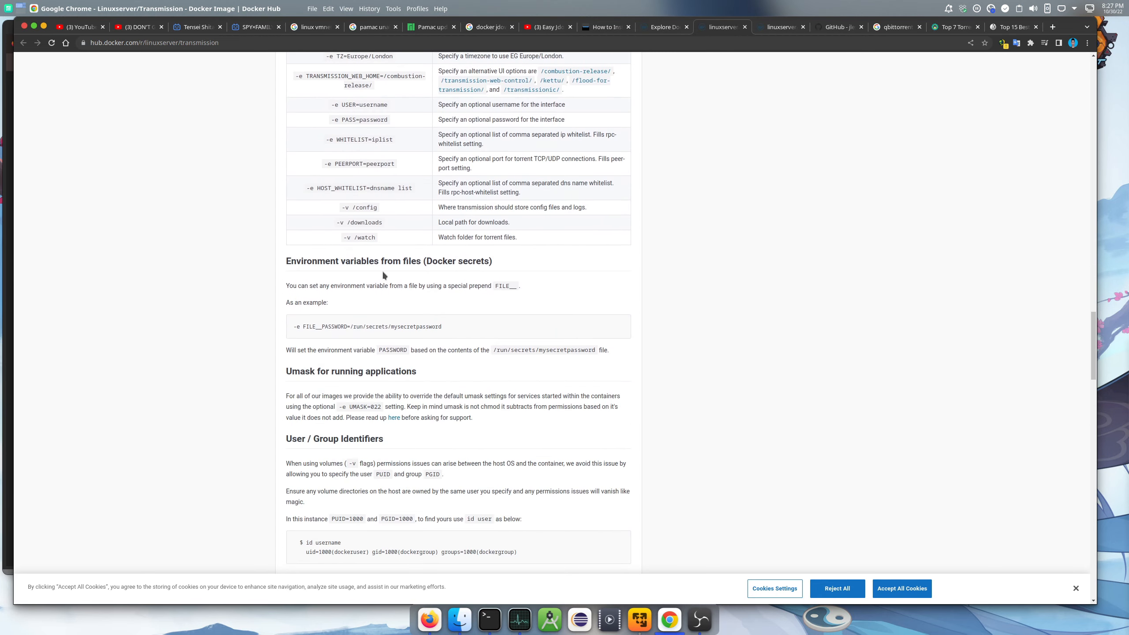
{"action": "scroll", "coordinate": [383, 275], "scroll_direction": "down", "scroll_amount": 12}
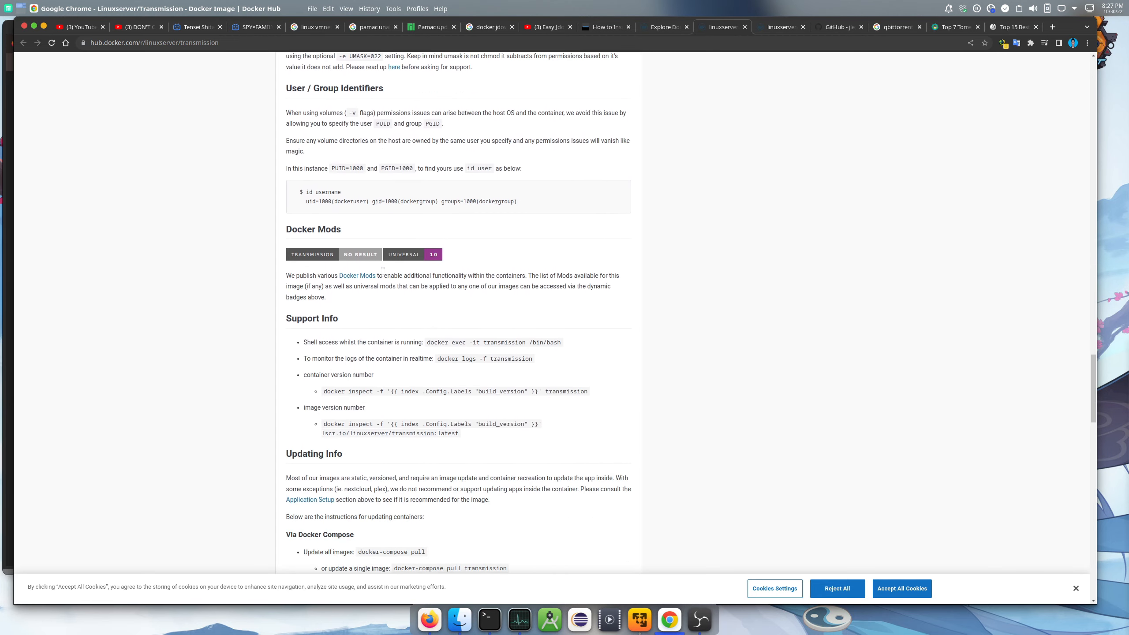
{"action": "scroll", "coordinate": [383, 271], "scroll_direction": "down", "scroll_amount": 15}
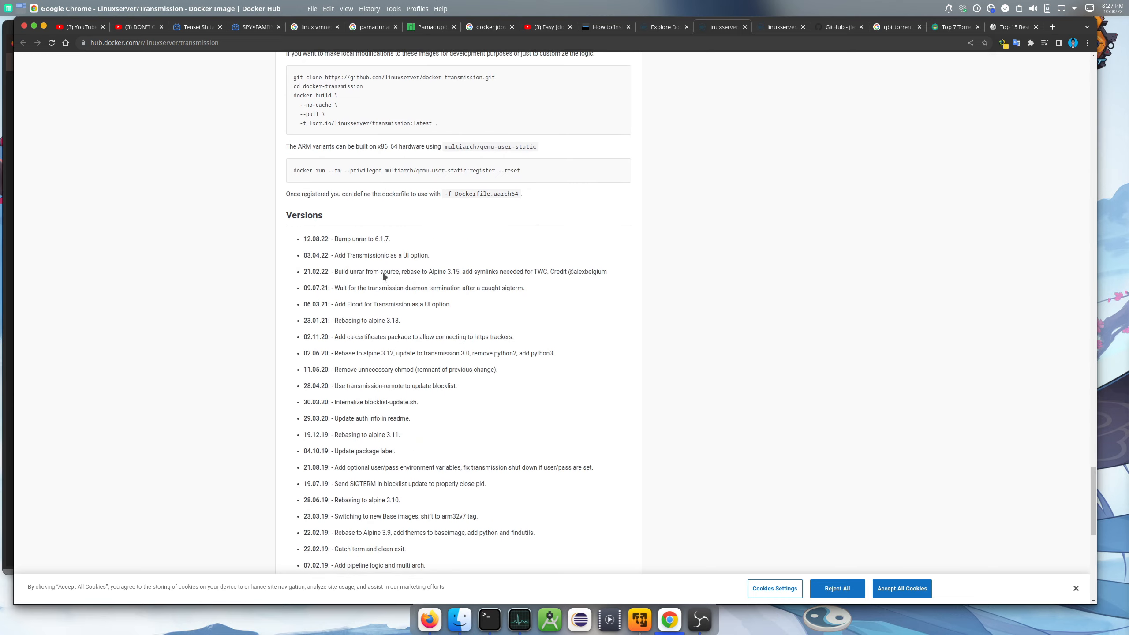
{"action": "scroll", "coordinate": [381, 271], "scroll_direction": "up", "scroll_amount": 15}
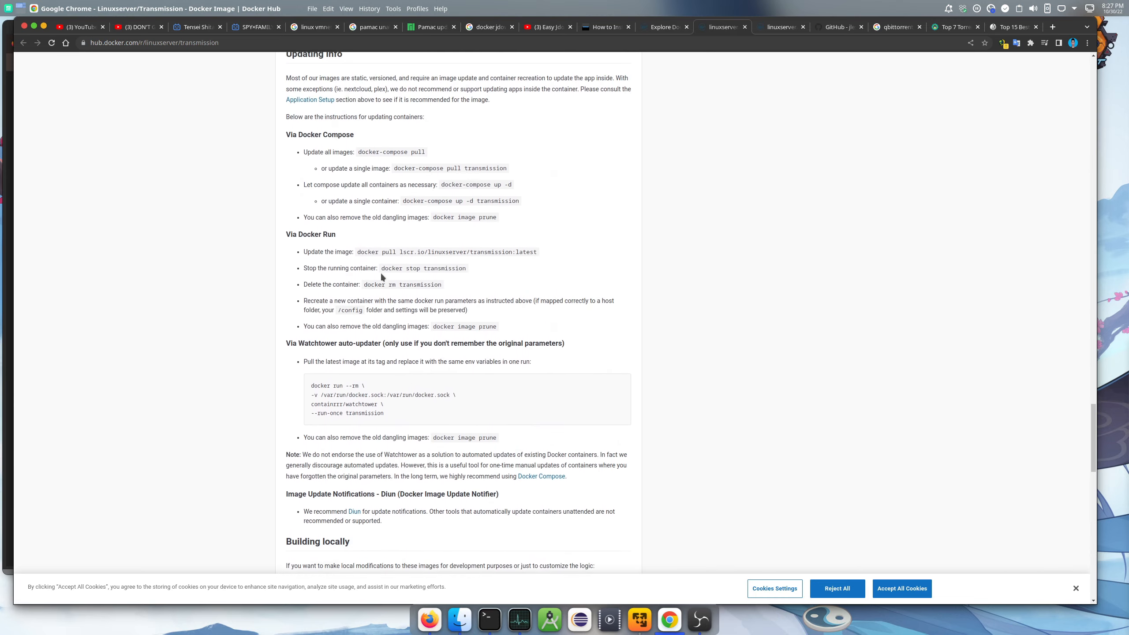
{"action": "scroll", "coordinate": [381, 276], "scroll_direction": "up", "scroll_amount": 12}
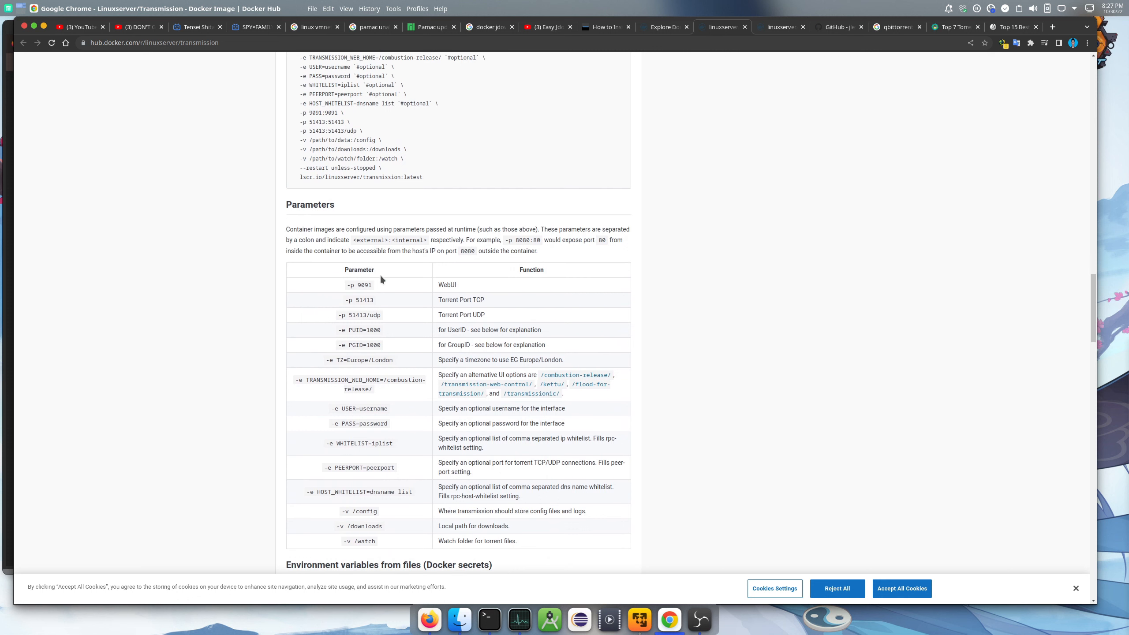
{"action": "scroll", "coordinate": [381, 278], "scroll_direction": "up", "scroll_amount": 4}
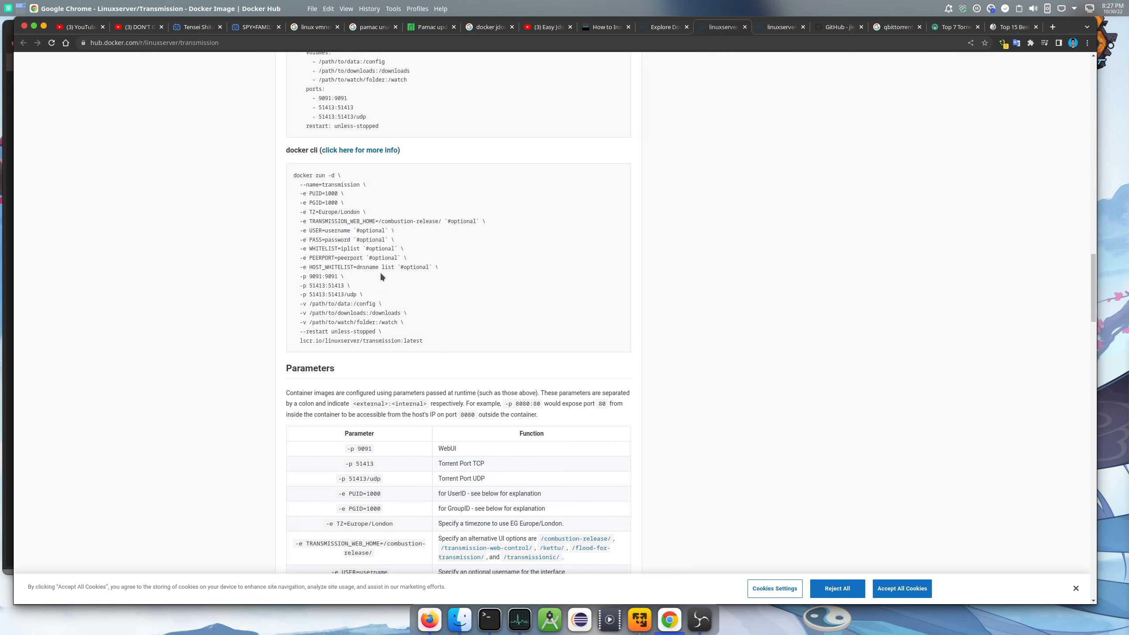
{"action": "scroll", "coordinate": [396, 233], "scroll_direction": "up", "scroll_amount": 5}
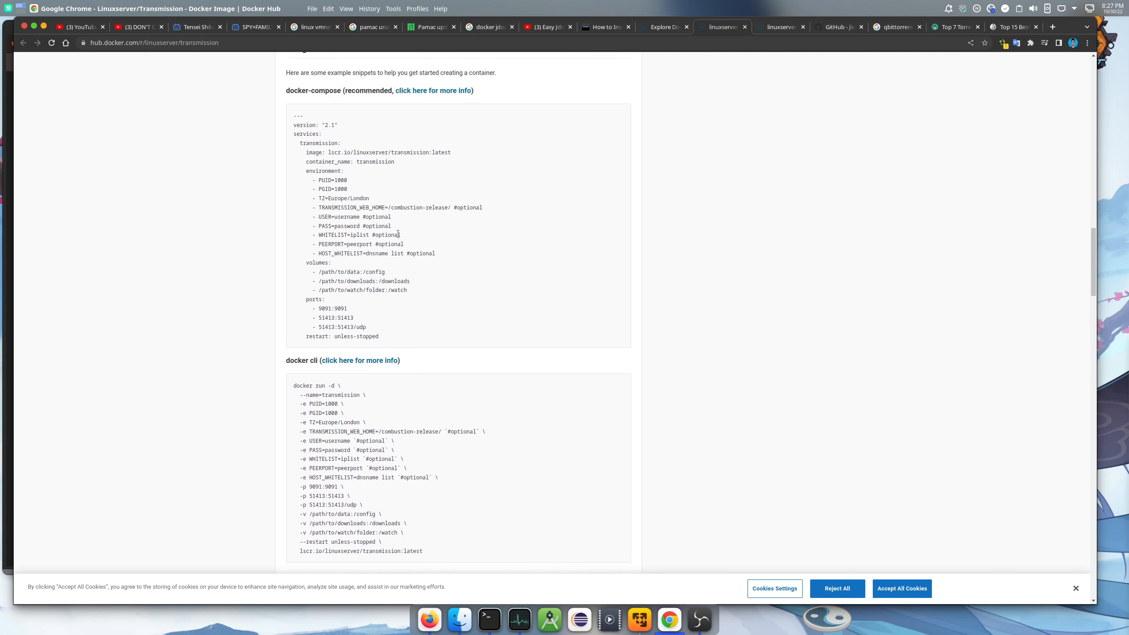
Copy PUID from the Docker Hub compose example into the first variable name
{"action": "double_click", "coordinate": [325, 179]}
{"action": "right_click", "coordinate": [325, 180]}
{"action": "left_click", "coordinate": [347, 186]}
{"action": "left_click", "coordinate": [429, 619]}
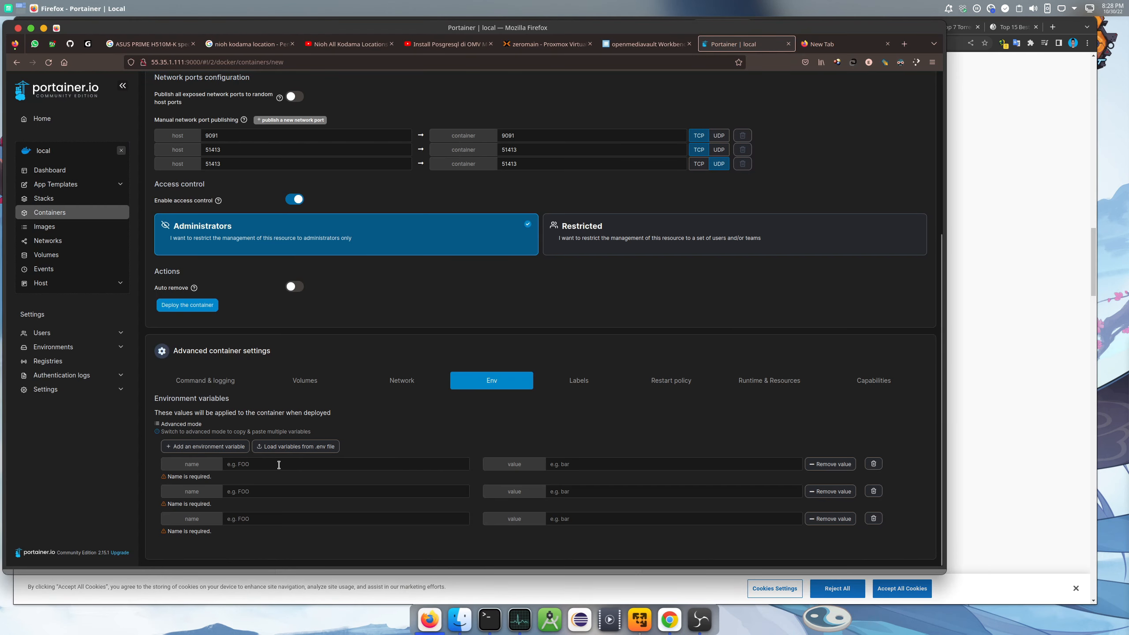
{"action": "left_click", "coordinate": [278, 465]}
{"action": "right_click", "coordinate": [279, 465]}
{"action": "left_click", "coordinate": [321, 519]}
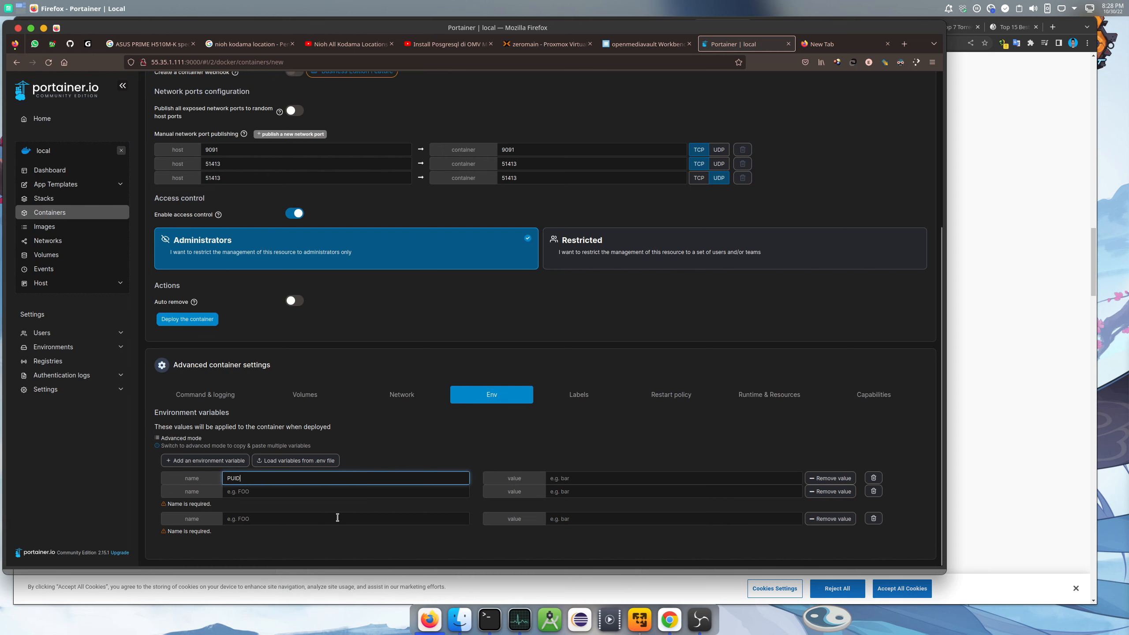
Copy PGID from the compose example into the second variable name
{"action": "left_click", "coordinate": [669, 619]}
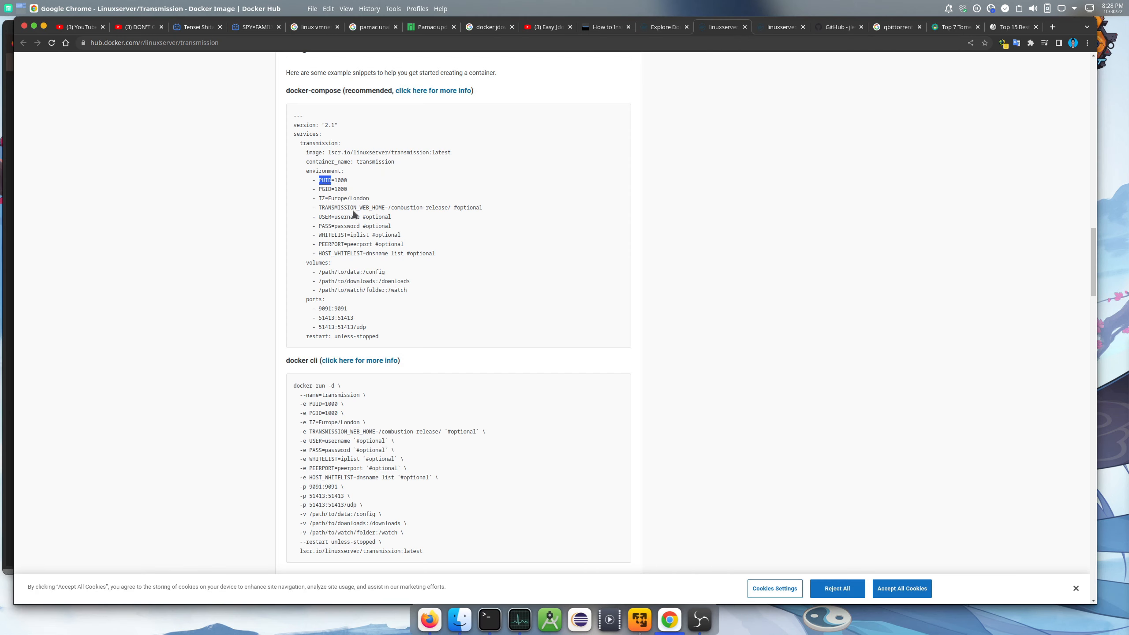
{"action": "double_click", "coordinate": [325, 190]}
{"action": "right_click", "coordinate": [325, 190]}
{"action": "left_click", "coordinate": [351, 199]}
{"action": "left_click", "coordinate": [428, 621]}
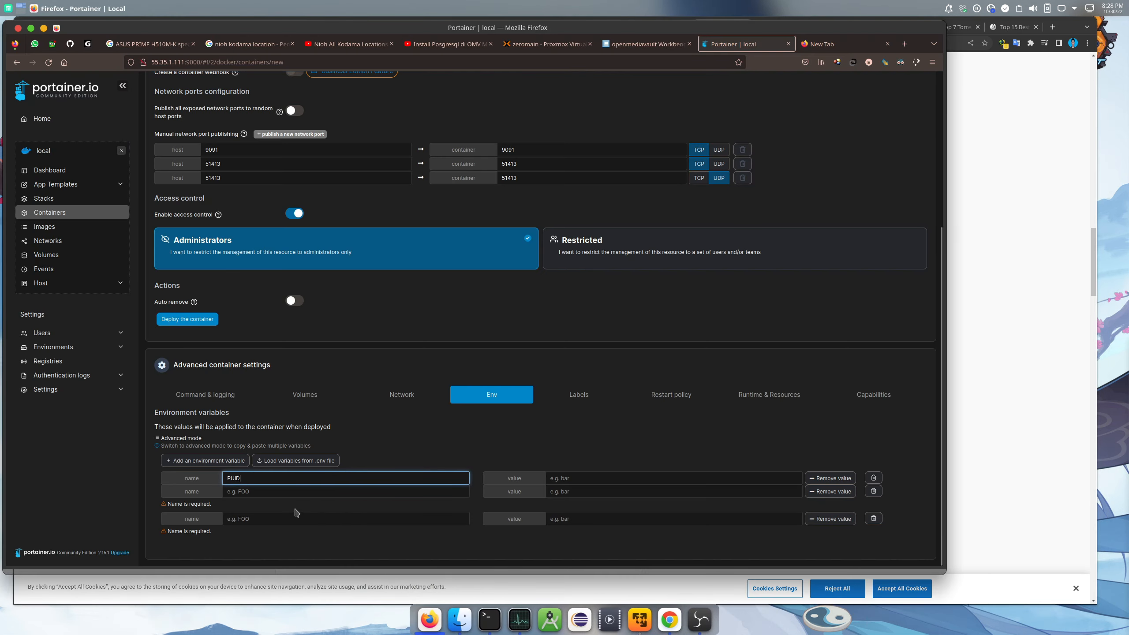
{"action": "left_click", "coordinate": [288, 492]}
{"action": "right_click", "coordinate": [288, 491]}
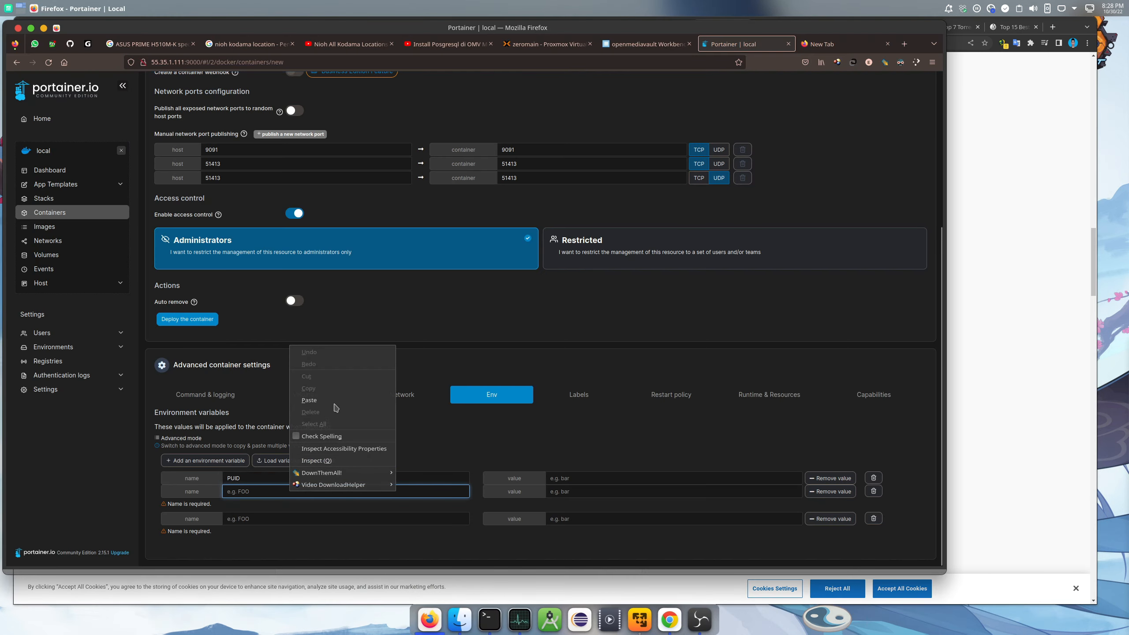
{"action": "left_click", "coordinate": [334, 401]}
Copy the TZ=Europe/London line from the compose example
{"action": "key", "text": "alt+Tab"}
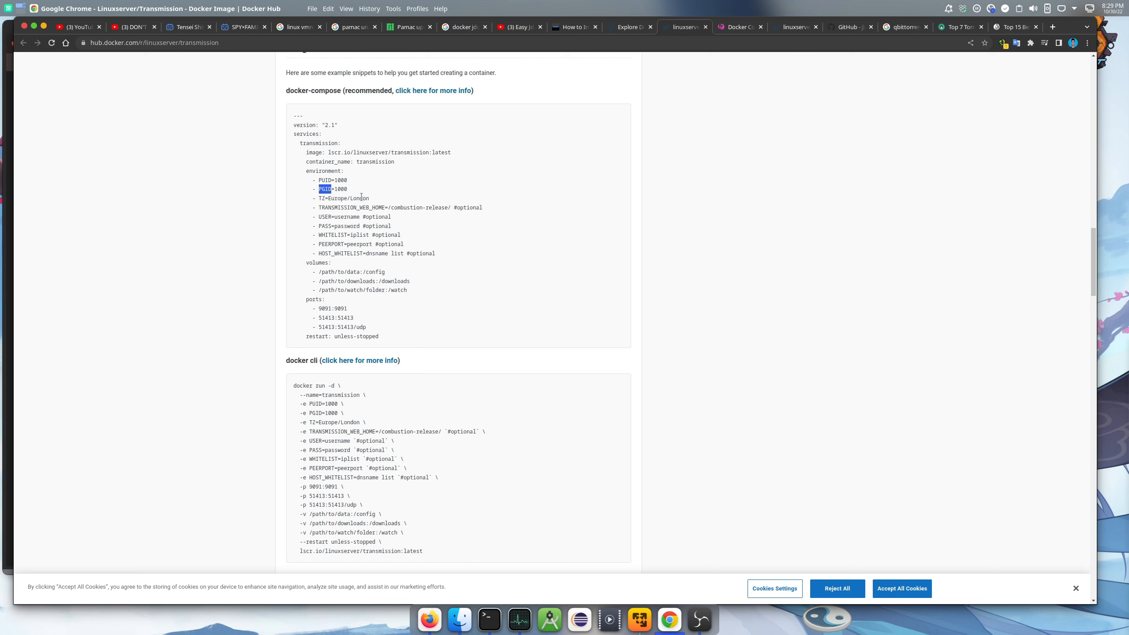
{"action": "left_click_drag", "start_coordinate": [369, 197], "coordinate": [308, 201]}
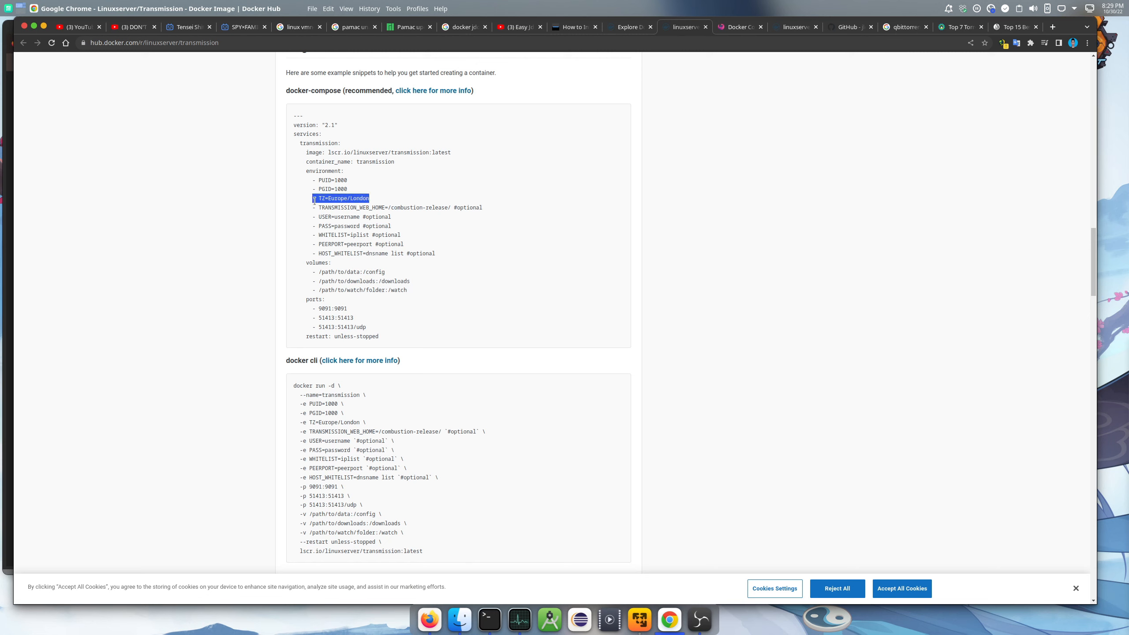
{"action": "right_click", "coordinate": [322, 199]}
{"action": "left_click", "coordinate": [342, 208]}
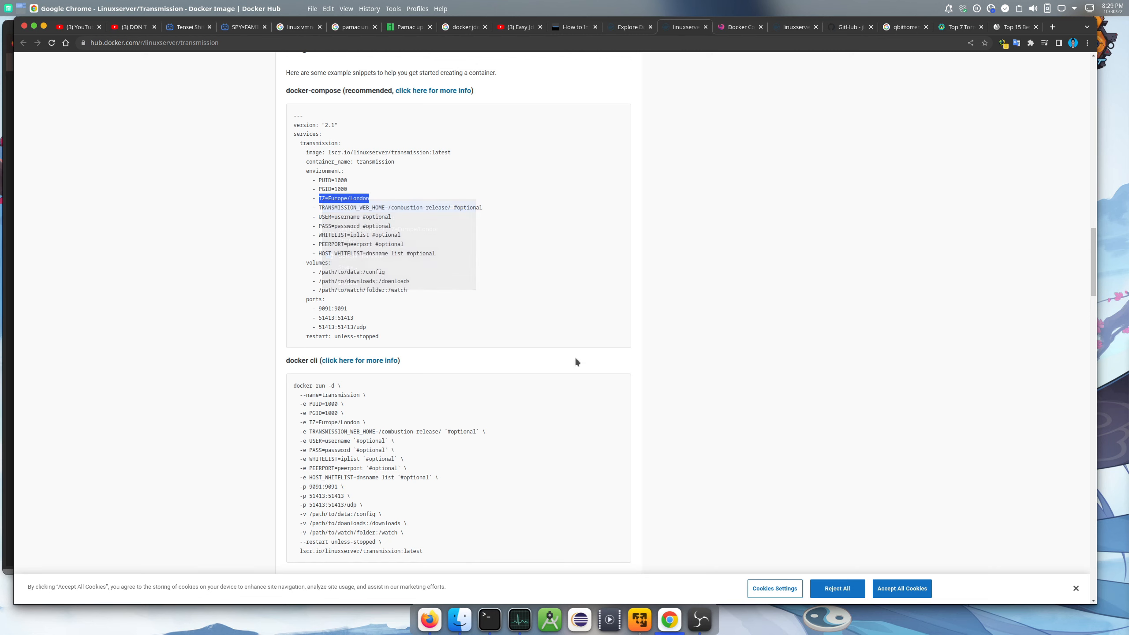
{"action": "left_click", "coordinate": [424, 618]}
{"action": "left_click", "coordinate": [331, 517]}
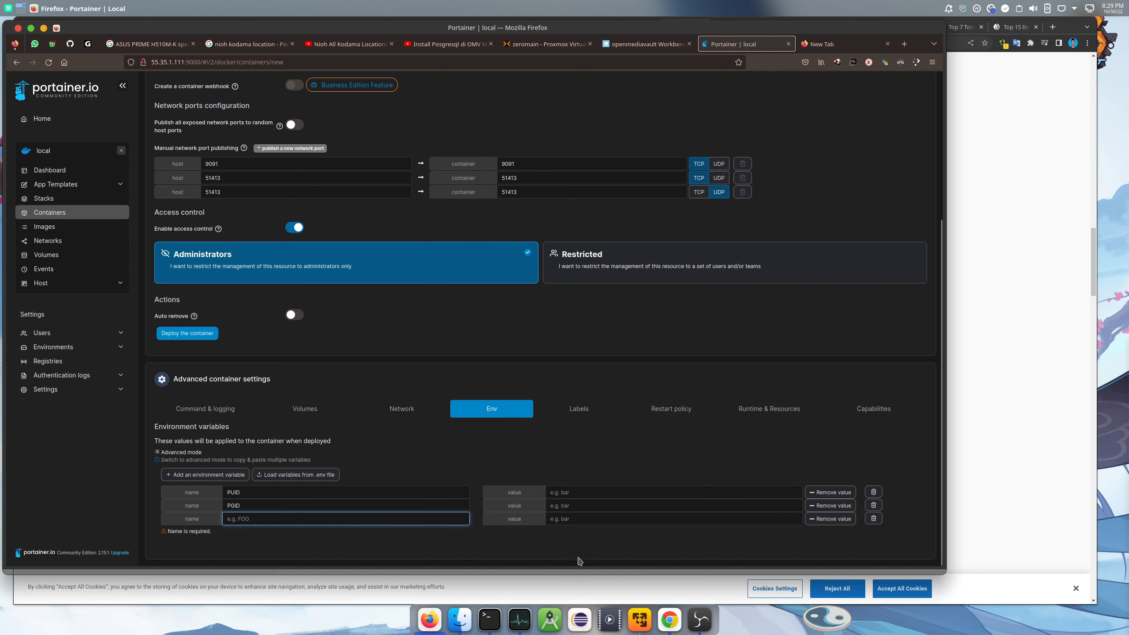
{"action": "left_click", "coordinate": [669, 619]}
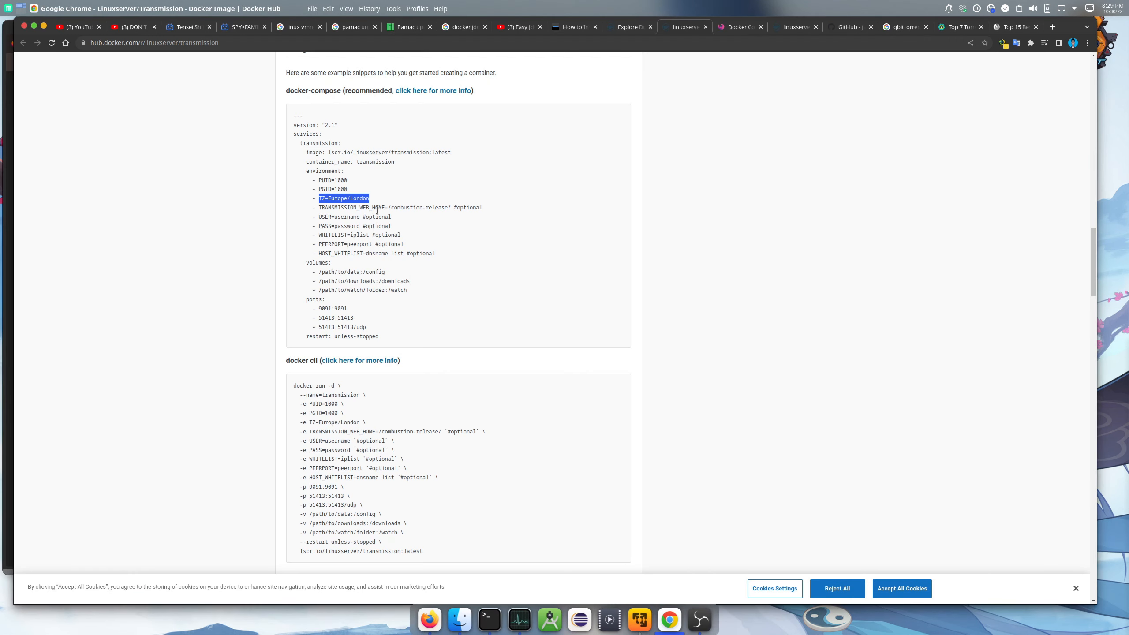
{"action": "left_click", "coordinate": [431, 613]}
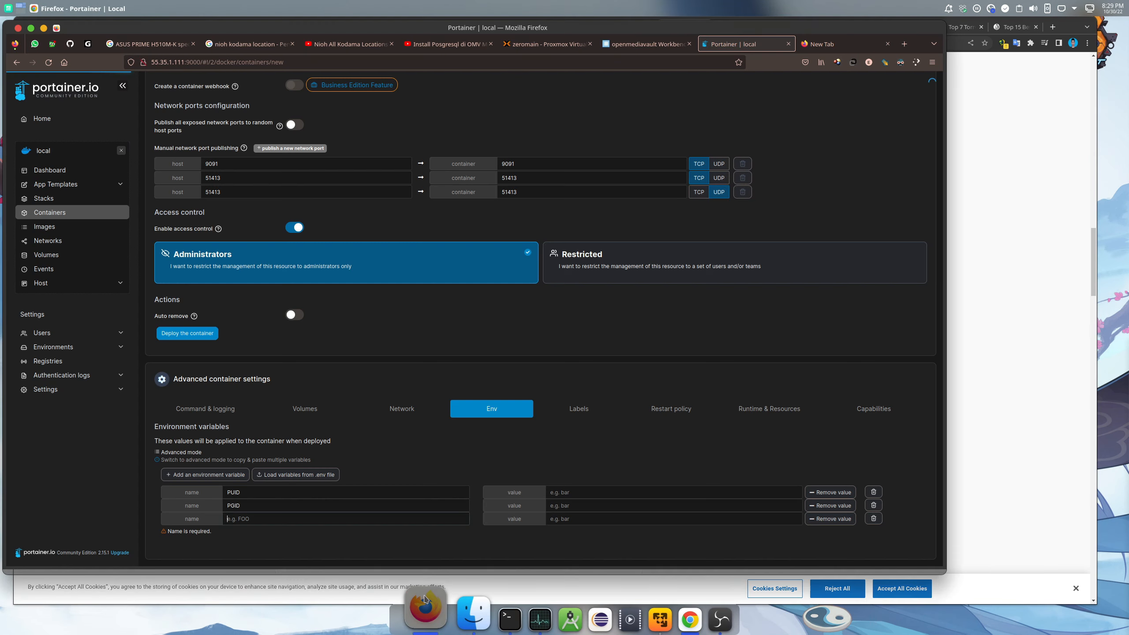
Name the third variable TZ and begin entering its value
{"action": "left_click", "coordinate": [292, 523]}
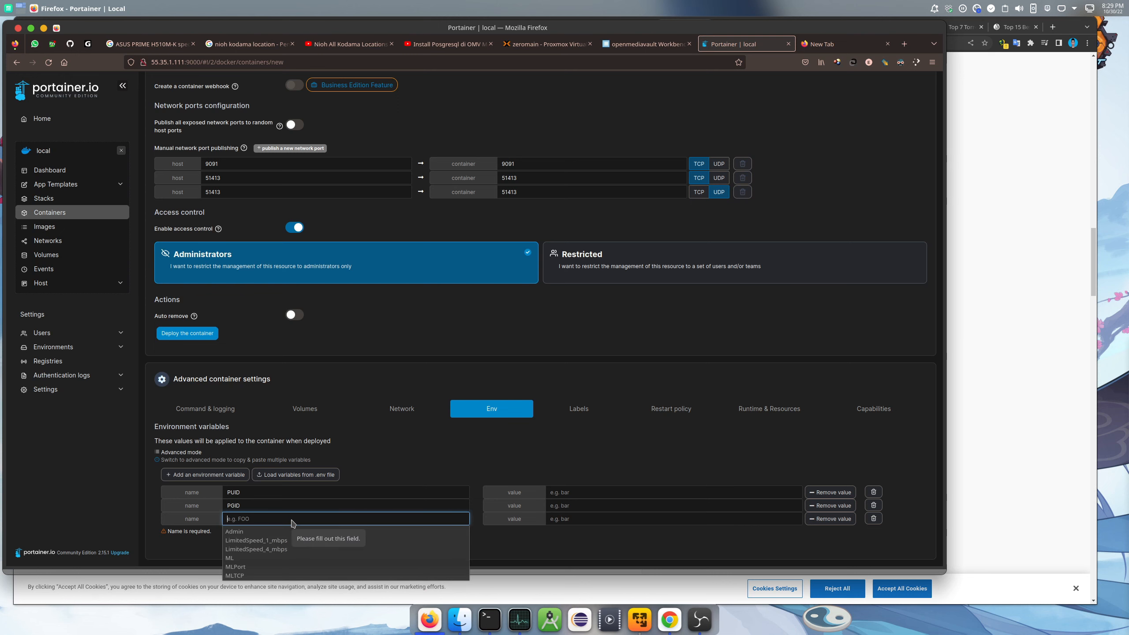
{"action": "type", "text": "TZ"}
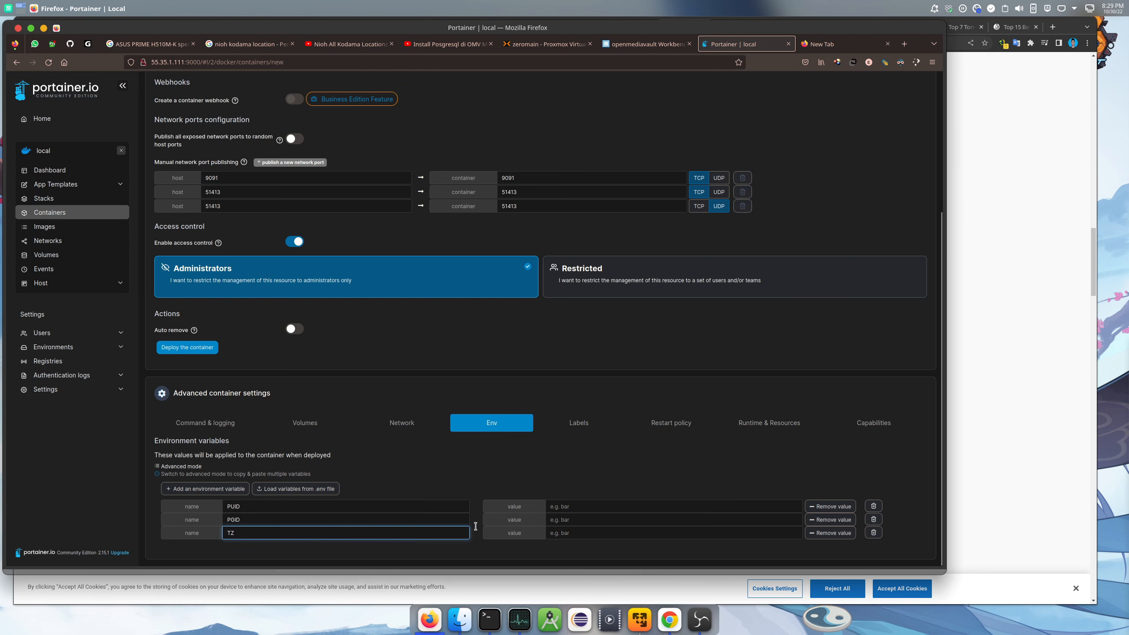
{"action": "left_click", "coordinate": [613, 532]}
{"action": "key", "text": "ctrl+v"}
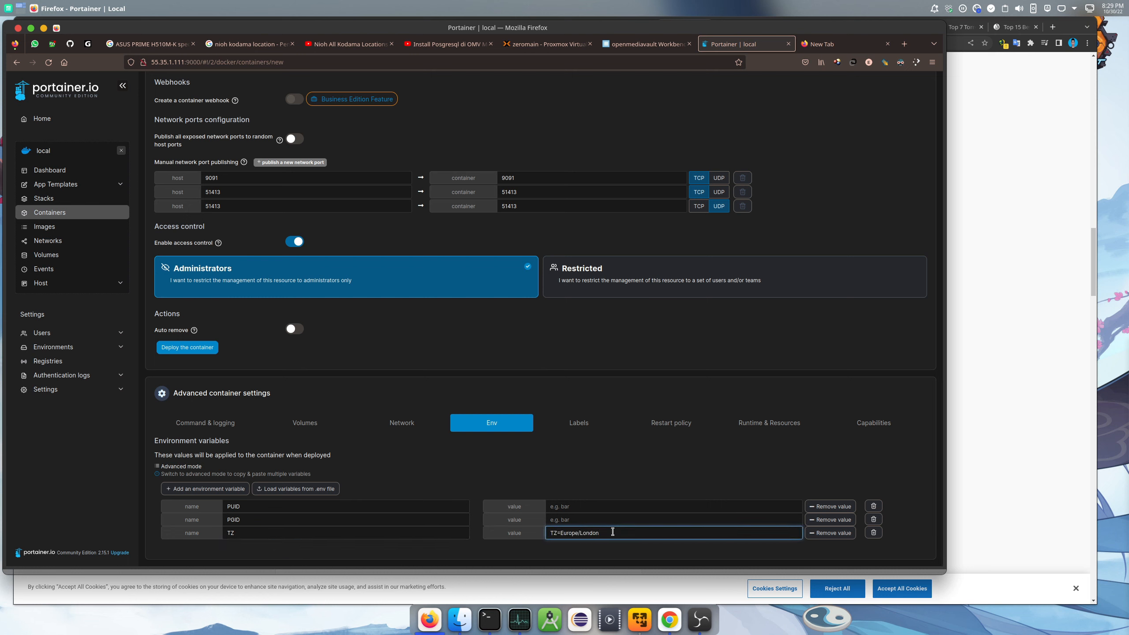
{"action": "key", "text": "BackSpace"}
{"action": "key", "text": "BackSpace"}
{"action": "key", "text": "BackSpace"}
{"action": "key", "text": "BackSpace"}
{"action": "key", "text": "BackSpace"}
{"action": "key", "text": "BackSpace"}
{"action": "key", "text": "BackSpace"}
{"action": "key", "text": "BackSpace"}
{"action": "key", "text": "BackSpace"}
{"action": "key", "text": "BackSpace"}
{"action": "key", "text": "BackSpace"}
{"action": "key", "text": "BackSpace"}
{"action": "key", "text": "BackSpace"}
{"action": "key", "text": "BackSpace"}
{"action": "key", "text": "BackSpace"}
{"action": "type", "text": "a"}
Enter variable values TZ Asia/Jakarta, PUID 1000 and PGID 100, then bring up Konsole
{"action": "key", "text": "BackSpace"}
{"action": "key", "text": "BackSpace"}
{"action": "key", "text": "BackSpace"}
{"action": "key", "text": "BackSpace"}
{"action": "key", "text": "BackSpace"}
{"action": "key", "text": "BackSpace"}
{"action": "key", "text": "BackSpace"}
{"action": "key", "text": "BackSpace"}
{"action": "key", "text": "BackSpace"}
{"action": "key", "text": "BackSpace"}
{"action": "key", "text": "BackSpace"}
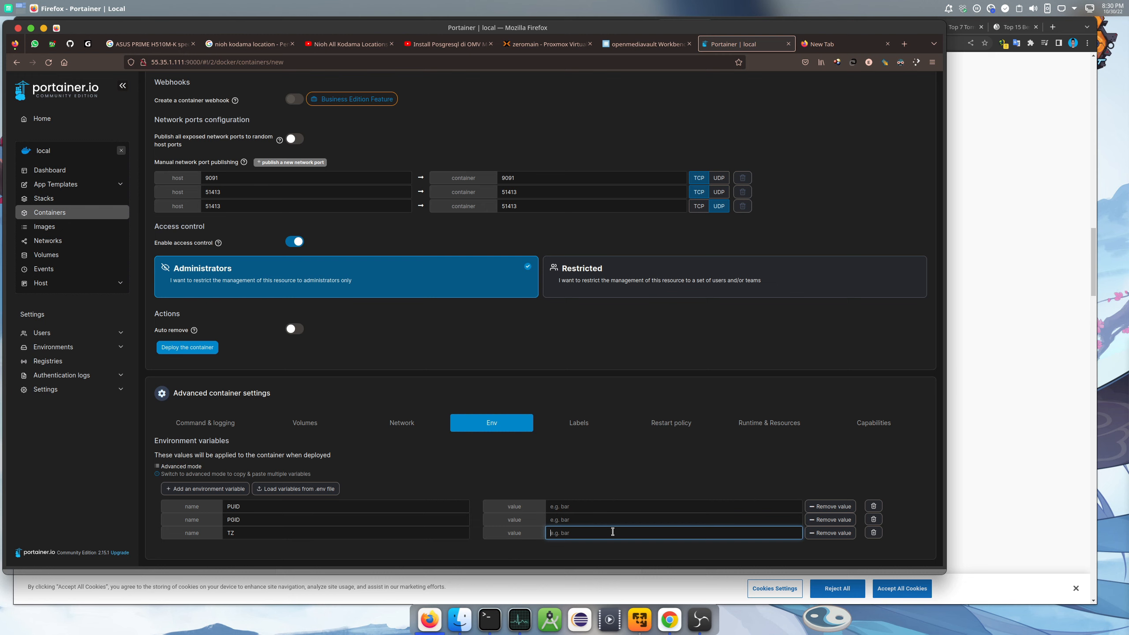
{"action": "type", "text": "Asia/Jakarta"}
{"action": "left_click", "coordinate": [573, 506]}
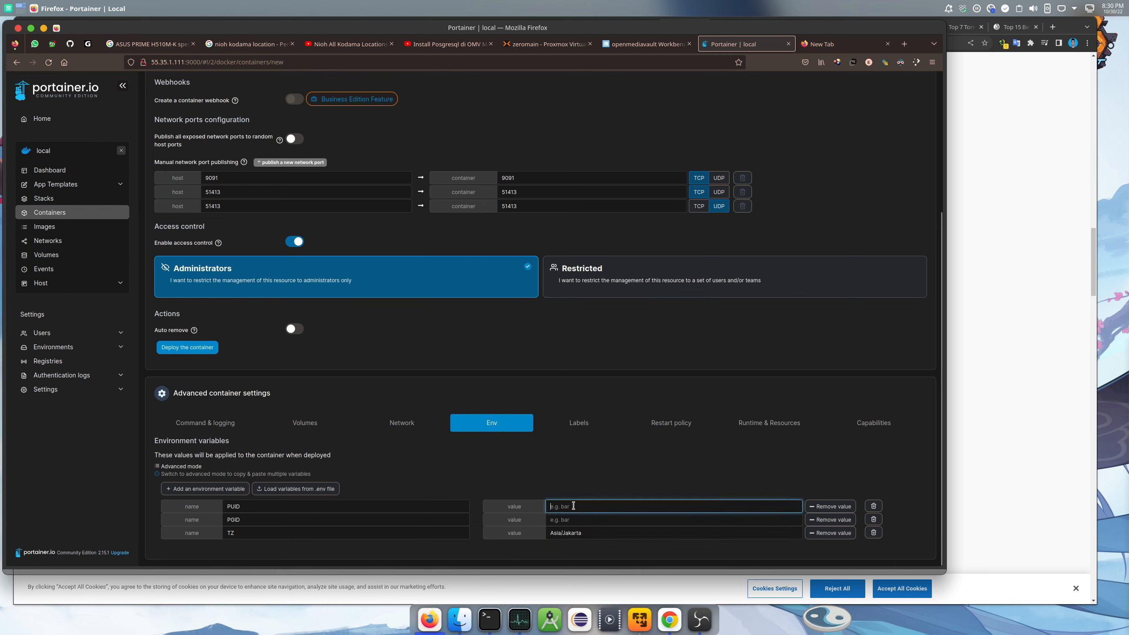
{"action": "type", "text": "1000"}
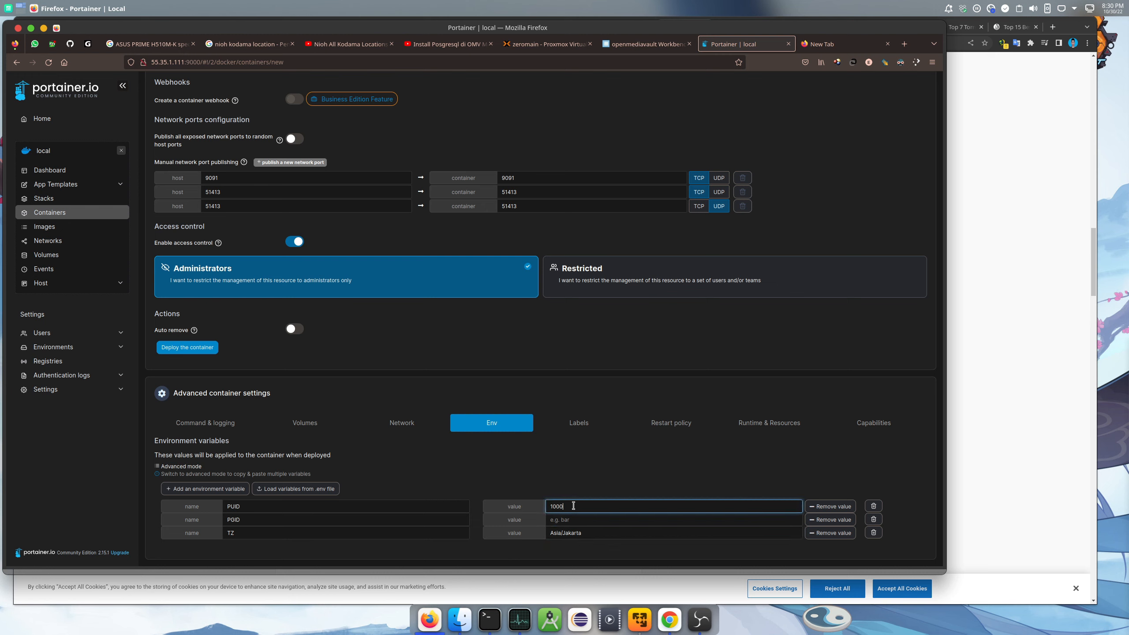
{"action": "left_click", "coordinate": [592, 520]}
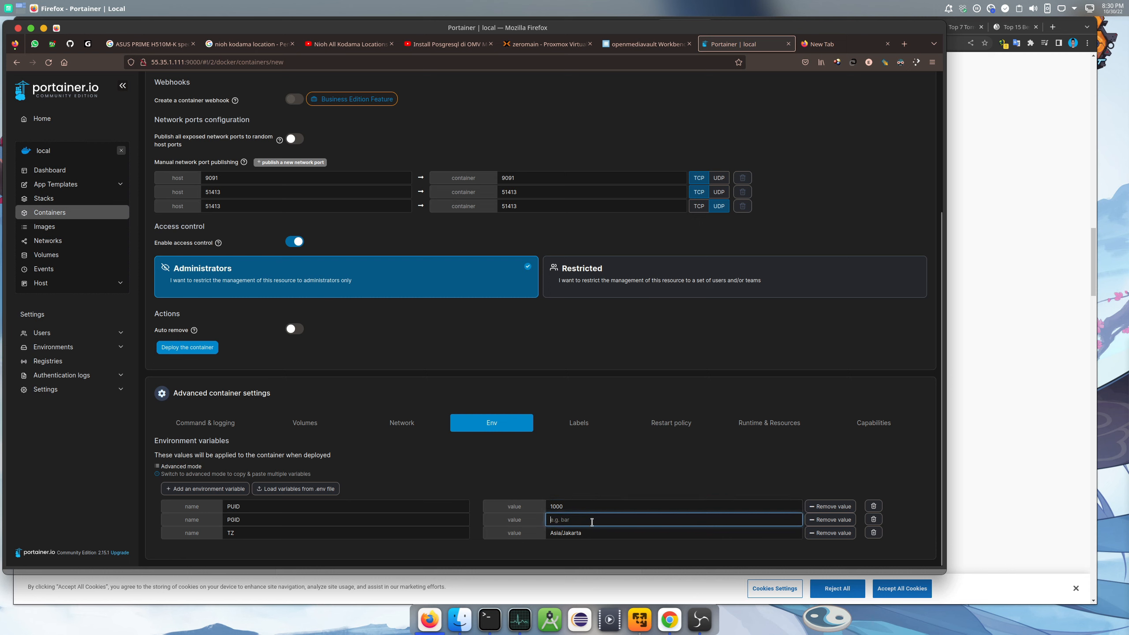
{"action": "type", "text": "100"}
{"action": "left_click", "coordinate": [485, 608]}
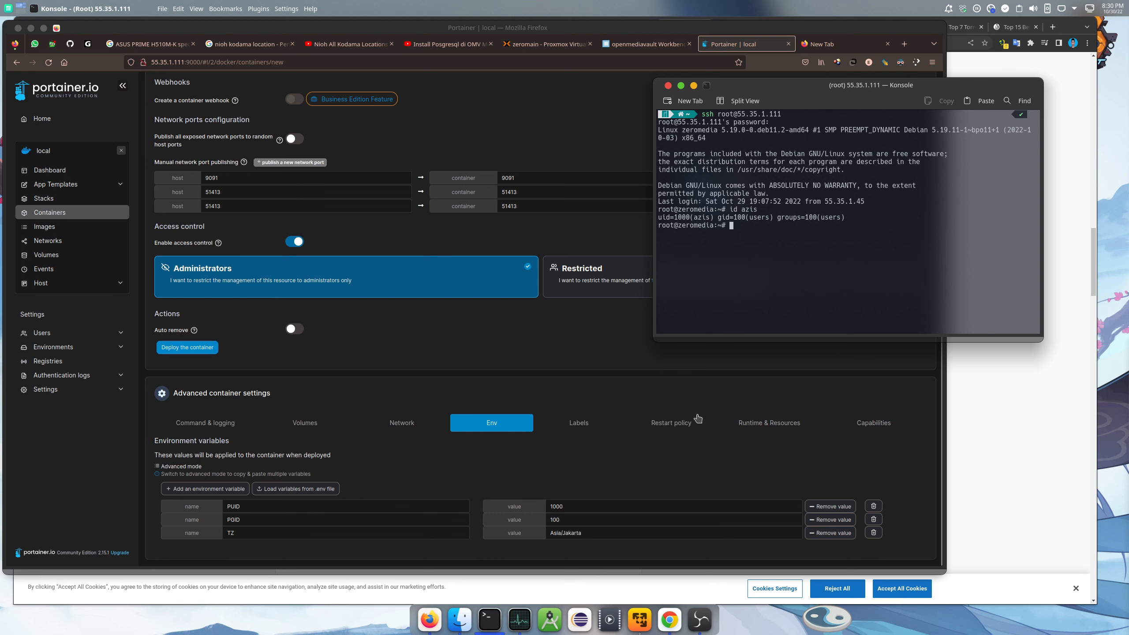
Set the transmission restart policy to Unless Stopped and deploy the container
{"action": "left_click", "coordinate": [689, 427]}
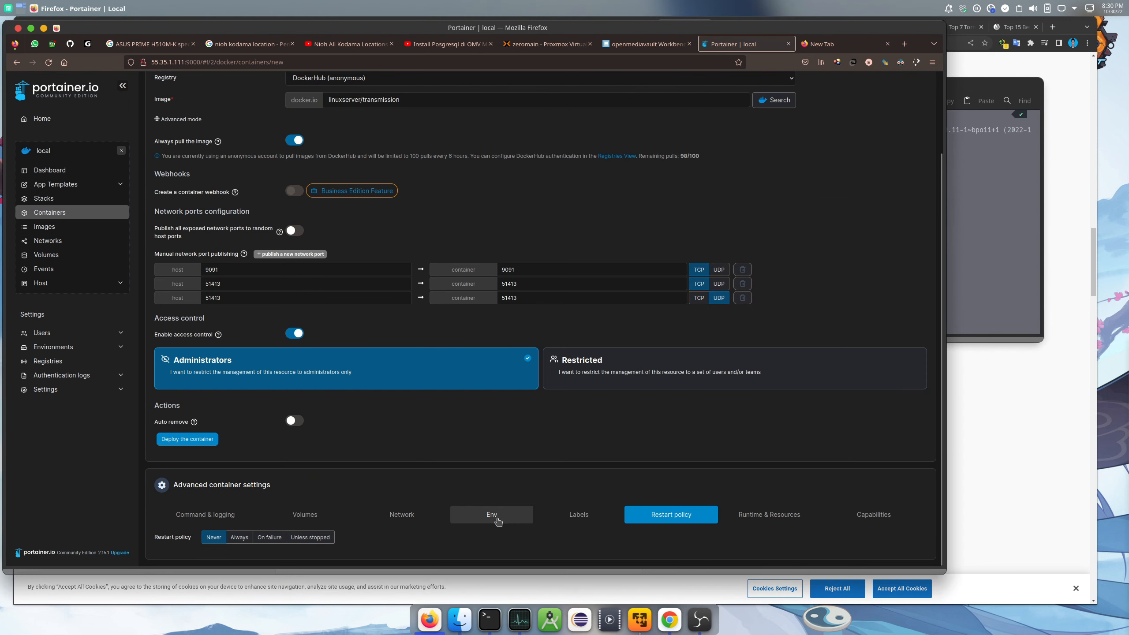
{"action": "left_click", "coordinate": [294, 539]}
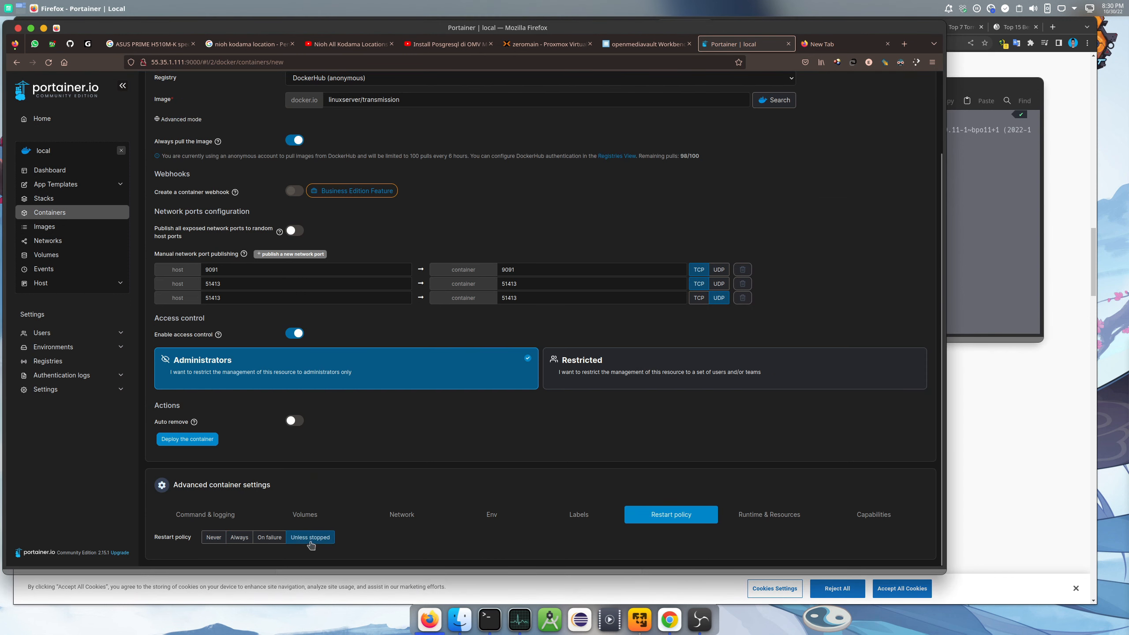
{"action": "left_click", "coordinate": [200, 441]}
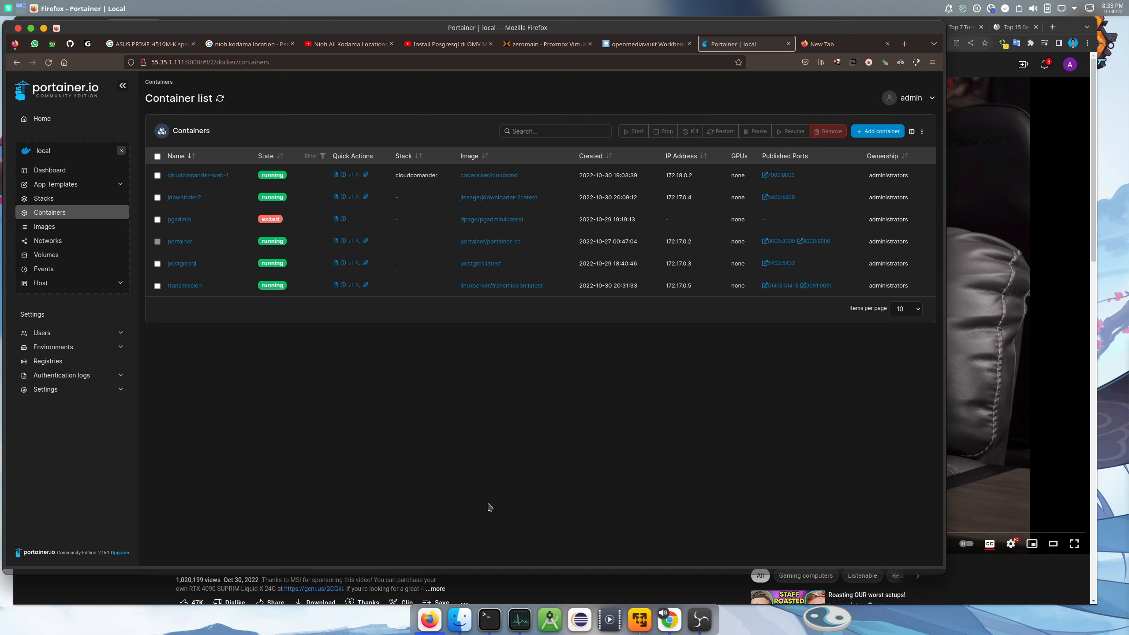
Check the transmission container's logs, return to the container list, and open a new tab
{"action": "left_click", "coordinate": [335, 285]}
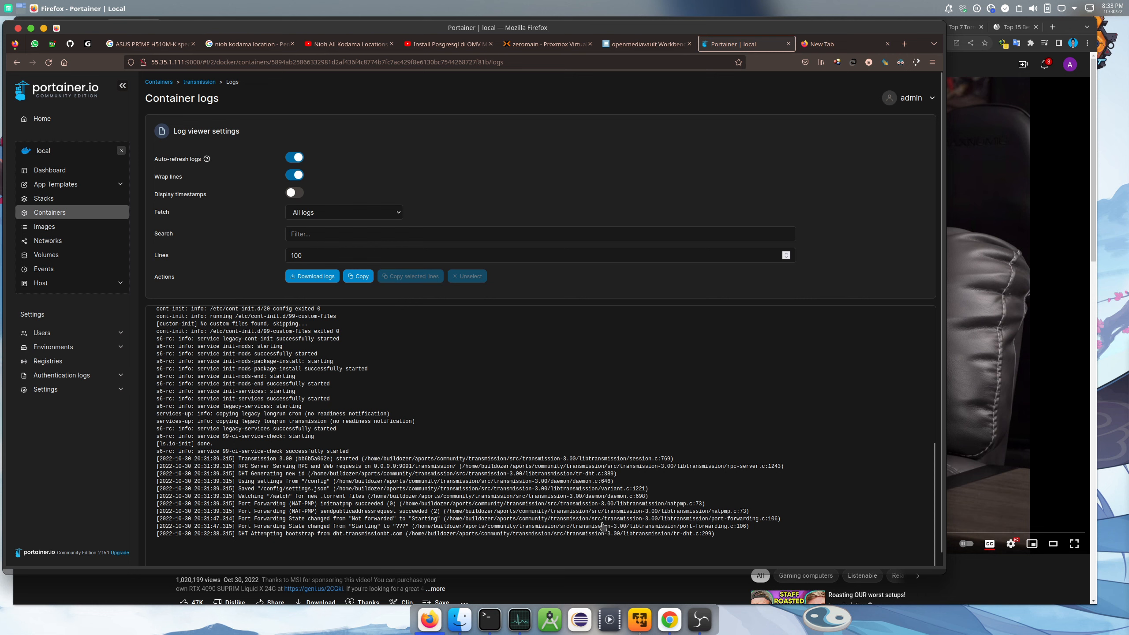
{"action": "left_click", "coordinate": [199, 83]}
{"action": "left_click", "coordinate": [158, 83]}
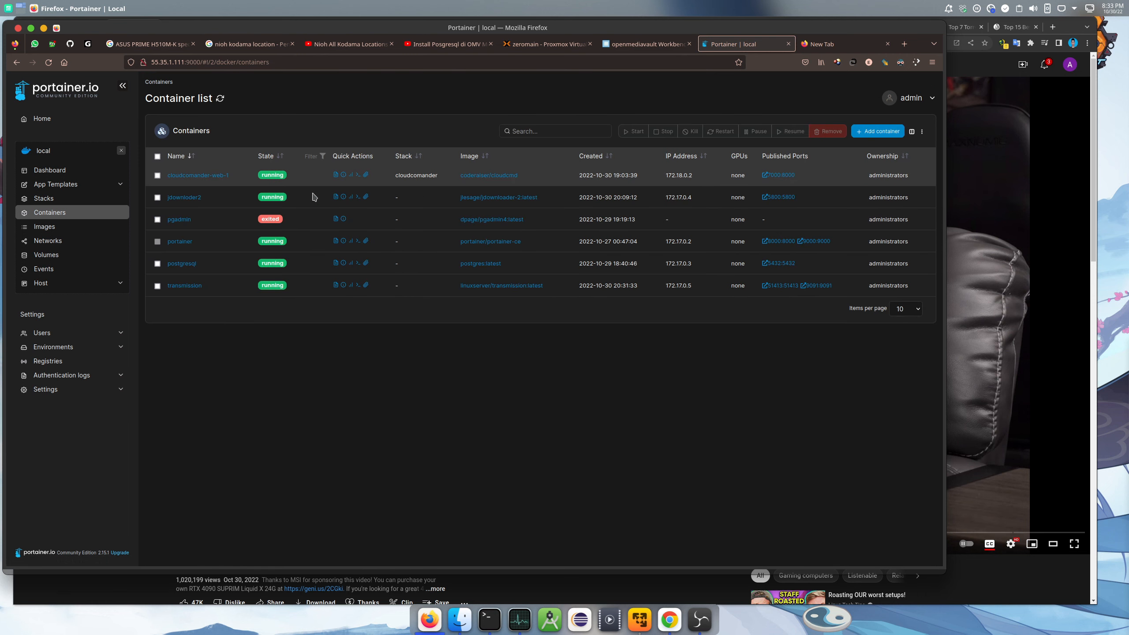
{"action": "left_click", "coordinate": [825, 44]}
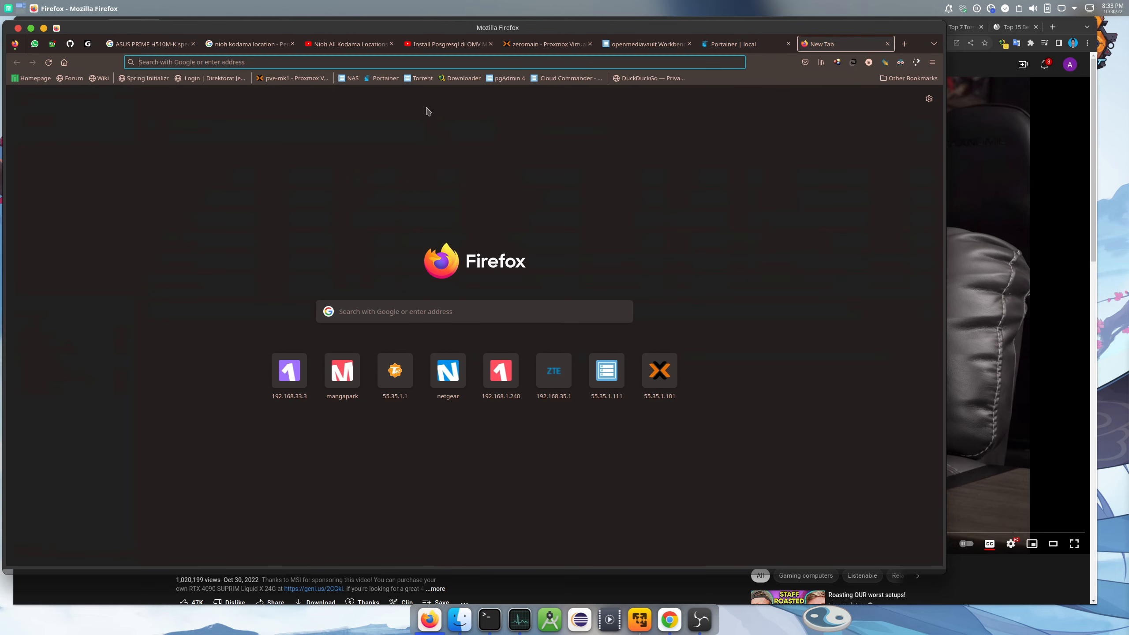
Load the Transmission web UI on port 9091 and cancel the Upload Torrent Files dialog without adding anything
{"action": "left_click", "coordinate": [421, 79]}
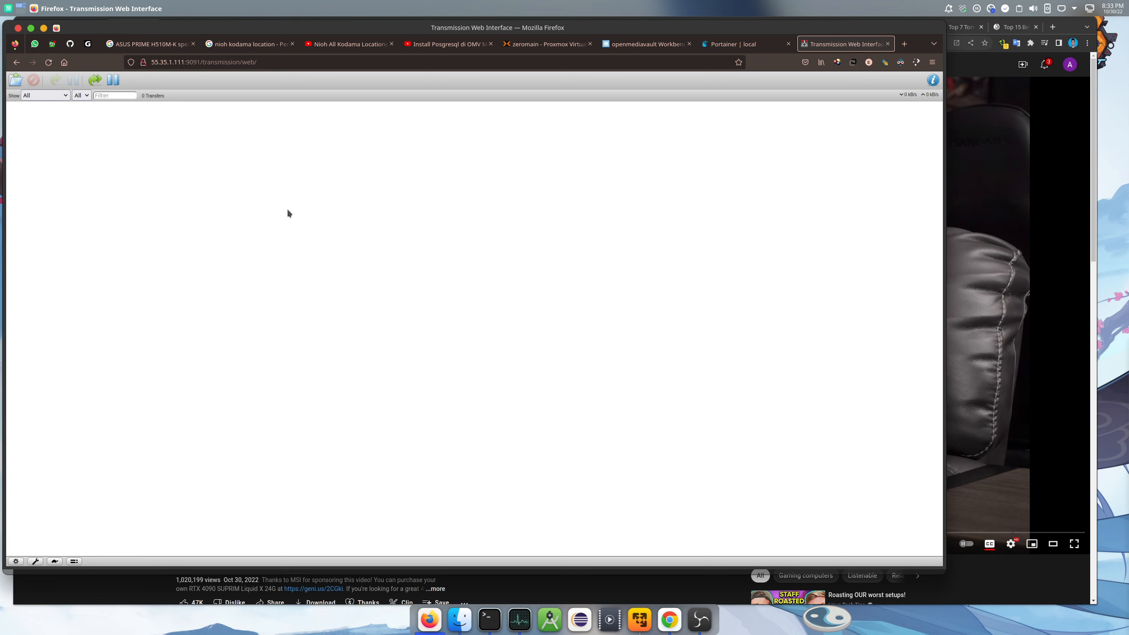
{"action": "left_click", "coordinate": [16, 82]}
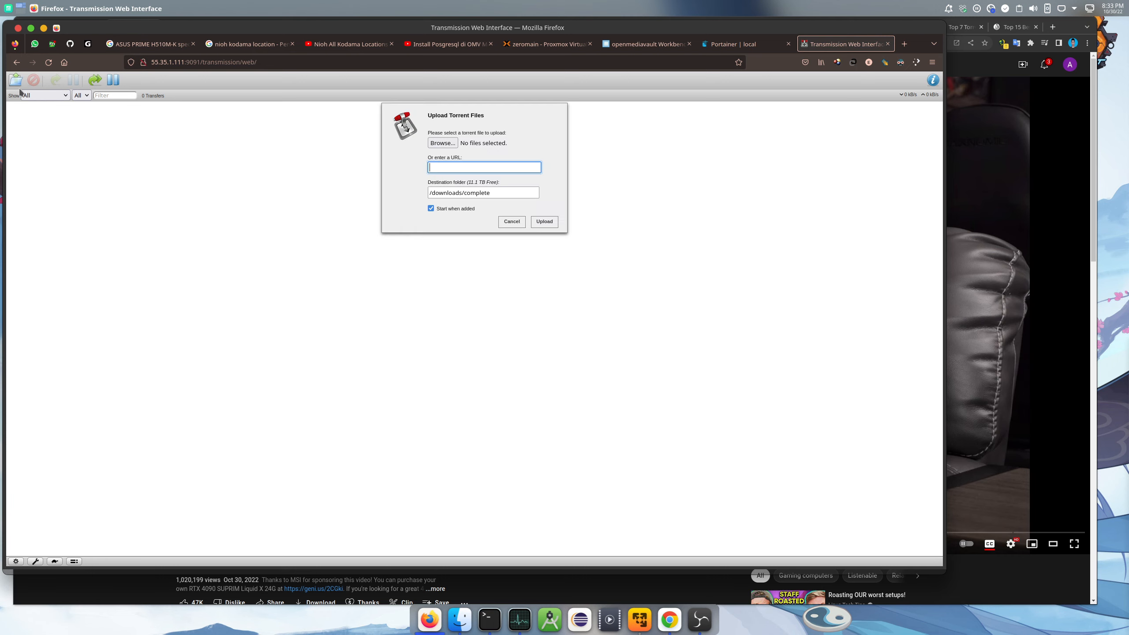
{"action": "left_click", "coordinate": [443, 143]}
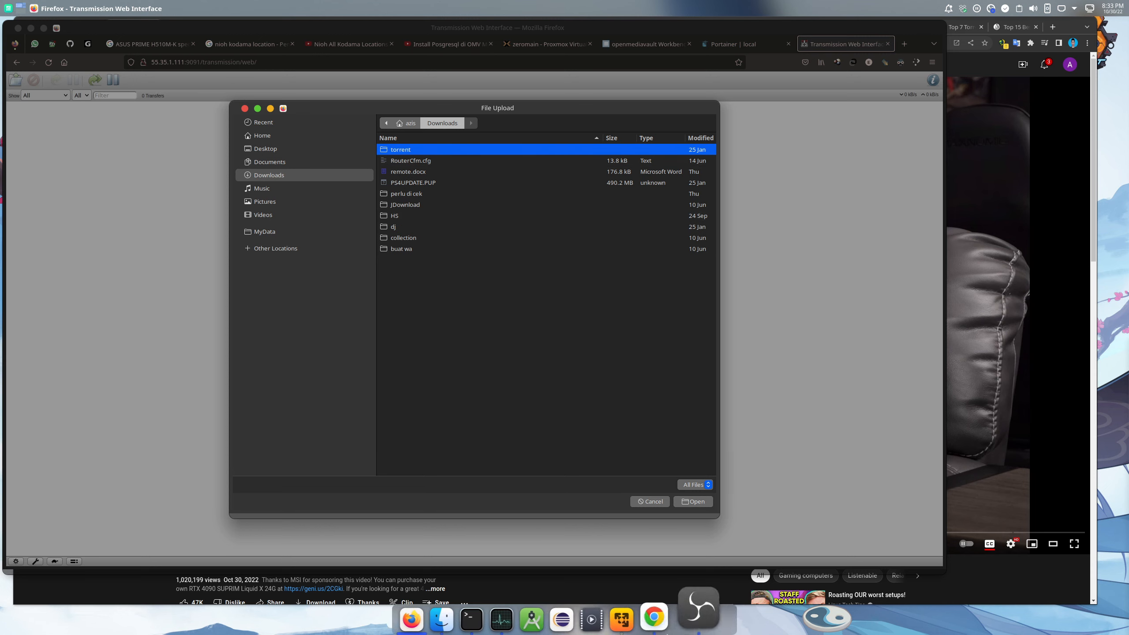
{"action": "left_click", "coordinate": [649, 501]}
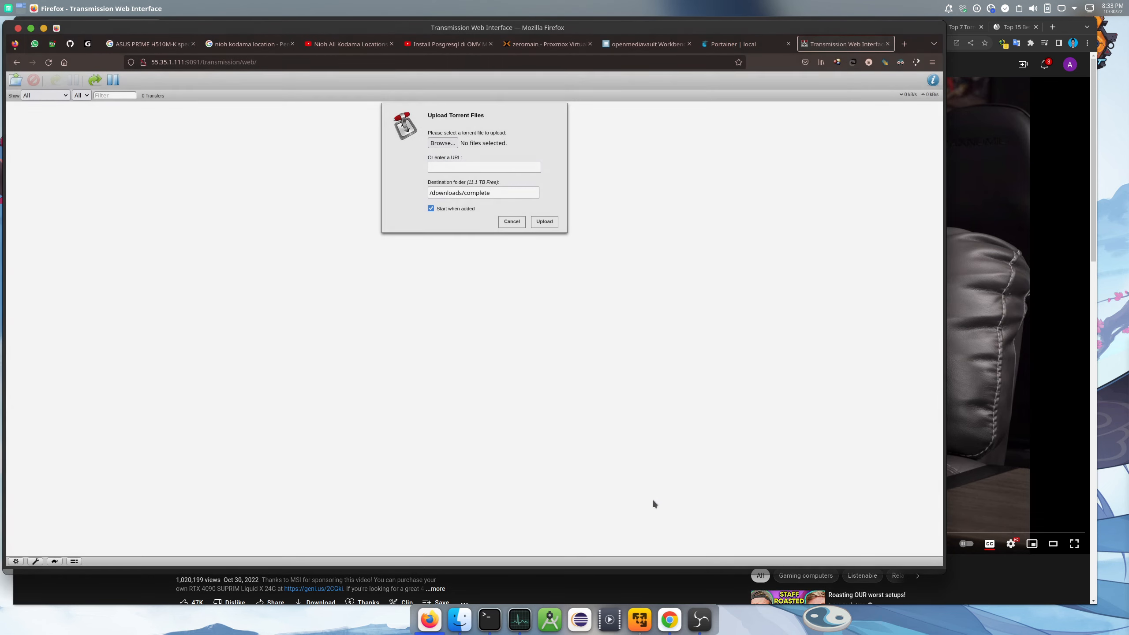
{"action": "left_click", "coordinate": [512, 222]}
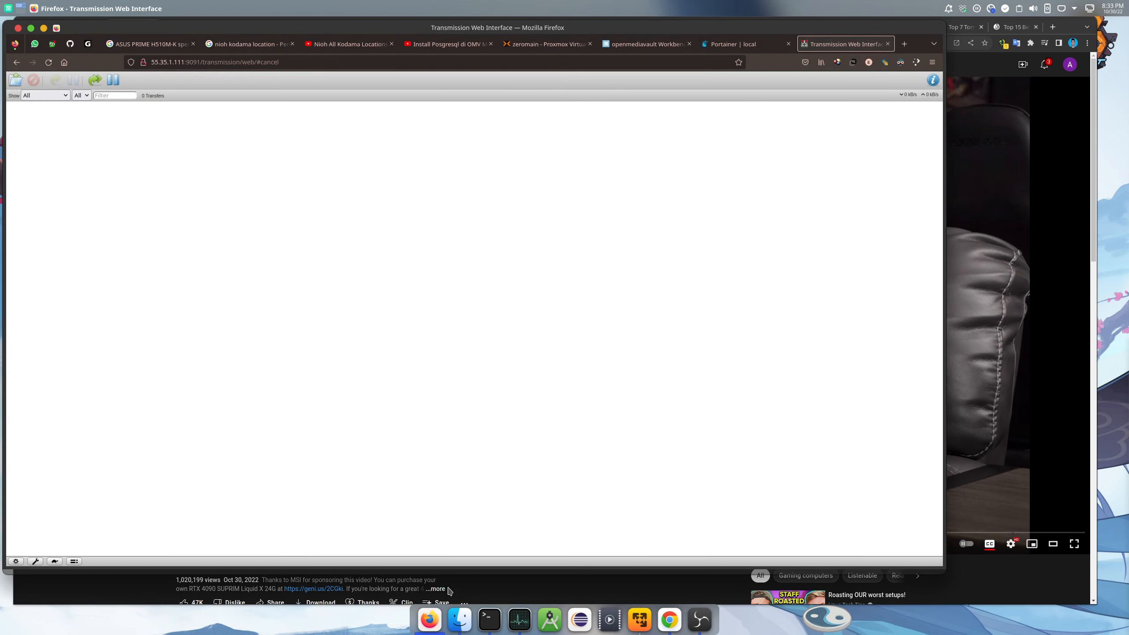
View the NAS 02-downloads folder in Dolphin, then return to Portainer's container list
{"action": "left_click", "coordinate": [455, 618]}
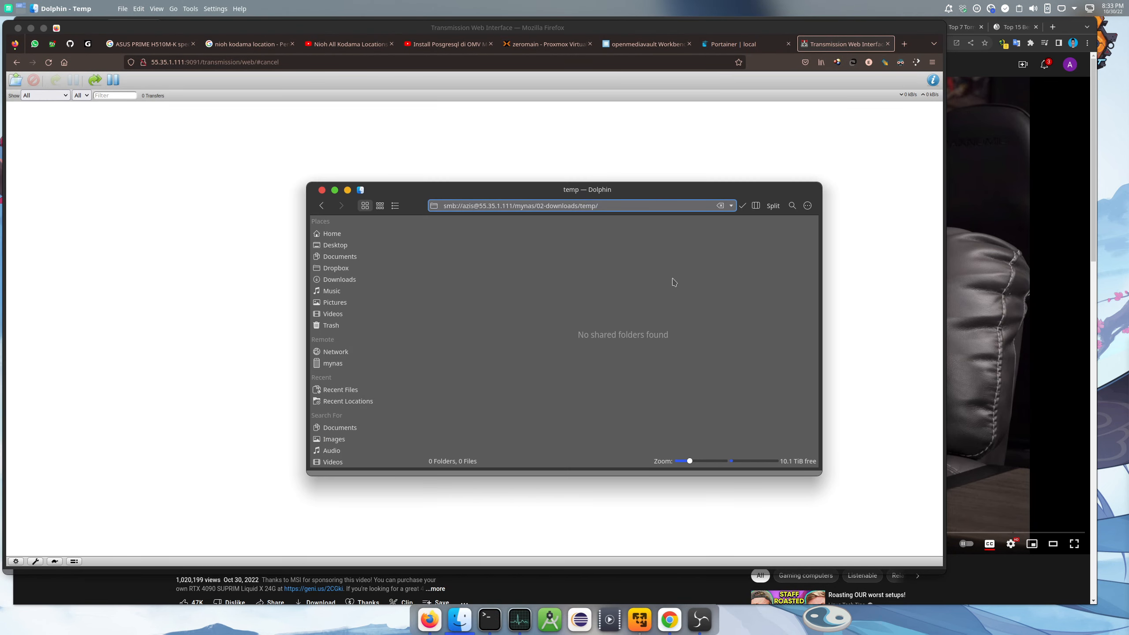
{"action": "left_click", "coordinate": [742, 205]}
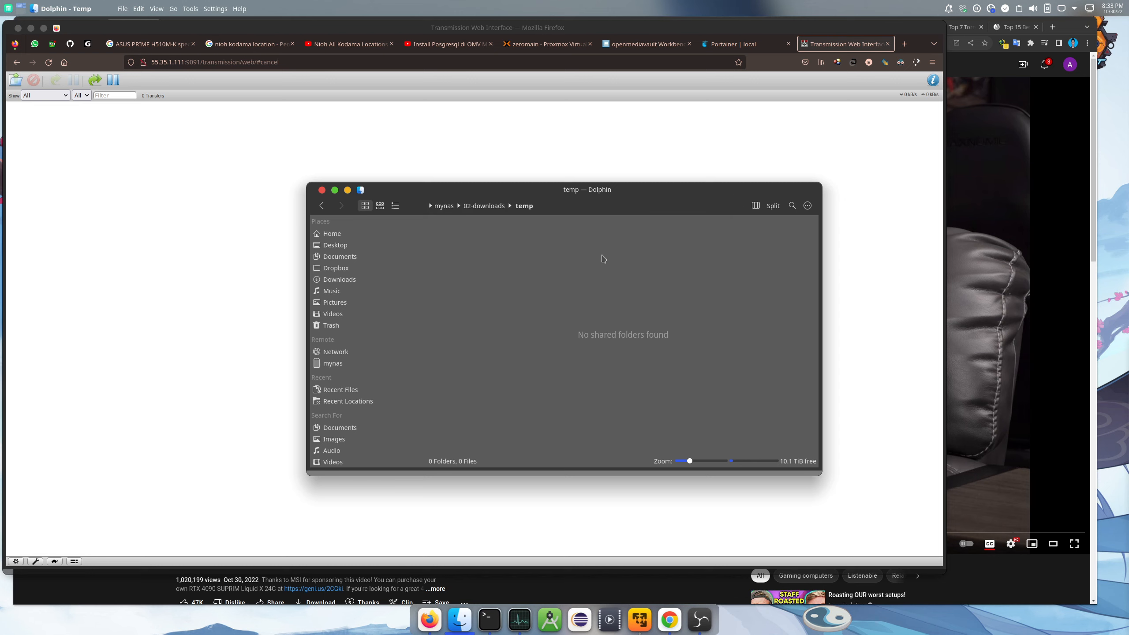
{"action": "left_click", "coordinate": [491, 208]}
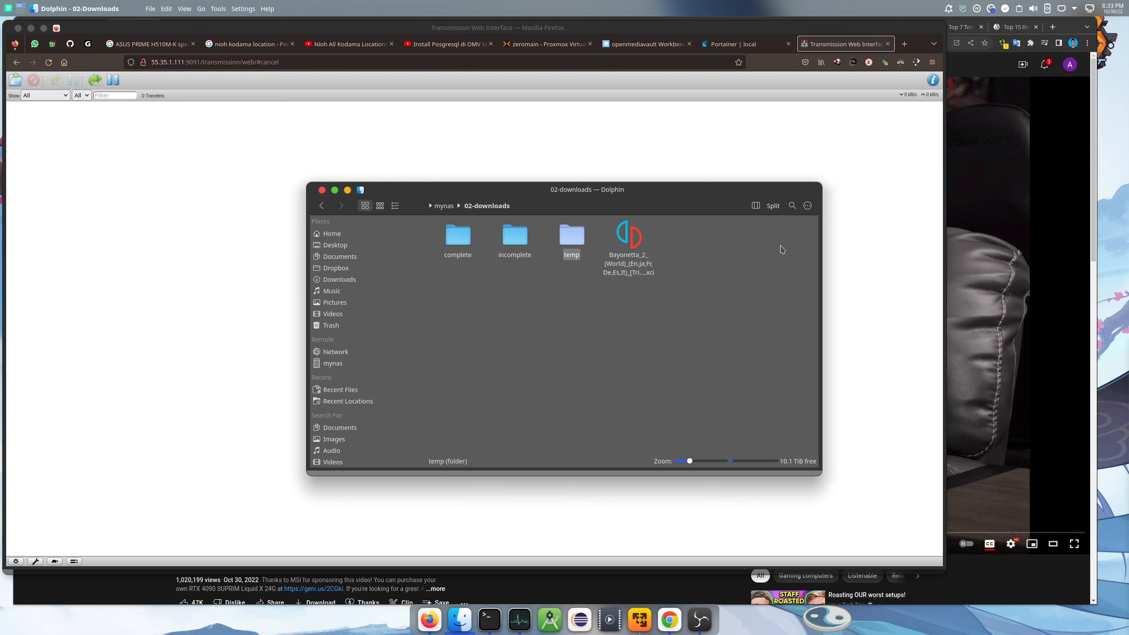
{"action": "left_click", "coordinate": [240, 206]}
{"action": "key", "text": "ctrl+shift+Tab"}
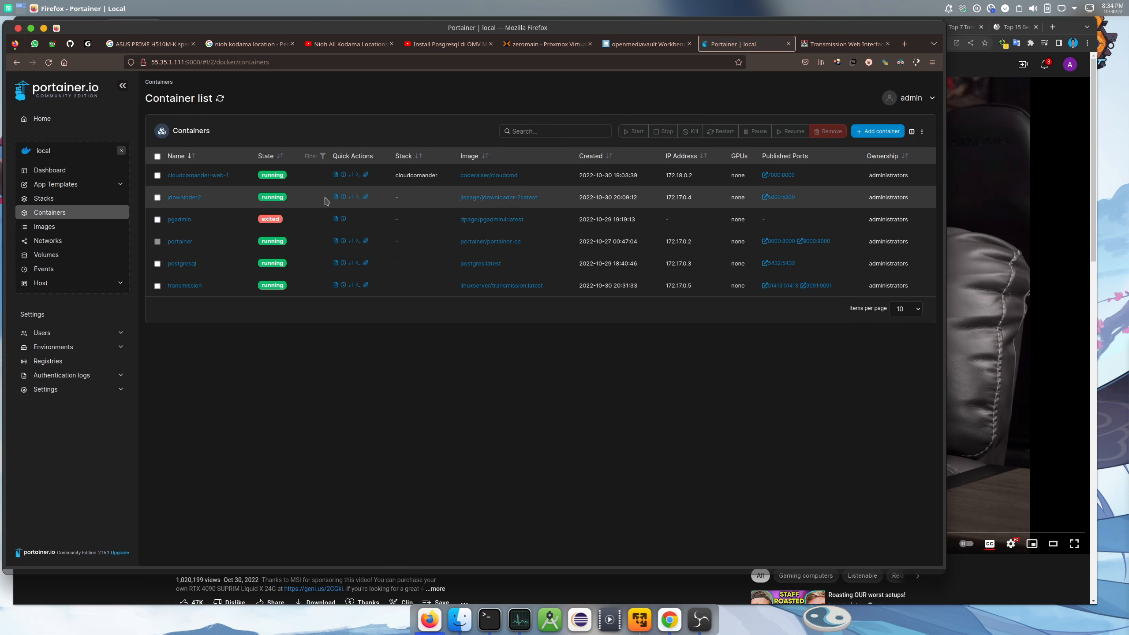
Browse openmediavault's System > Plugins list, then switch to the Proxmox zeromain summary
{"action": "left_click", "coordinate": [649, 43]}
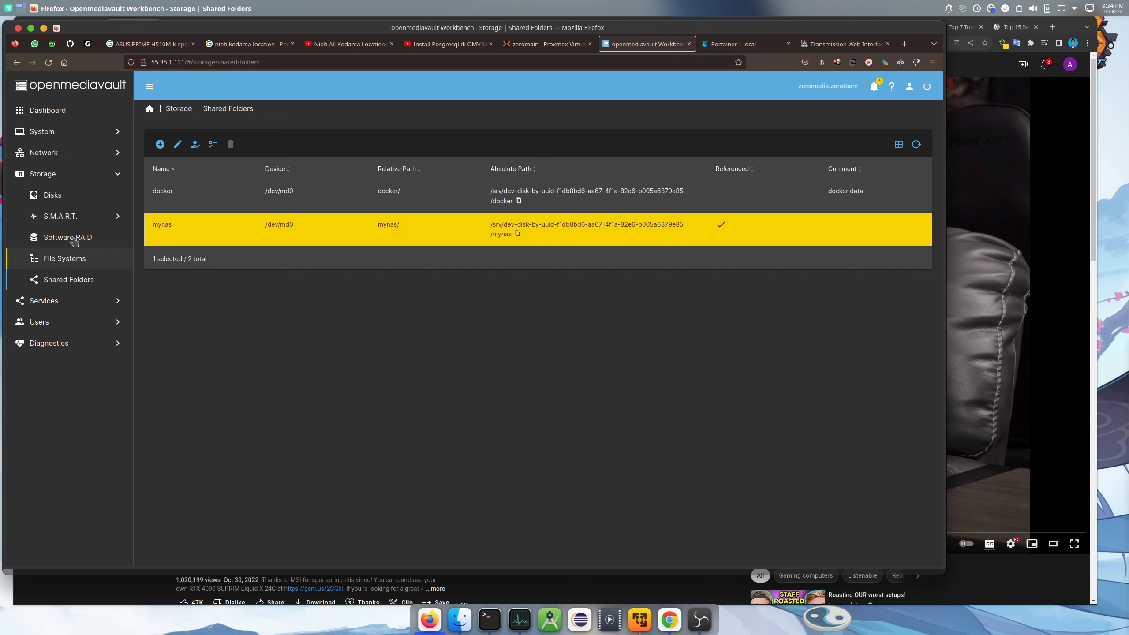
{"action": "left_click", "coordinate": [78, 134]}
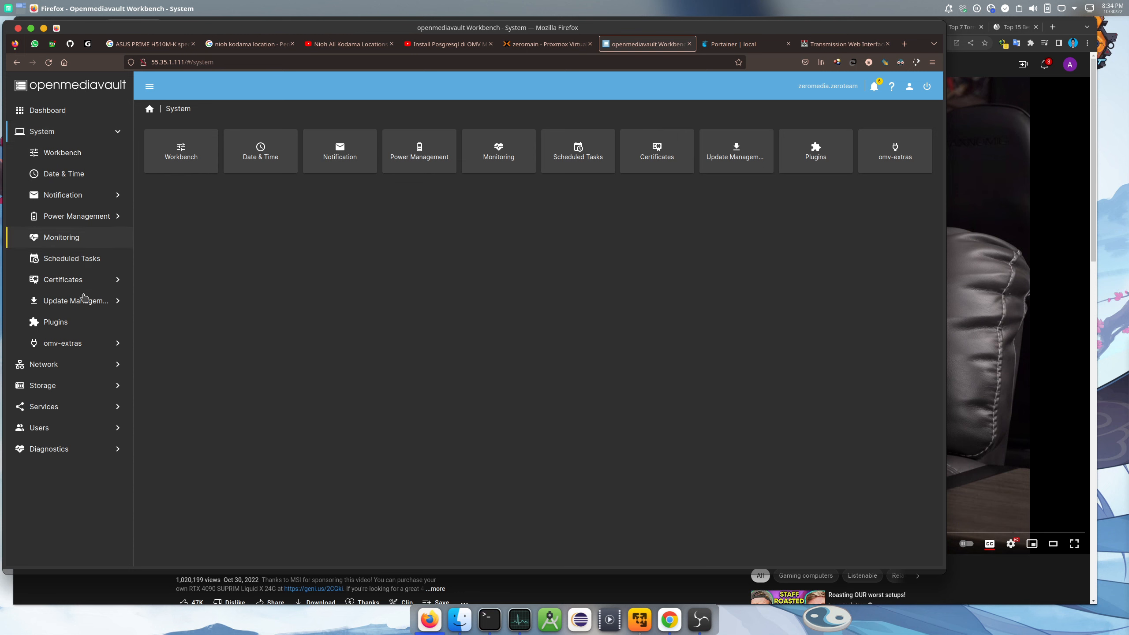
{"action": "left_click", "coordinate": [71, 327]}
{"action": "left_click", "coordinate": [418, 297]}
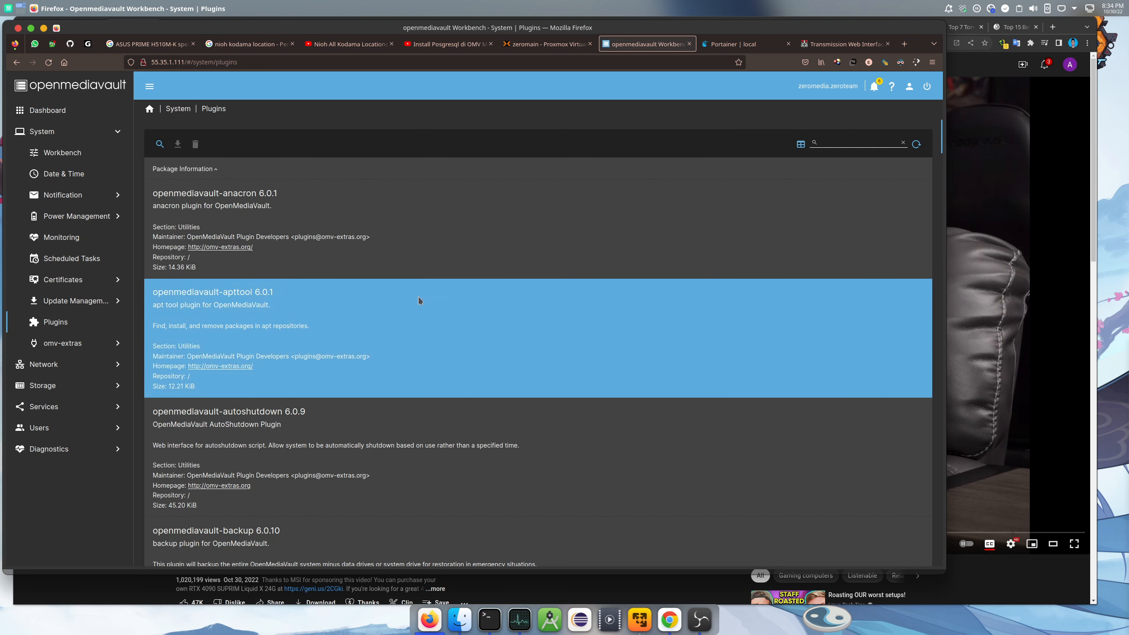
{"action": "scroll", "coordinate": [418, 297], "scroll_direction": "down", "scroll_amount": 5}
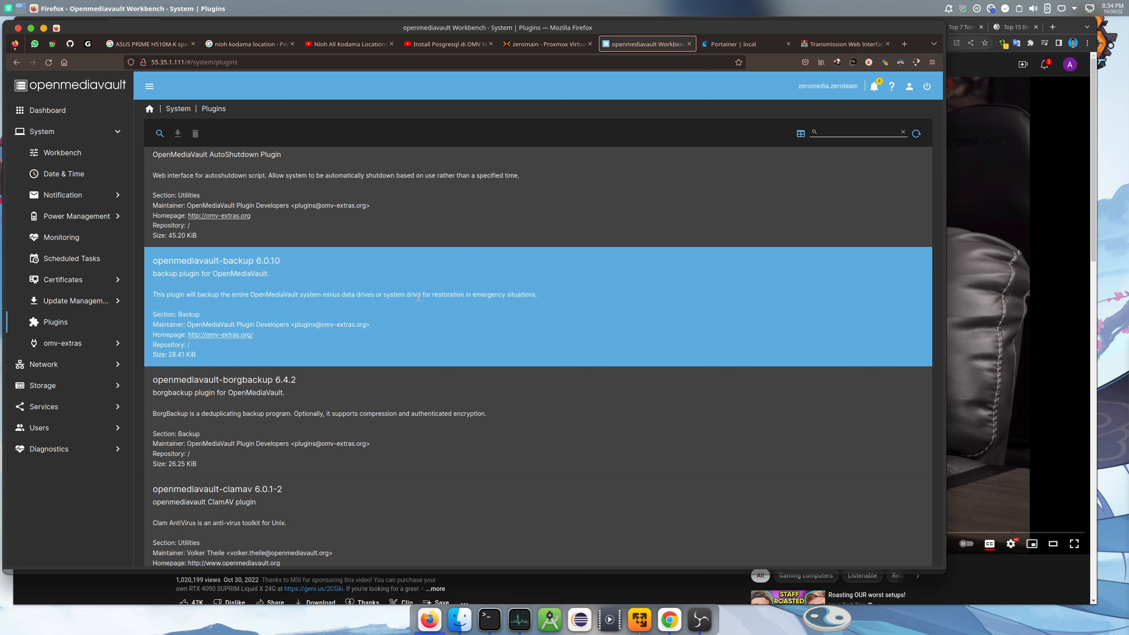
{"action": "scroll", "coordinate": [418, 296], "scroll_direction": "down", "scroll_amount": 1}
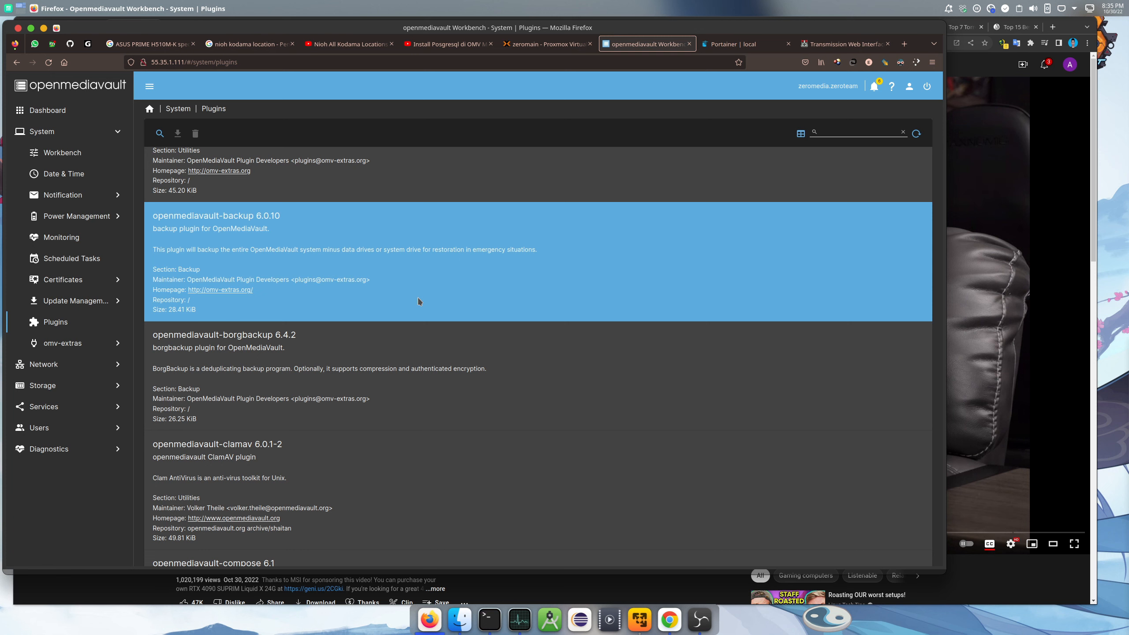
{"action": "scroll", "coordinate": [418, 299], "scroll_direction": "down", "scroll_amount": 10}
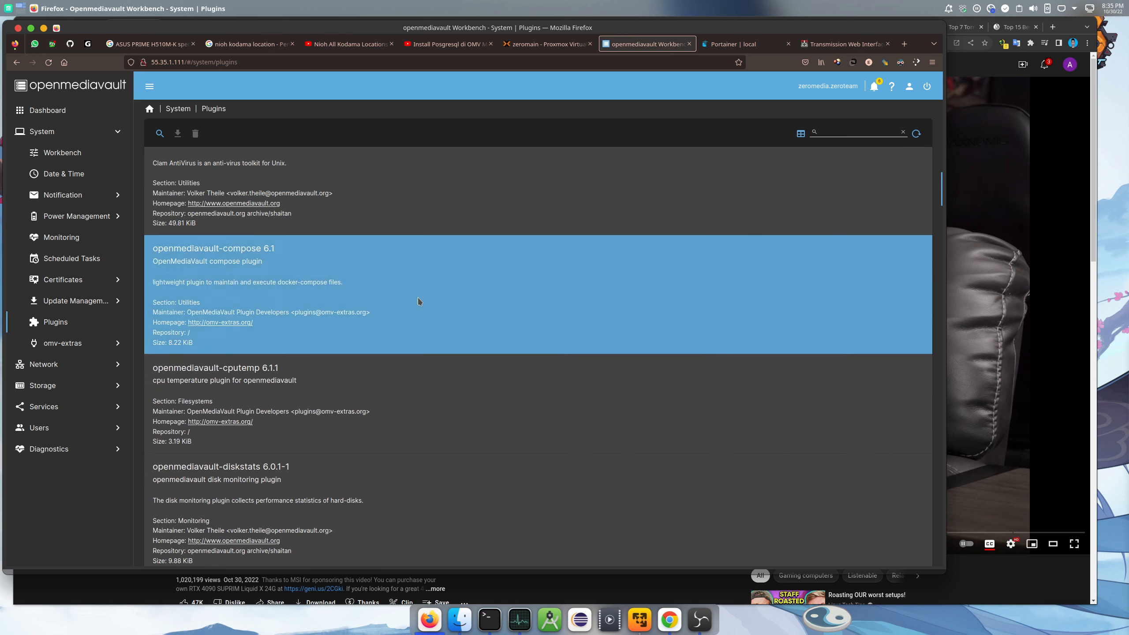
{"action": "left_click", "coordinate": [430, 355]}
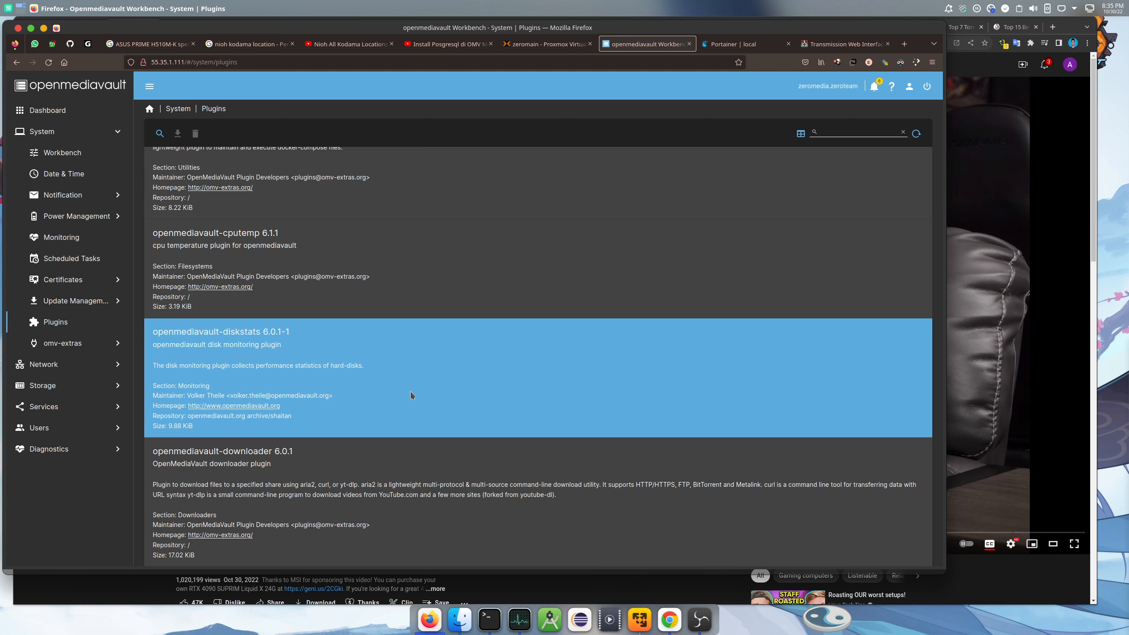
{"action": "left_click", "coordinate": [538, 47]}
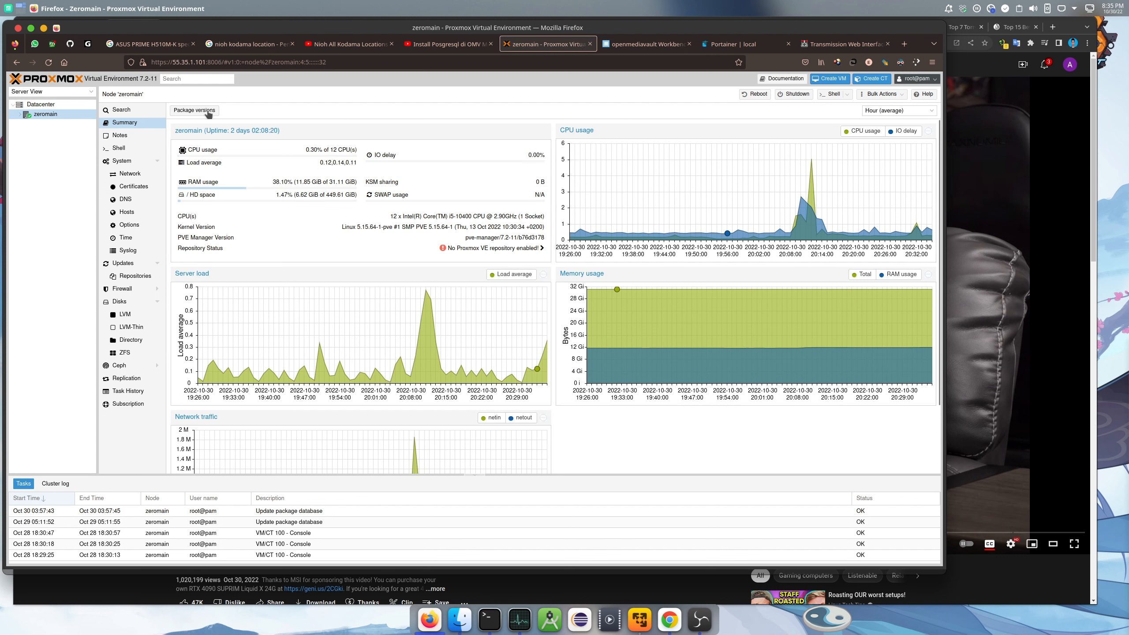
Check zeromain's disk list, then return to openmediavault's Plugins page and select the cputemp plugin
{"action": "left_click", "coordinate": [126, 304]}
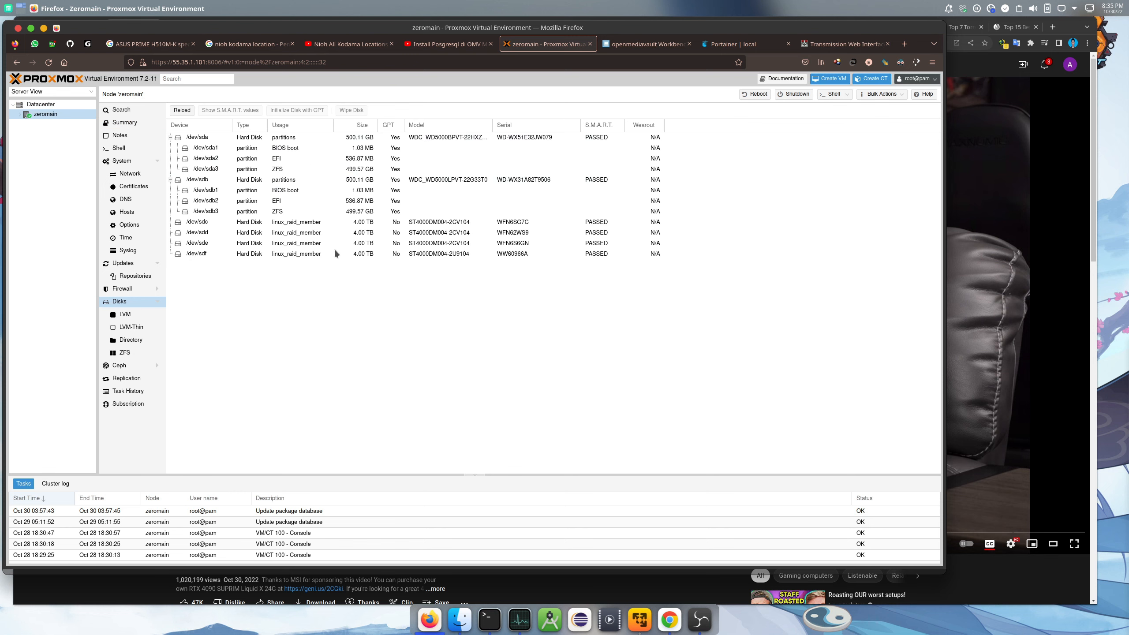
{"action": "left_click", "coordinate": [631, 45]}
{"action": "left_click", "coordinate": [395, 294]}
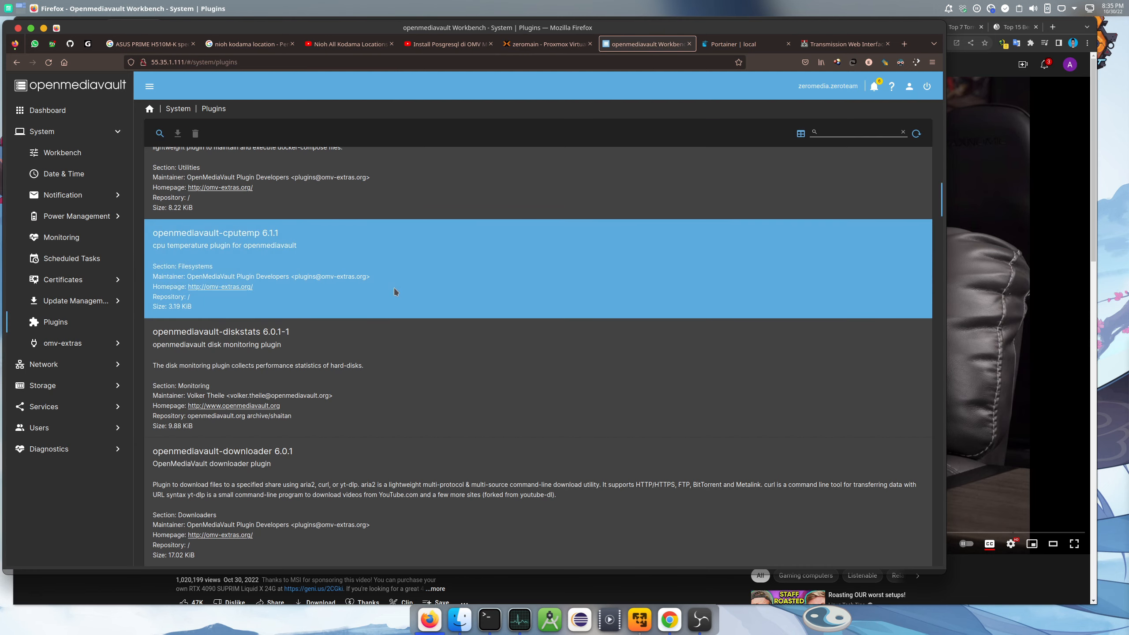
Browse down the openmediavault page, then return to zeromain's disk list showing four 4.00 TB RAID drives
{"action": "scroll", "coordinate": [395, 292], "scroll_direction": "down", "scroll_amount": 4}
{"action": "scroll", "coordinate": [396, 292], "scroll_direction": "down", "scroll_amount": 2}
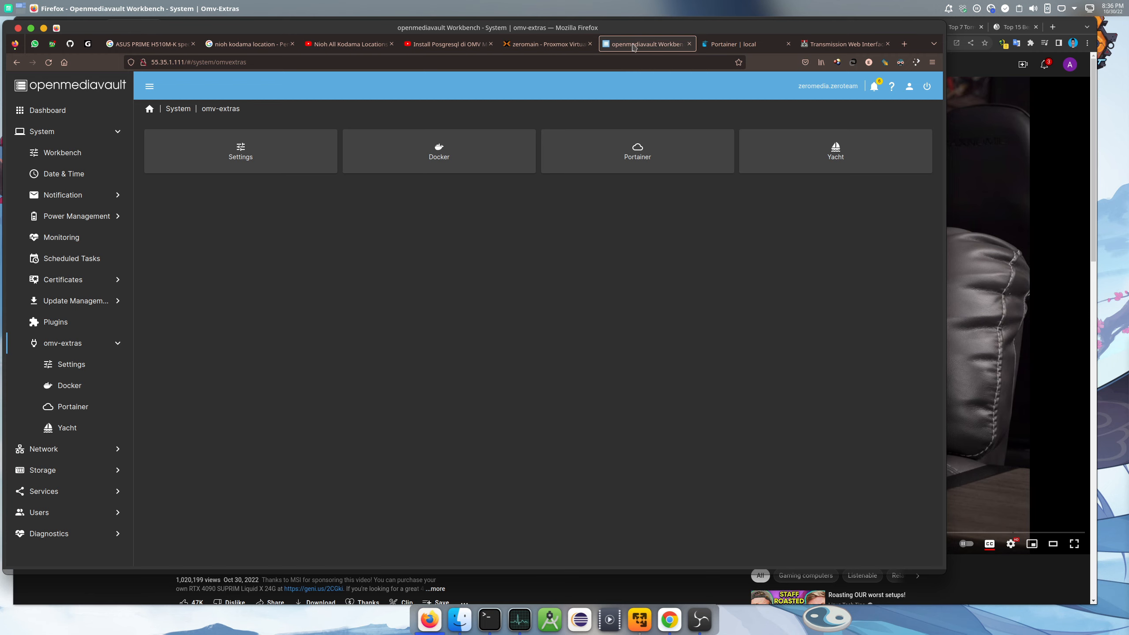
{"action": "left_click", "coordinate": [552, 47]}
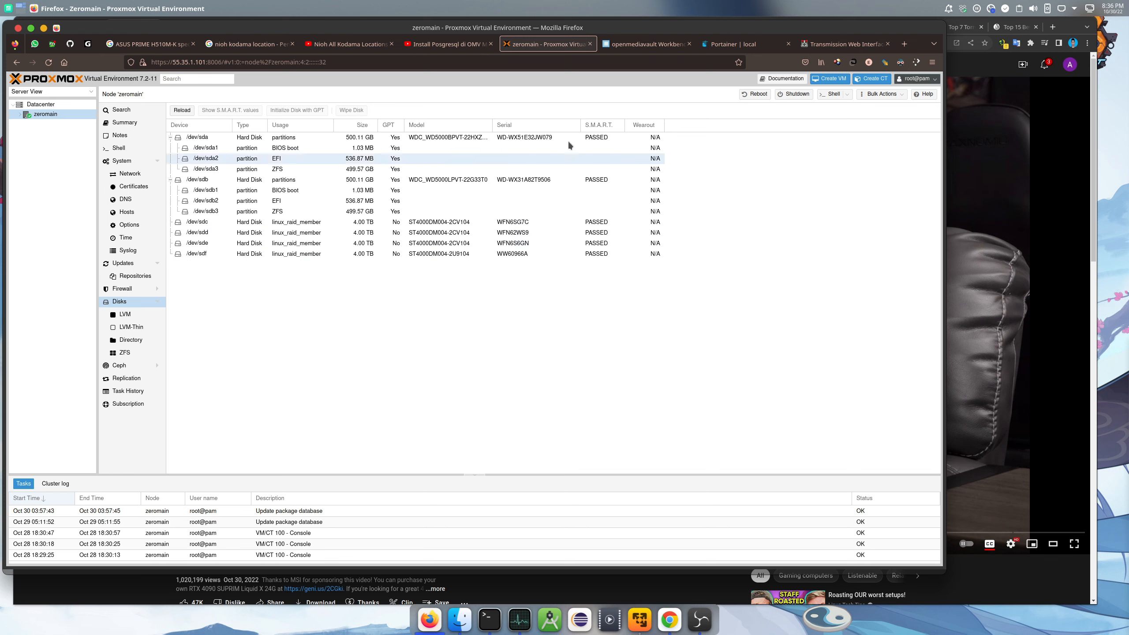
{"action": "left_click", "coordinate": [644, 44]}
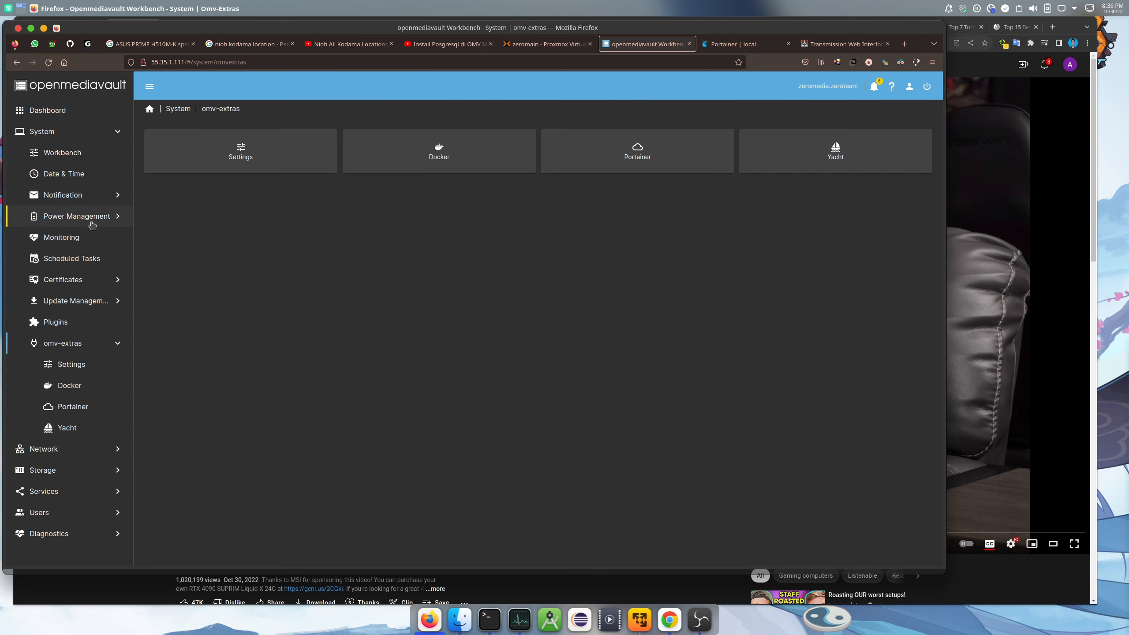
{"action": "left_click", "coordinate": [53, 472]}
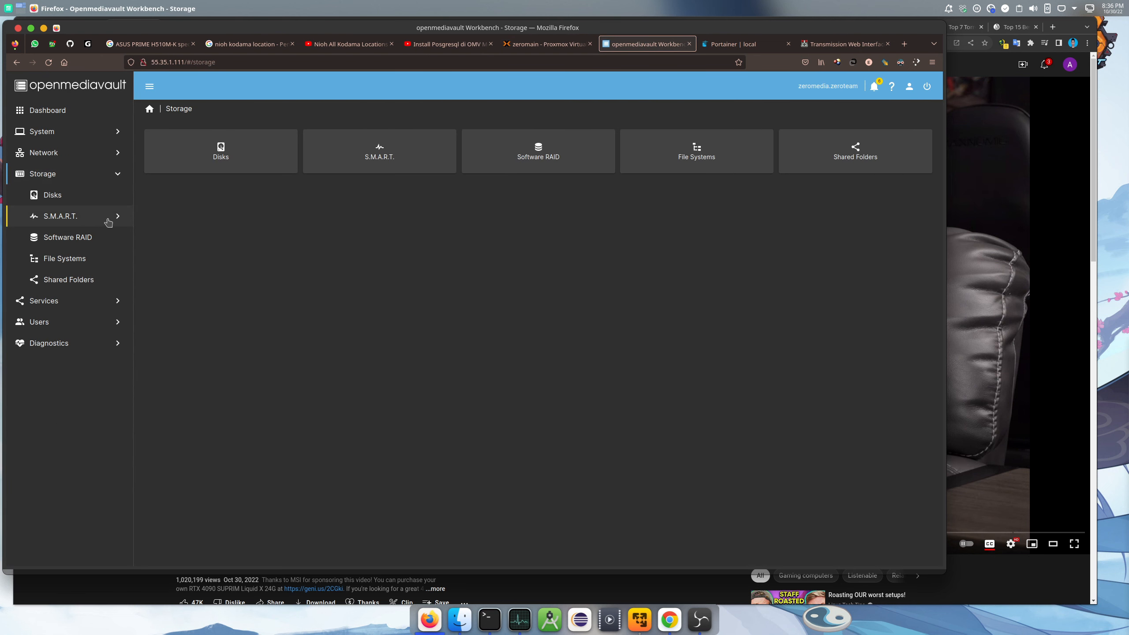
{"action": "left_click", "coordinate": [86, 234]}
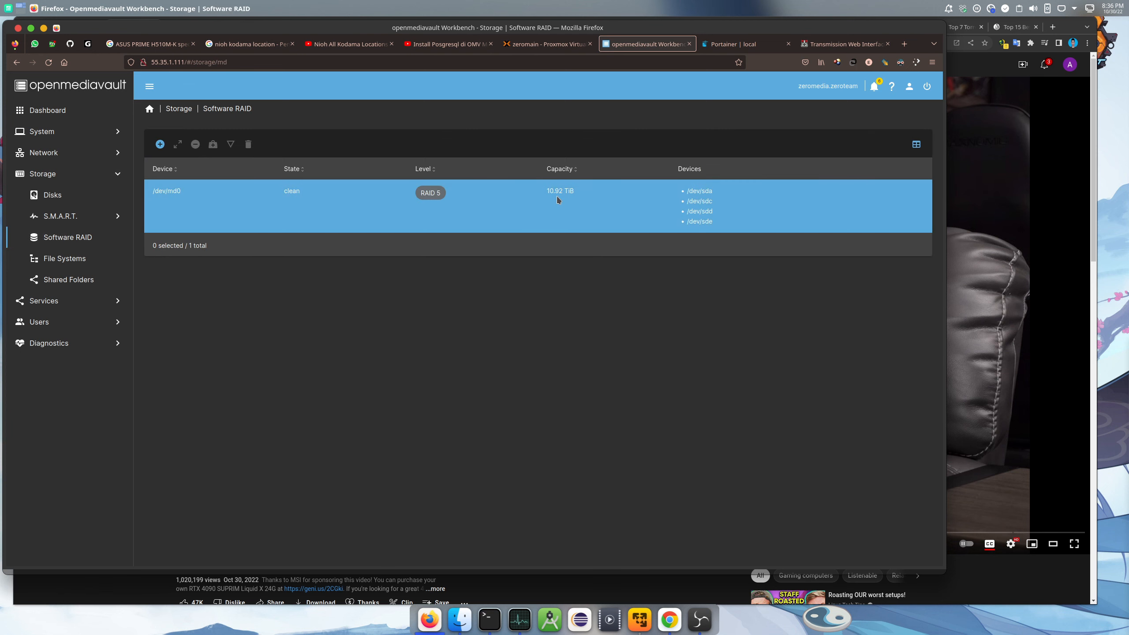
{"action": "left_click", "coordinate": [548, 47]}
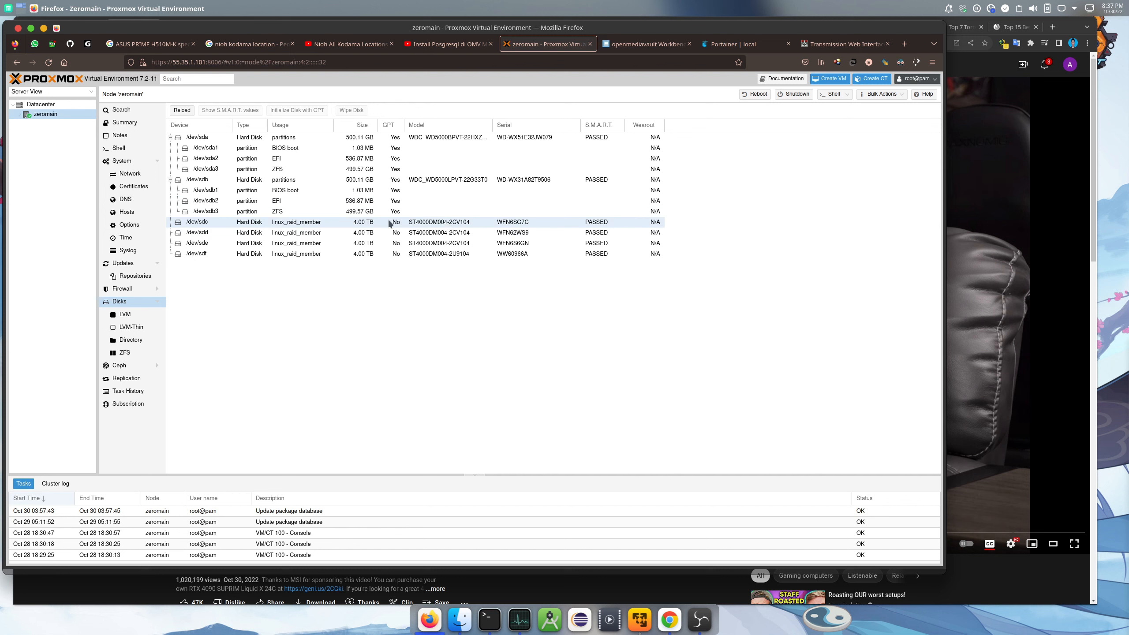